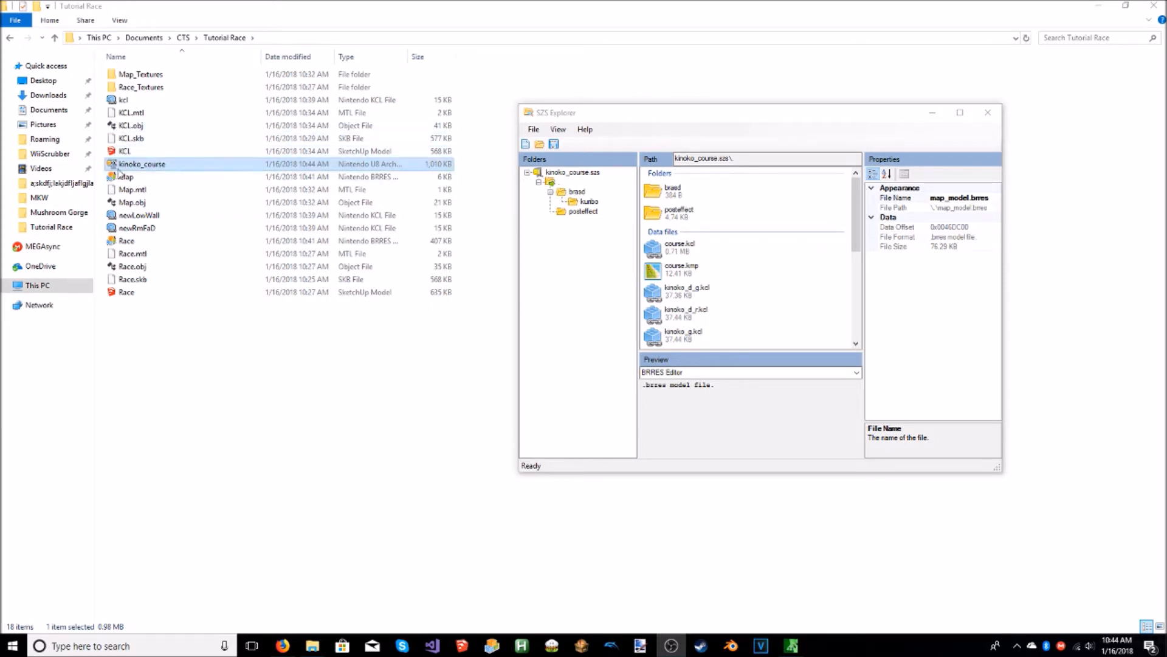
Step: Export course.kmp from the kinoko_course archive to the Tutorial Race folder as course, and close the archive
{"action": "left_click", "coordinate": [549, 184]}
{"action": "scroll", "coordinate": [671, 268], "scroll_direction": "down", "scroll_amount": 3}
{"action": "scroll", "coordinate": [681, 244], "scroll_direction": "up", "scroll_amount": 3}
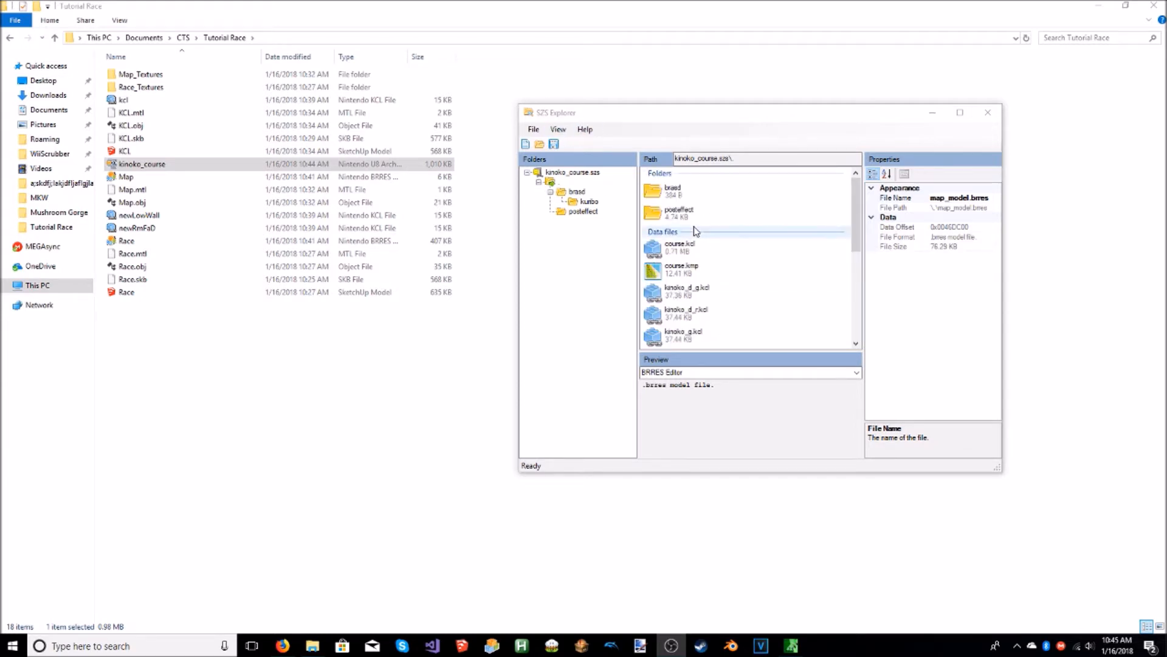
{"action": "scroll", "coordinate": [669, 273], "scroll_direction": "down", "scroll_amount": 3}
{"action": "scroll", "coordinate": [669, 273], "scroll_direction": "up", "scroll_amount": 3}
{"action": "left_click", "coordinate": [690, 273]}
{"action": "right_click", "coordinate": [690, 273]}
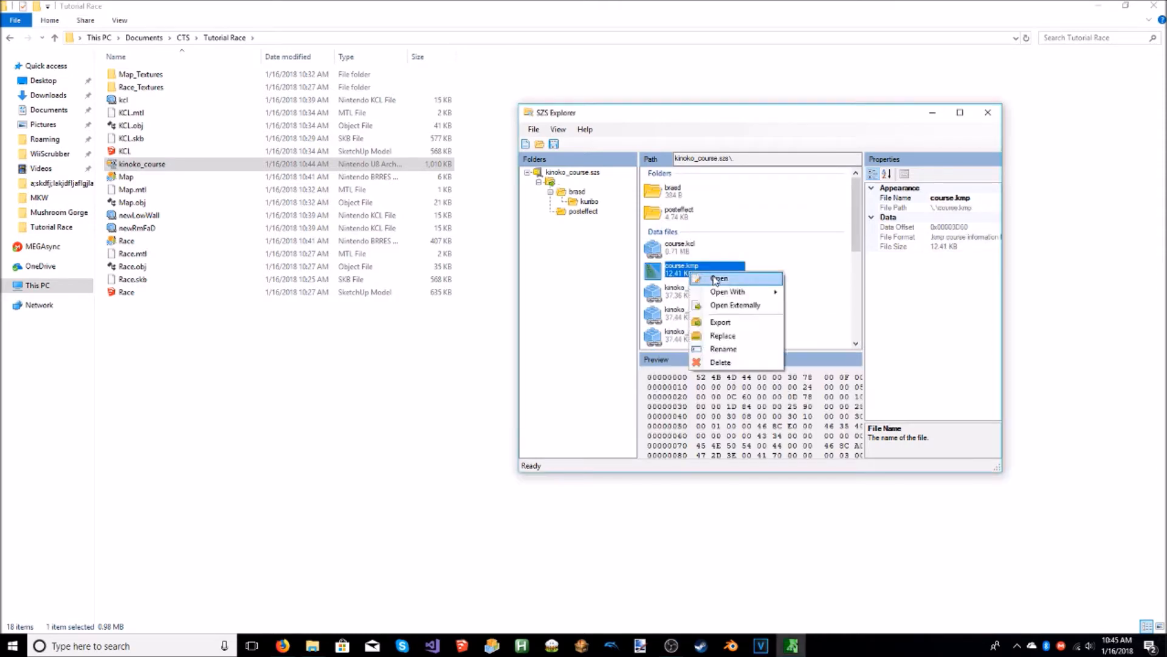
{"action": "left_click", "coordinate": [727, 322]}
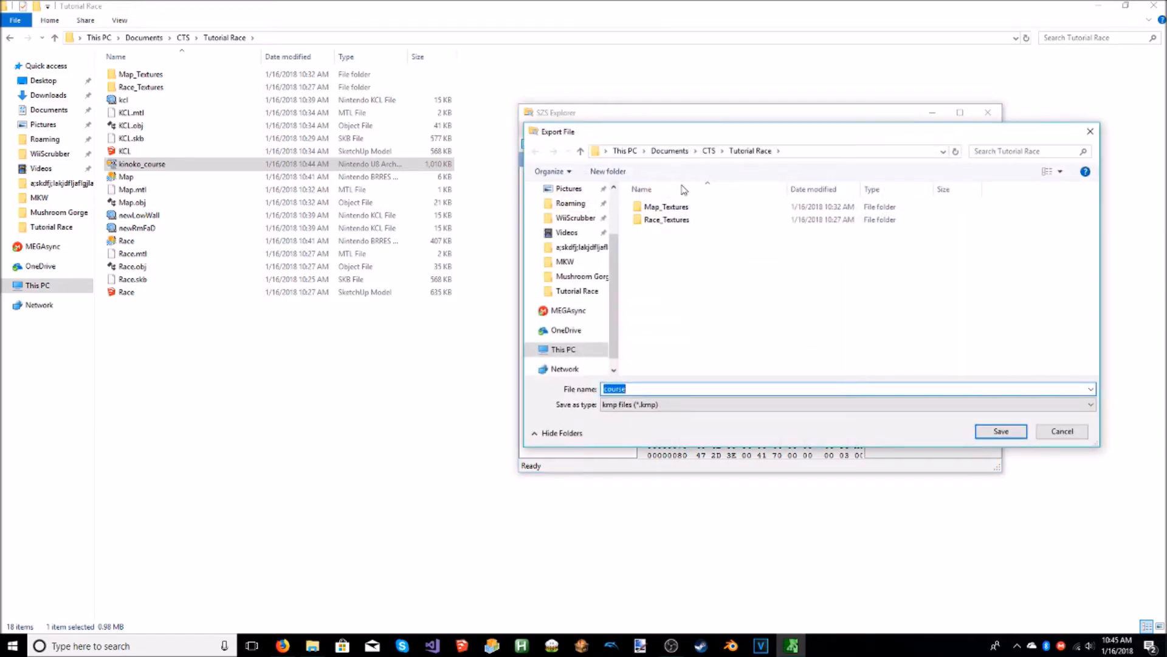
{"action": "left_click", "coordinate": [986, 433]}
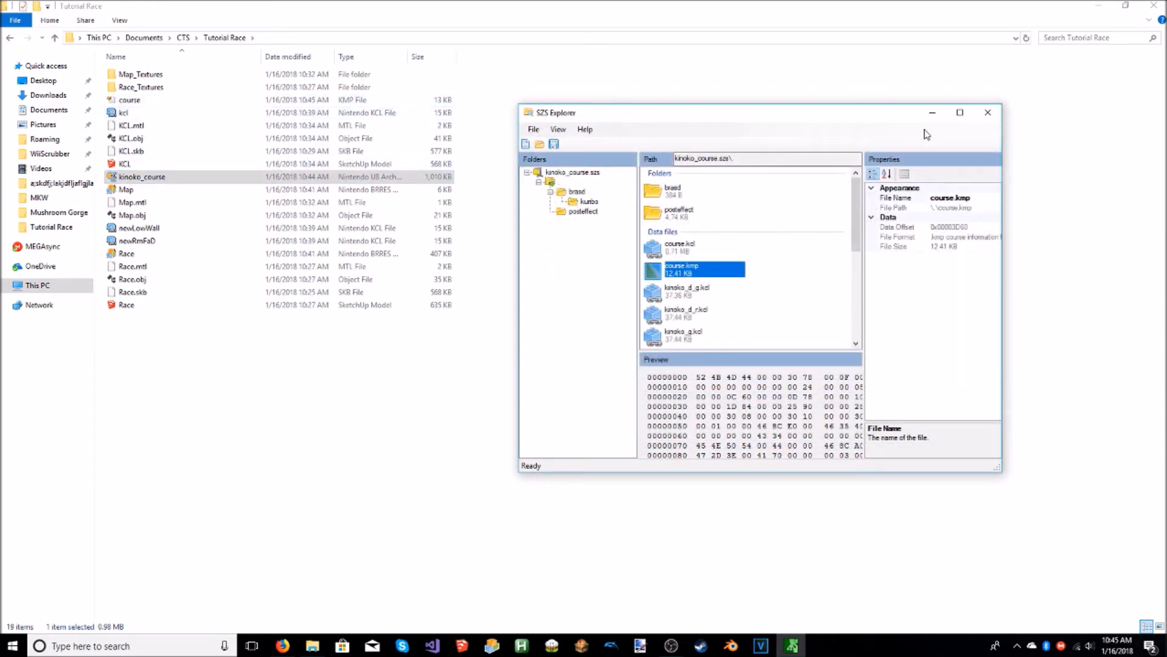
{"action": "left_click", "coordinate": [988, 113]}
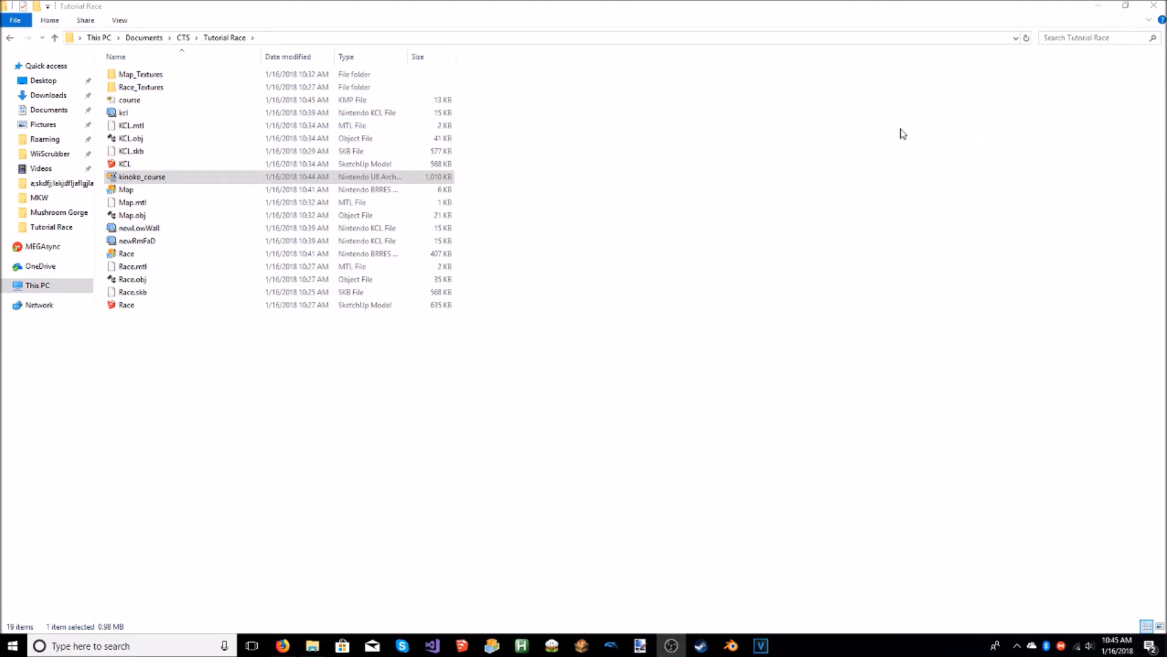
Step: Reopen the kinoko_course archive and replace course.kcl with a KCL collision file from the Tutorial Race folder
{"action": "double_click", "coordinate": [138, 177]}
{"action": "double_click", "coordinate": [265, 212]}
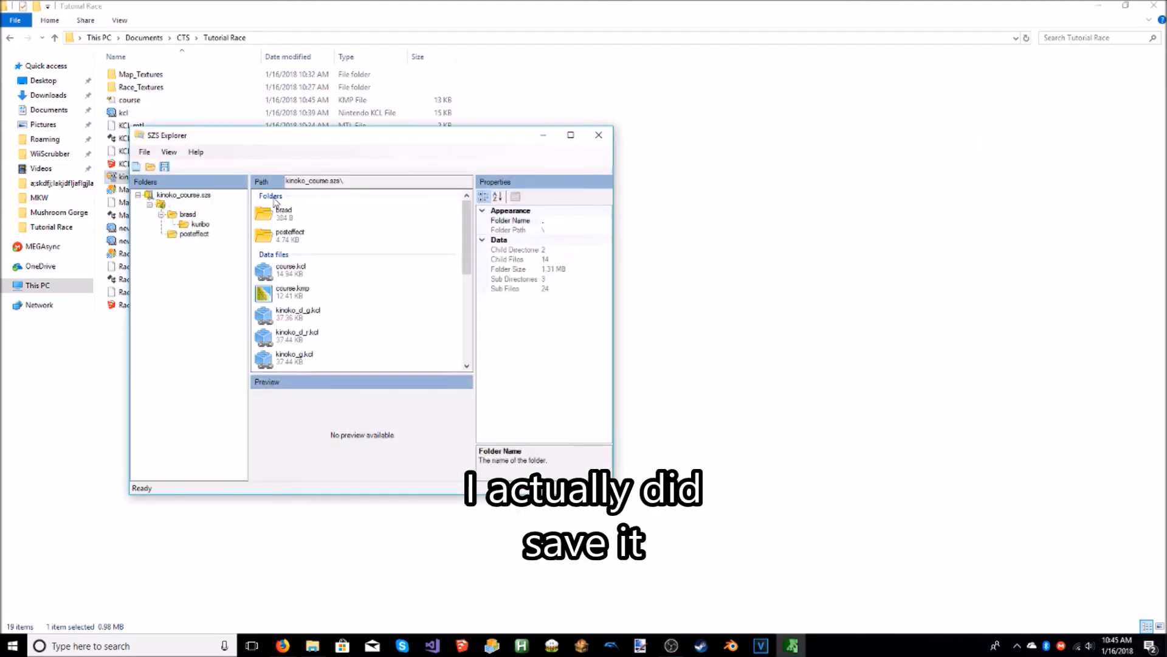
{"action": "left_click_drag", "start_coordinate": [365, 135], "coordinate": [705, 128]}
{"action": "left_click", "coordinate": [626, 261]}
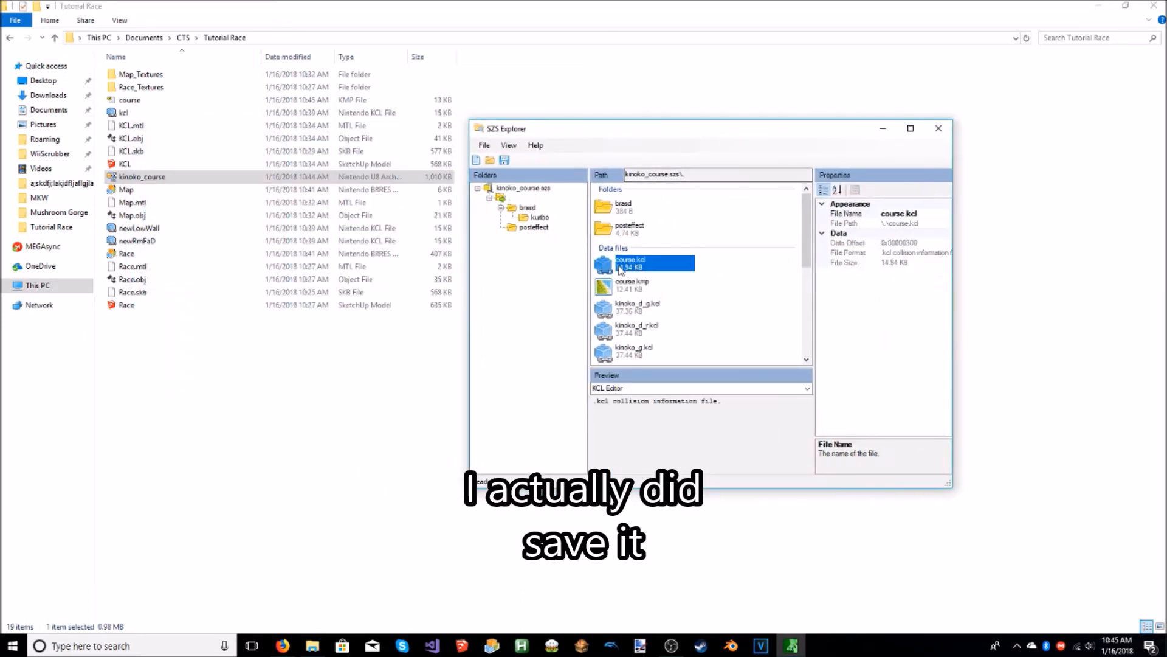
{"action": "right_click", "coordinate": [619, 265]}
{"action": "left_click", "coordinate": [666, 330]}
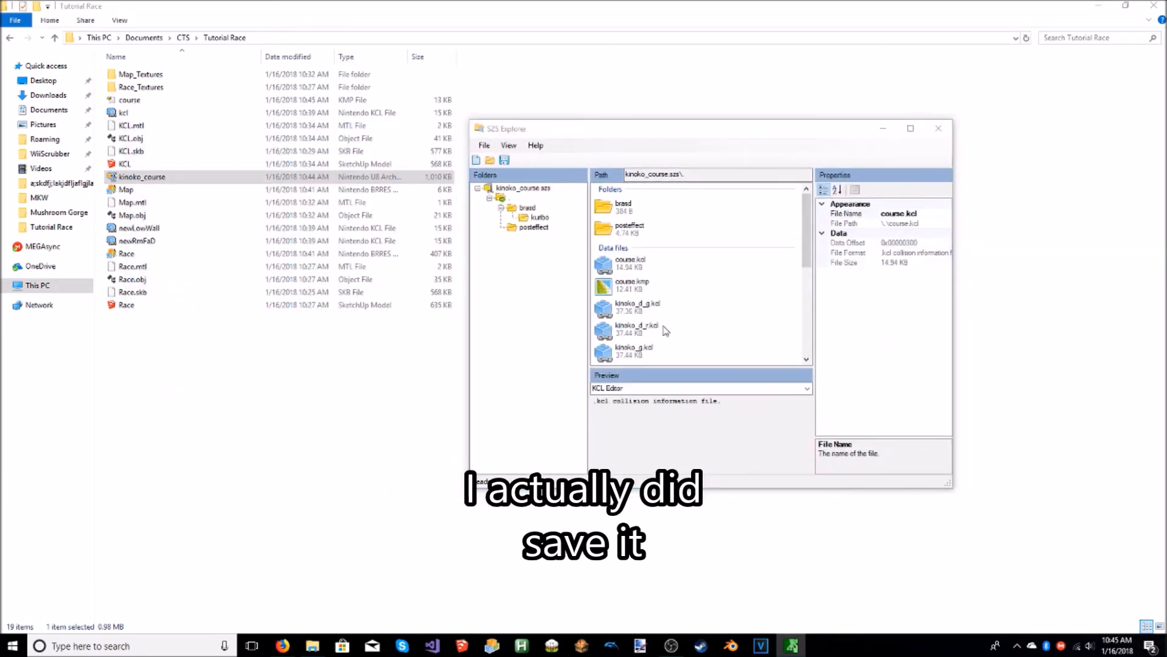
{"action": "left_click", "coordinate": [620, 265]}
{"action": "double_click", "coordinate": [620, 265]}
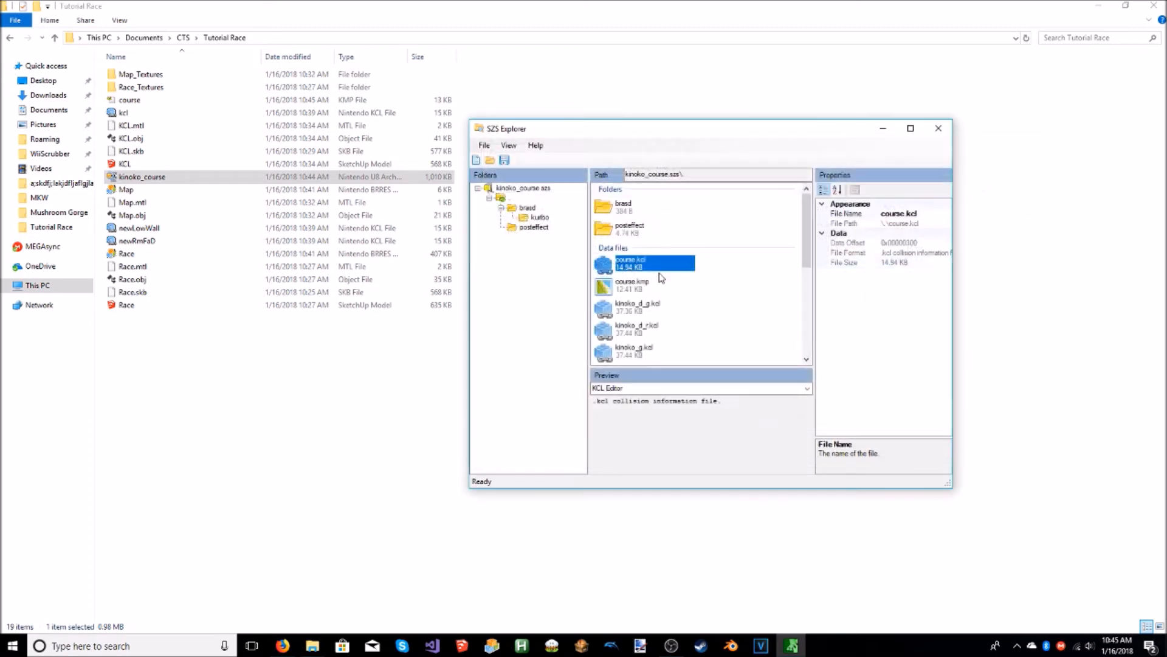
Step: Replace course_model.brres in the archive with the Race BRRES model from the Tutorial Race folder
{"action": "scroll", "coordinate": [659, 298], "scroll_direction": "down", "scroll_amount": 3}
{"action": "left_click", "coordinate": [642, 271]}
{"action": "right_click", "coordinate": [662, 273]}
{"action": "left_click", "coordinate": [678, 343]}
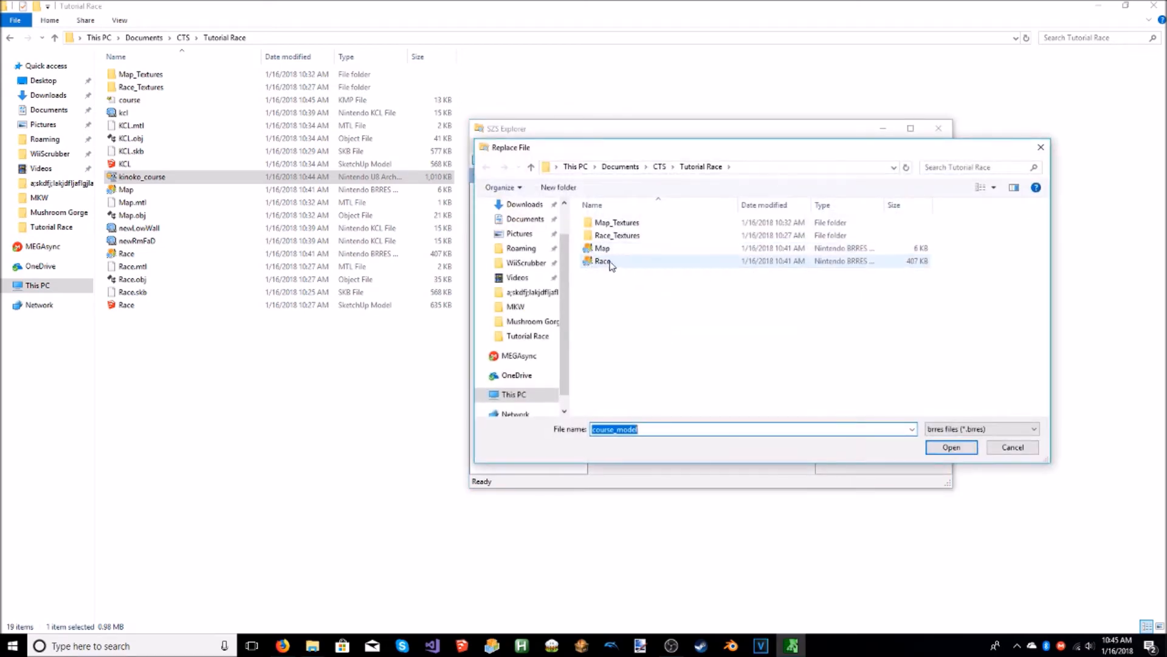
{"action": "double_click", "coordinate": [608, 263]}
Step: Replace map_model.brres with the Map BRRES model, and save and close the kinoko_course archive
{"action": "scroll", "coordinate": [684, 298], "scroll_direction": "down", "scroll_amount": 3}
{"action": "right_click", "coordinate": [623, 296]}
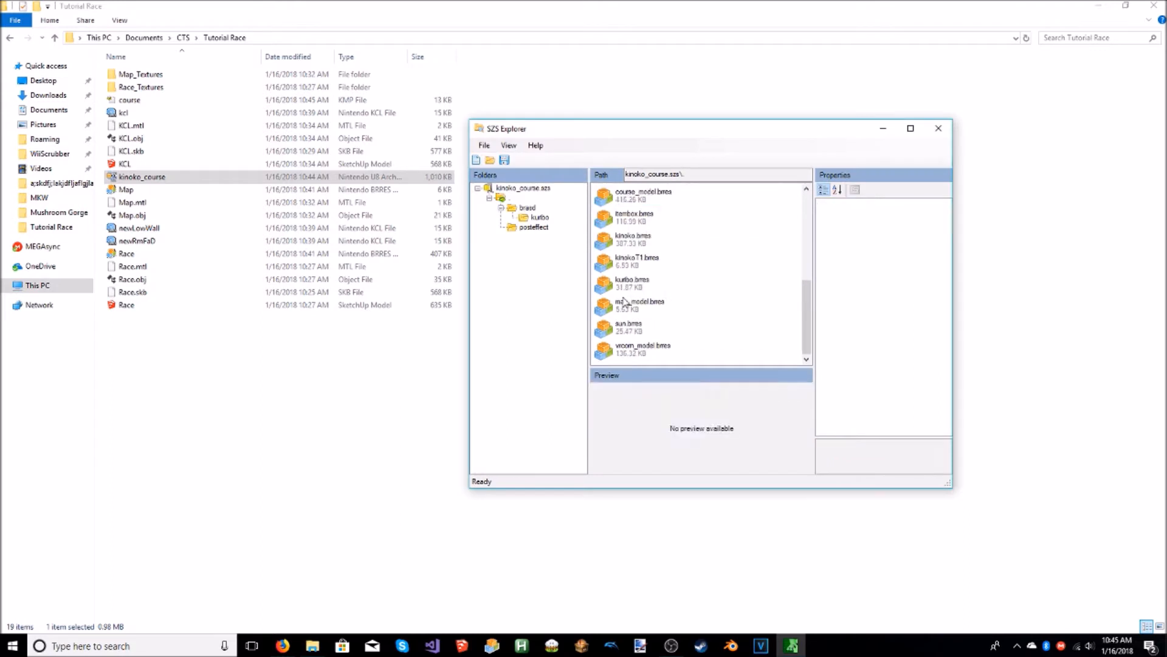
{"action": "left_click", "coordinate": [618, 307]}
{"action": "right_click", "coordinate": [619, 311]}
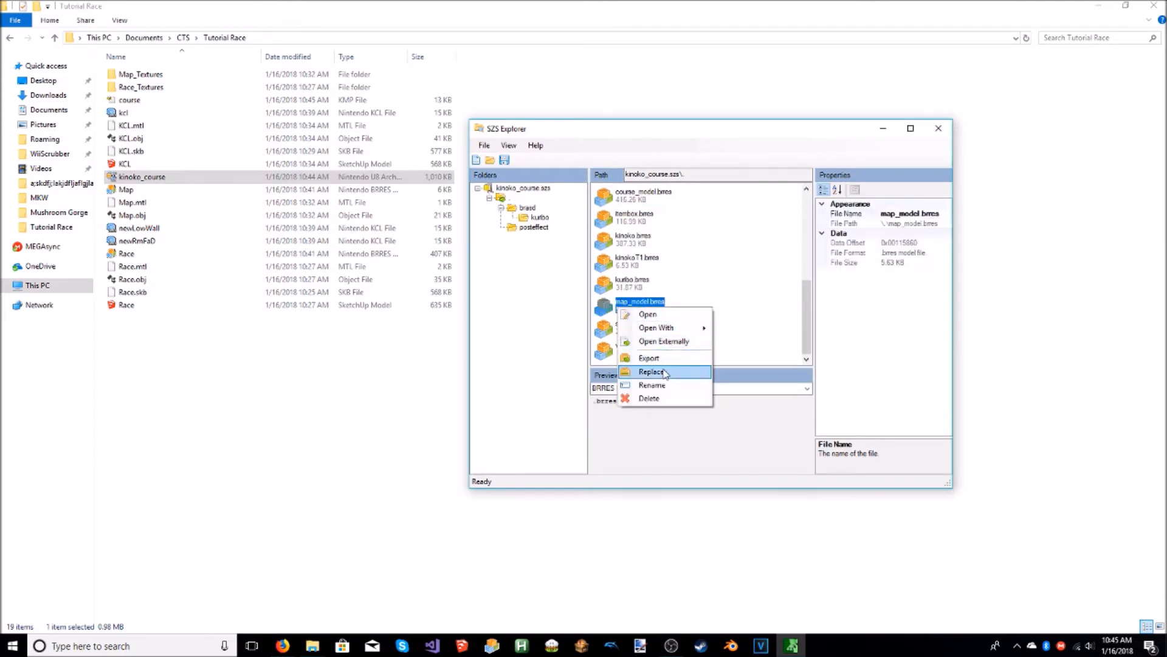
{"action": "left_click", "coordinate": [663, 370]}
{"action": "double_click", "coordinate": [604, 249]}
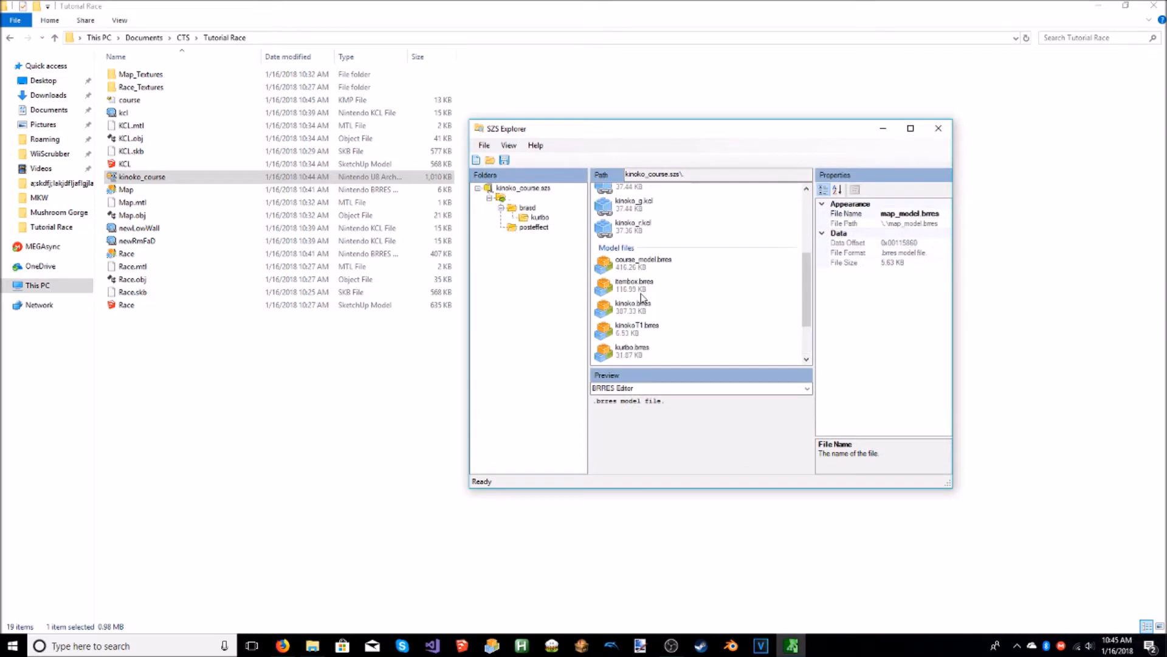
{"action": "left_click", "coordinate": [504, 161]}
{"action": "left_click", "coordinate": [933, 135]}
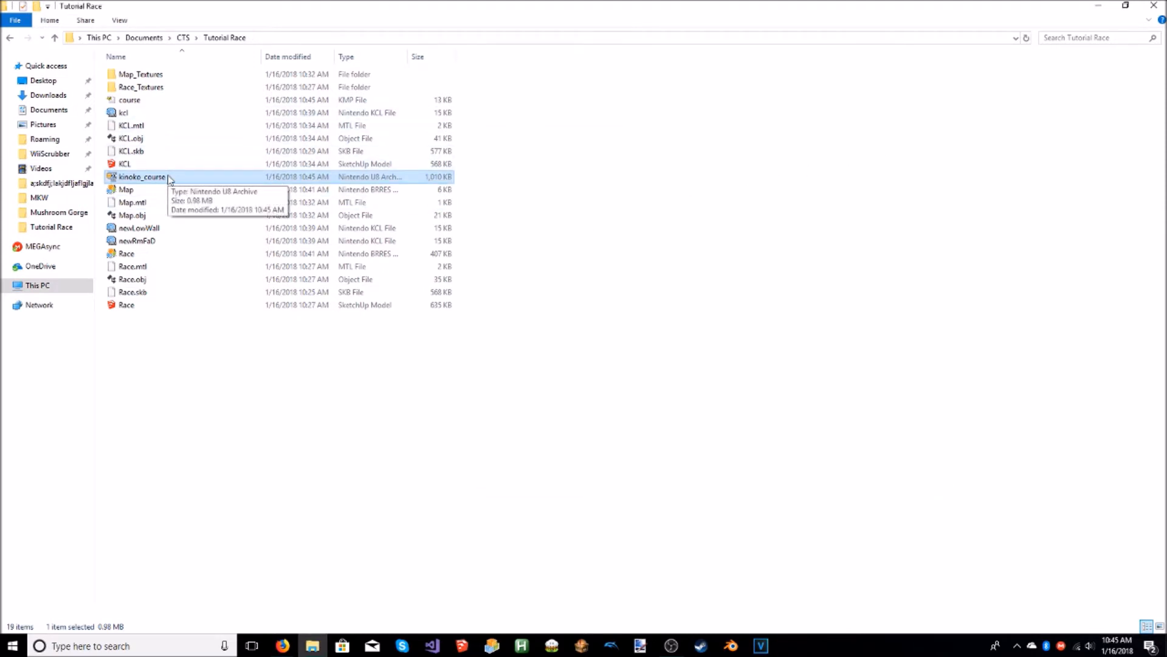
Step: Open the exported course KMP file in KMP Cloud in a maximized window and expand its section tree
{"action": "left_click", "coordinate": [137, 104]}
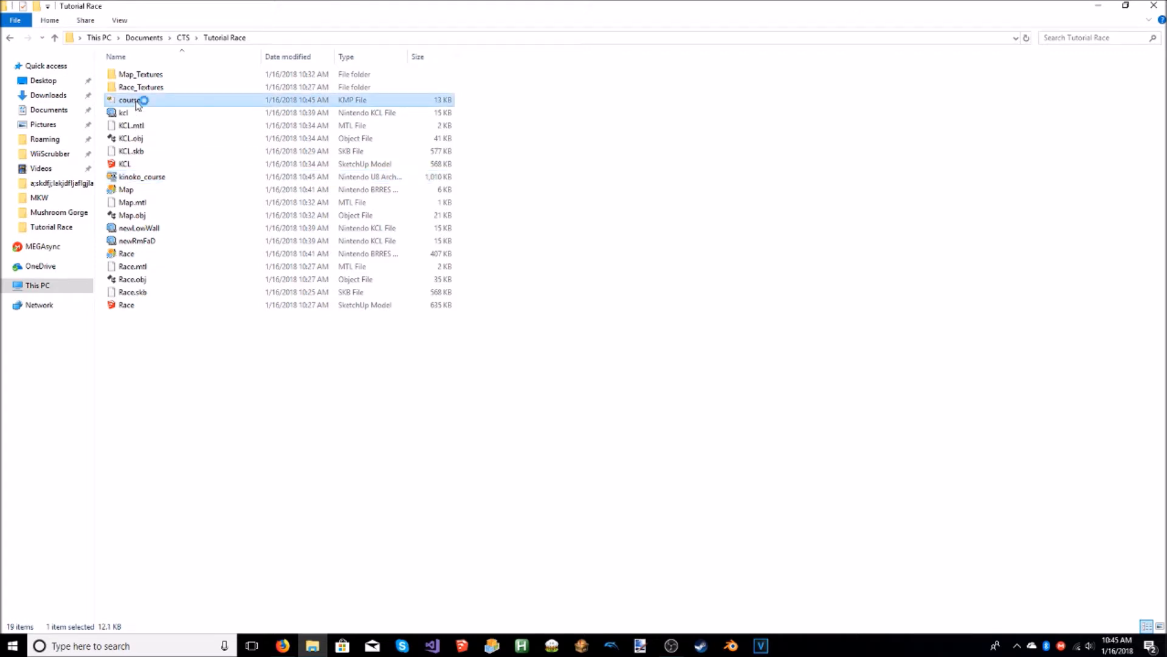
{"action": "double_click", "coordinate": [137, 104]}
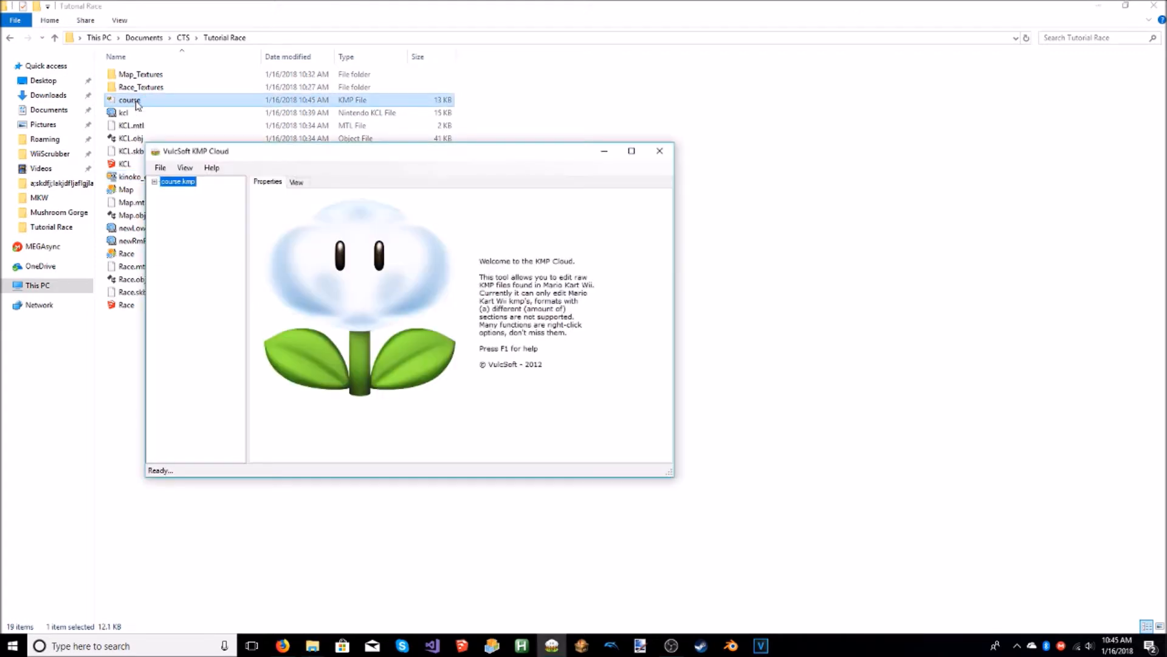
{"action": "left_click", "coordinate": [632, 151]}
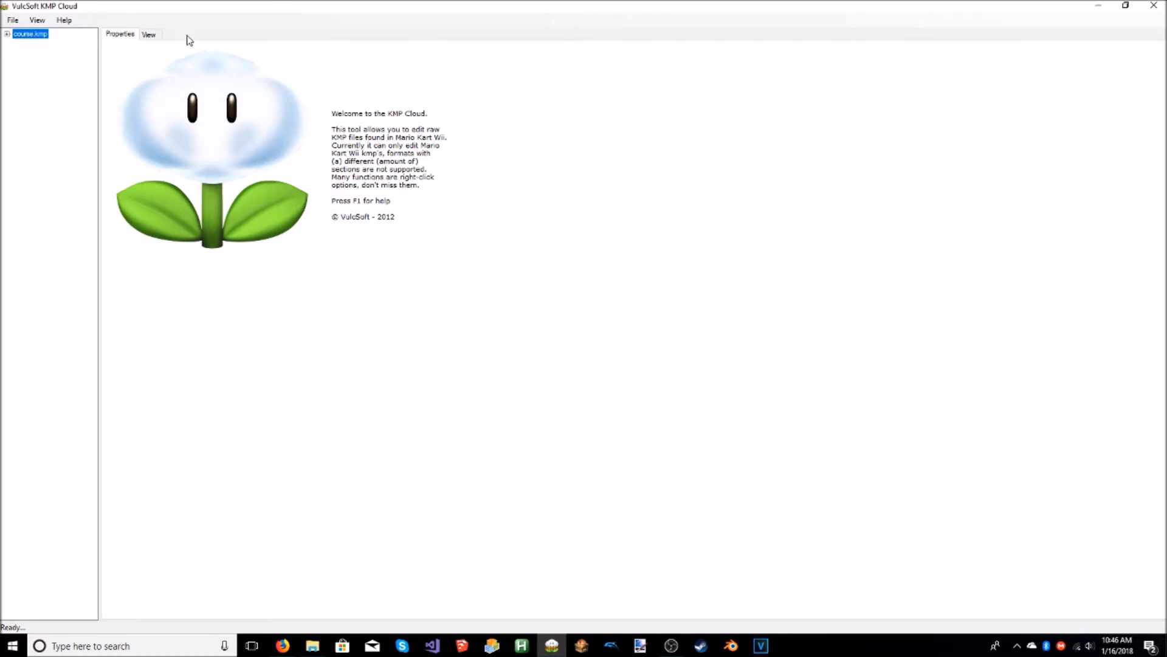
{"action": "left_click", "coordinate": [8, 35]}
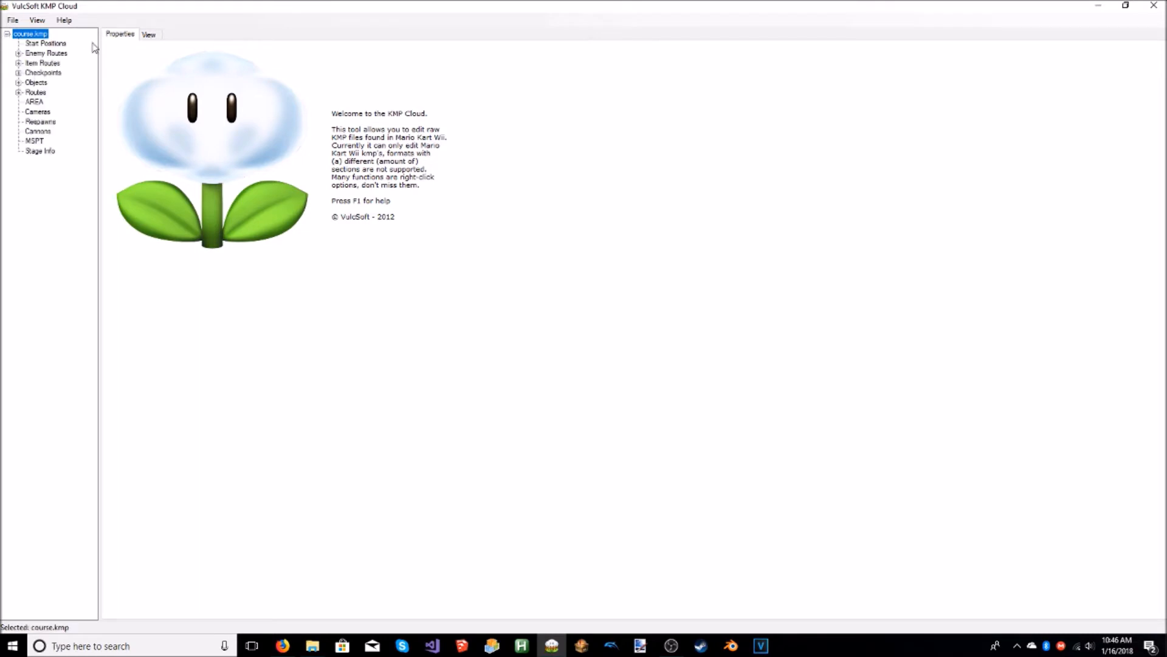
Step: Load Race.obj from the CTS\Tutorial Race folder into the OBJ importer for the view background
{"action": "left_click", "coordinate": [162, 37]}
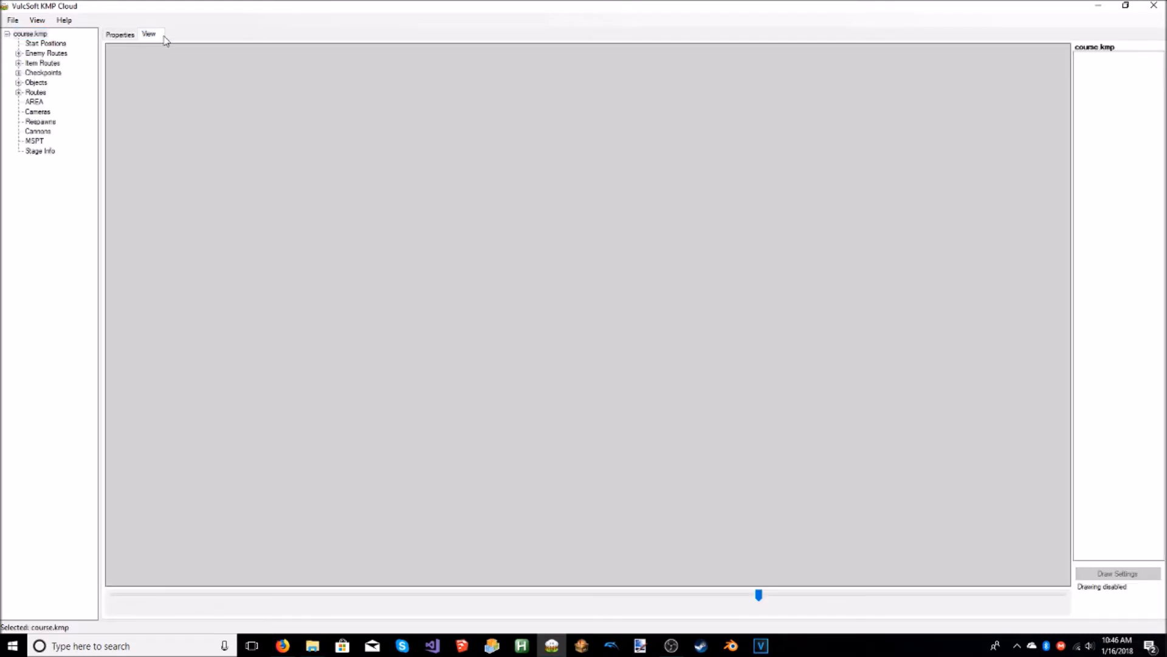
{"action": "left_click", "coordinate": [37, 20]}
{"action": "left_click", "coordinate": [125, 36]}
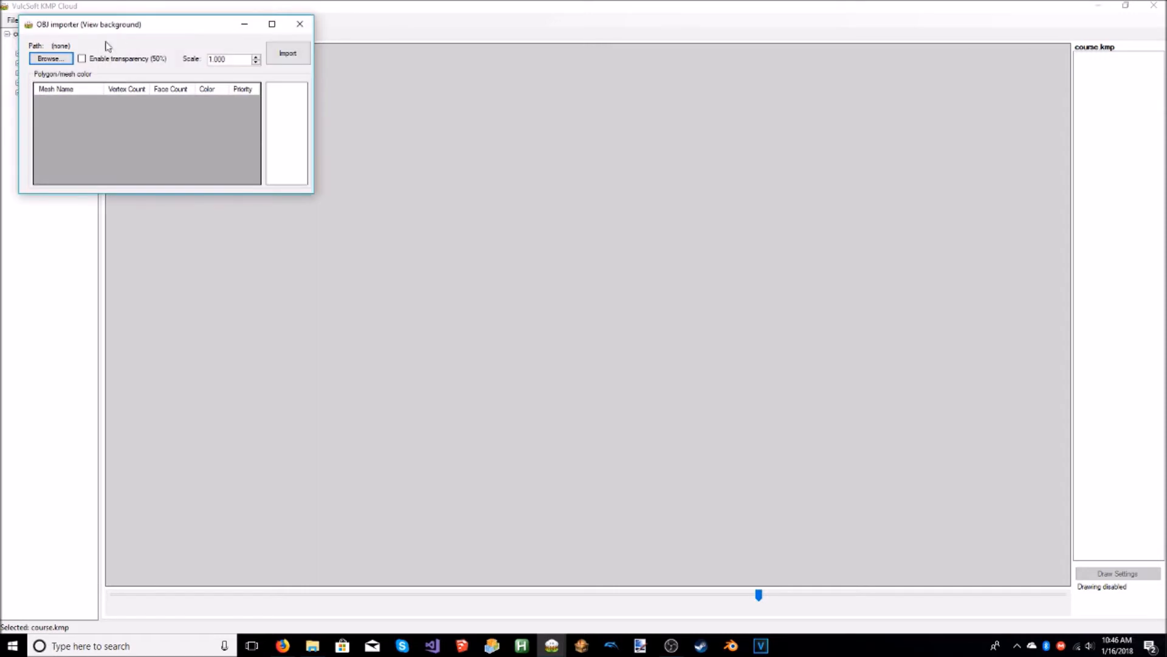
{"action": "left_click", "coordinate": [51, 59]}
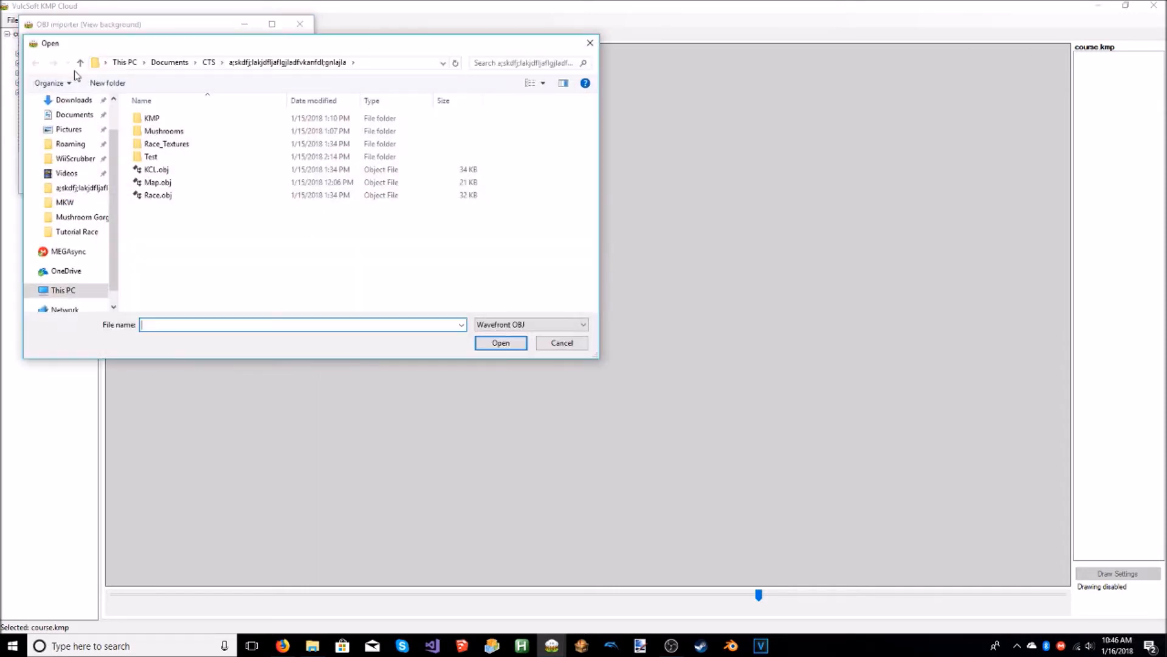
{"action": "left_click", "coordinate": [208, 63]}
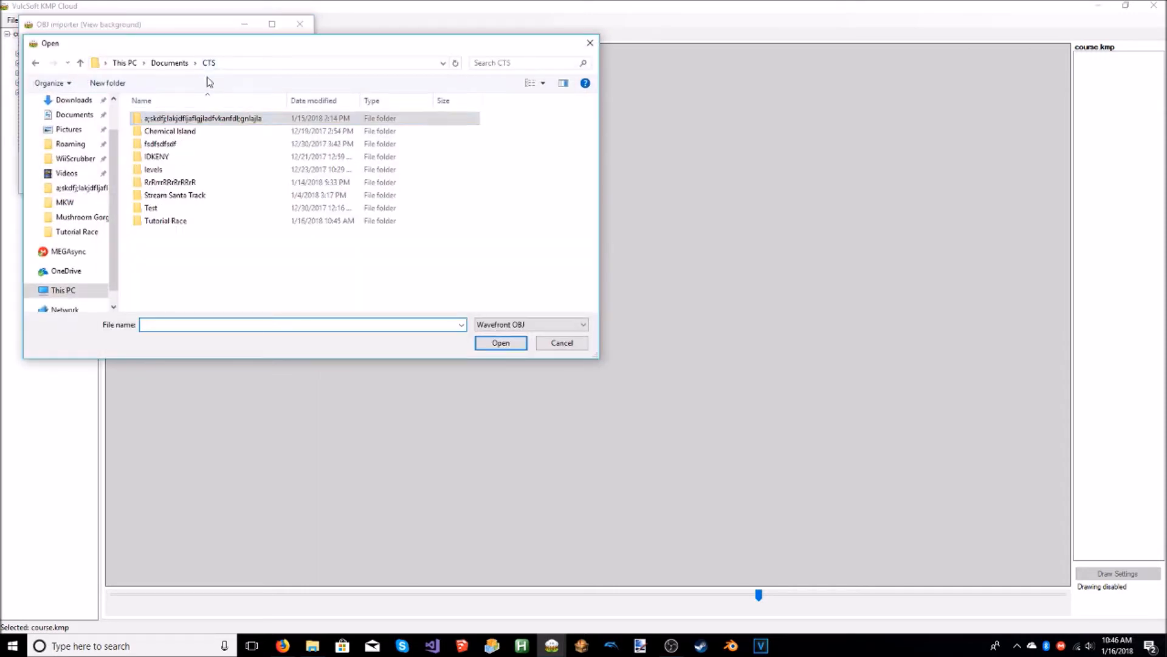
{"action": "double_click", "coordinate": [160, 220]}
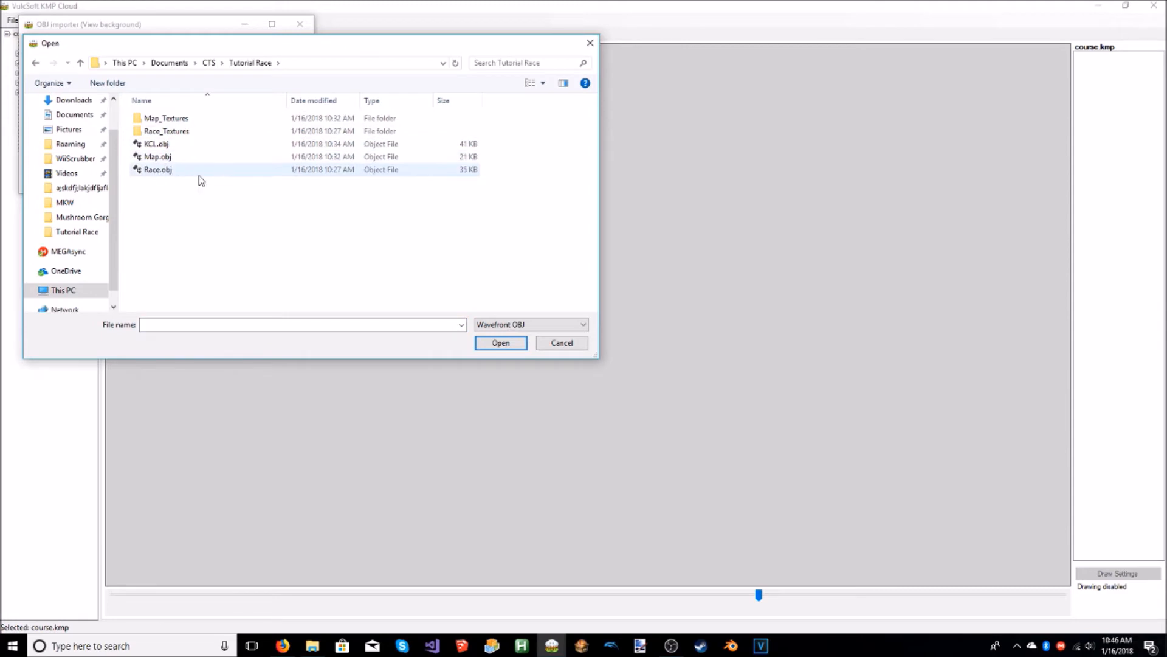
{"action": "double_click", "coordinate": [199, 173]}
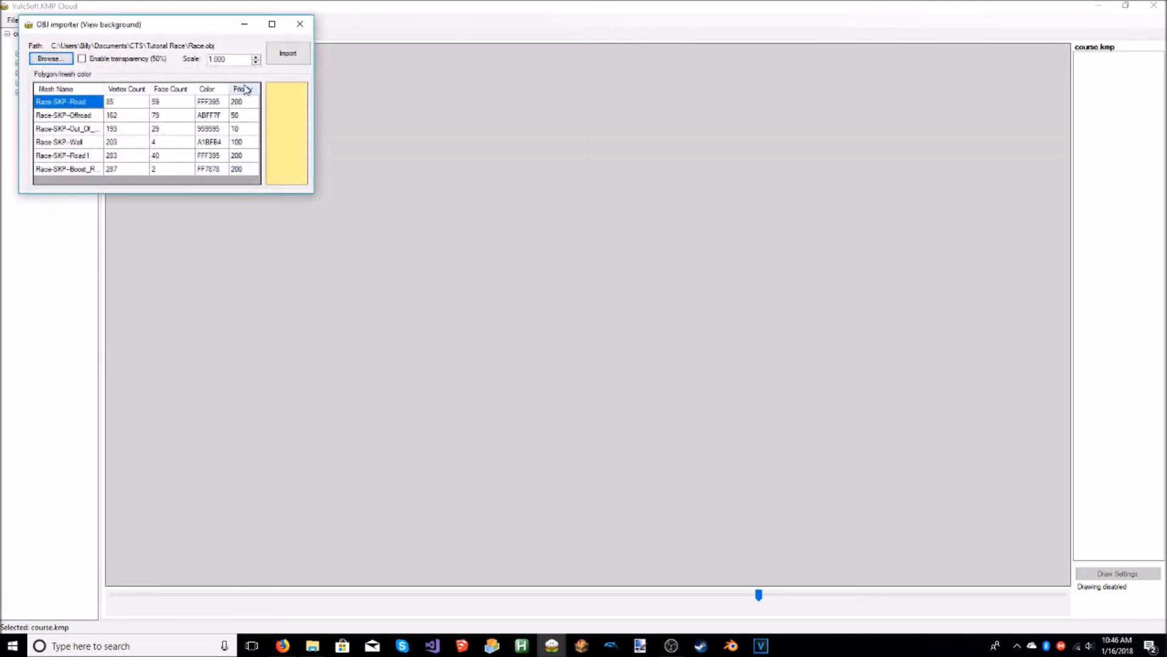
Step: Examine the color assigned to each Race mesh in the OBJ importer, from Road and Offroad to Wall and Boost
{"action": "left_click", "coordinate": [65, 116]}
{"action": "key", "text": "Down"}
{"action": "key", "text": "Down"}
{"action": "key", "text": "Down"}
{"action": "key", "text": "Down"}
{"action": "key", "text": "Up"}
{"action": "key", "text": "Up"}
{"action": "key", "text": "Up"}
{"action": "key", "text": "Up"}
{"action": "key", "text": "Up"}
{"action": "key", "text": "Down"}
{"action": "key", "text": "Down"}
{"action": "key", "text": "Down"}
{"action": "key", "text": "Down"}
{"action": "key", "text": "Down"}
{"action": "key", "text": "Up"}
{"action": "key", "text": "Up"}
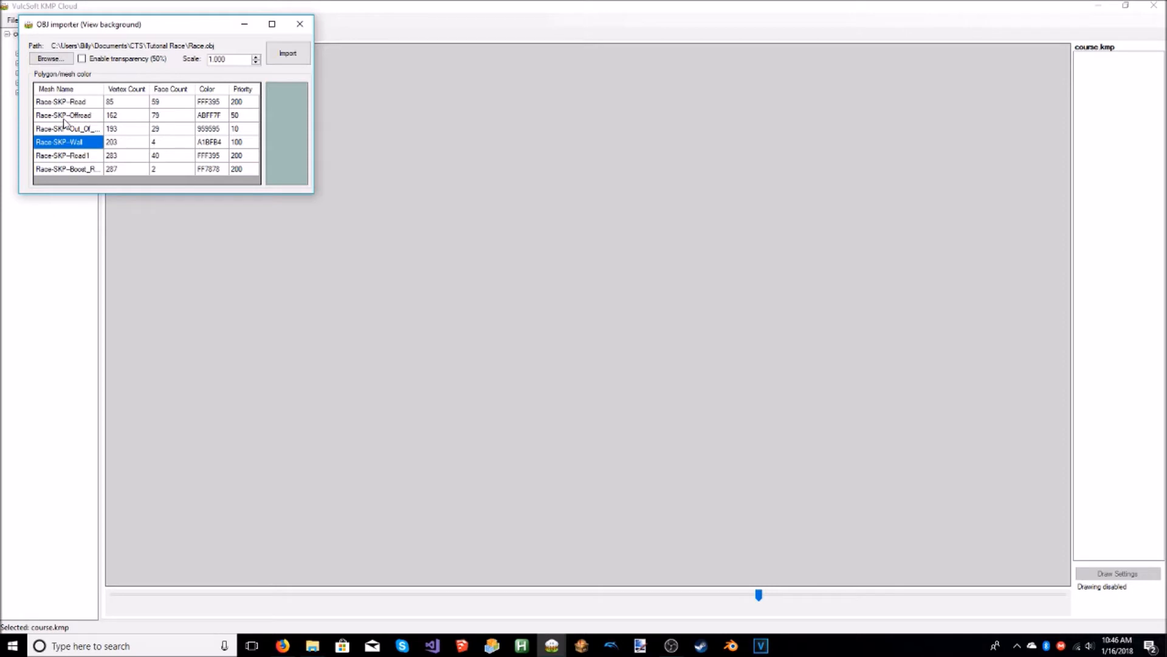
{"action": "key", "text": "Up"}
{"action": "key", "text": "Up"}
{"action": "key", "text": "Up"}
{"action": "key", "text": "Down"}
{"action": "key", "text": "Down"}
{"action": "key", "text": "Down"}
{"action": "key", "text": "Down"}
{"action": "key", "text": "Down"}
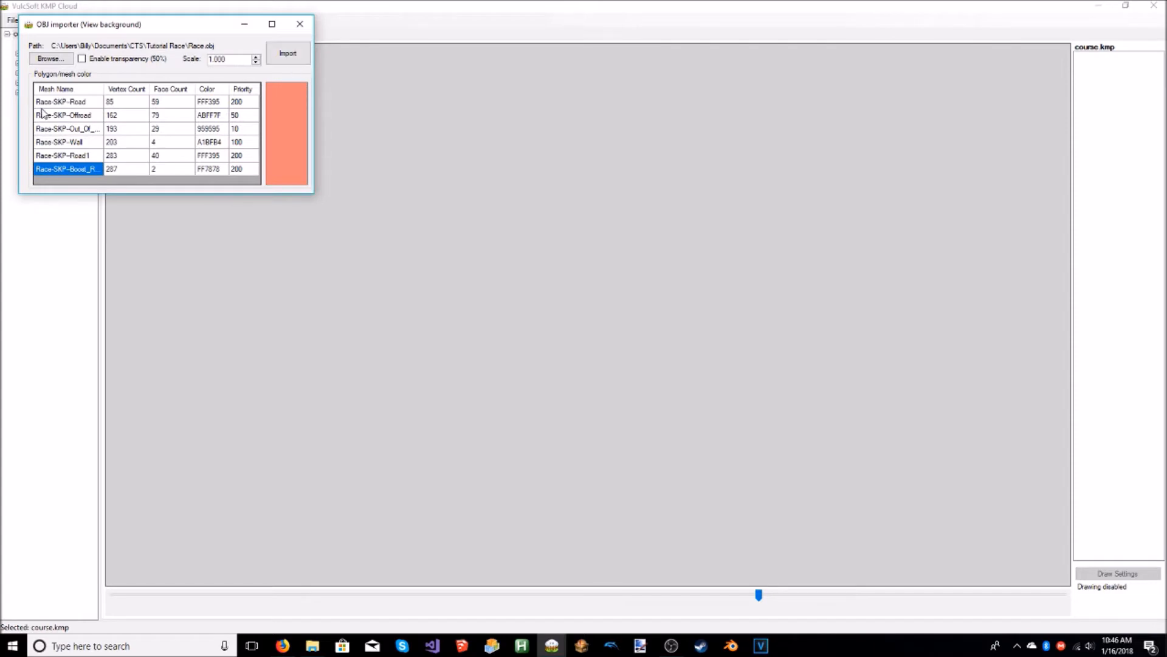
{"action": "left_click", "coordinate": [62, 102]}
{"action": "left_click", "coordinate": [79, 116]}
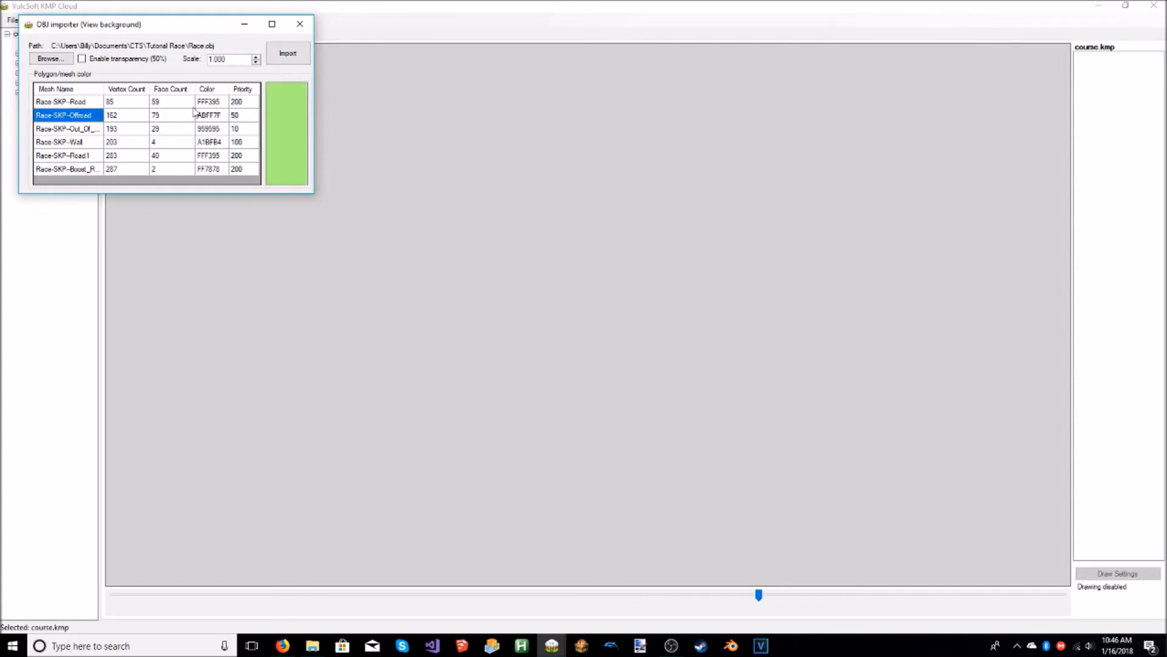
{"action": "left_click", "coordinate": [79, 130]}
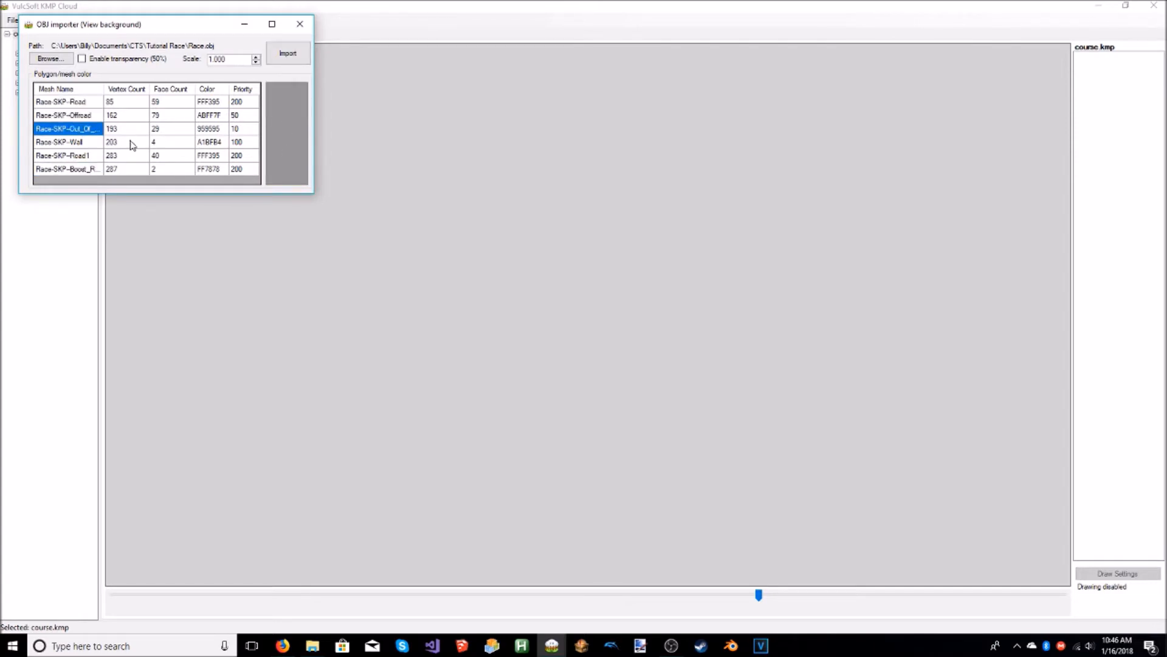
{"action": "left_click", "coordinate": [81, 145]}
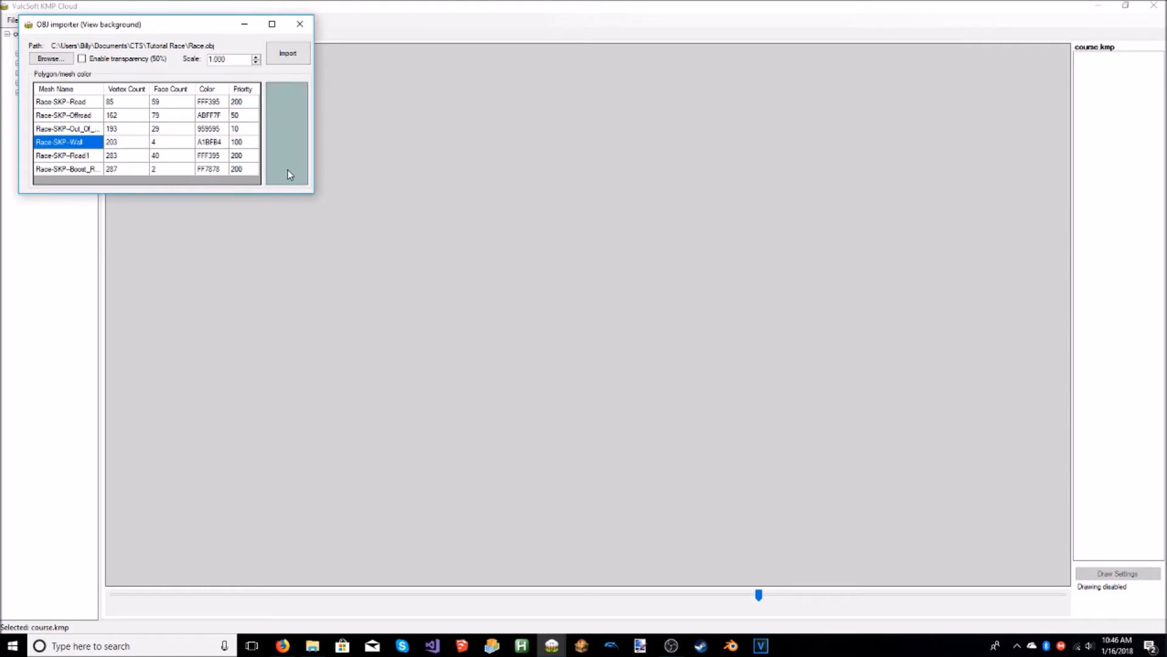
{"action": "left_click", "coordinate": [76, 157]}
{"action": "left_click", "coordinate": [78, 169]}
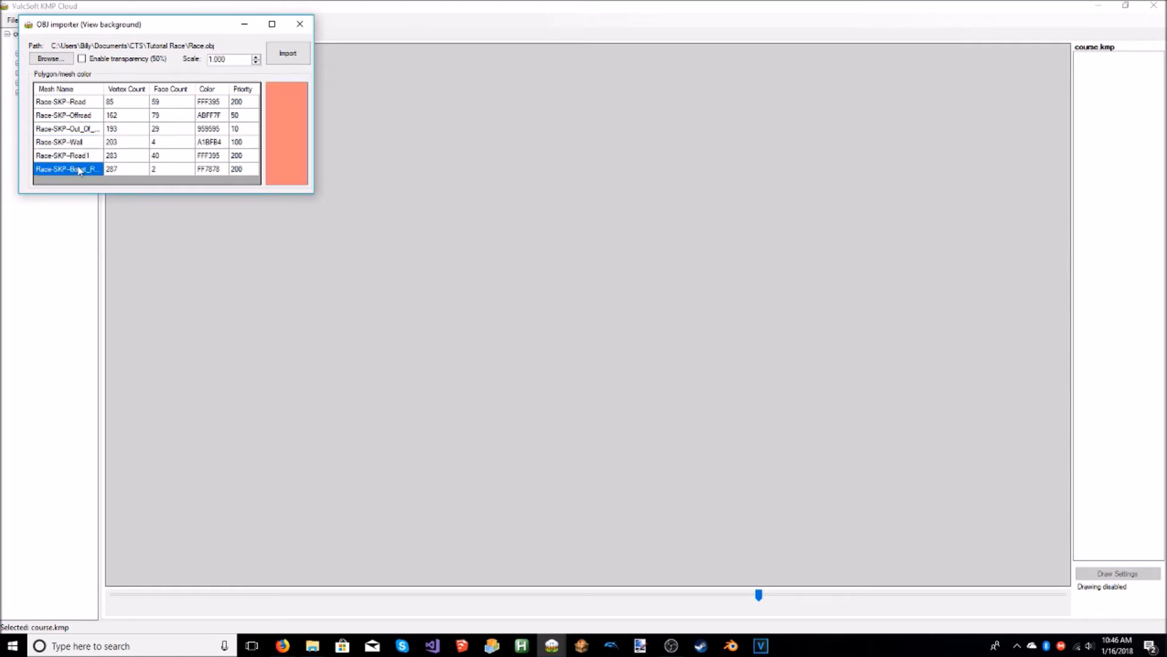
Step: Import the loaded Race.obj meshes as the background of the KMP view
{"action": "left_click", "coordinate": [287, 58]}
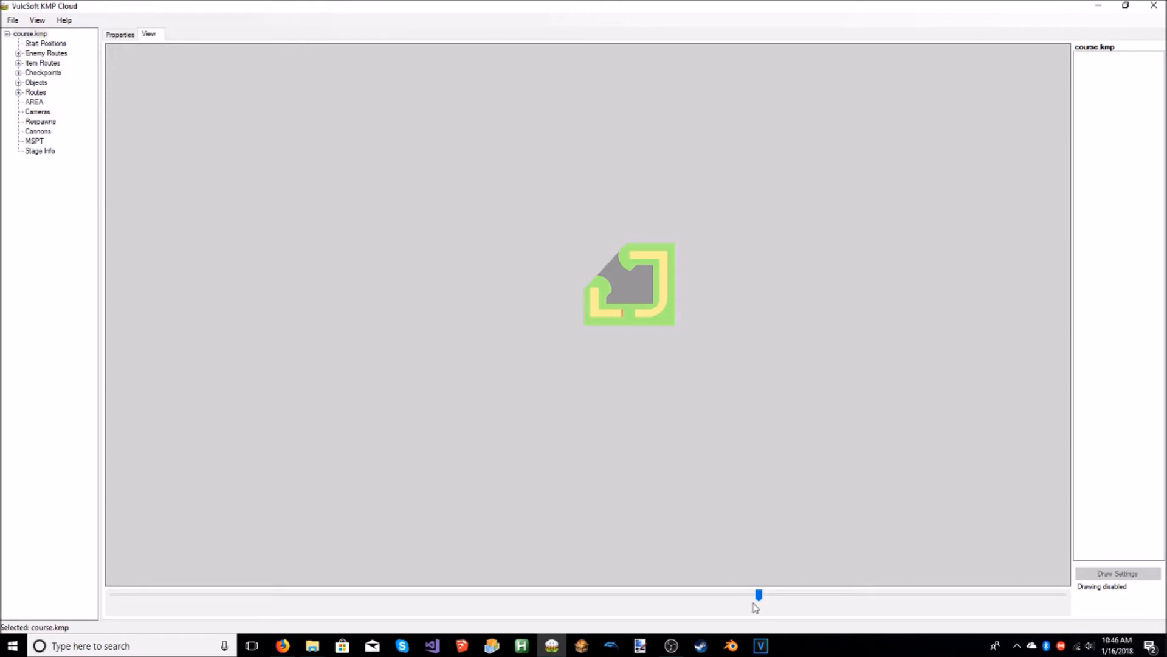
{"action": "left_click_drag", "start_coordinate": [759, 595], "coordinate": [675, 596]}
{"action": "left_click_drag", "start_coordinate": [878, 287], "coordinate": [651, 469]}
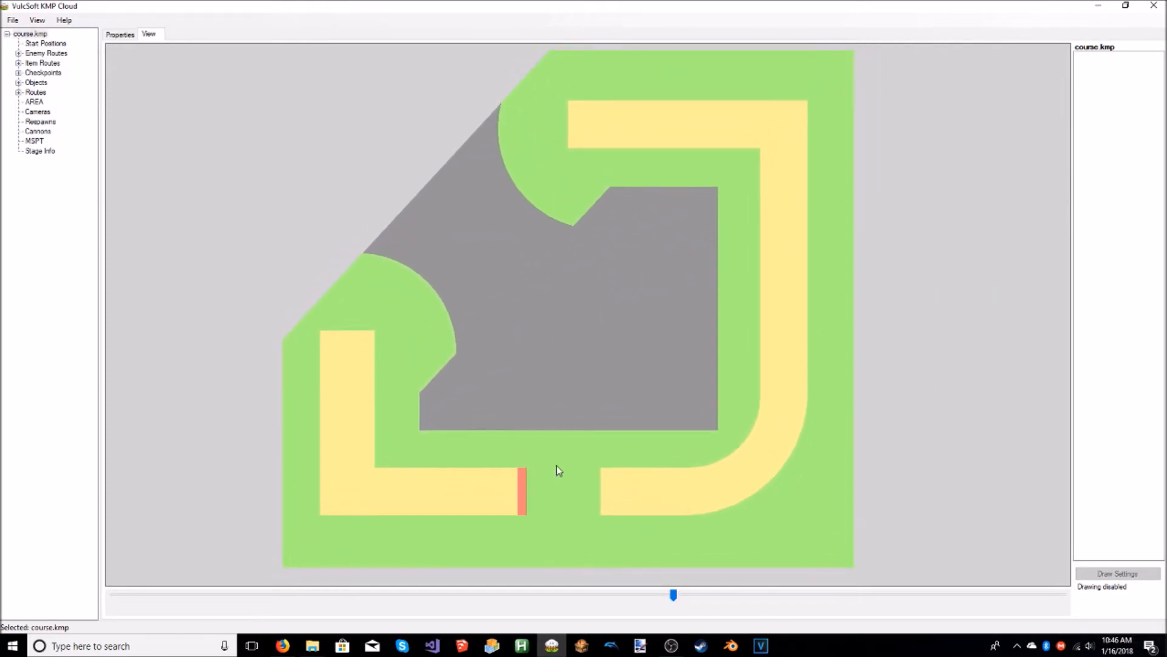
{"action": "left_click_drag", "start_coordinate": [674, 596], "coordinate": [732, 558]}
Step: Move Start Point 0 in Start Positions onto the lower road straight, near the corner and well behind the red boost strip
{"action": "left_click", "coordinate": [37, 43]}
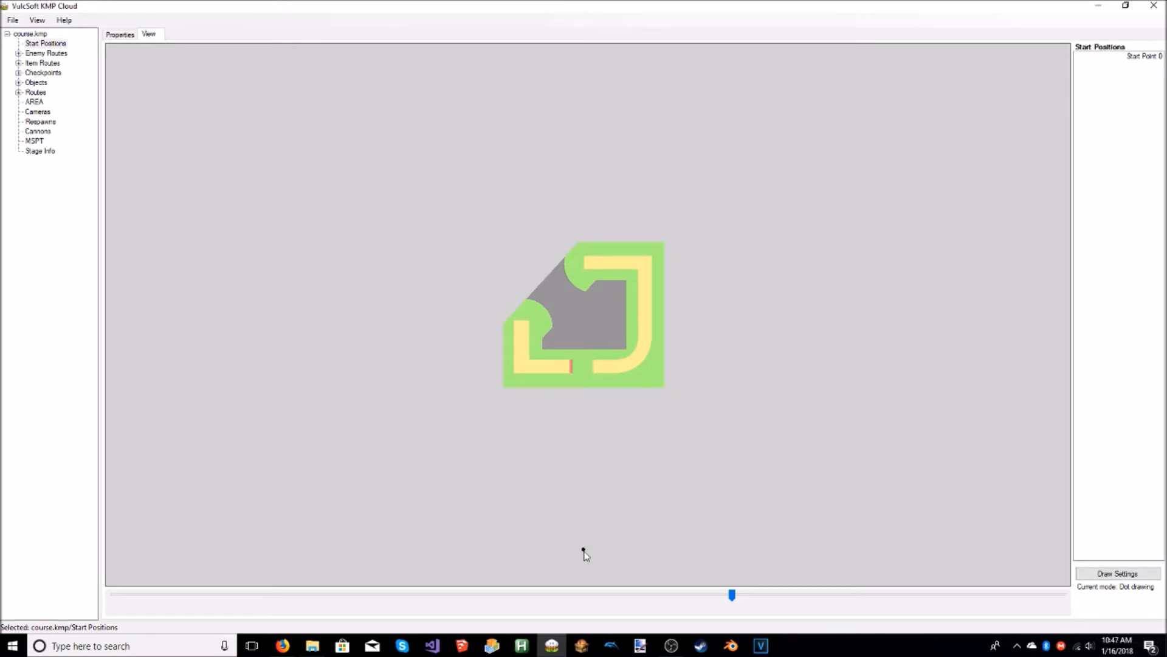
{"action": "left_click_drag", "start_coordinate": [594, 547], "coordinate": [565, 367]}
{"action": "left_click_drag", "start_coordinate": [732, 594], "coordinate": [652, 594]}
{"action": "left_click_drag", "start_coordinate": [648, 334], "coordinate": [681, 259]}
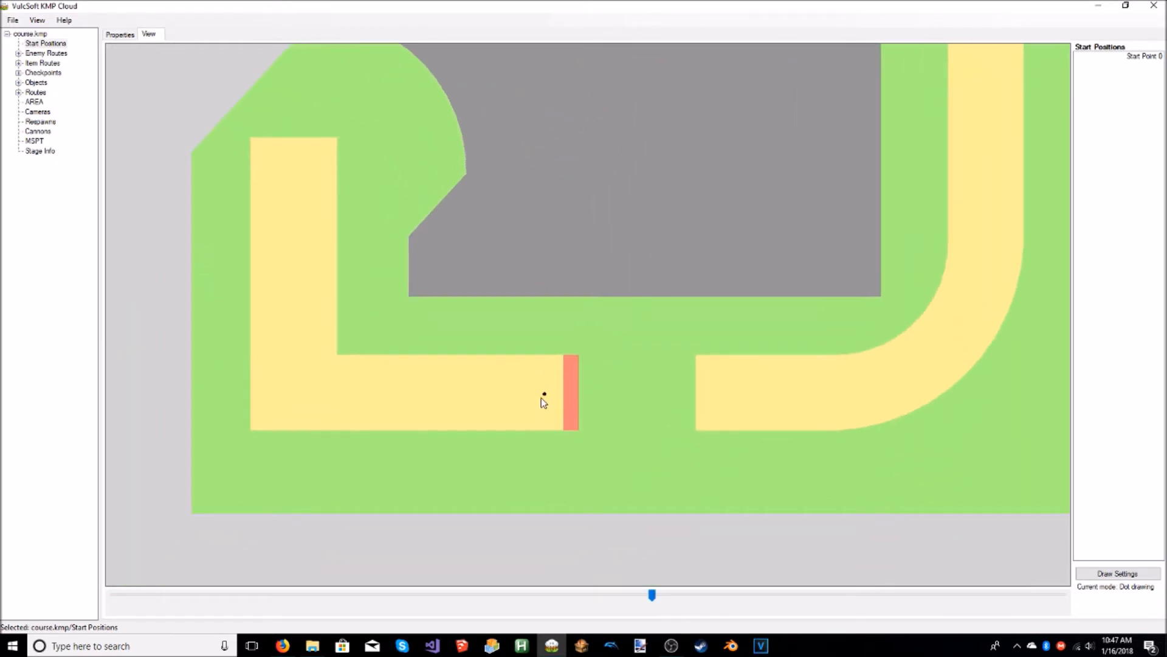
{"action": "left_click_drag", "start_coordinate": [545, 394], "coordinate": [360, 393]}
Step: Show the start point's rotation in the view and set its rotationY to 90
{"action": "left_click", "coordinate": [37, 20]}
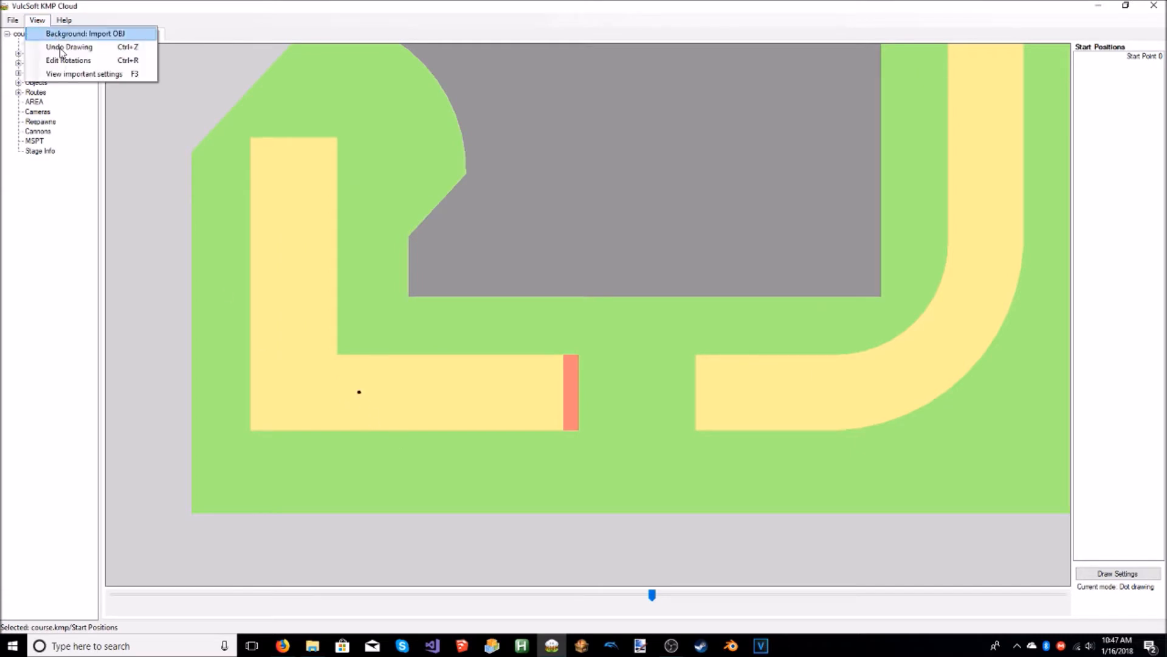
{"action": "left_click", "coordinate": [125, 64]}
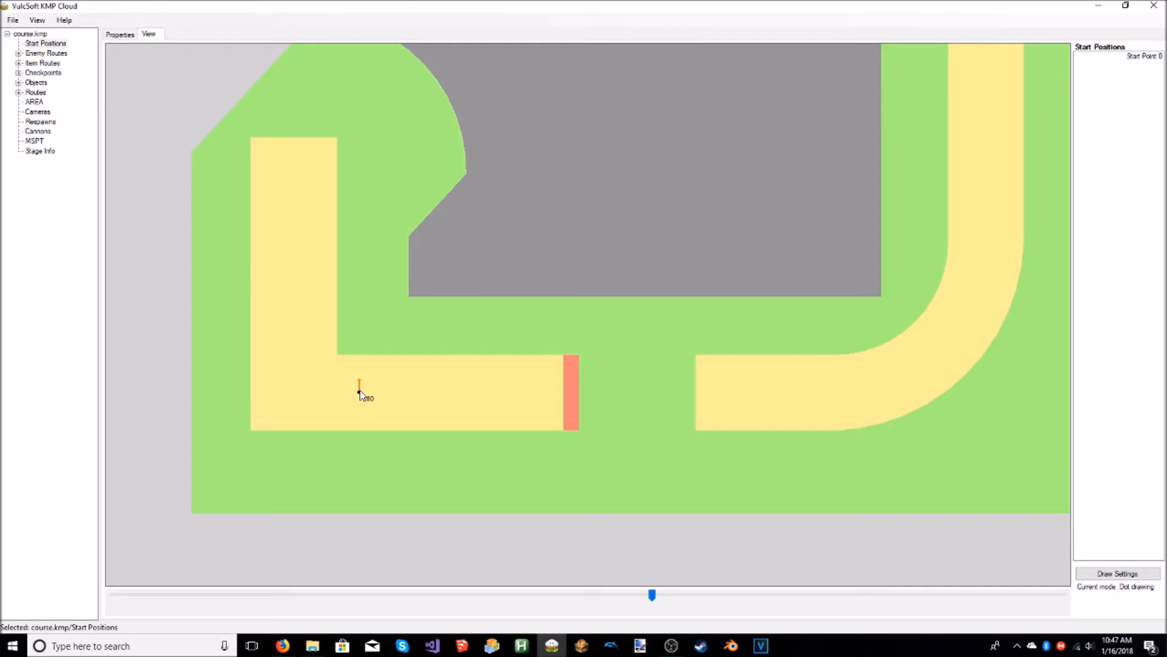
{"action": "left_click", "coordinate": [124, 35]}
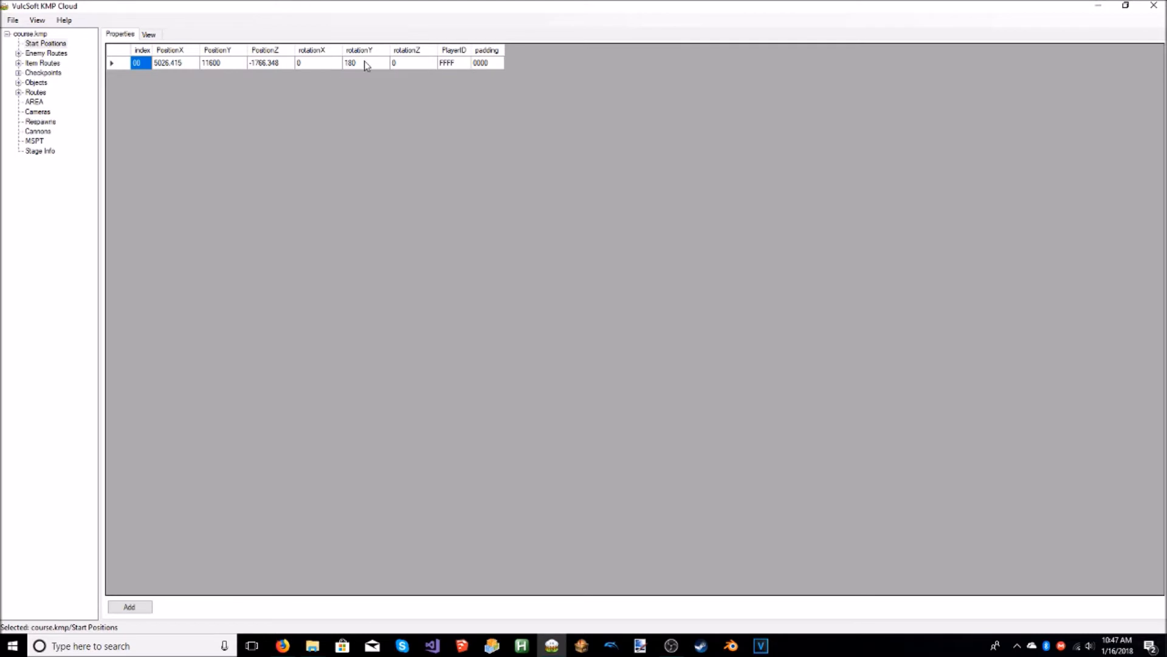
{"action": "left_click", "coordinate": [151, 35]}
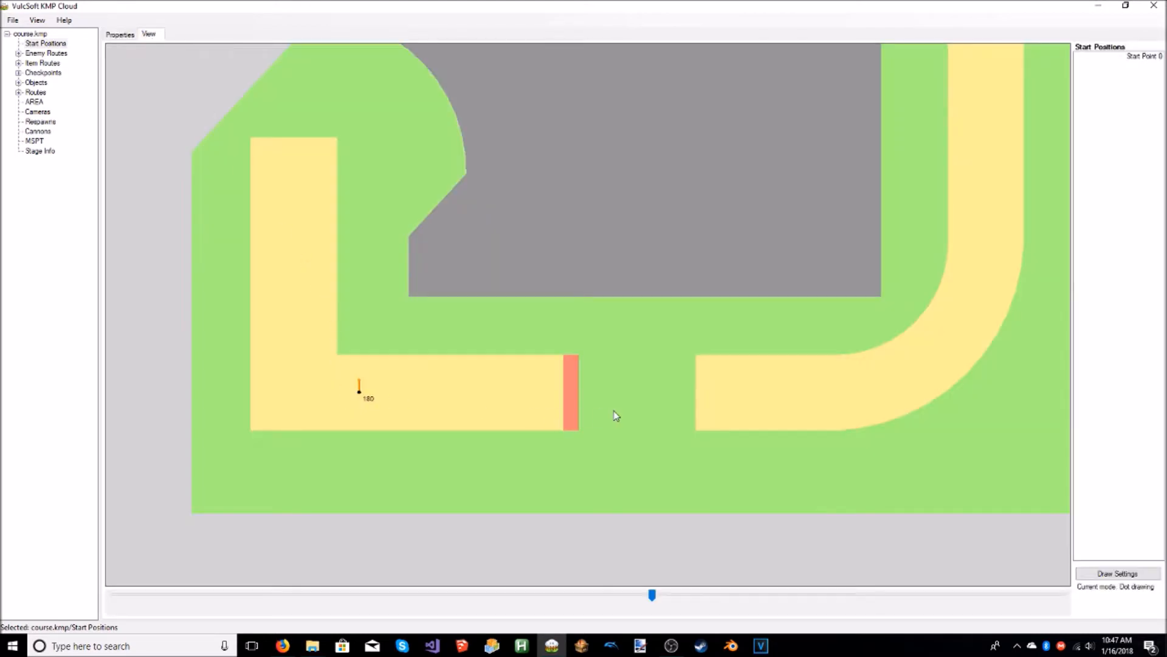
{"action": "left_click", "coordinate": [121, 36]}
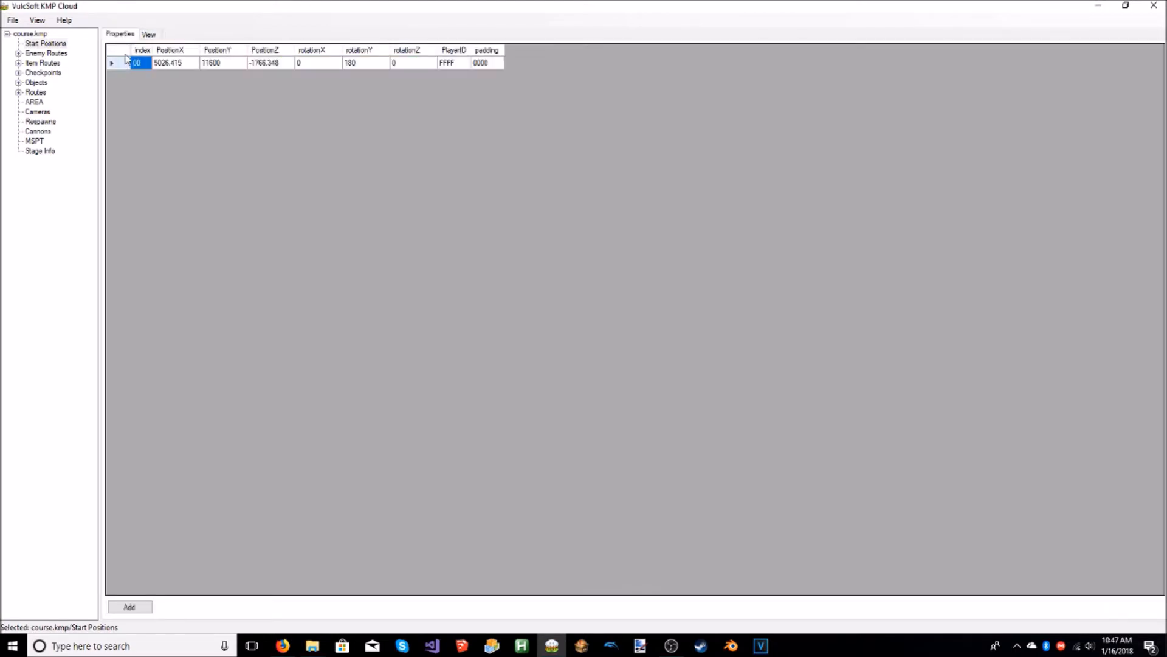
{"action": "left_click", "coordinate": [157, 41]}
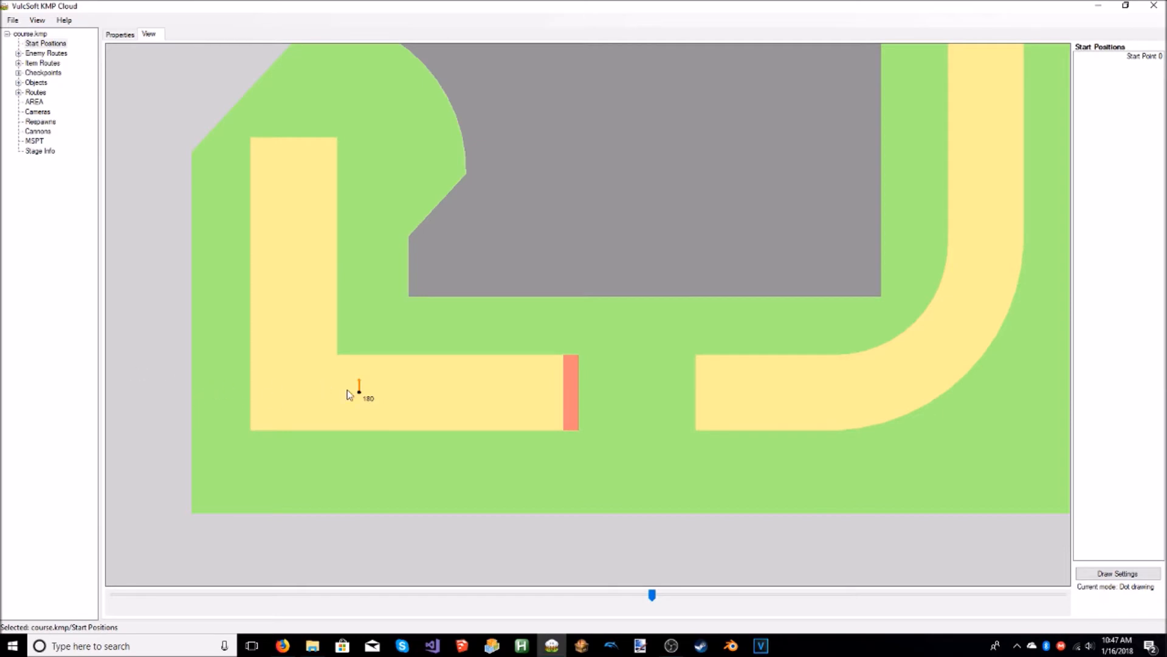
{"action": "left_click", "coordinate": [120, 34]}
{"action": "left_click", "coordinate": [363, 65]}
{"action": "type", "text": "90"}
{"action": "key", "text": "Return"}
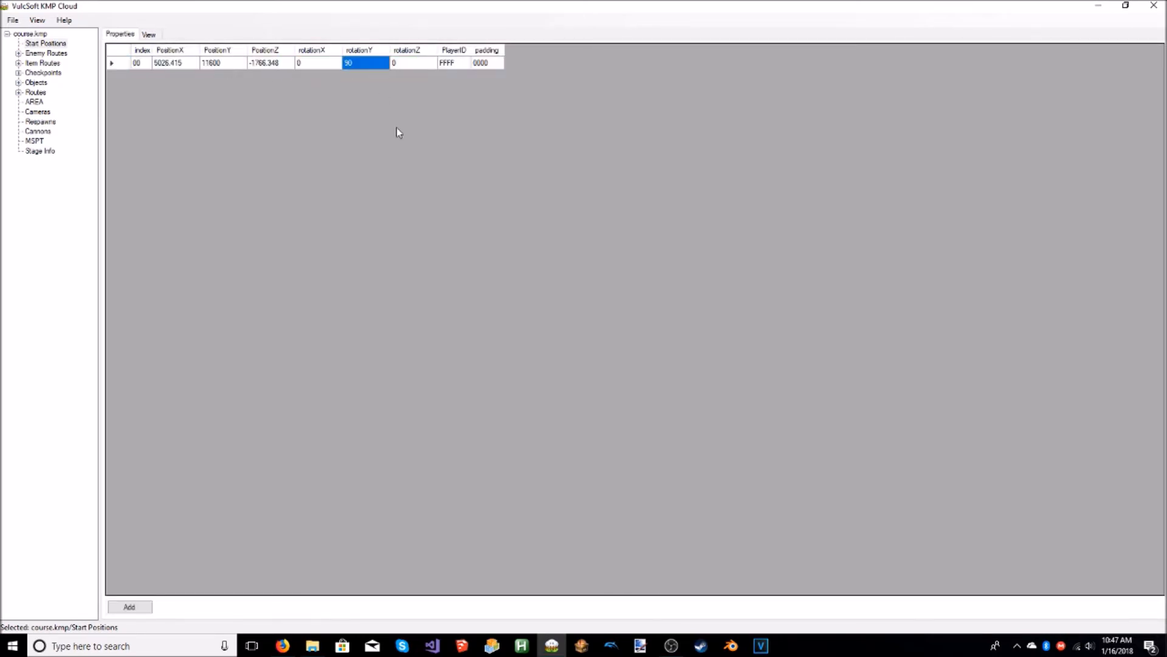
Step: Leave rotation editing and move Start Point 0 nearer the red boost strip on the lower road, at about X 7704, Z -1597
{"action": "left_click", "coordinate": [146, 34]}
{"action": "left_click", "coordinate": [37, 20]}
{"action": "left_click", "coordinate": [70, 73]}
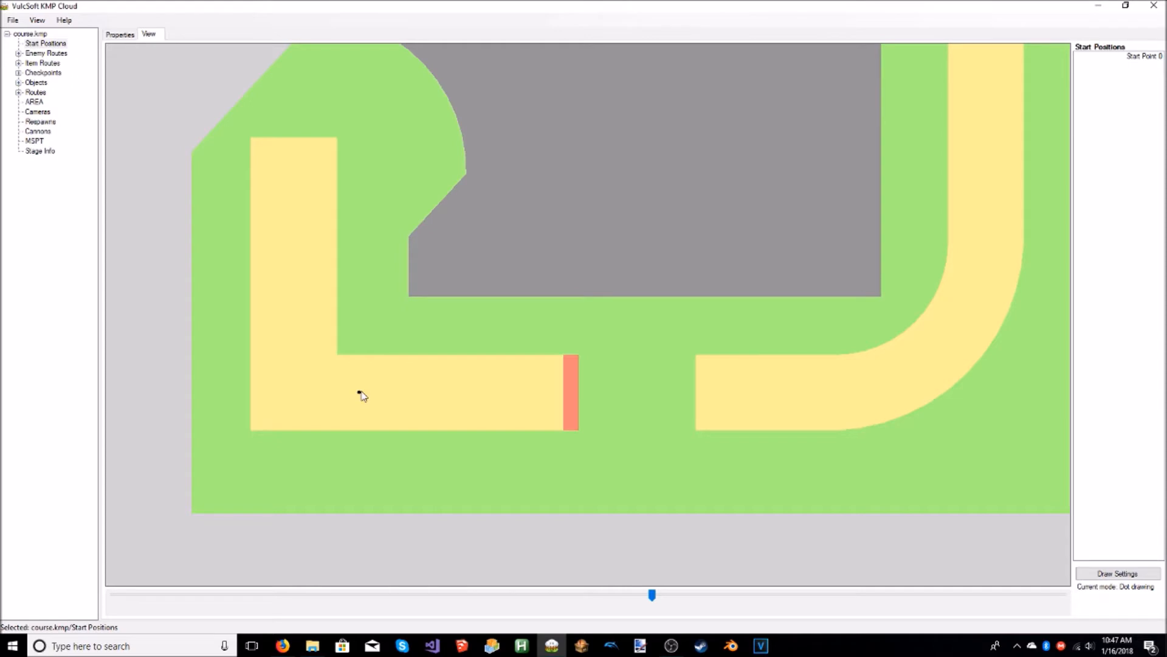
{"action": "left_click_drag", "start_coordinate": [358, 392], "coordinate": [413, 396]}
{"action": "left_click_drag", "start_coordinate": [768, 355], "coordinate": [735, 412]}
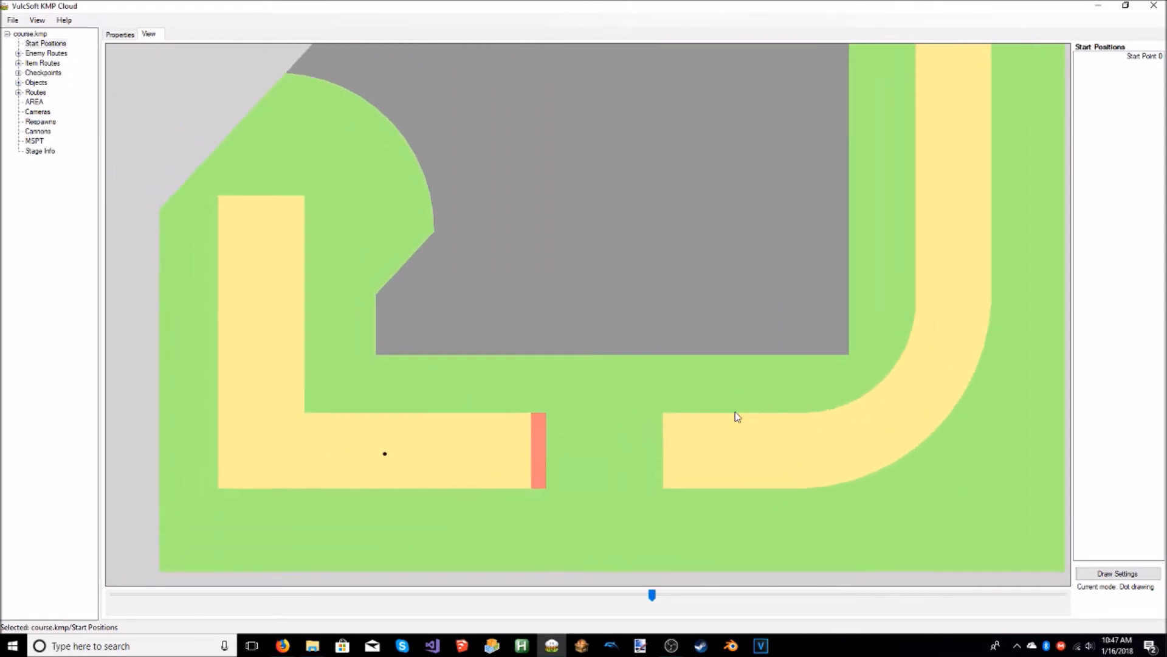
{"action": "left_click_drag", "start_coordinate": [651, 602], "coordinate": [691, 584]}
{"action": "left_click_drag", "start_coordinate": [730, 413], "coordinate": [660, 470]}
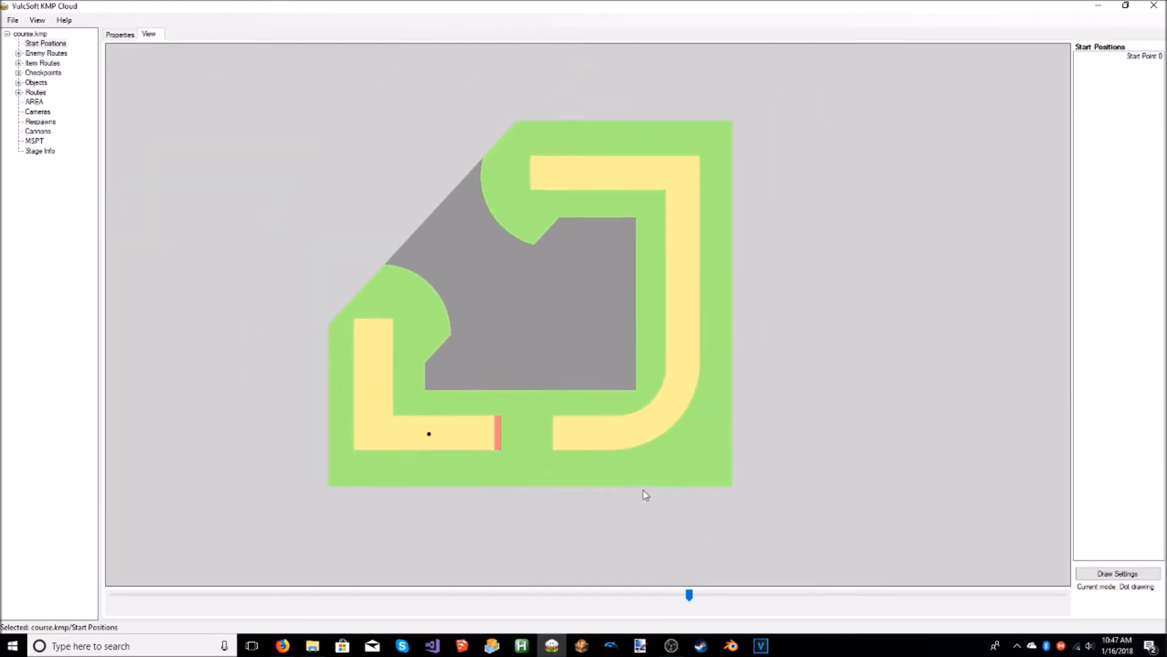
Step: Relaunch MagicY v1.2 in place of its running instance and load Race.obj from the Tutorial Race folder with a model scale of 1
{"action": "left_click", "coordinate": [529, 649]}
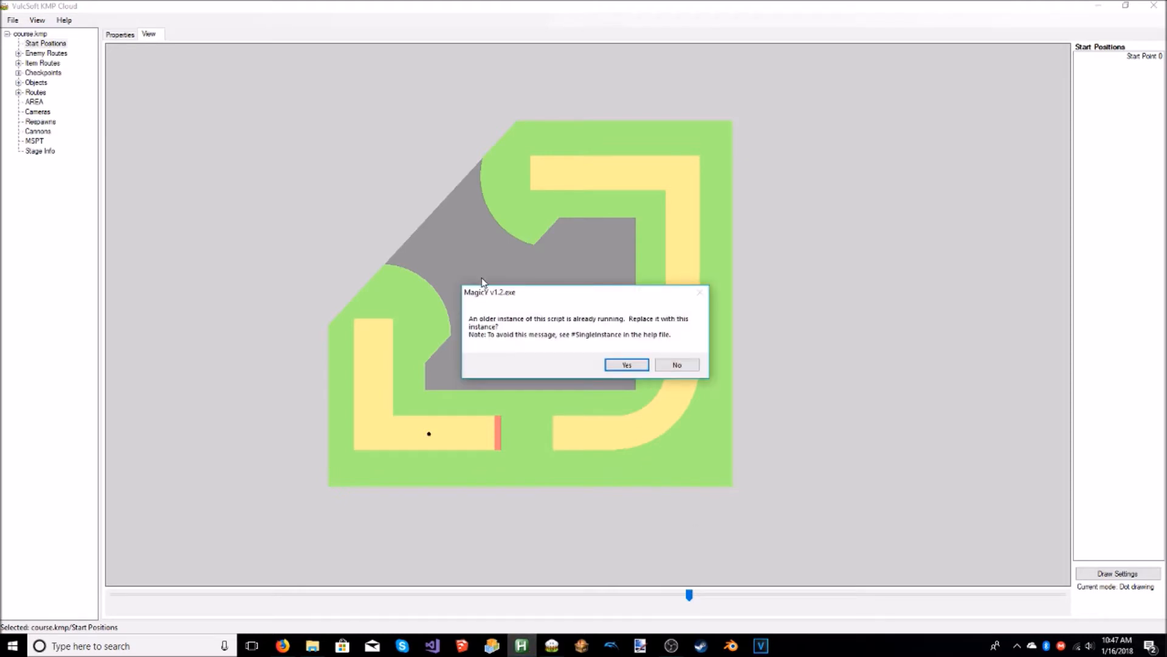
{"action": "left_click", "coordinate": [631, 366]}
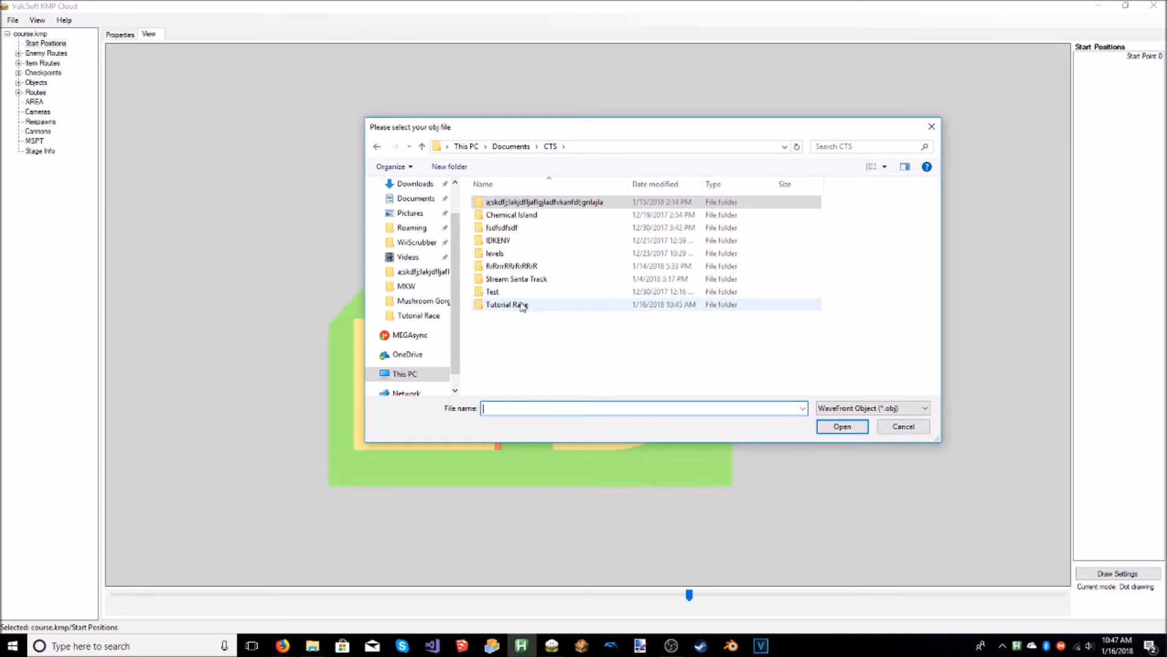
{"action": "double_click", "coordinate": [517, 305]}
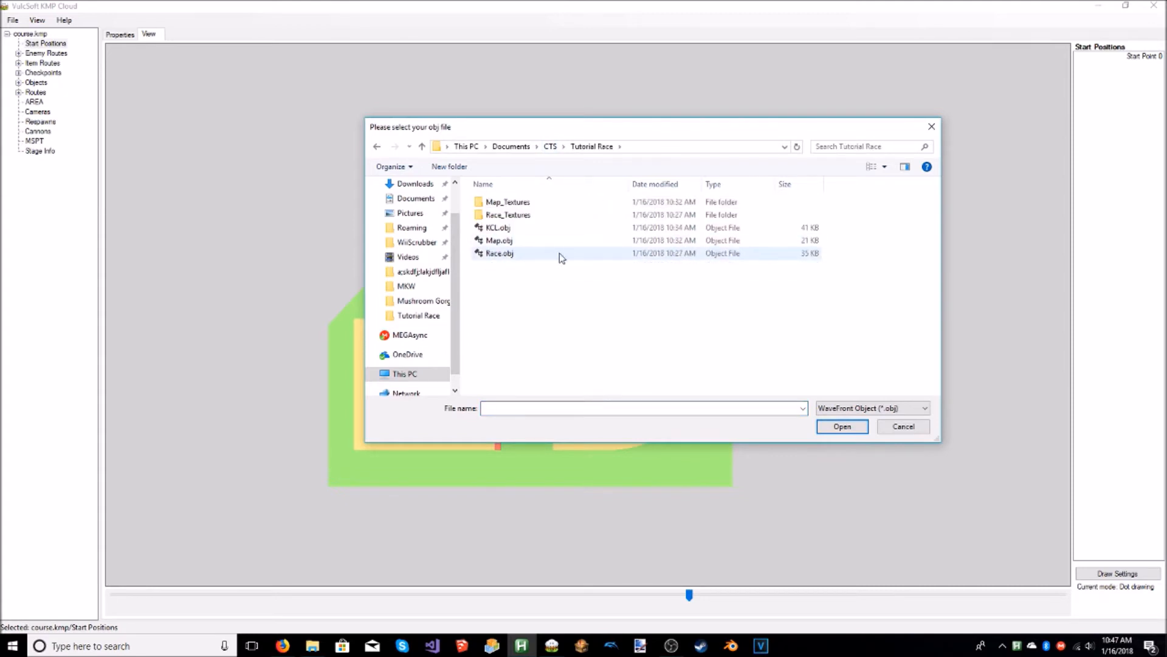
{"action": "double_click", "coordinate": [524, 256]}
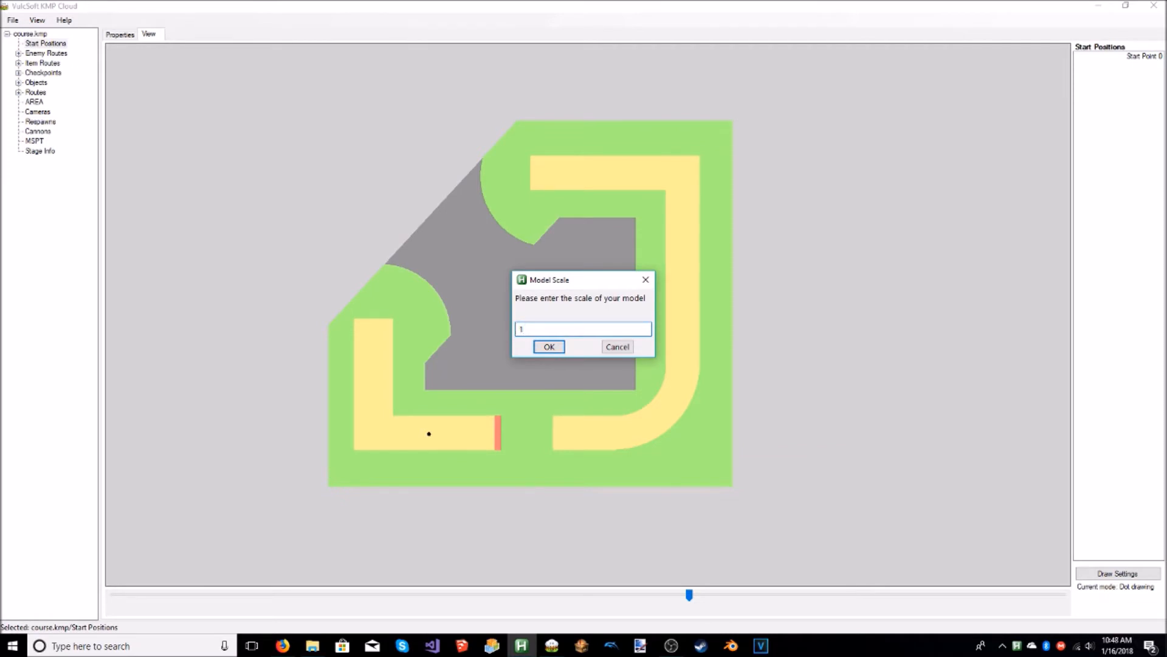
{"action": "key", "text": "Return"}
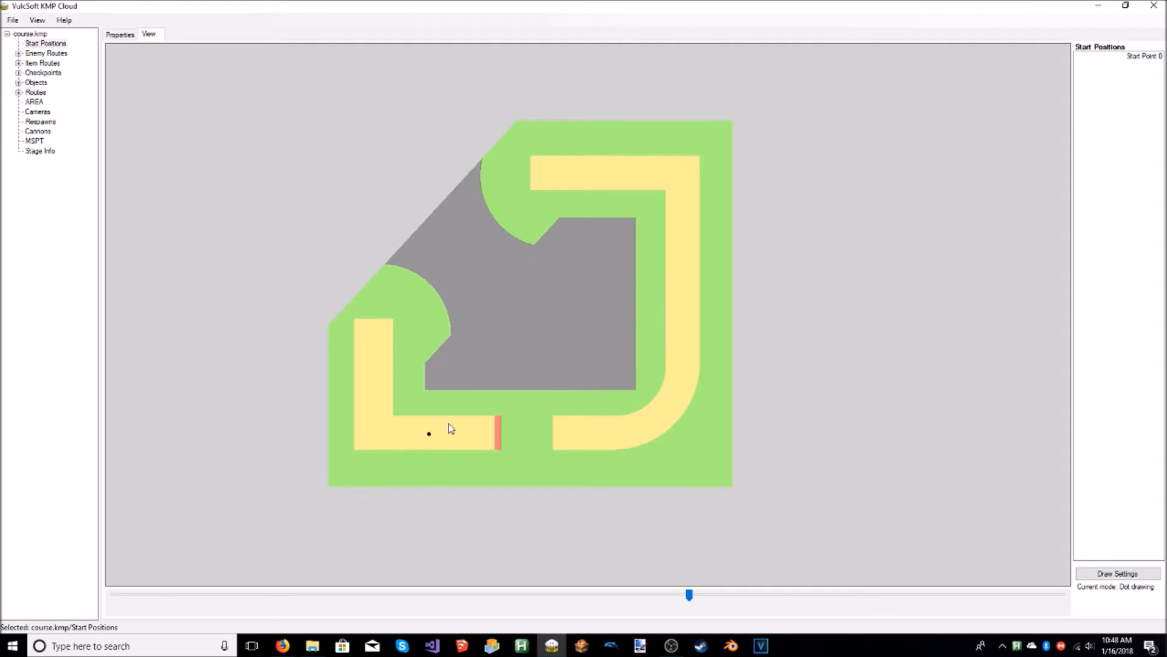
Step: Set Start Point 0's PositionY to the model's ground height of 3280.99 with MagicY
{"action": "left_click", "coordinate": [120, 34]}
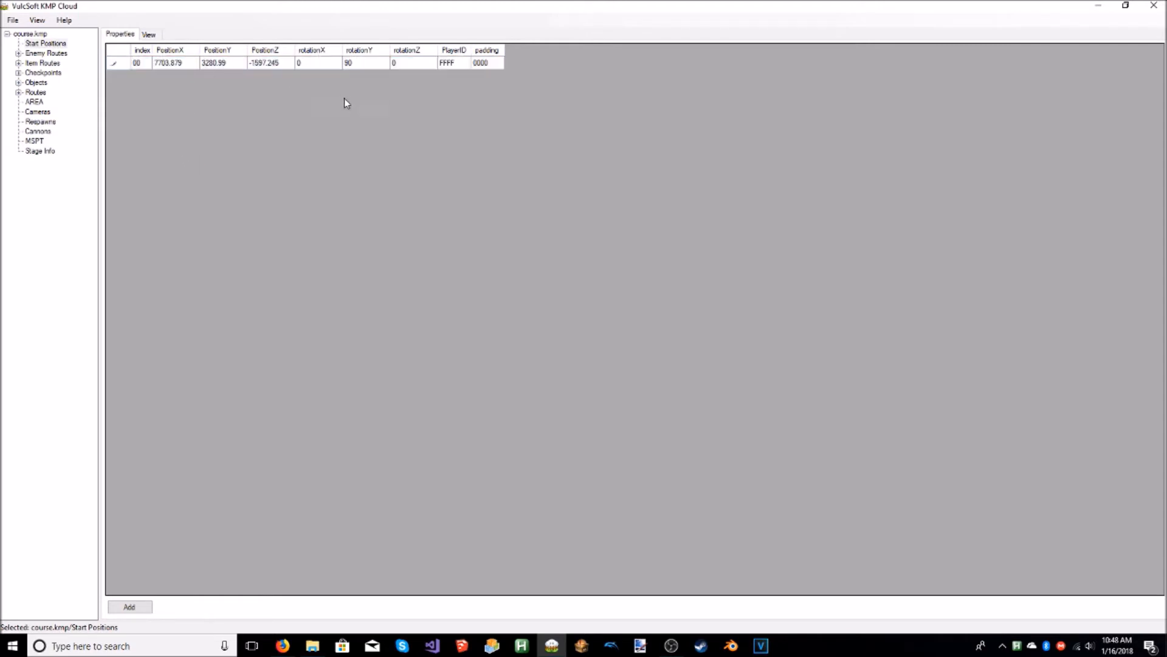
{"action": "key", "text": "Return"}
{"action": "left_click", "coordinate": [148, 34]}
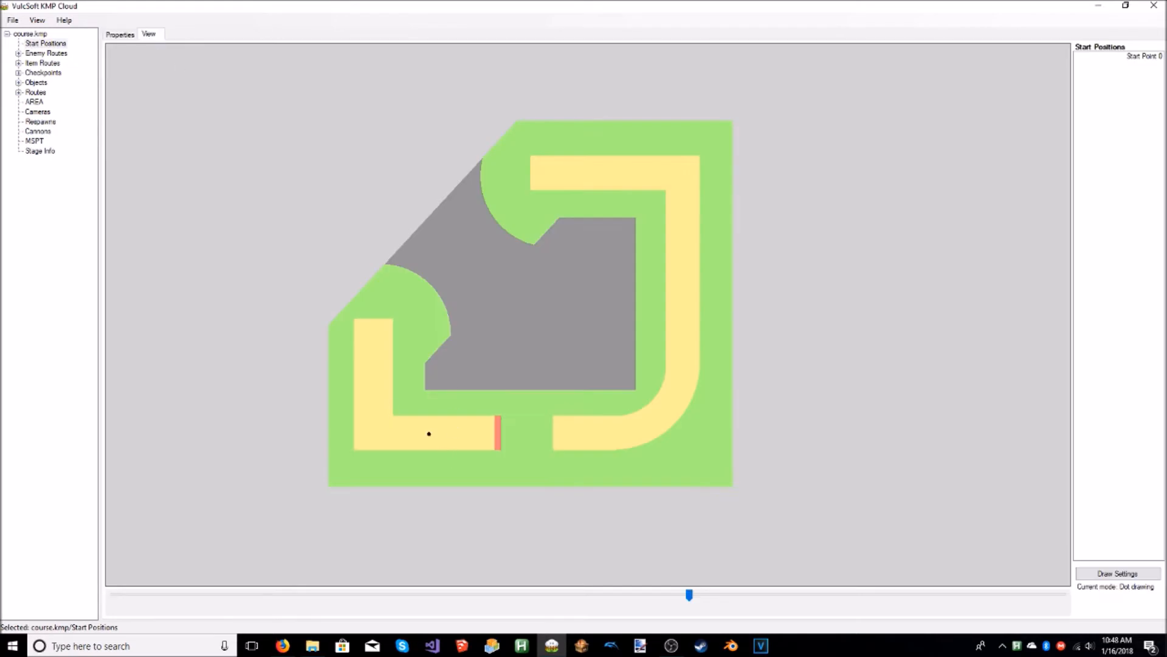
{"action": "left_click", "coordinate": [120, 34]}
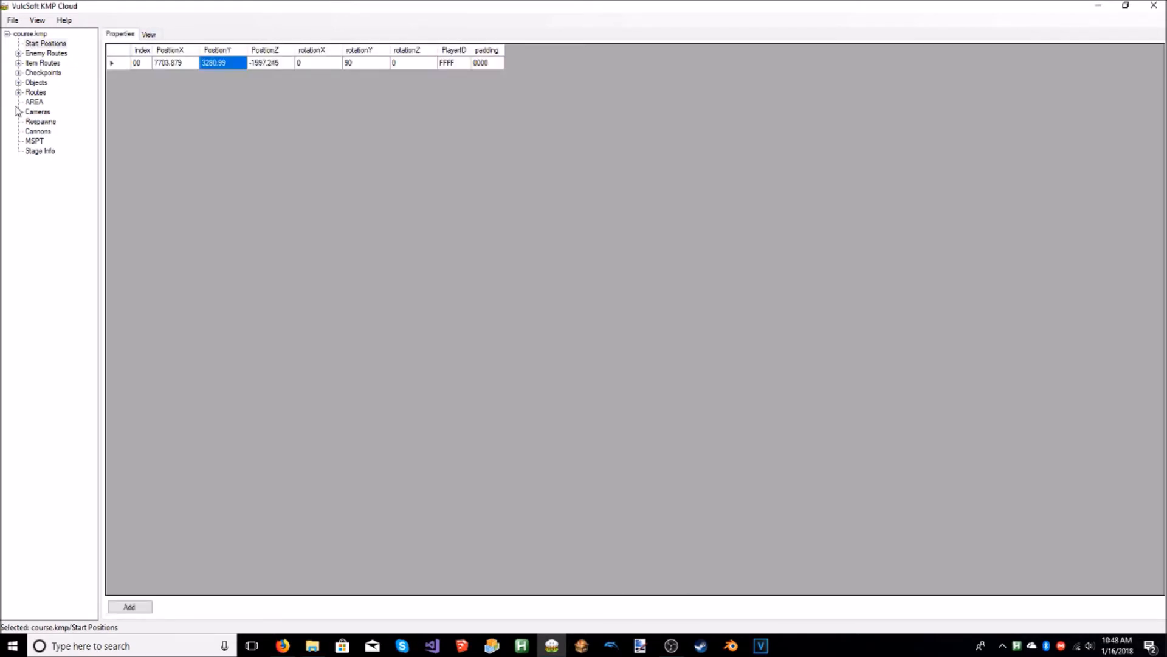
Step: Display the Enemy Routes points over the track and delete the first existing enemy route group
{"action": "left_click", "coordinate": [18, 54]}
{"action": "left_click", "coordinate": [46, 52]}
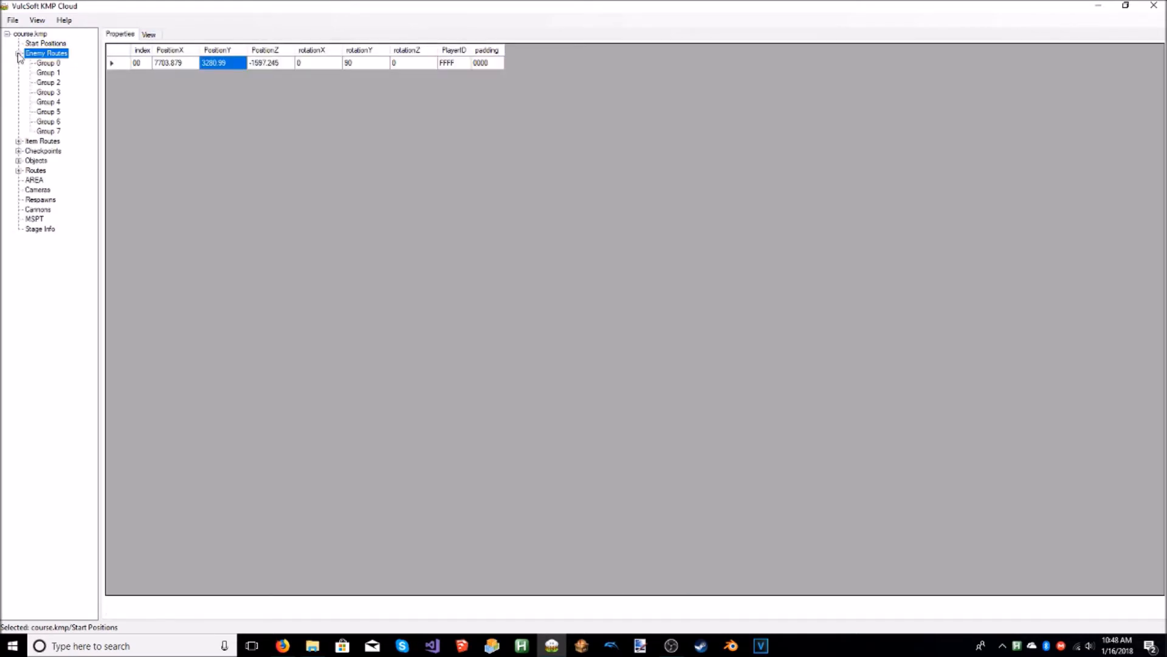
{"action": "left_click", "coordinate": [148, 34]}
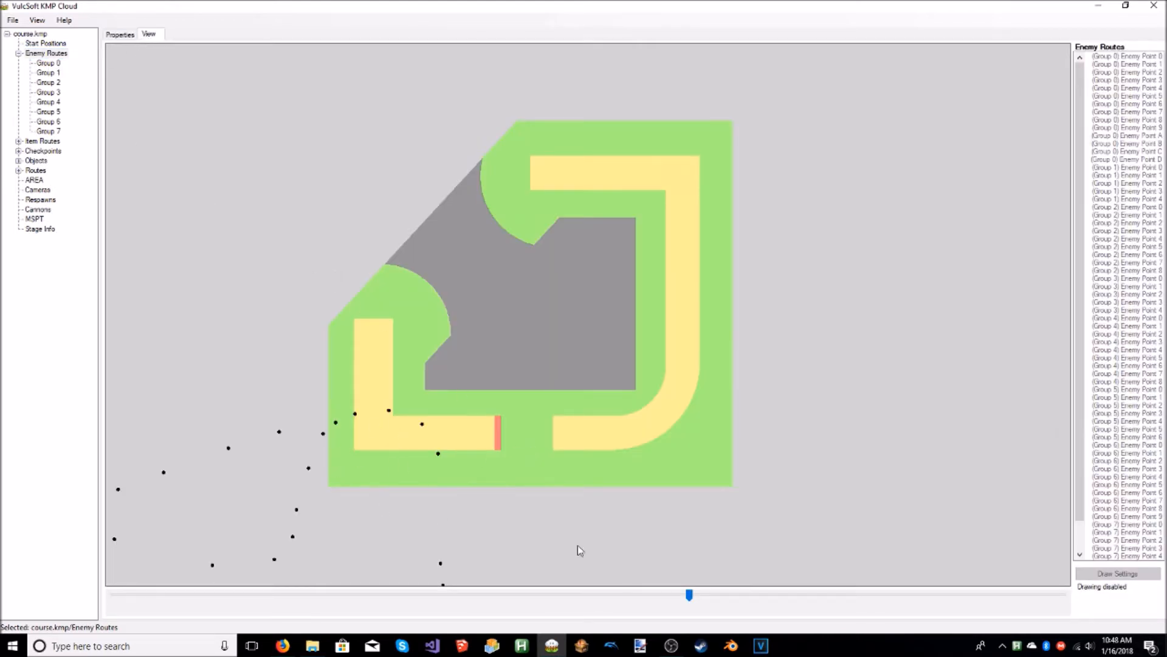
{"action": "mouse_move", "coordinate": [688, 595]}
{"action": "left_mouse_down"}
{"action": "mouse_move", "coordinate": [757, 594]}
{"action": "mouse_move", "coordinate": [684, 595]}
{"action": "left_mouse_up"}
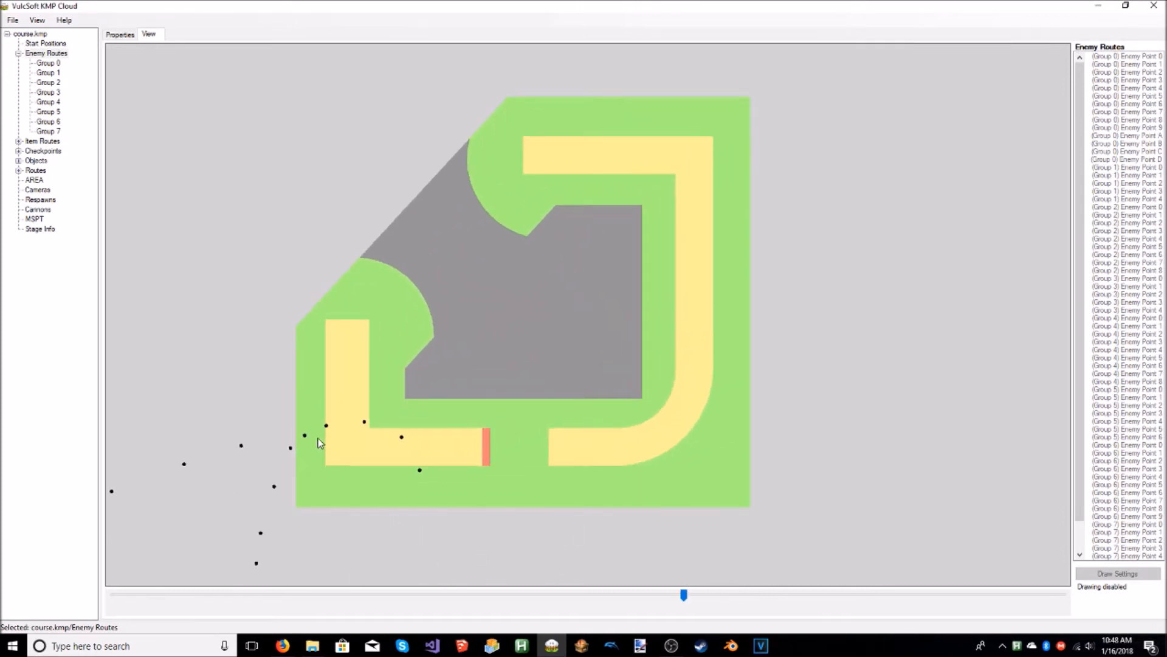
{"action": "left_click", "coordinate": [49, 63]}
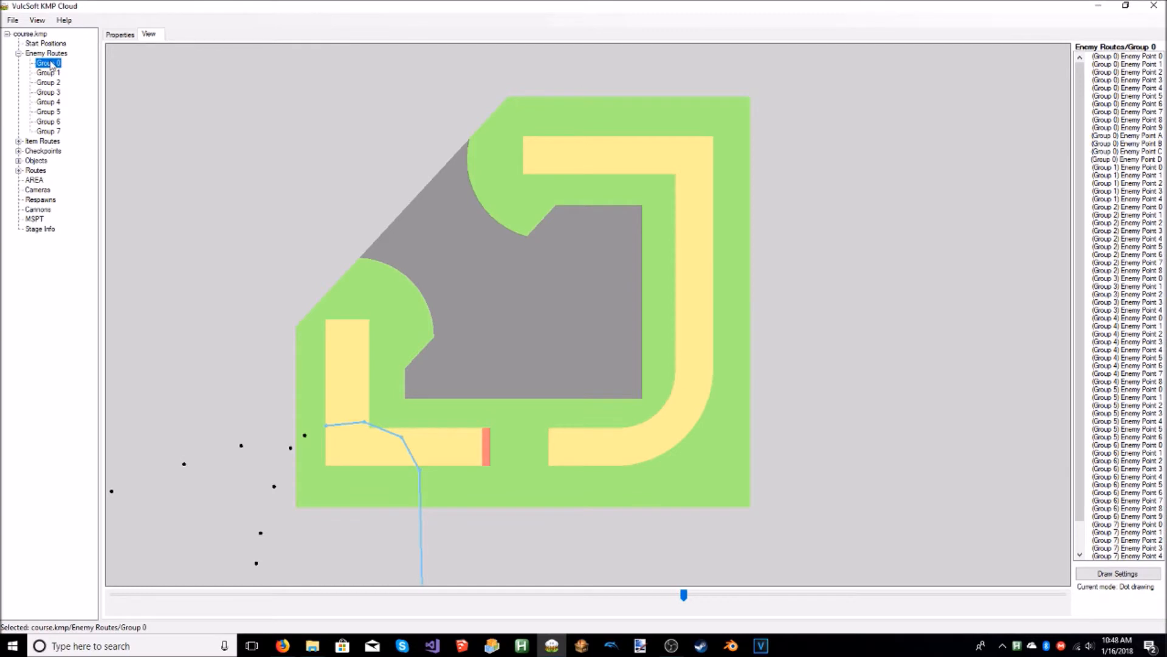
{"action": "right_click", "coordinate": [51, 63]}
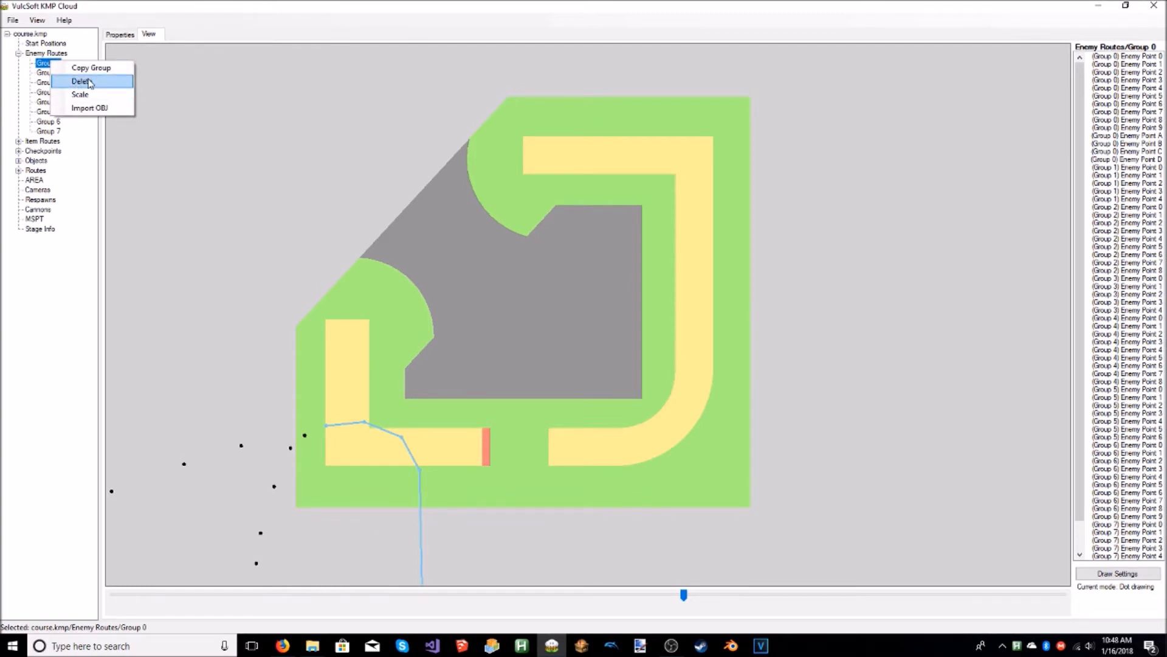
{"action": "left_click", "coordinate": [80, 81]}
{"action": "key", "text": "Return"}
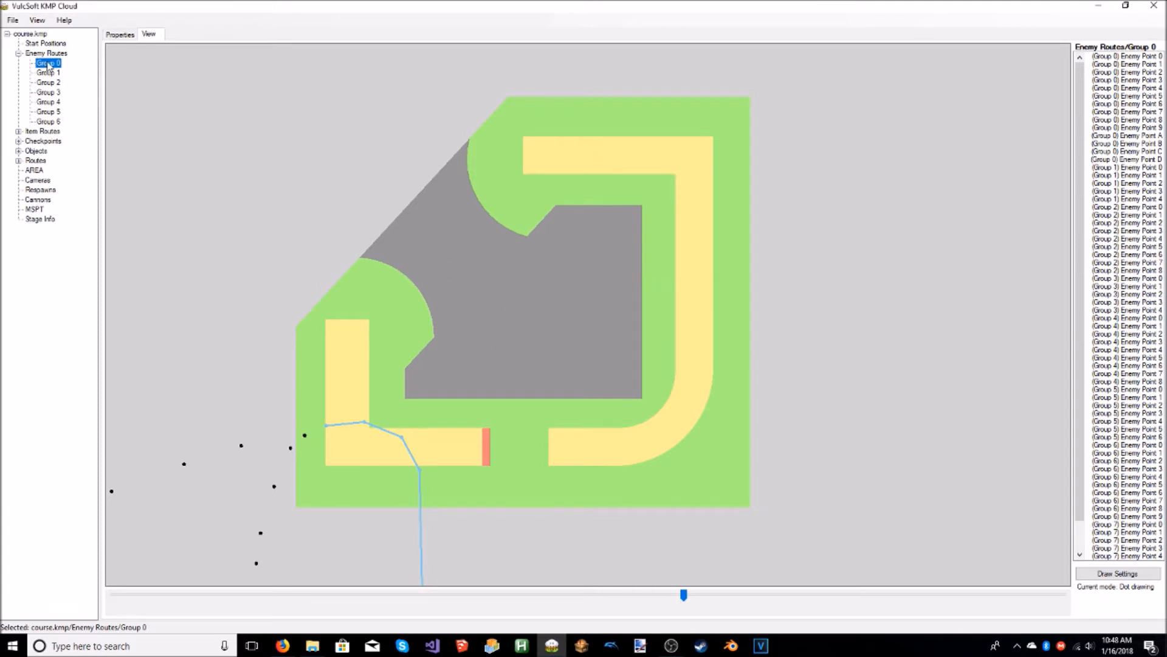
Step: Delete all the remaining enemy route groups one by one until Enemy Routes is empty
{"action": "right_click", "coordinate": [49, 65]}
{"action": "left_click", "coordinate": [80, 81]}
{"action": "key", "text": "Return"}
{"action": "right_click", "coordinate": [48, 65]}
{"action": "left_click", "coordinate": [80, 81]}
{"action": "key", "text": "Return"}
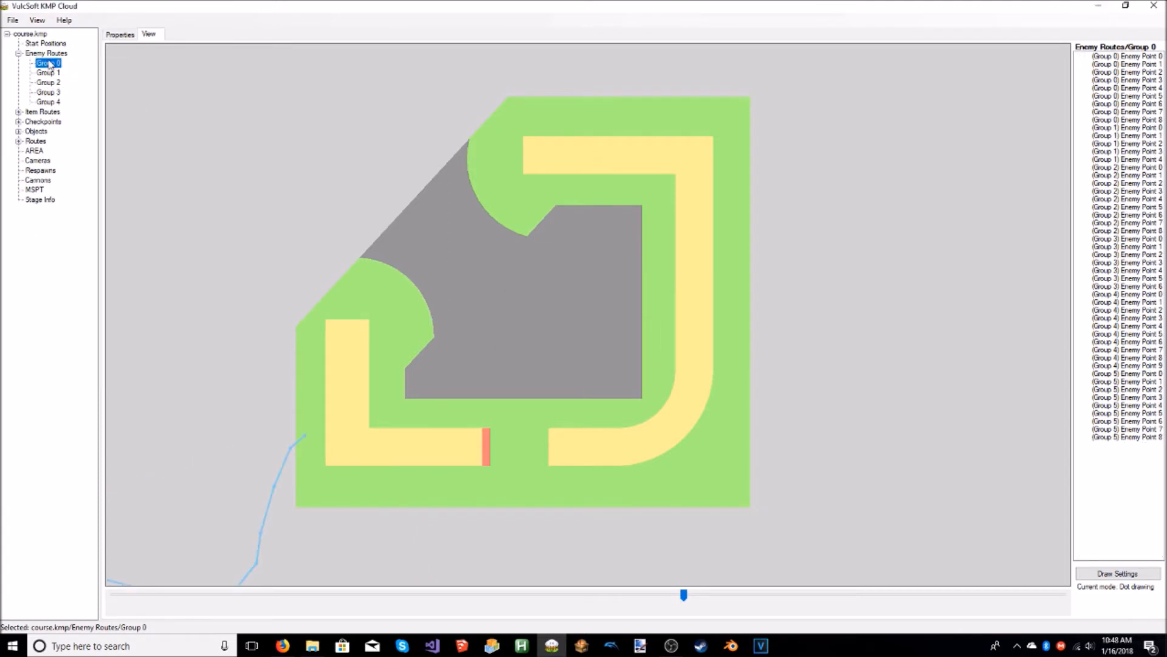
{"action": "right_click", "coordinate": [49, 61]}
{"action": "left_click", "coordinate": [56, 80]}
{"action": "key", "text": "Return"}
{"action": "right_click", "coordinate": [46, 65]}
{"action": "left_click", "coordinate": [57, 89]}
{"action": "key", "text": "Return"}
{"action": "right_click", "coordinate": [45, 63]}
{"action": "left_click", "coordinate": [57, 84]}
{"action": "key", "text": "Return"}
{"action": "right_click", "coordinate": [48, 63]}
{"action": "left_click", "coordinate": [53, 83]}
{"action": "key", "text": "Return"}
{"action": "right_click", "coordinate": [48, 62]}
{"action": "left_click", "coordinate": [54, 83]}
{"action": "key", "text": "Return"}
{"action": "right_click", "coordinate": [56, 58]}
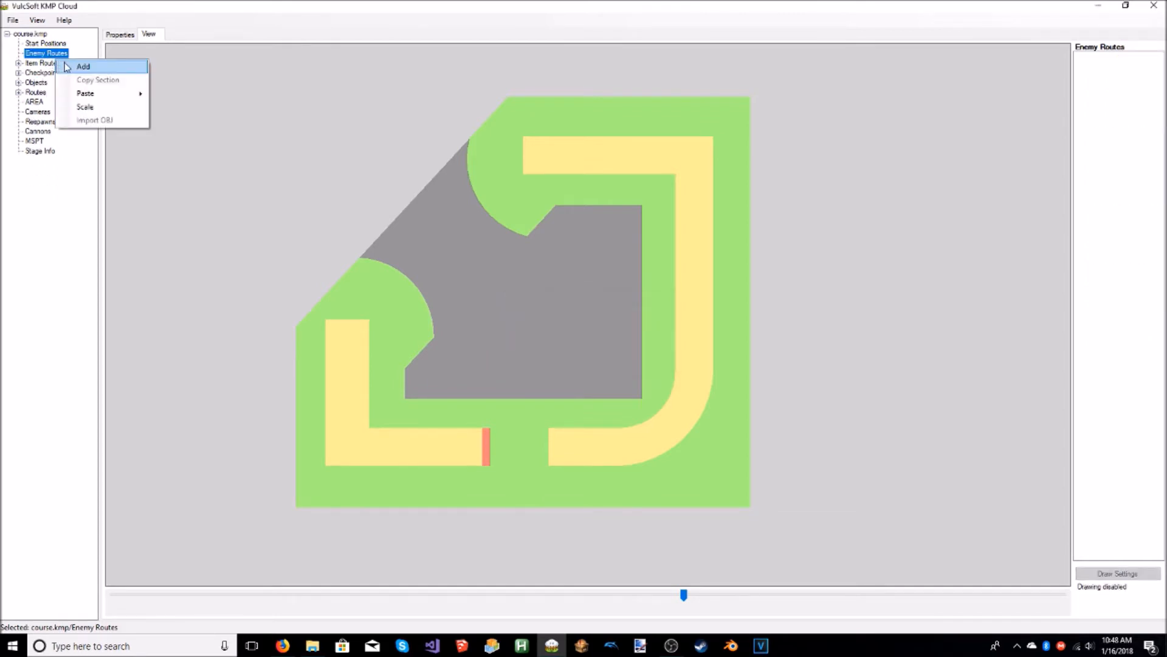
{"action": "left_click", "coordinate": [67, 67]}
{"action": "right_click", "coordinate": [46, 62]}
{"action": "left_click", "coordinate": [55, 83]}
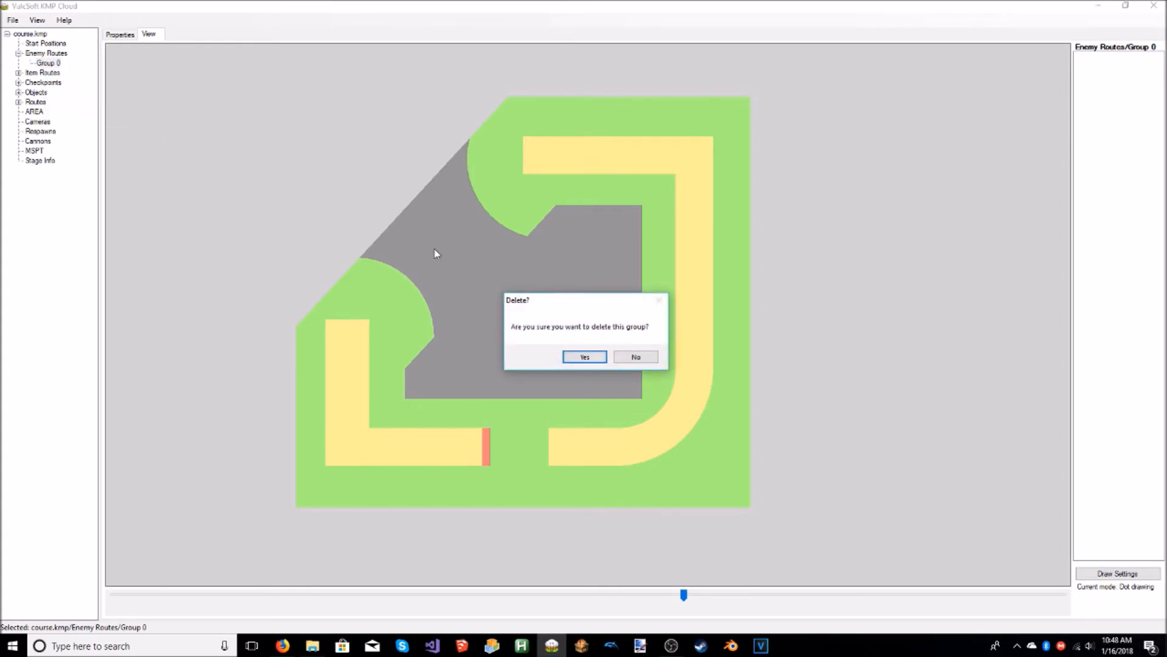
{"action": "key", "text": "Return"}
Step: Add a new group to Enemy Routes and select it for drawing
{"action": "left_click", "coordinate": [46, 54]}
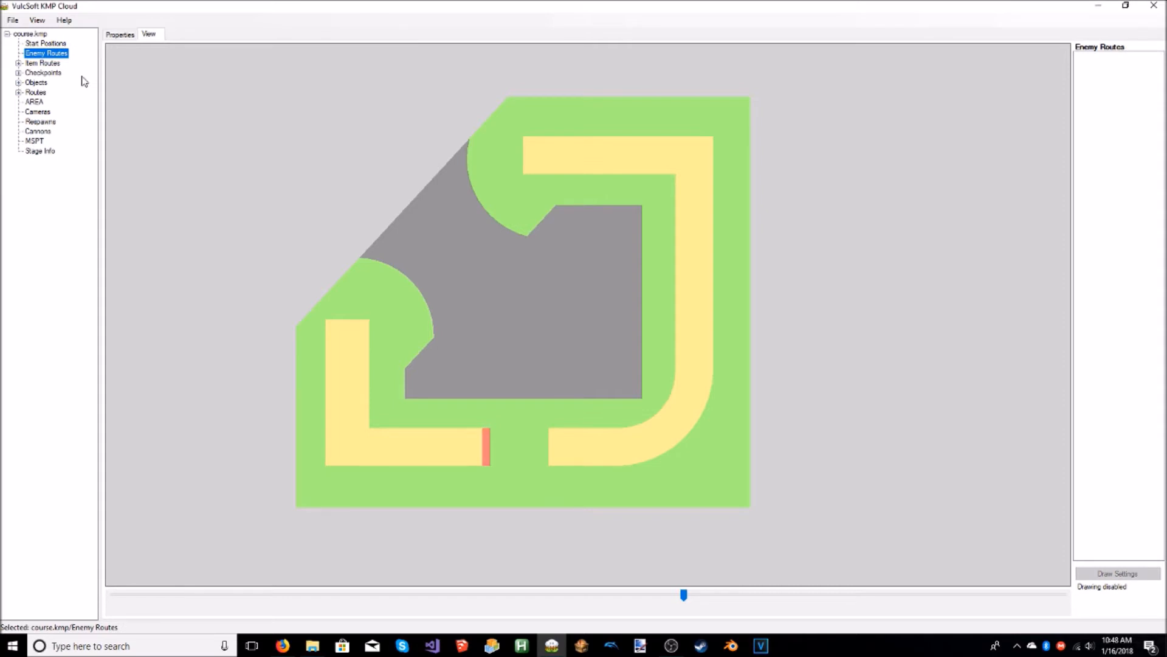
{"action": "right_click", "coordinate": [40, 56]}
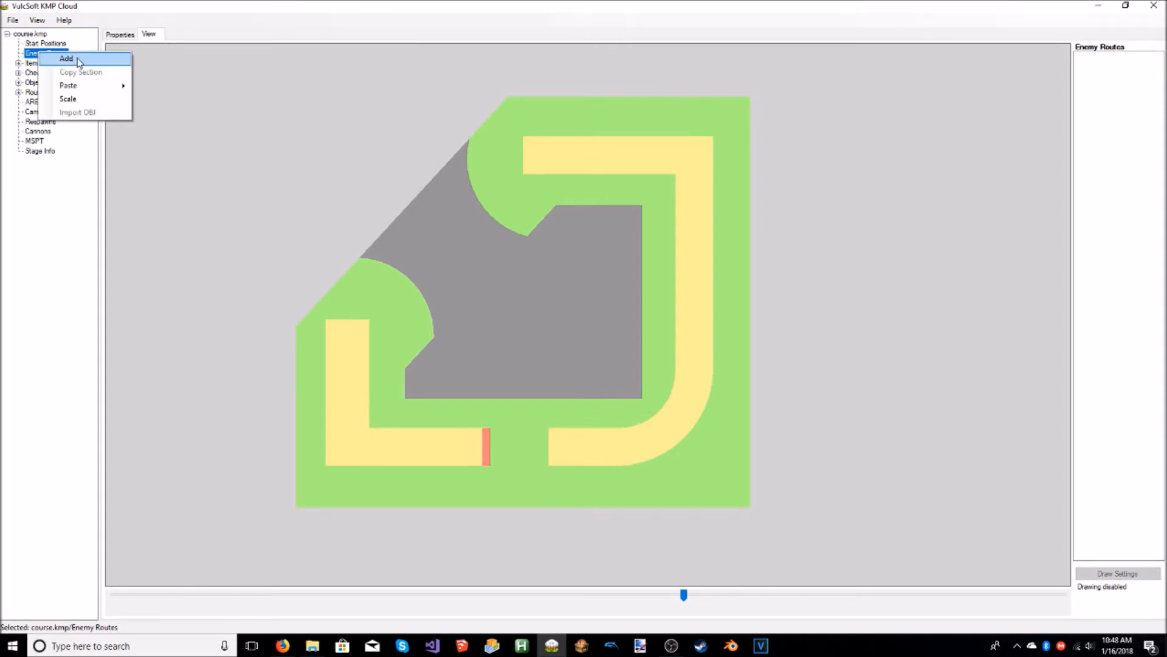
{"action": "left_click", "coordinate": [77, 58]}
{"action": "left_click", "coordinate": [46, 64]}
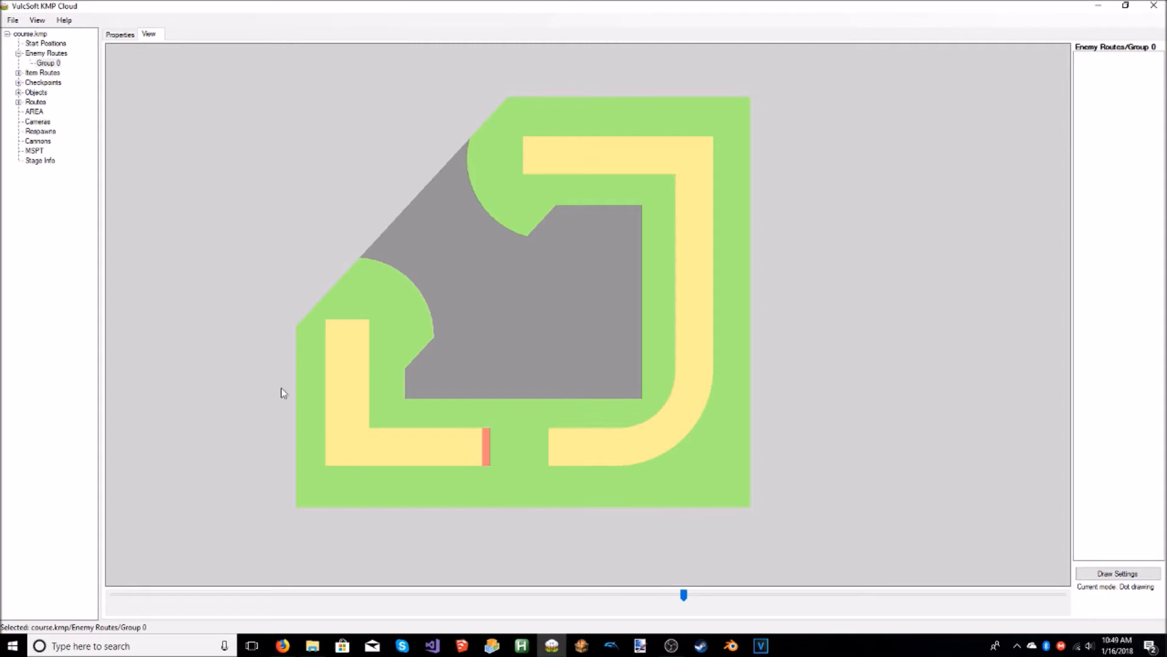
{"action": "left_click", "coordinate": [442, 443]}
{"action": "left_click", "coordinate": [579, 451]}
{"action": "left_click", "coordinate": [683, 425]}
{"action": "left_click", "coordinate": [694, 342]}
{"action": "key", "text": "ctrl+z"}
{"action": "key", "text": "ctrl+z"}
{"action": "key", "text": "ctrl+z"}
Step: Draw Group 0's enemy route in Follow-me mode at distance 4000, from behind the boost strip around the curve to the upper road's far end
{"action": "left_click", "coordinate": [1139, 579]}
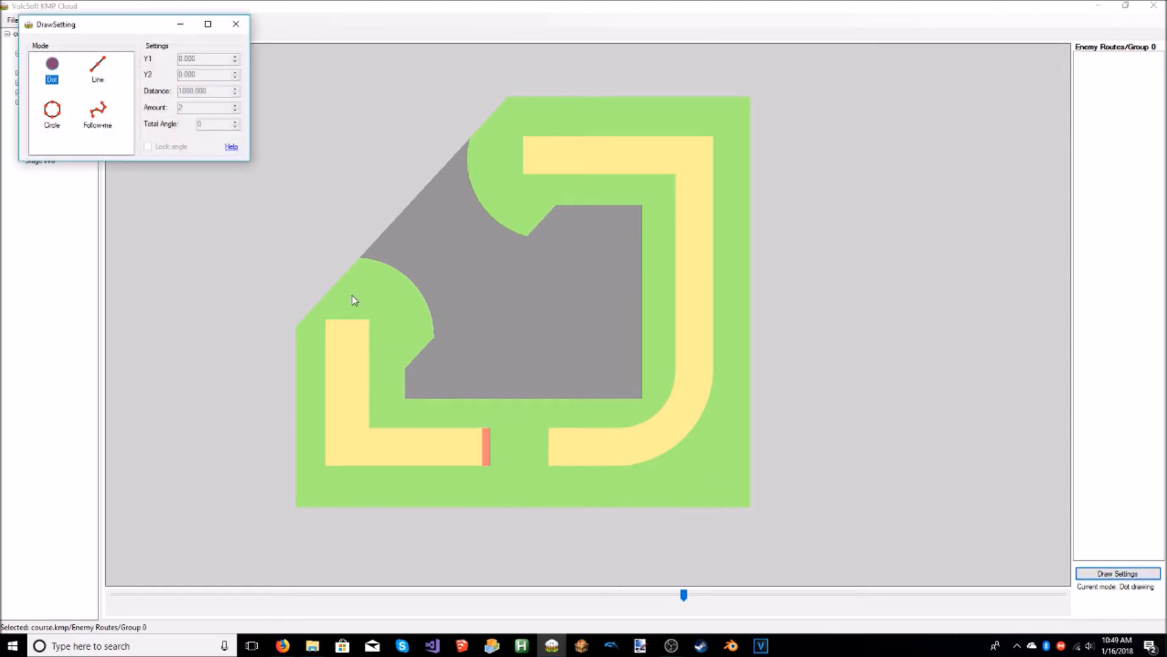
{"action": "left_click", "coordinate": [98, 115]}
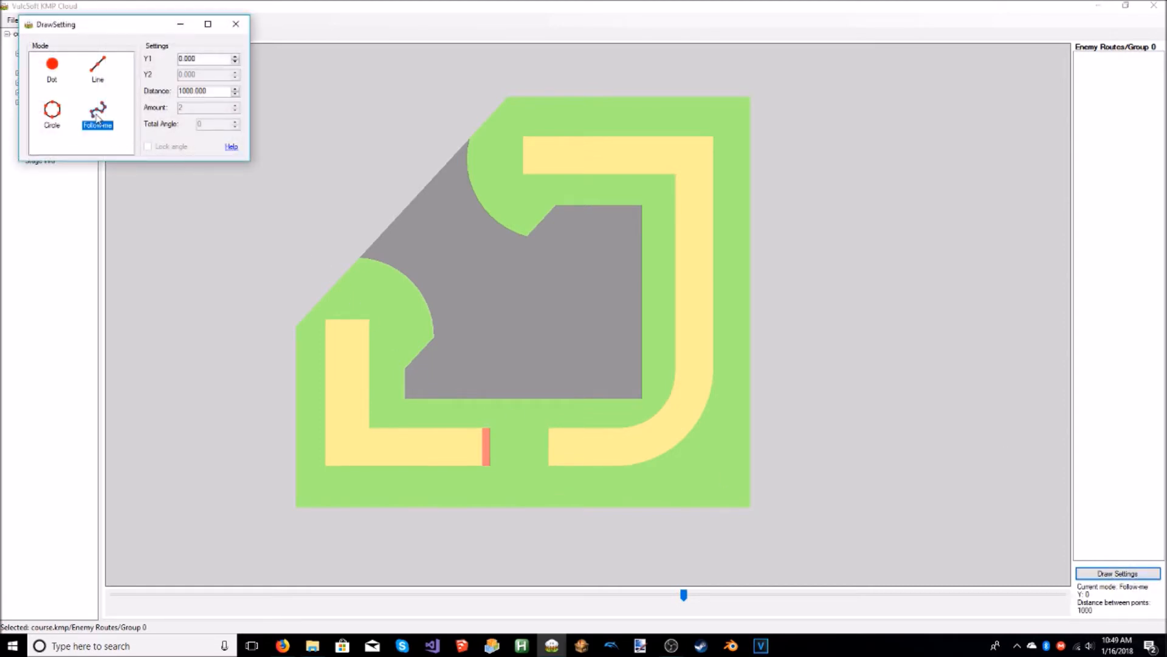
{"action": "left_click", "coordinate": [183, 90]}
{"action": "key", "text": "BackSpace"}
{"action": "type", "text": "4"}
{"action": "left_click", "coordinate": [236, 23]}
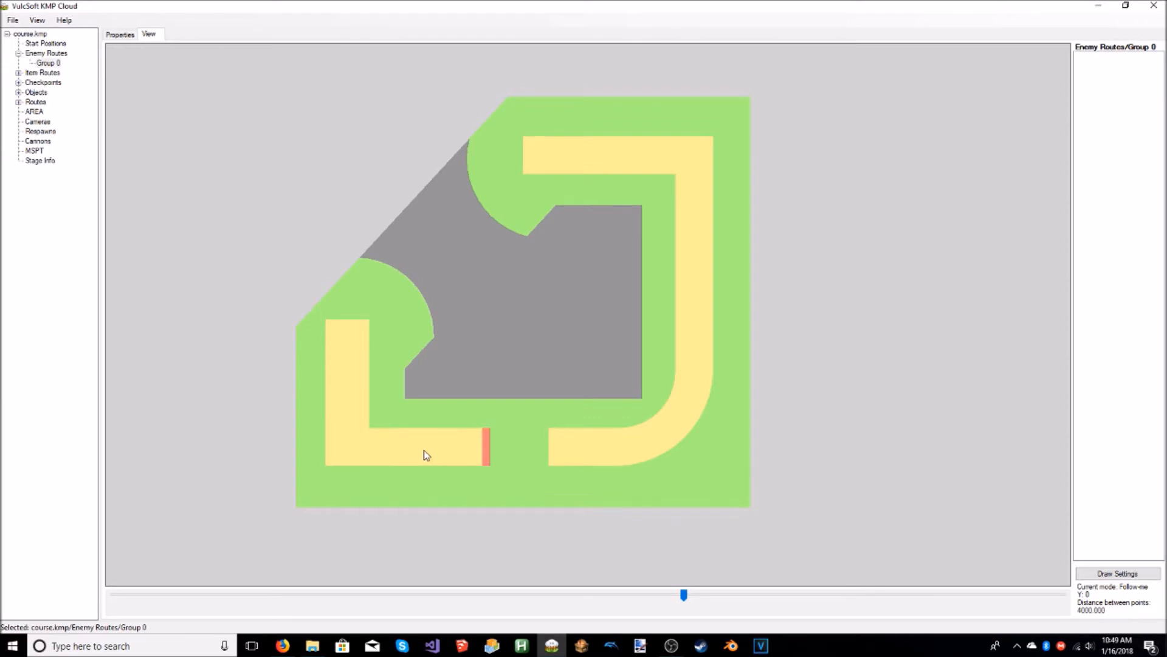
{"action": "mouse_move", "coordinate": [434, 455]}
{"action": "left_mouse_down"}
{"action": "mouse_move", "coordinate": [636, 448]}
{"action": "mouse_move", "coordinate": [680, 433]}
{"action": "mouse_move", "coordinate": [693, 403]}
{"action": "mouse_move", "coordinate": [692, 156]}
{"action": "mouse_move", "coordinate": [547, 155]}
{"action": "left_mouse_up"}
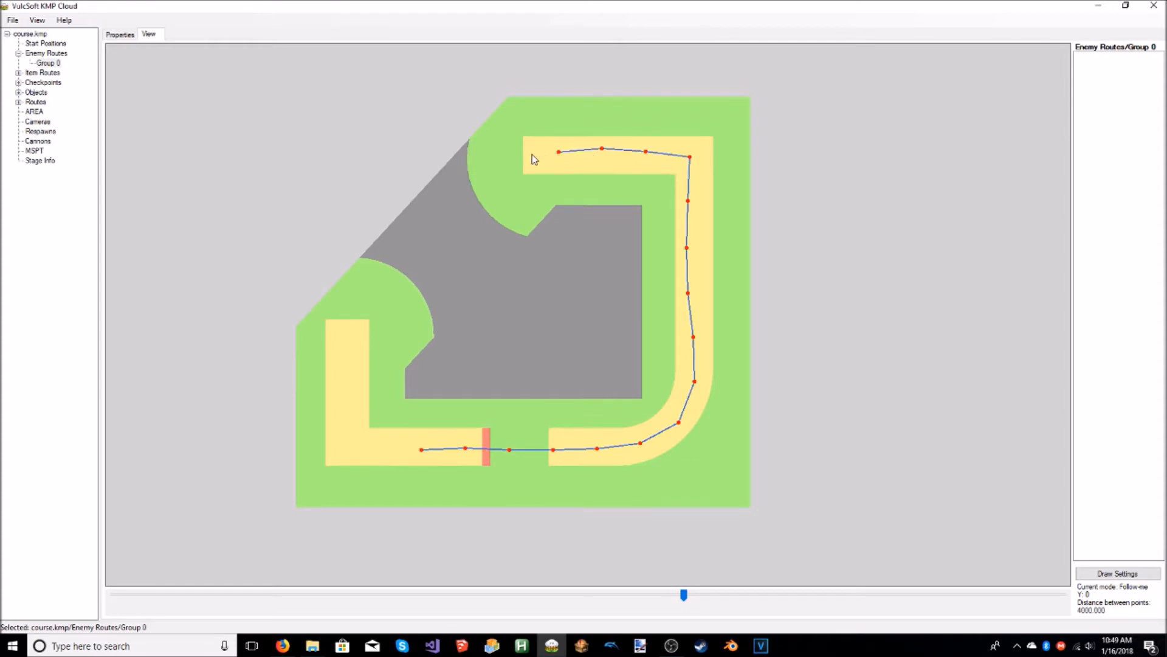
{"action": "left_click_drag", "start_coordinate": [532, 154], "coordinate": [532, 155]}
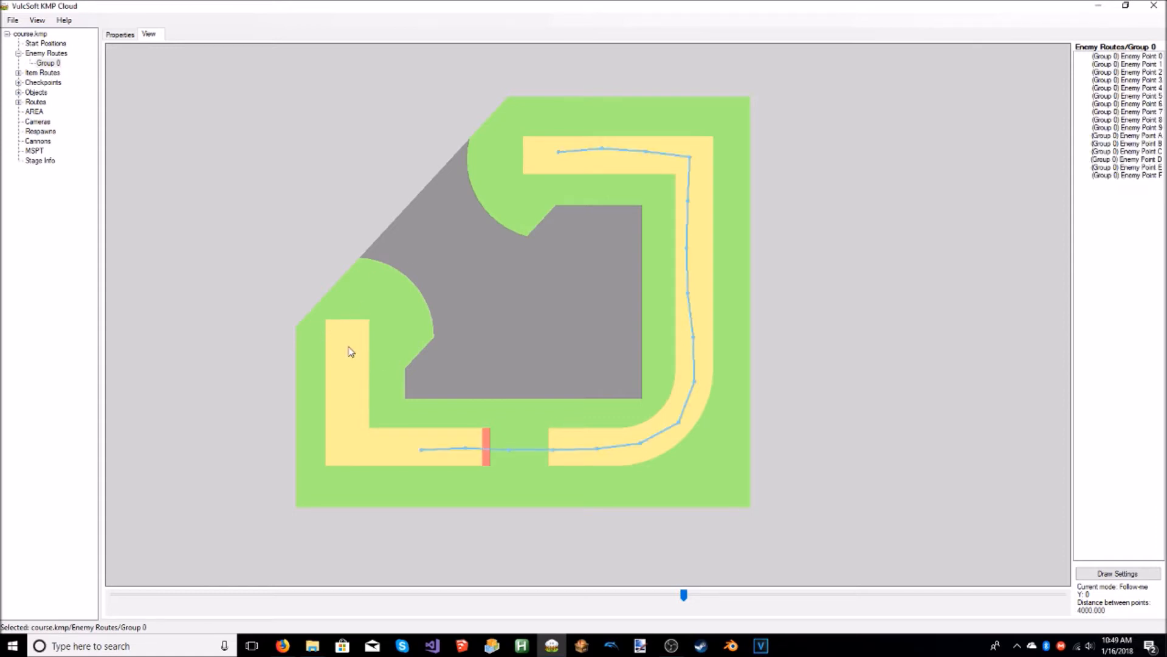
Step: Extend Group 0's enemy route down the short left road and around its corner towards the route's starting point
{"action": "mouse_move", "coordinate": [347, 362]}
{"action": "left_mouse_down"}
{"action": "mouse_move", "coordinate": [347, 450]}
{"action": "mouse_move", "coordinate": [399, 455]}
{"action": "left_mouse_up"}
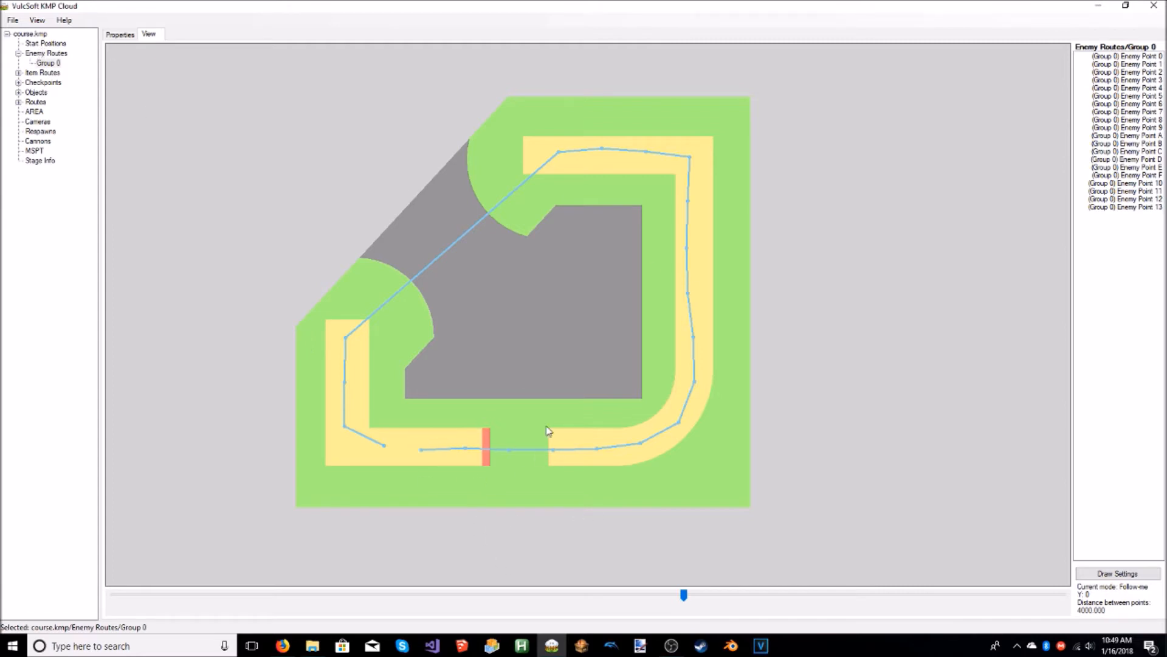
Step: Set PositionY to 3280.99 for every point, 00 through 13, of the enemy route's Group 0
{"action": "left_click", "coordinate": [48, 63]}
{"action": "left_click", "coordinate": [120, 34]}
{"action": "left_click", "coordinate": [119, 63]}
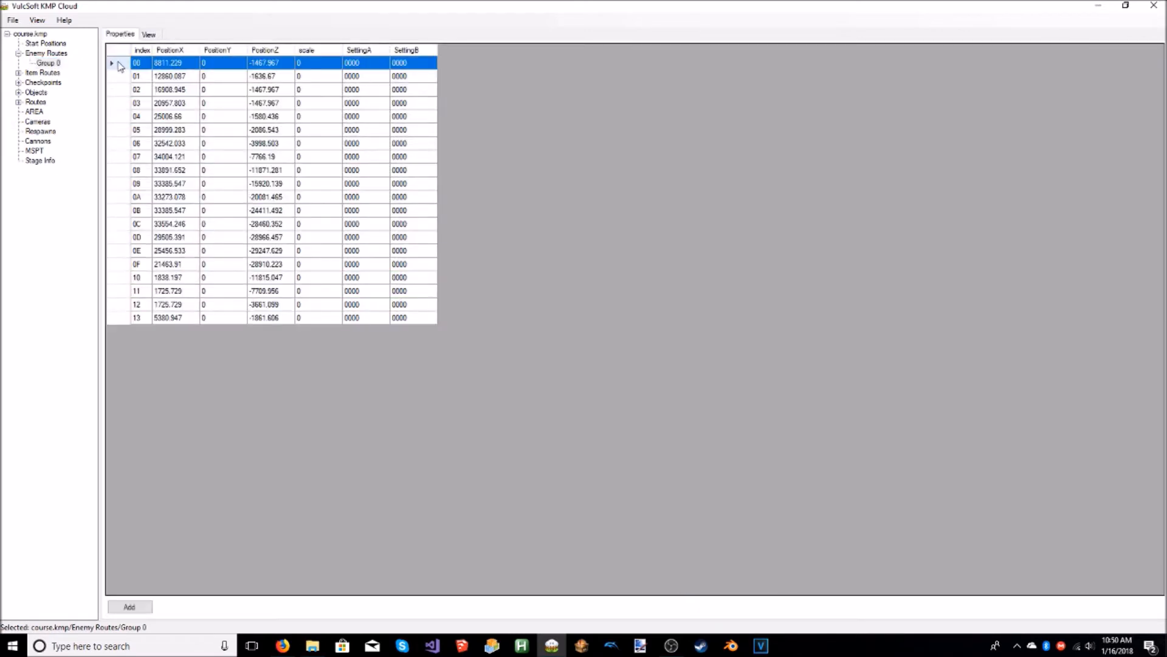
{"action": "left_click", "coordinate": [117, 76]}
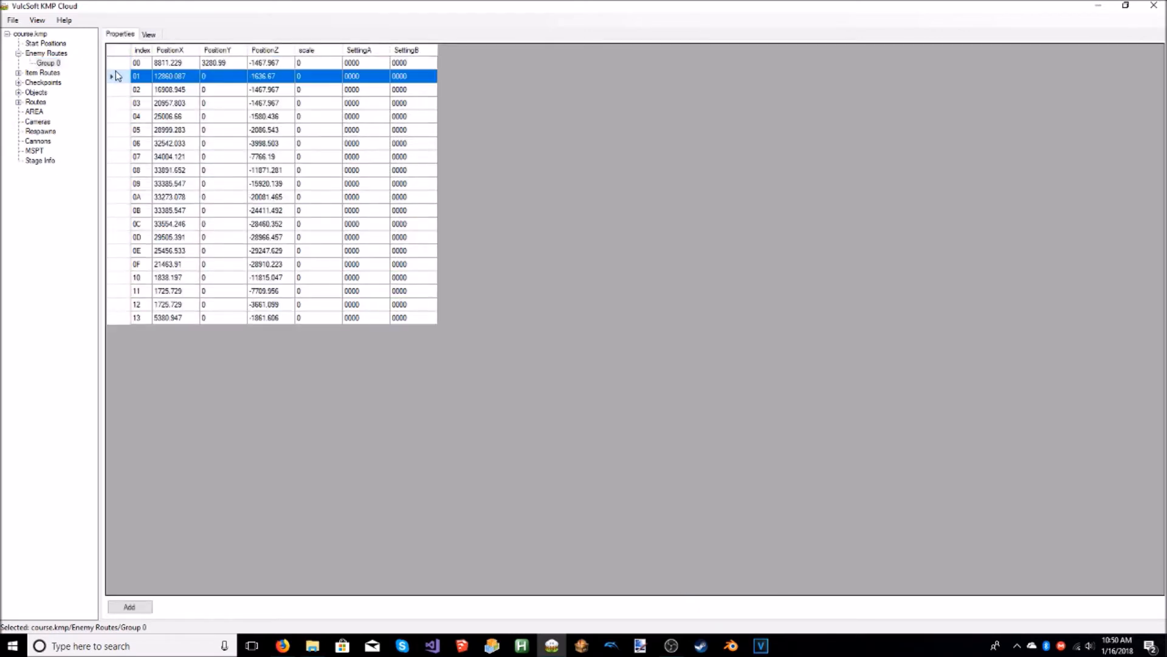
{"action": "left_click", "coordinate": [114, 90]}
{"action": "left_click", "coordinate": [113, 103]}
{"action": "left_click", "coordinate": [114, 116]}
{"action": "left_click", "coordinate": [116, 129]}
{"action": "left_click", "coordinate": [117, 143]}
{"action": "type", "text": "3280.99"}
{"action": "left_click", "coordinate": [115, 158]}
{"action": "type", "text": "3280.99"}
{"action": "left_click", "coordinate": [113, 170]}
{"action": "type", "text": "3280.99"}
{"action": "left_click", "coordinate": [114, 185]}
{"action": "left_click", "coordinate": [112, 198]}
{"action": "type", "text": "3280.99"}
{"action": "left_click", "coordinate": [114, 210]}
{"action": "left_click", "coordinate": [115, 184]}
{"action": "type", "text": "3280.99"}
{"action": "left_click", "coordinate": [114, 211]}
{"action": "type", "text": "3280.99"}
{"action": "left_click", "coordinate": [115, 224]}
{"action": "key", "text": "ctrl+v"}
{"action": "left_click", "coordinate": [115, 237]}
{"action": "key", "text": "ctrl+v"}
{"action": "left_click", "coordinate": [115, 250]}
{"action": "key", "text": "ctrl+v"}
{"action": "left_click", "coordinate": [114, 264]}
{"action": "type", "text": "3280.99"}
{"action": "left_click", "coordinate": [115, 277]}
{"action": "type", "text": "3280.99"}
{"action": "left_click", "coordinate": [114, 290]}
{"action": "type", "text": "3280.99"}
{"action": "left_click", "coordinate": [116, 304]}
{"action": "type", "text": "3280.99"}
{"action": "left_click", "coordinate": [117, 317]}
{"action": "type", "text": "3280.99"}
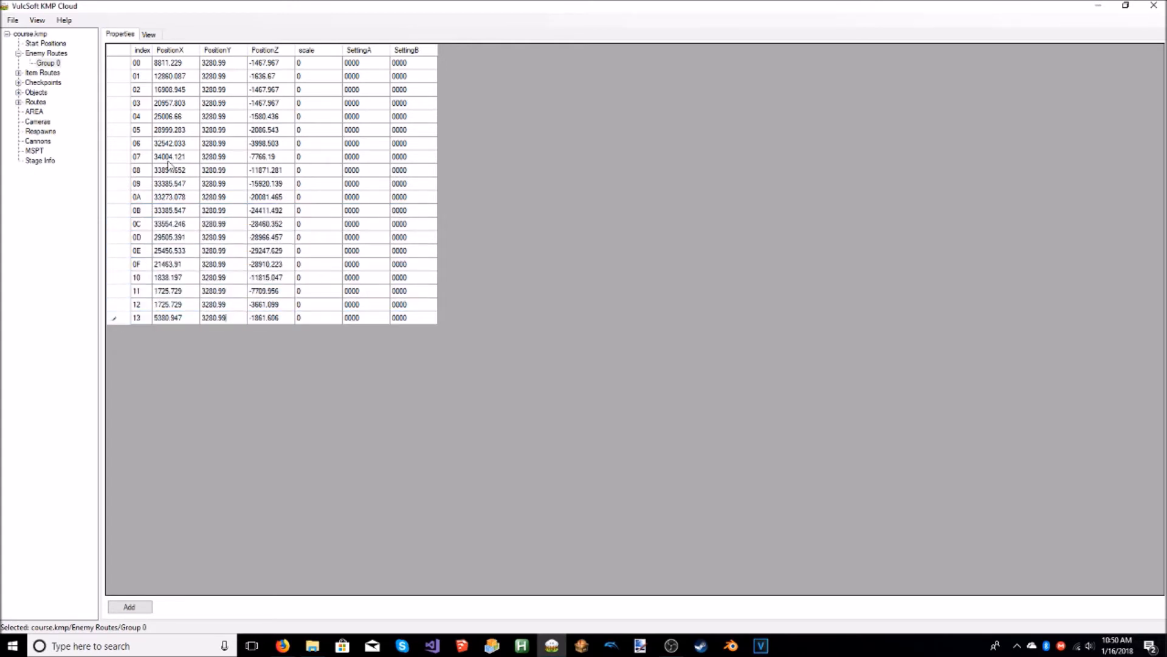
Step: Display the Item Routes points over the track and delete the first existing item route group
{"action": "left_click", "coordinate": [151, 35]}
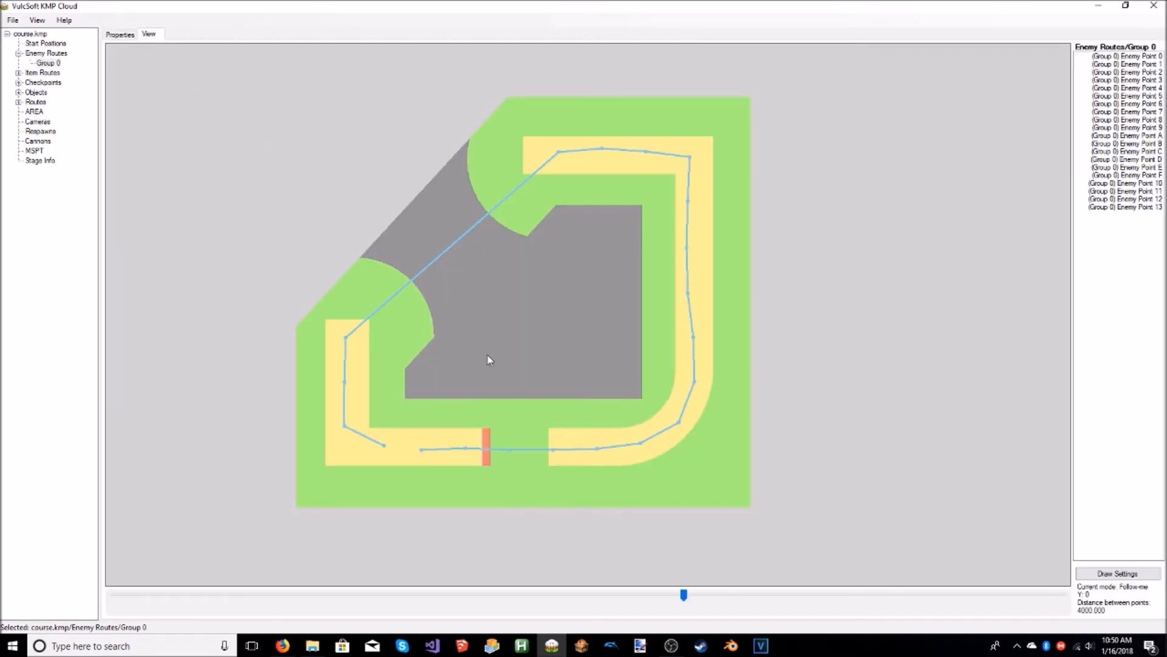
{"action": "left_click", "coordinate": [18, 53]}
{"action": "left_click", "coordinate": [18, 63]}
{"action": "left_click", "coordinate": [43, 64]}
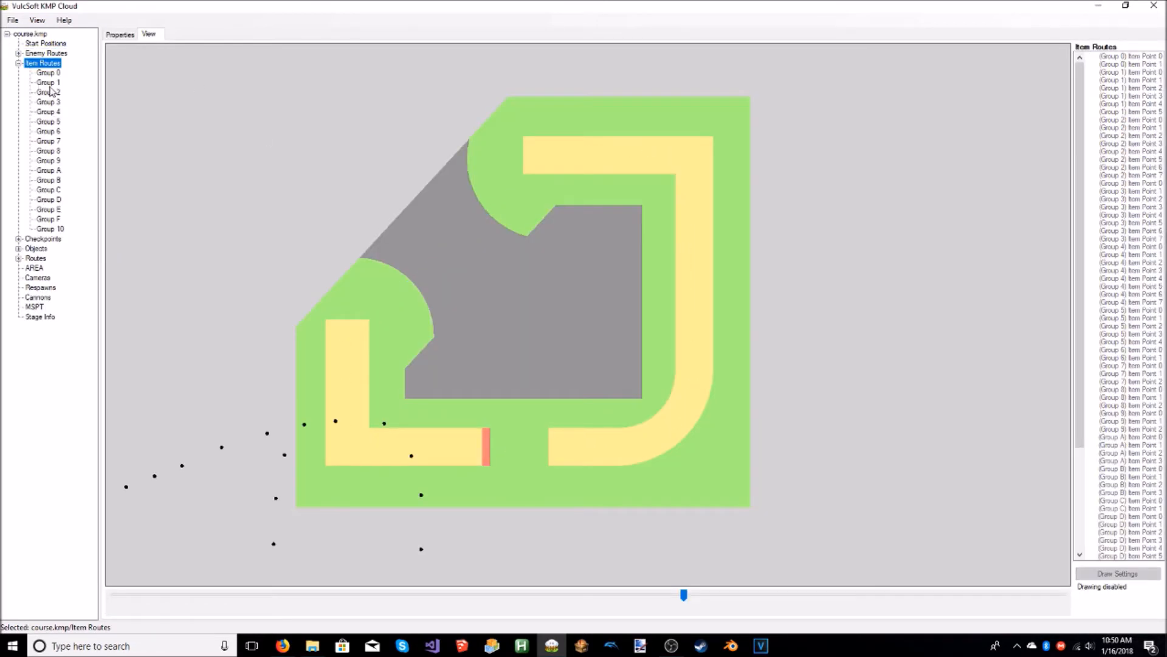
{"action": "left_click", "coordinate": [48, 75]}
{"action": "right_click", "coordinate": [47, 75]}
{"action": "left_click", "coordinate": [55, 97]}
{"action": "key", "text": "Return"}
Step: Delete all the remaining item route groups one by one until Item Routes is empty
{"action": "right_click", "coordinate": [45, 72]}
{"action": "left_click", "coordinate": [53, 93]}
{"action": "key", "text": "Return"}
{"action": "right_click", "coordinate": [47, 73]}
{"action": "left_click", "coordinate": [58, 95]}
{"action": "key", "text": "Return"}
{"action": "right_click", "coordinate": [47, 72]}
{"action": "left_click", "coordinate": [56, 97]}
{"action": "key", "text": "Return"}
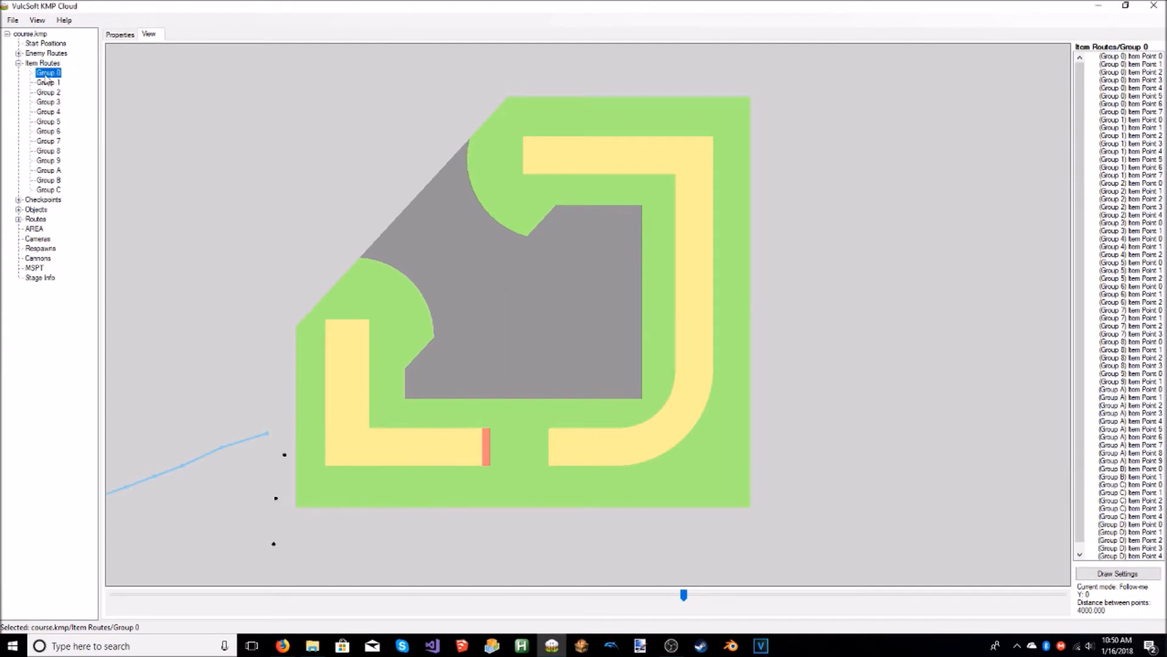
{"action": "right_click", "coordinate": [47, 72]}
{"action": "left_click", "coordinate": [56, 95]}
{"action": "key", "text": "Return"}
{"action": "right_click", "coordinate": [46, 74]}
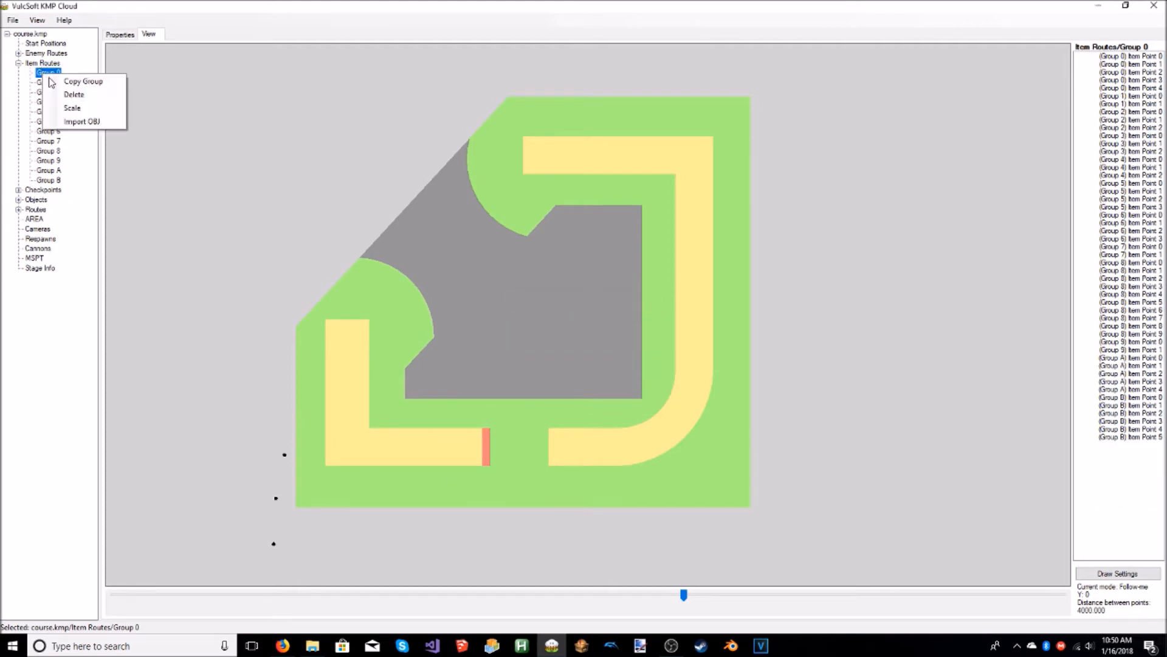
{"action": "left_click", "coordinate": [56, 94]}
{"action": "key", "text": "Return"}
{"action": "right_click", "coordinate": [47, 72]}
{"action": "left_click", "coordinate": [56, 93]}
{"action": "key", "text": "Return"}
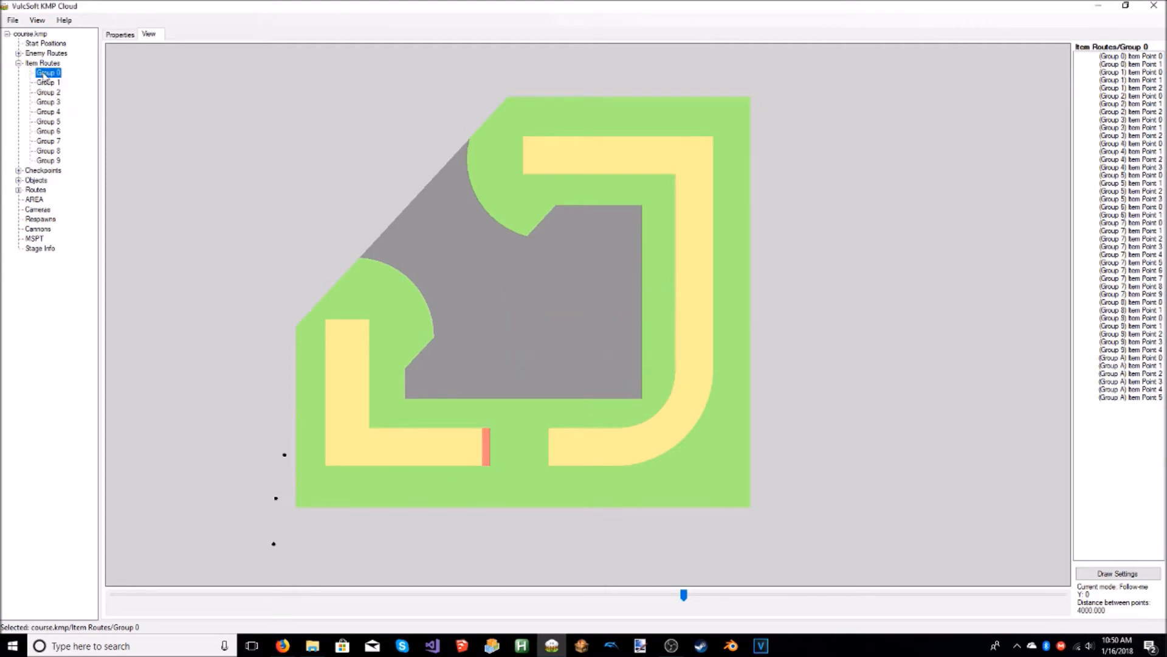
{"action": "right_click", "coordinate": [47, 72]}
{"action": "left_click", "coordinate": [57, 95]}
{"action": "key", "text": "Return"}
{"action": "right_click", "coordinate": [48, 72]}
{"action": "left_click", "coordinate": [63, 96]}
{"action": "key", "text": "Return"}
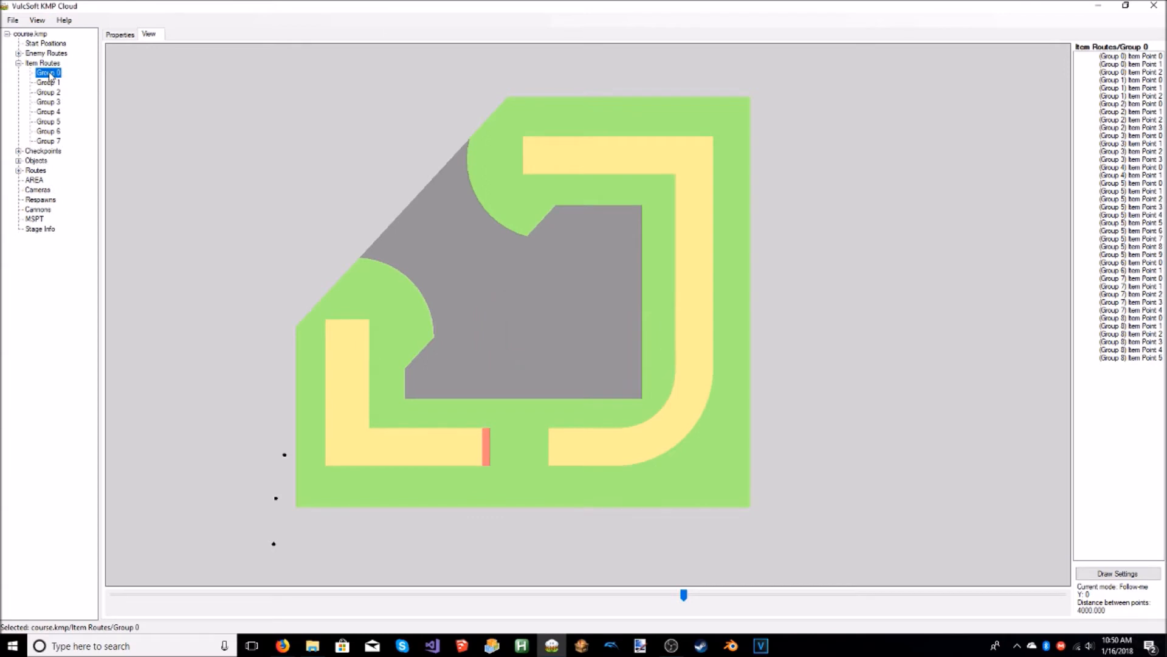
{"action": "right_click", "coordinate": [45, 73]}
{"action": "left_click", "coordinate": [57, 95]}
{"action": "key", "text": "Return"}
{"action": "right_click", "coordinate": [40, 74]}
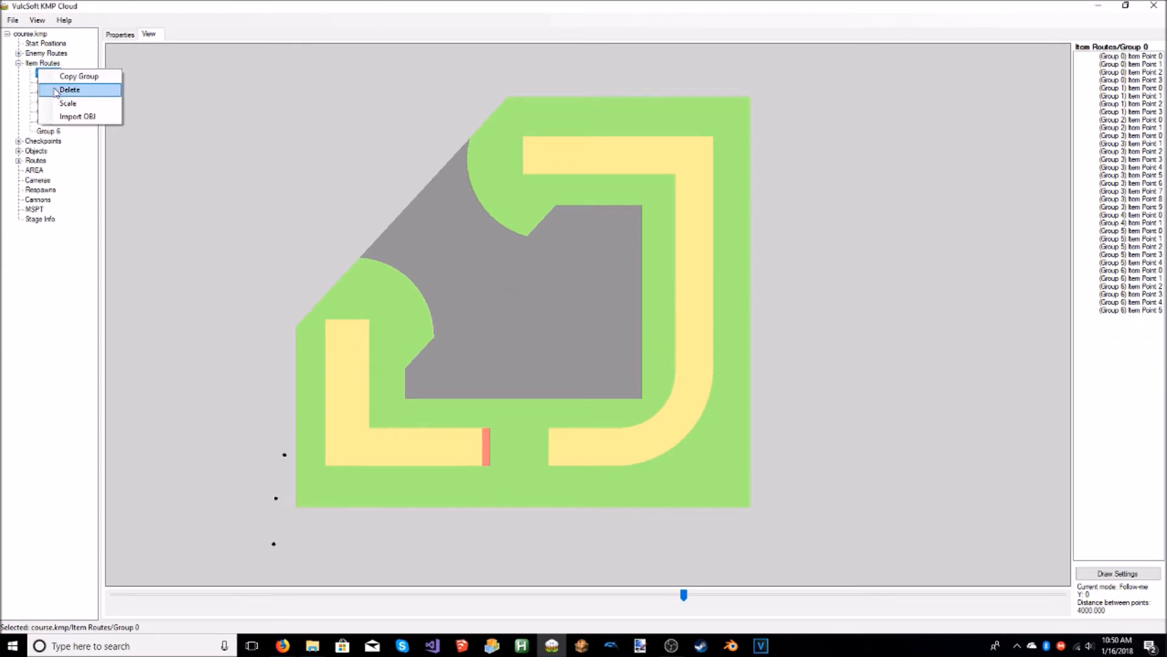
{"action": "left_click", "coordinate": [56, 94]}
{"action": "key", "text": "Return"}
{"action": "right_click", "coordinate": [43, 73]}
{"action": "left_click", "coordinate": [57, 95]}
{"action": "key", "text": "Return"}
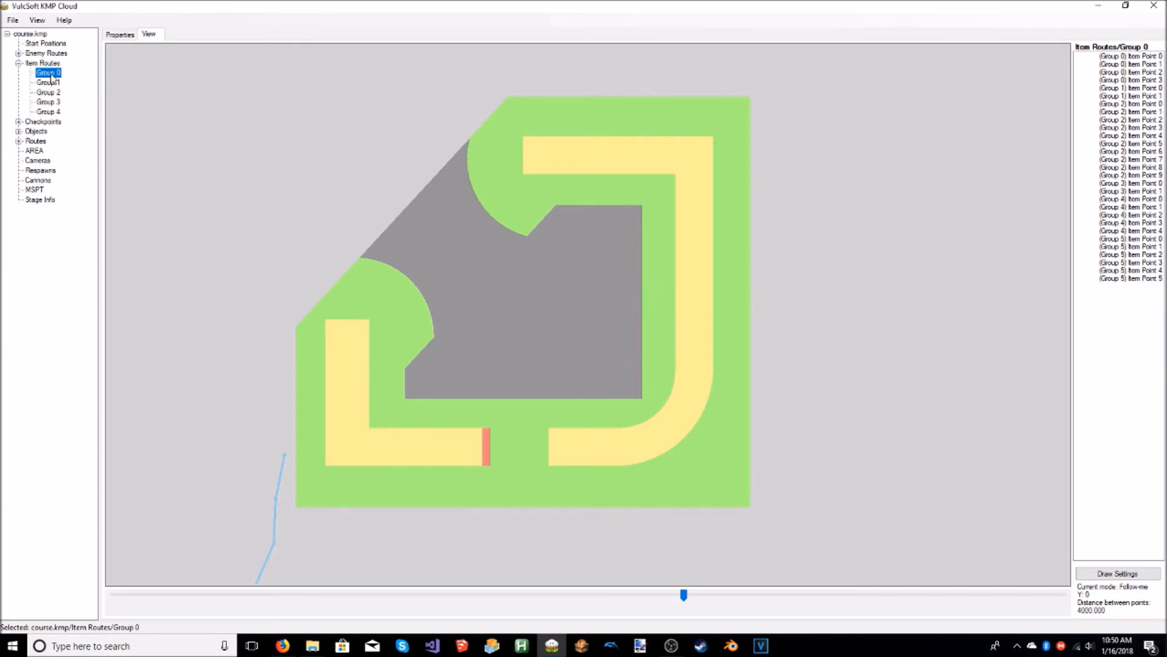
{"action": "right_click", "coordinate": [49, 73]}
{"action": "left_click", "coordinate": [56, 95]}
{"action": "key", "text": "Return"}
{"action": "right_click", "coordinate": [49, 73]}
{"action": "left_click", "coordinate": [57, 94]}
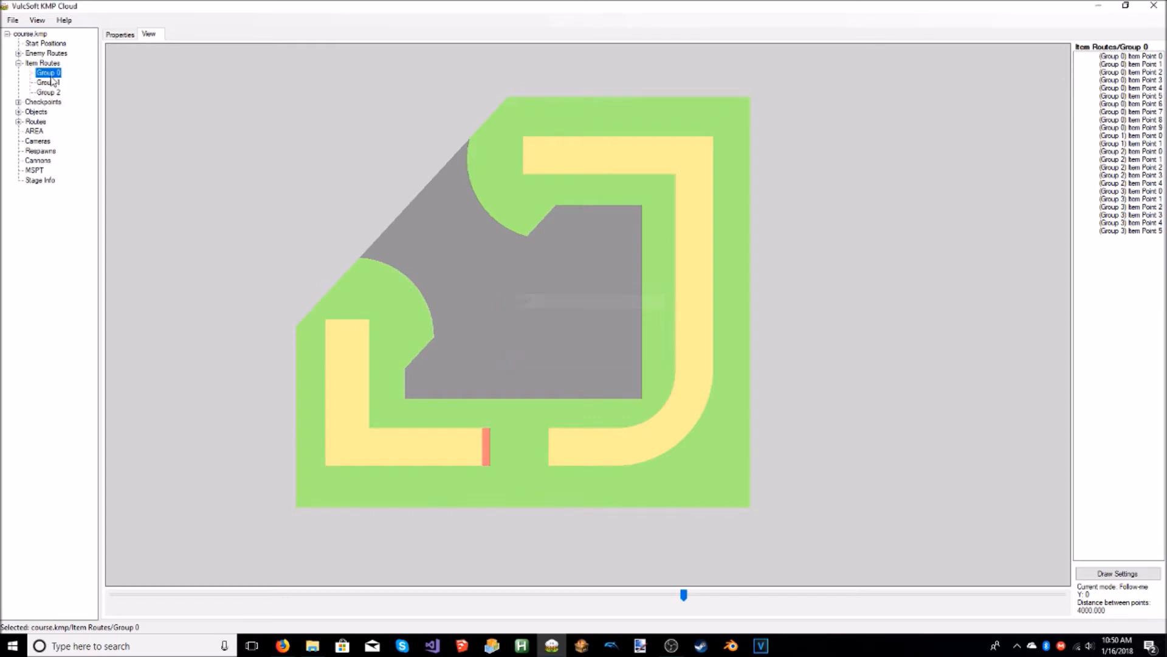
{"action": "key", "text": "Return"}
{"action": "right_click", "coordinate": [50, 73]}
{"action": "left_click", "coordinate": [56, 94]}
{"action": "key", "text": "Return"}
{"action": "right_click", "coordinate": [51, 73]}
{"action": "left_click", "coordinate": [57, 95]}
{"action": "key", "text": "Return"}
{"action": "right_click", "coordinate": [51, 73]}
{"action": "left_click", "coordinate": [62, 96]}
{"action": "key", "text": "Return"}
Step: Add a new group to Item Routes and select it for drawing
{"action": "right_click", "coordinate": [40, 63]}
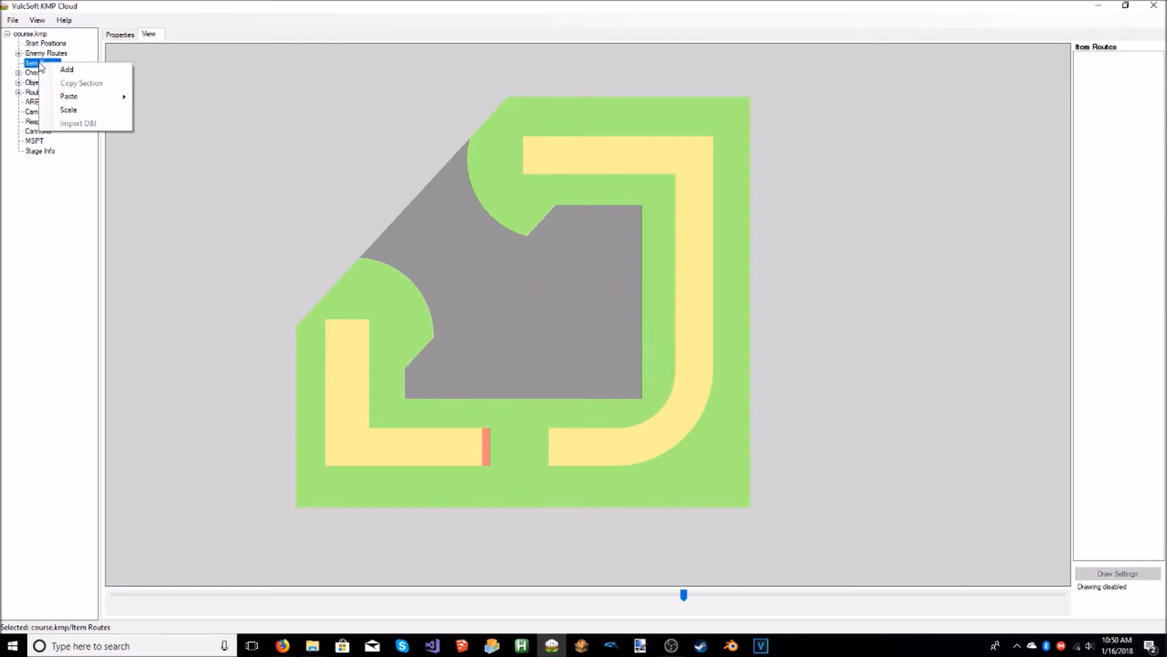
{"action": "left_click", "coordinate": [58, 69]}
{"action": "left_click", "coordinate": [48, 73]}
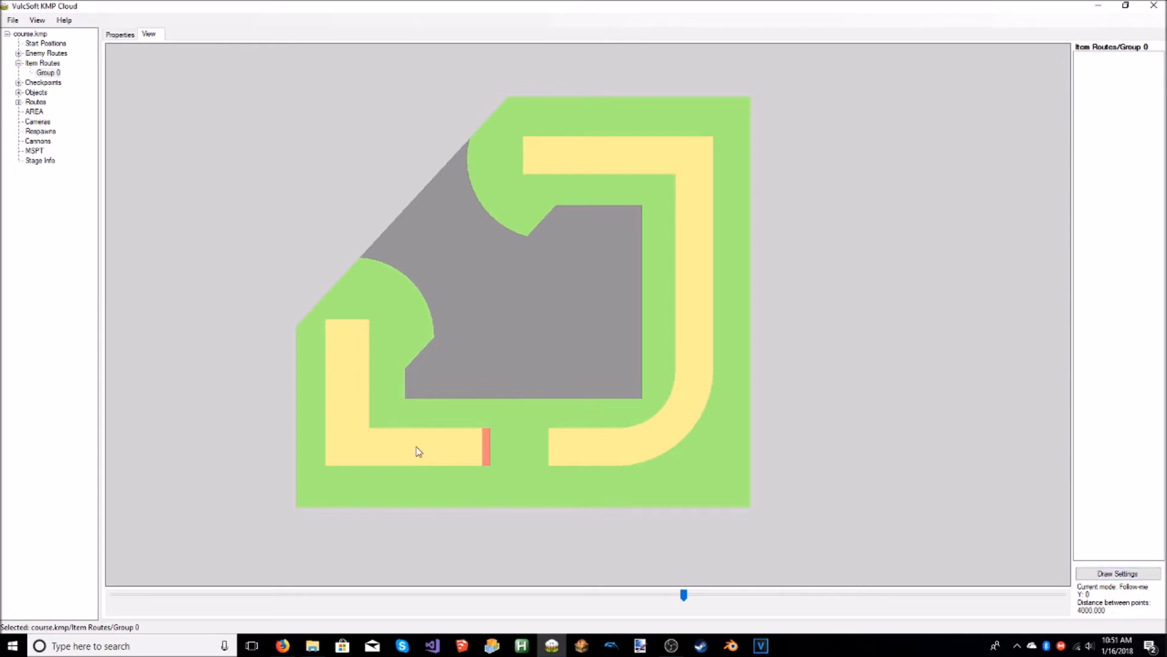
Step: Draw Group 0's item route in Follow-me mode along the whole road, from behind the boost strip around the lap to the lower-left corner
{"action": "left_click_drag", "start_coordinate": [416, 448], "coordinate": [484, 450]}
{"action": "mouse_move", "coordinate": [589, 453]}
{"action": "left_mouse_down"}
{"action": "mouse_move", "coordinate": [670, 433]}
{"action": "mouse_move", "coordinate": [704, 351]}
{"action": "mouse_move", "coordinate": [694, 200]}
{"action": "left_mouse_up"}
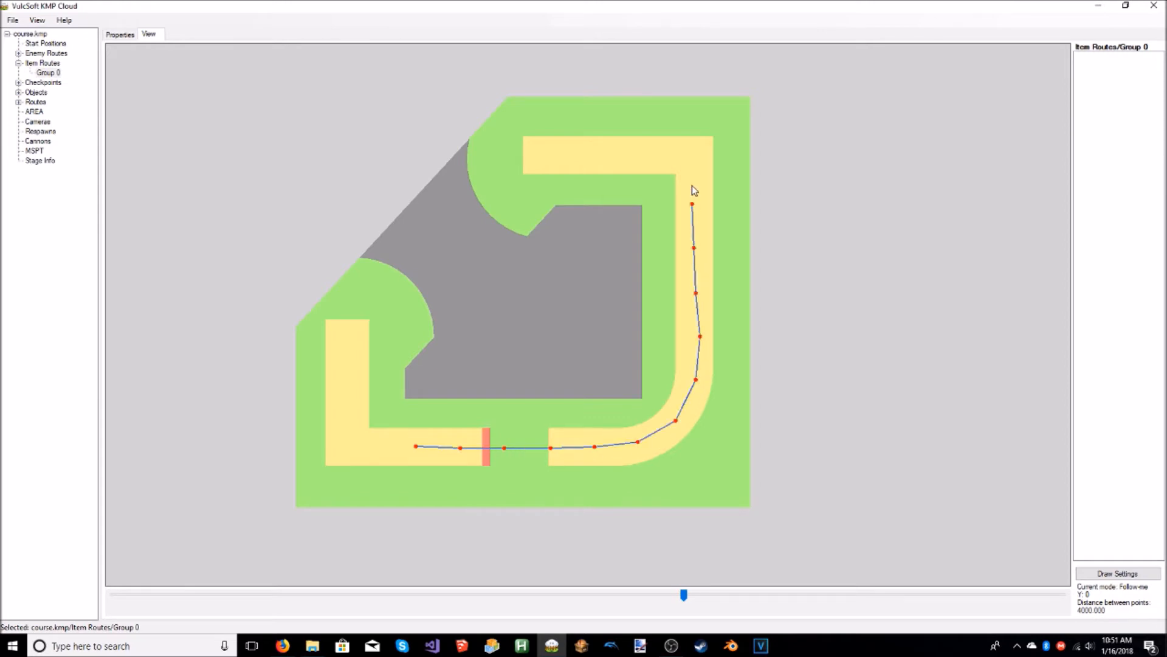
{"action": "left_click_drag", "start_coordinate": [692, 159], "coordinate": [531, 159]}
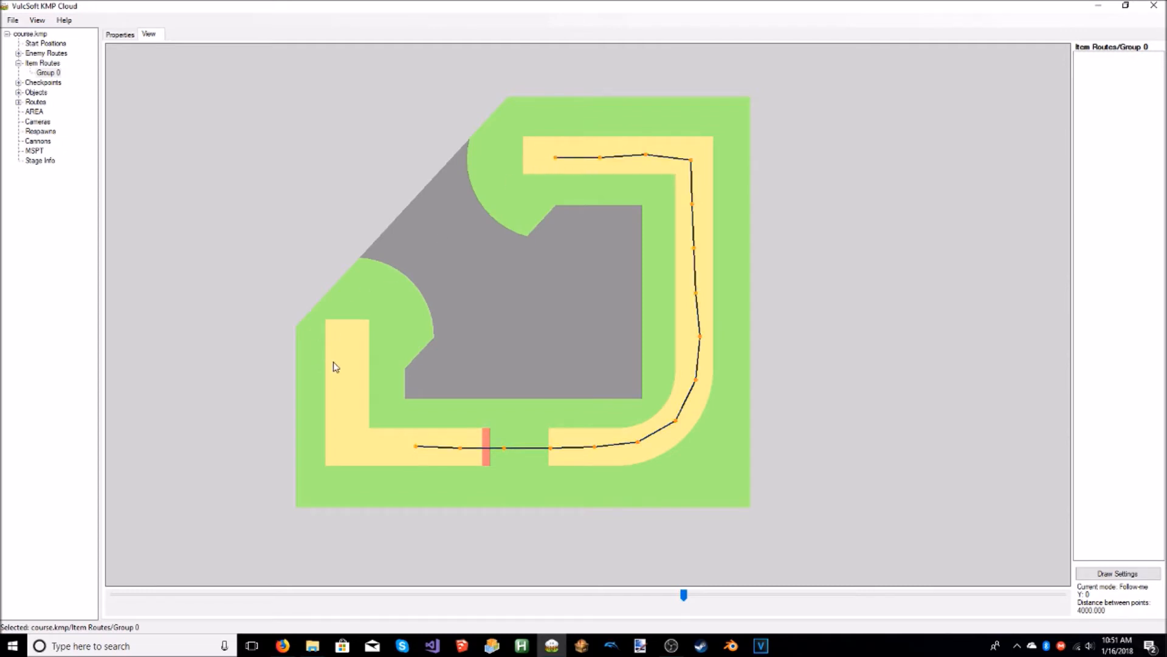
{"action": "mouse_move", "coordinate": [350, 412]}
{"action": "left_mouse_down"}
{"action": "mouse_move", "coordinate": [354, 450]}
{"action": "mouse_move", "coordinate": [401, 452]}
{"action": "left_mouse_up"}
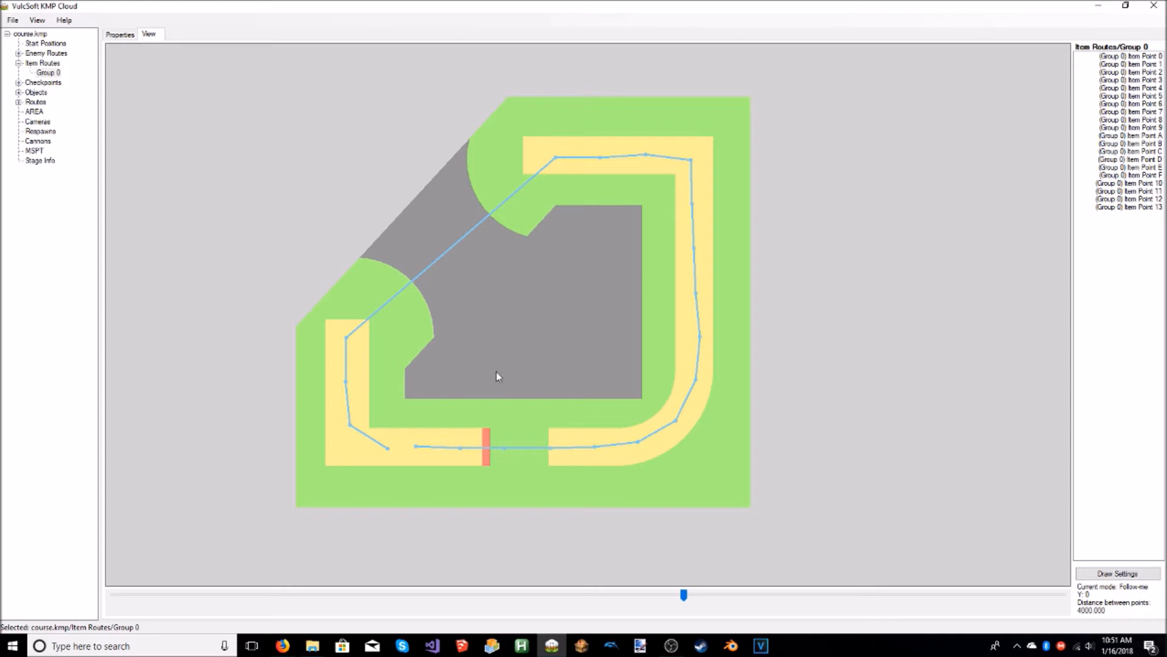
Step: Add a second group to Item Routes and select it for drawing
{"action": "right_click", "coordinate": [44, 63]}
{"action": "left_click", "coordinate": [61, 72]}
{"action": "left_click", "coordinate": [46, 81]}
{"action": "left_click", "coordinate": [48, 73]}
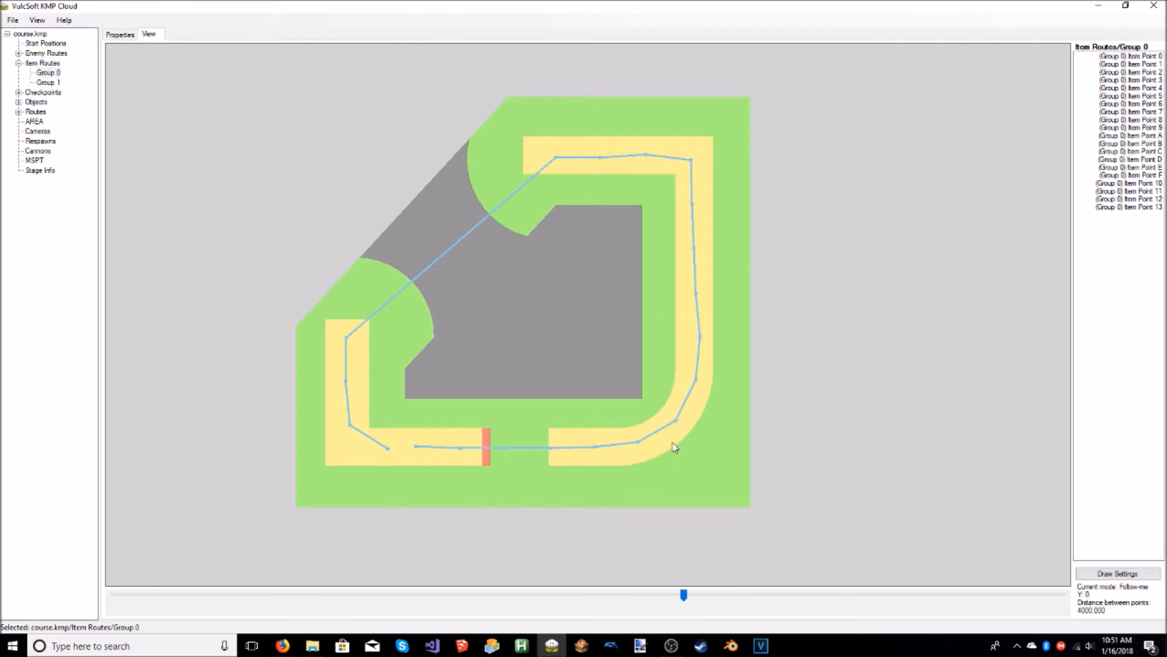
{"action": "left_click", "coordinate": [45, 82]}
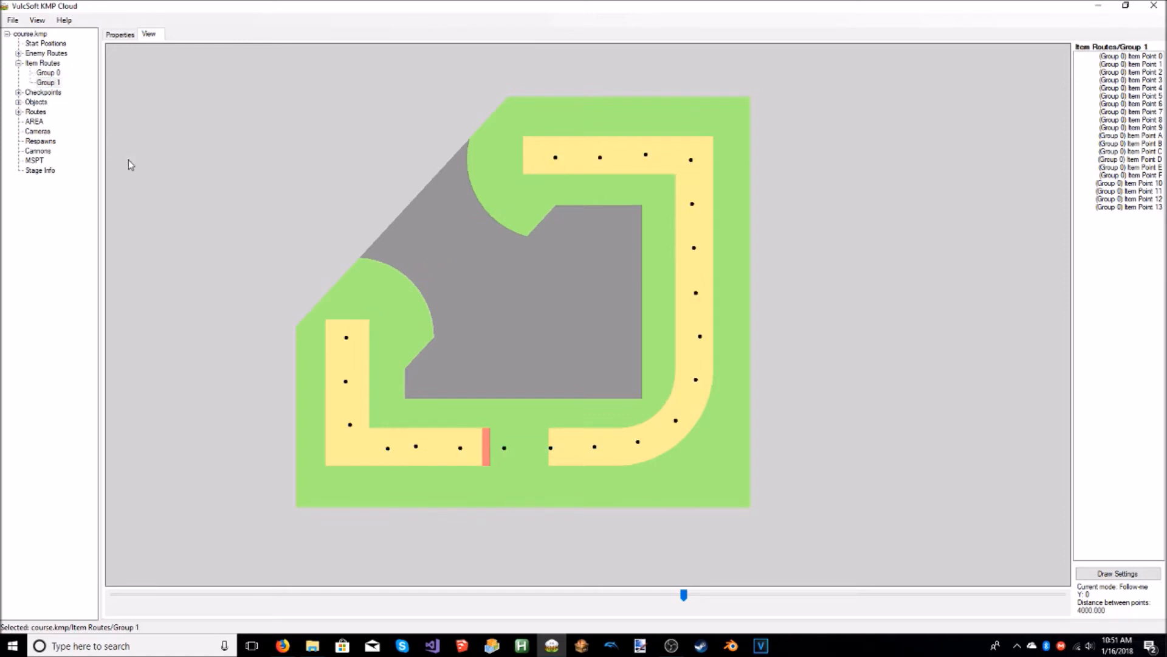
Step: Draw Group 1's item route as an arc below the track, from the lower-left road to the outside of the curve
{"action": "left_click_drag", "start_coordinate": [383, 477], "coordinate": [422, 550]}
{"action": "left_click_drag", "start_coordinate": [525, 581], "coordinate": [623, 540]}
{"action": "left_click_drag", "start_coordinate": [658, 473], "coordinate": [660, 470]}
{"action": "key", "text": "Return"}
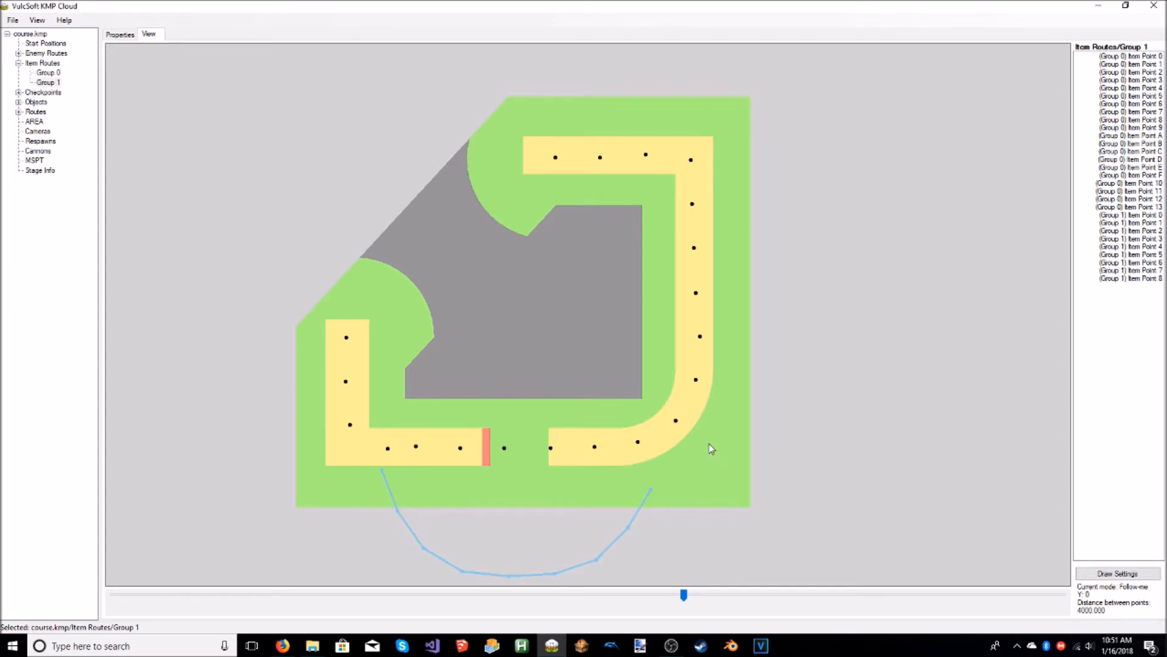
{"action": "middle_click_drag", "start_coordinate": [710, 445], "coordinate": [742, 360]}
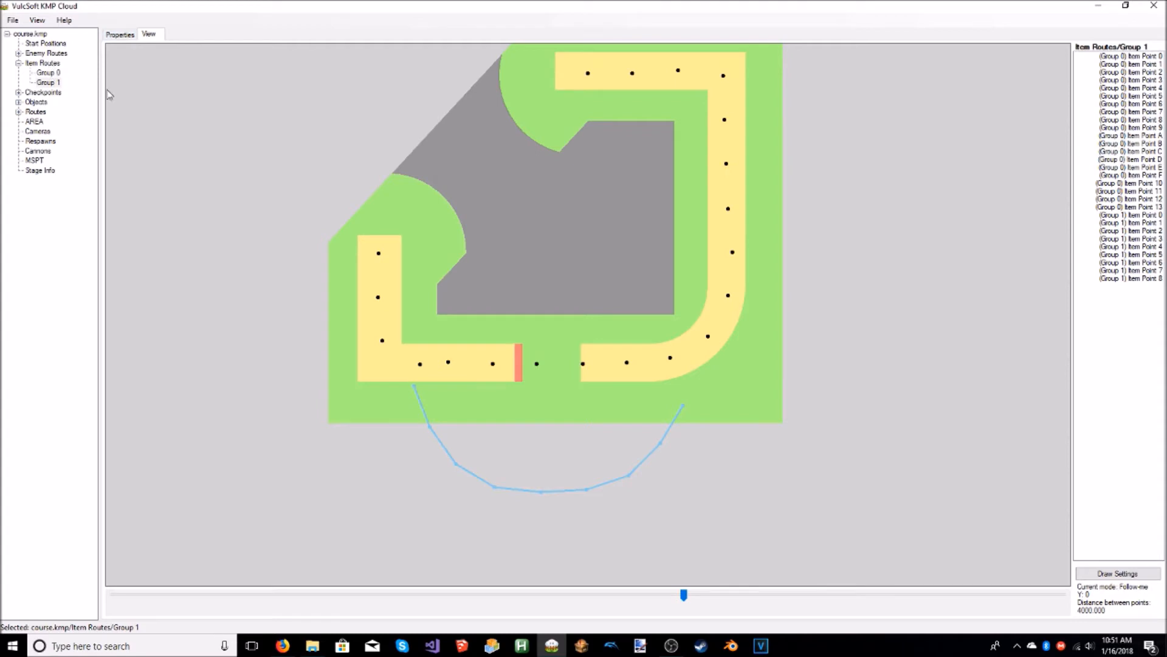
{"action": "middle_click_drag", "start_coordinate": [729, 329], "coordinate": [722, 373]}
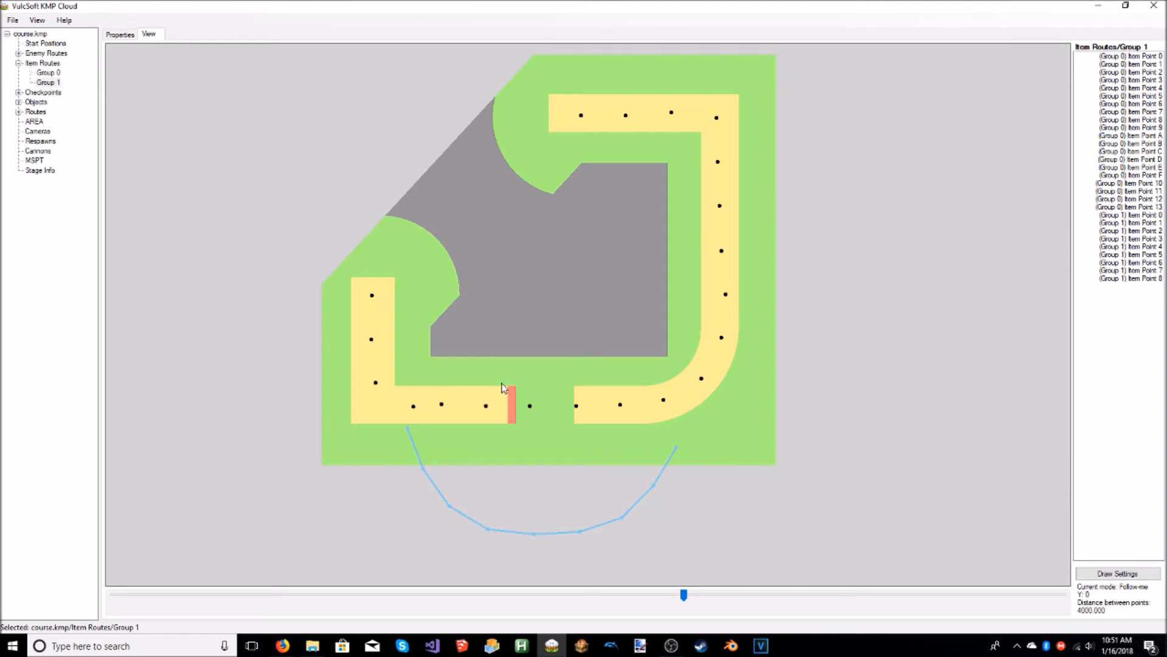
Step: Compare the Item Routes group links with the track view and try setting Next2 of group 01 to 01
{"action": "left_click", "coordinate": [43, 64]}
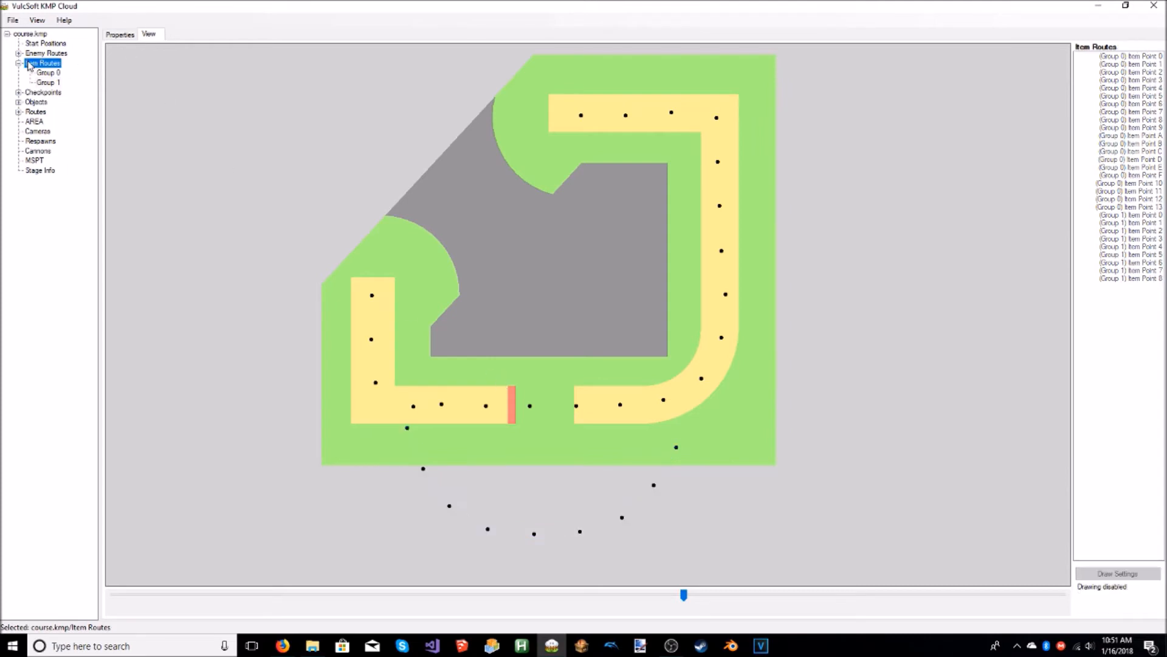
{"action": "left_click", "coordinate": [121, 35]}
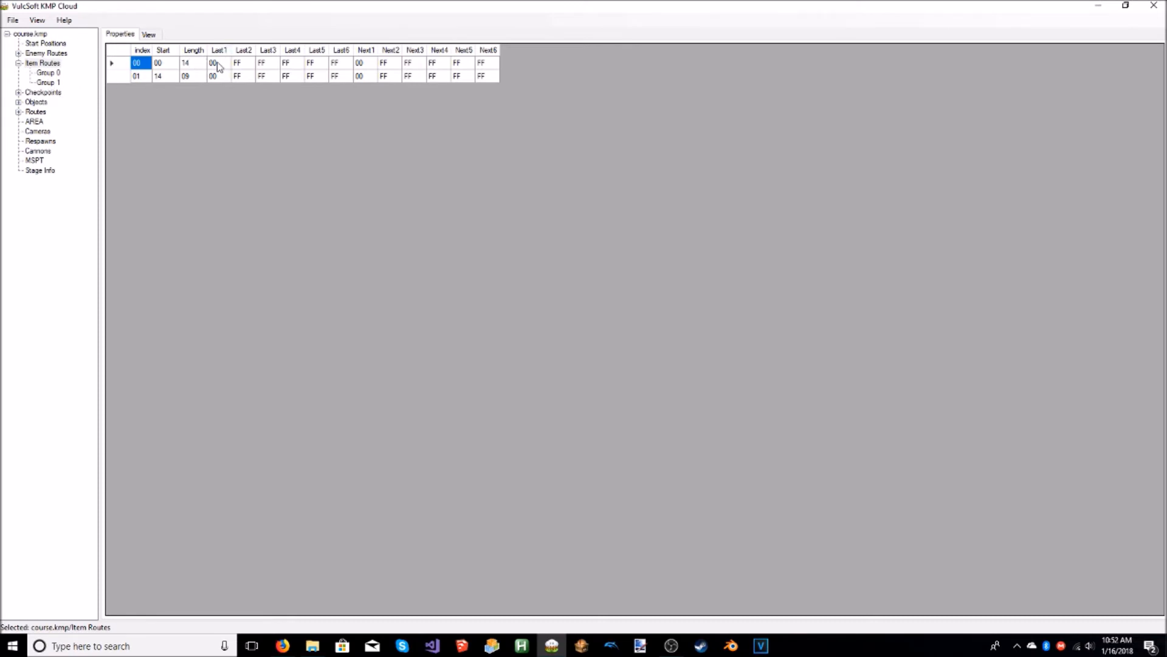
{"action": "left_click", "coordinate": [148, 34]}
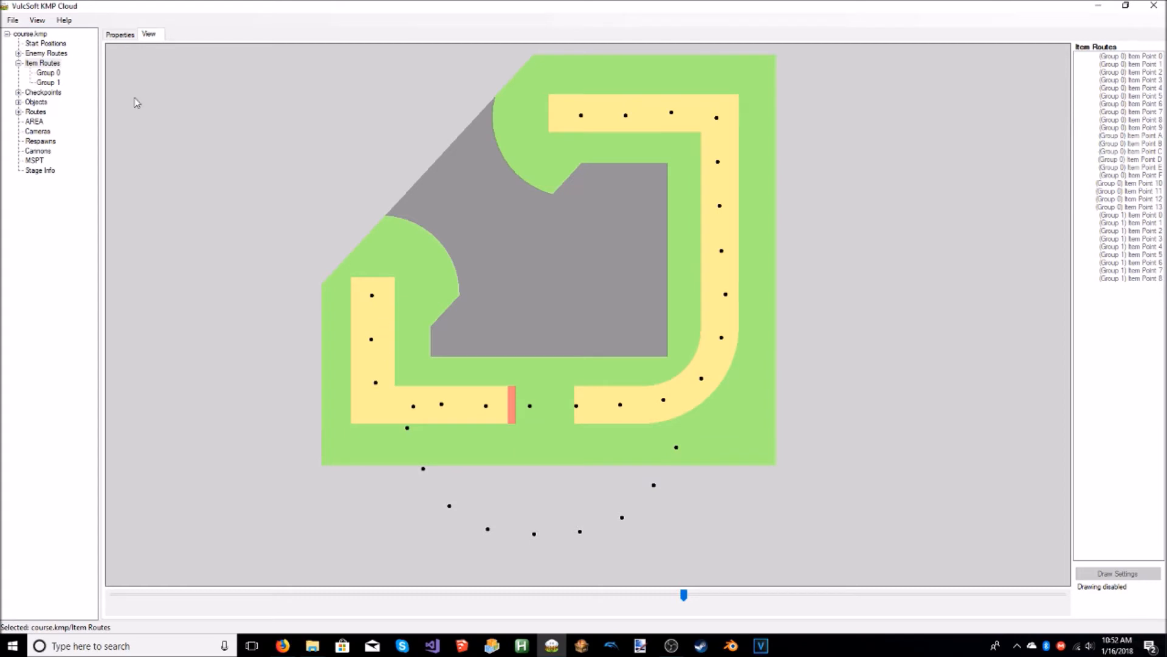
{"action": "left_click", "coordinate": [119, 35]}
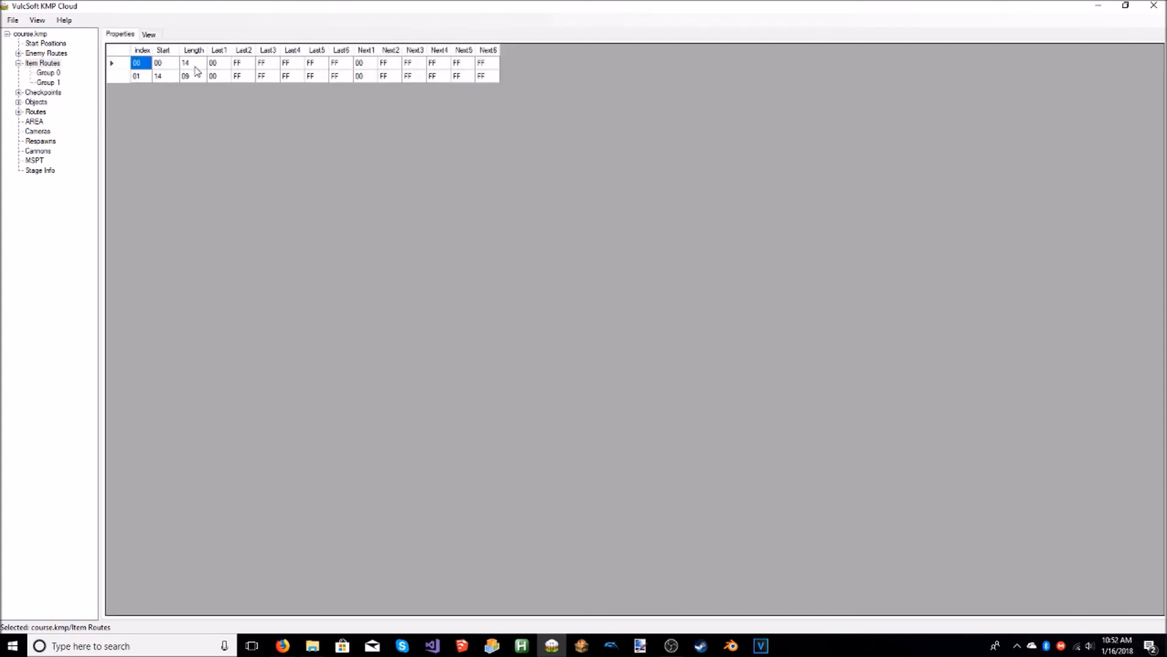
{"action": "left_click", "coordinate": [149, 34]}
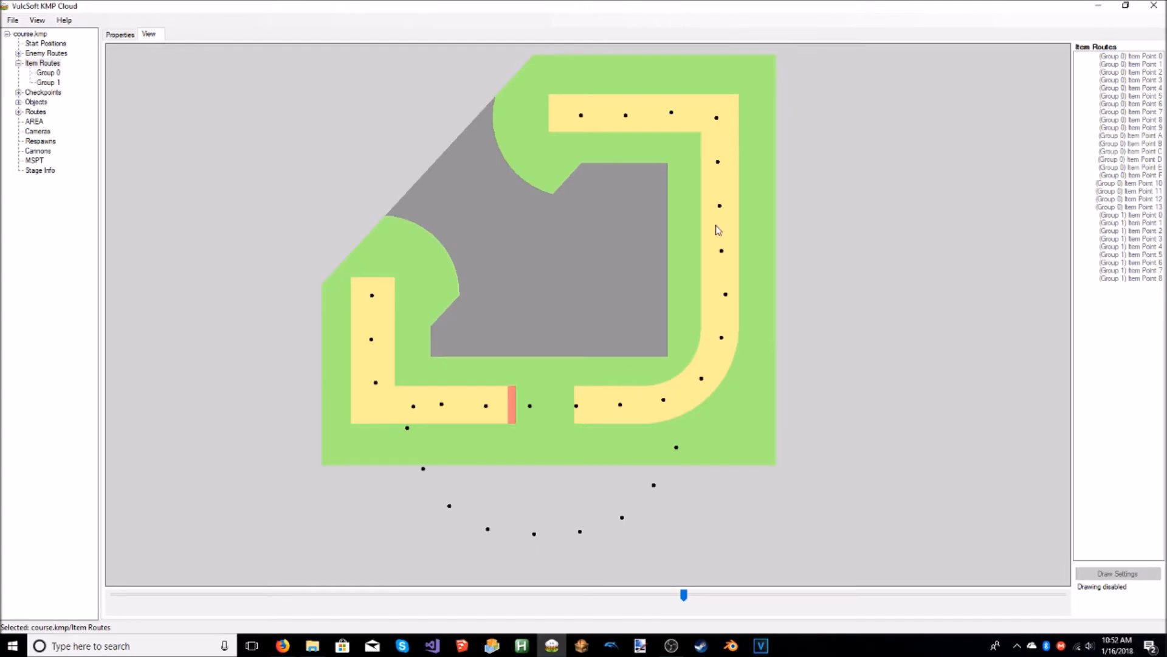
{"action": "left_click", "coordinate": [120, 35]}
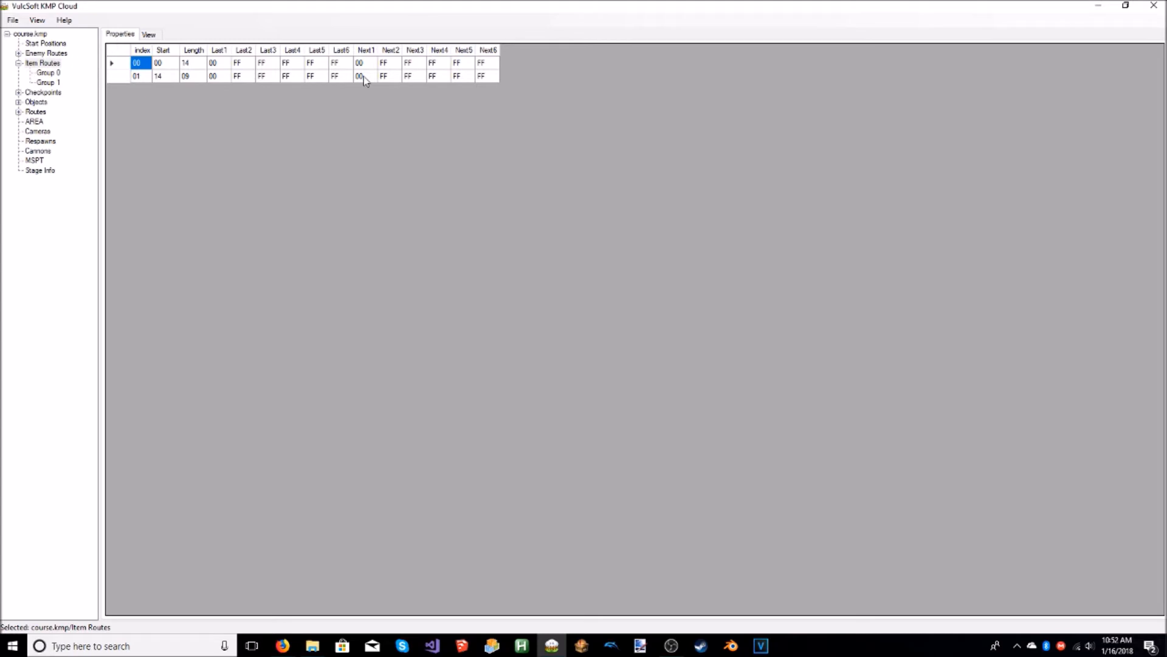
{"action": "left_click", "coordinate": [390, 78]}
{"action": "key", "text": "Return"}
{"action": "left_click", "coordinate": [147, 35]}
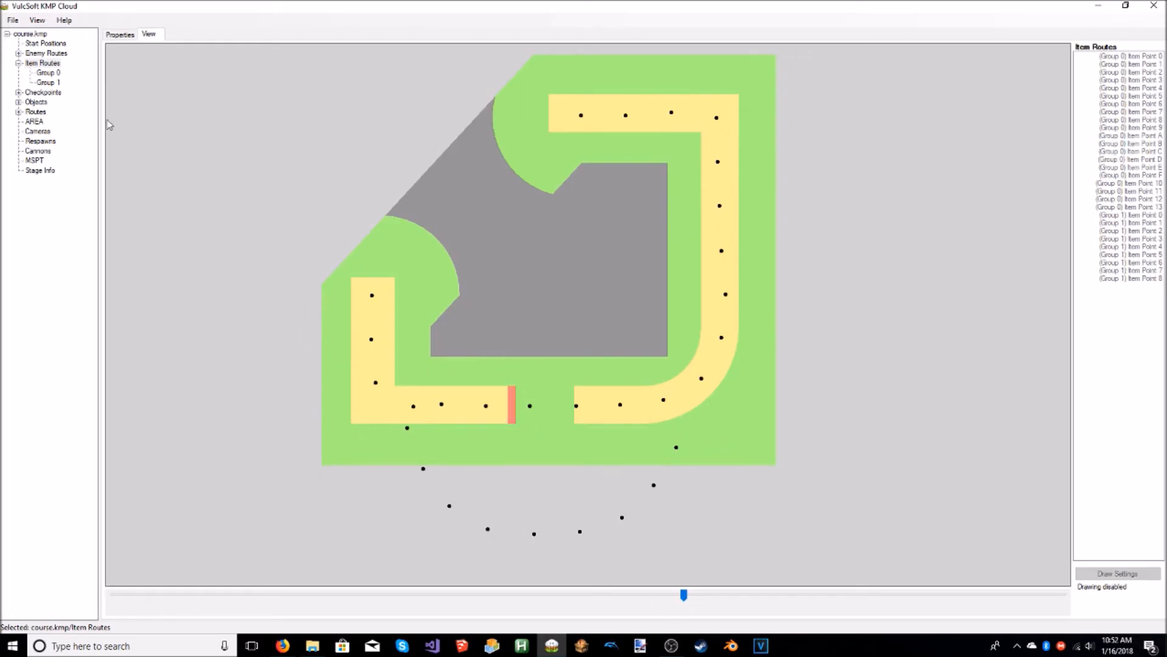
{"action": "left_click", "coordinate": [120, 34]}
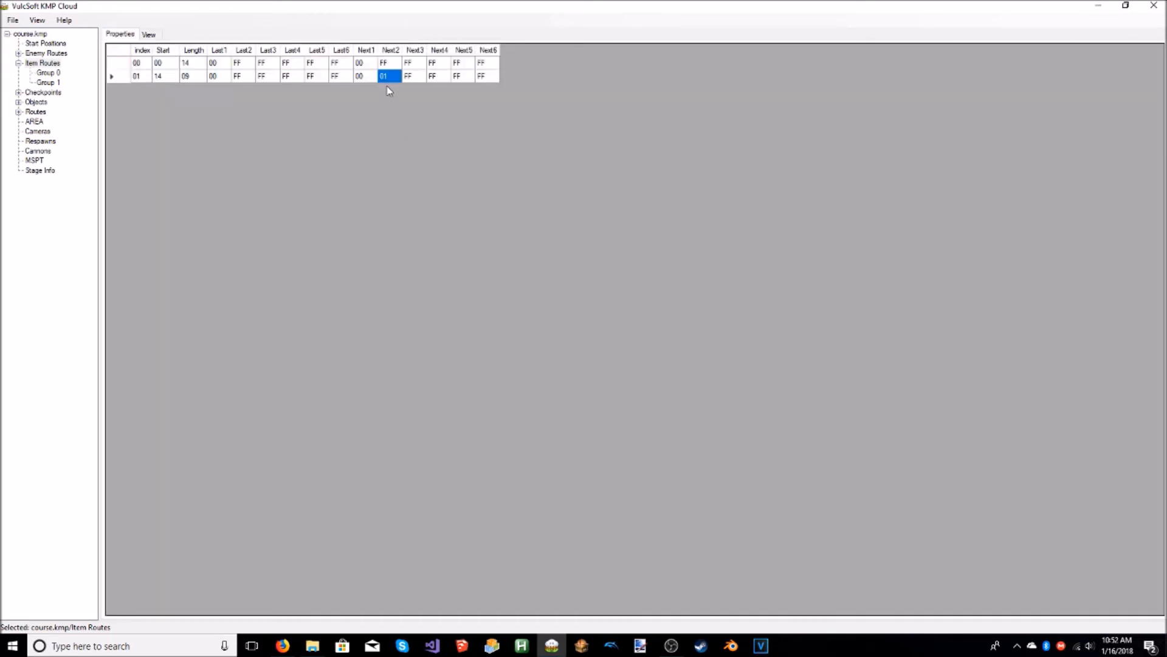
{"action": "left_click", "coordinate": [392, 76]}
{"action": "left_click", "coordinate": [148, 35]}
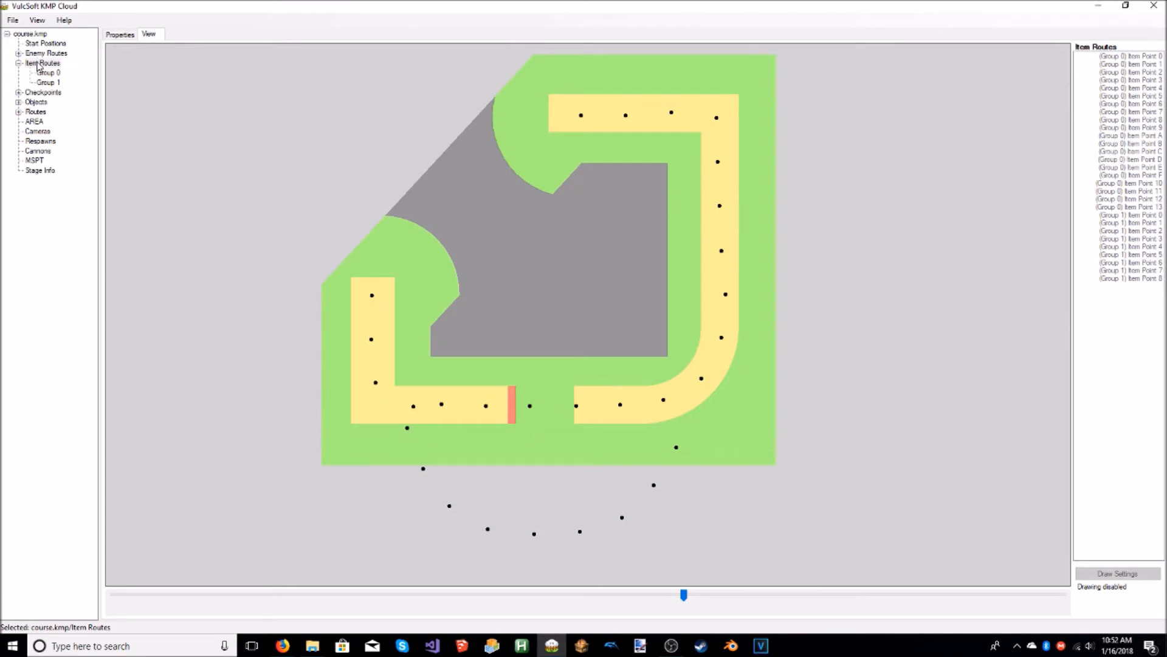
Step: Delete Group 1 from Item Routes, check that Group 0's route remains, and collapse the Item Routes section
{"action": "left_click", "coordinate": [49, 82]}
{"action": "right_click", "coordinate": [48, 82]}
{"action": "left_click", "coordinate": [91, 103]}
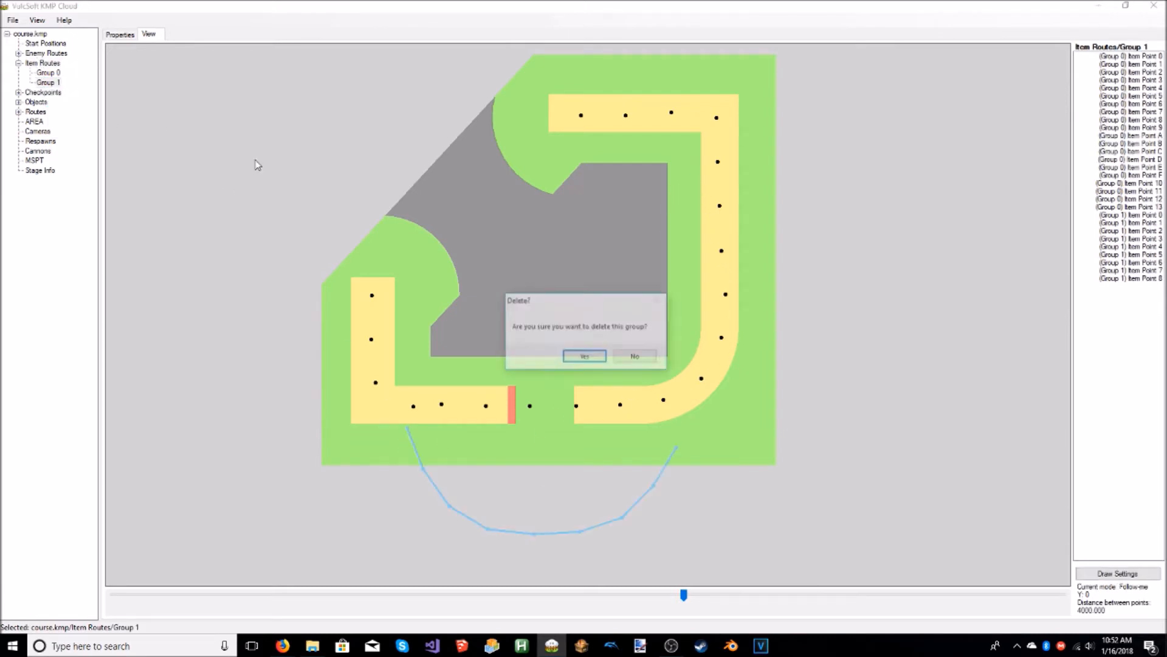
{"action": "left_click", "coordinate": [600, 357]}
{"action": "left_click", "coordinate": [55, 73]}
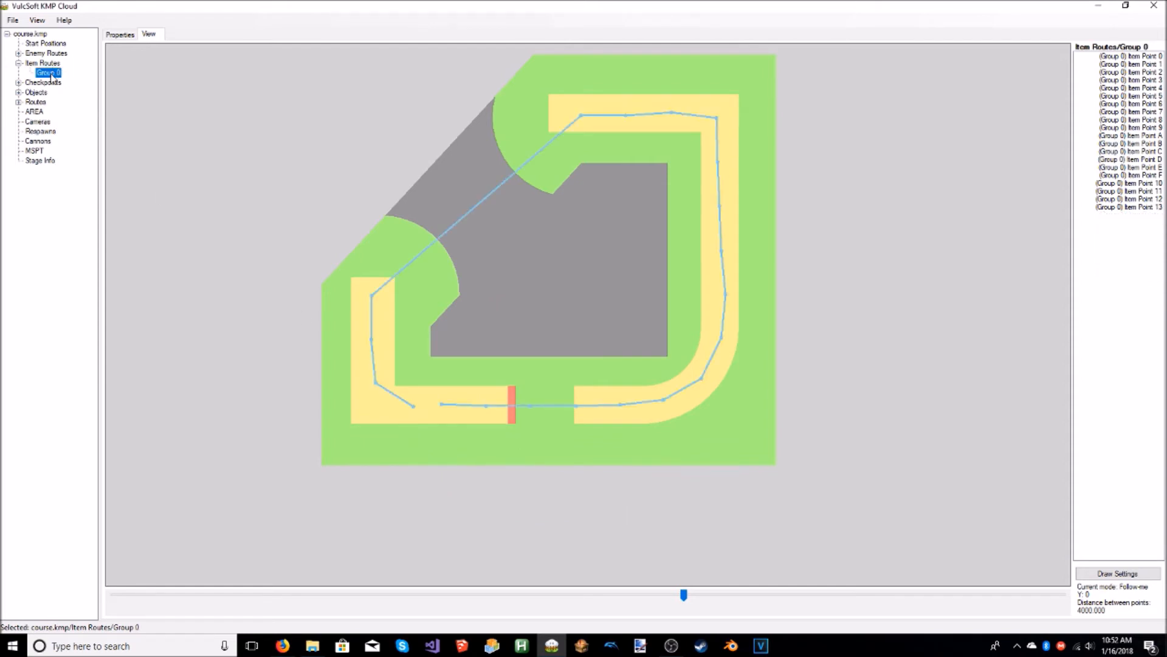
{"action": "left_click", "coordinate": [19, 64]}
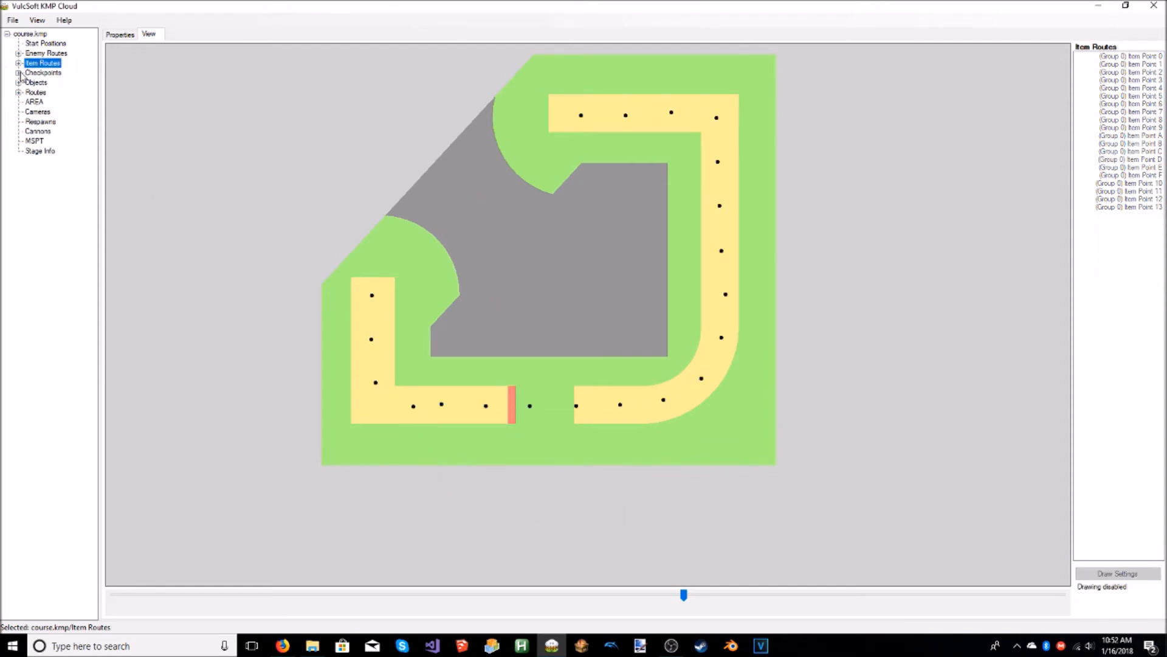
Step: Expand Checkpoints to view its Group 0, and open the point properties of Group 0 under Item Routes
{"action": "left_click", "coordinate": [18, 72]}
{"action": "left_click", "coordinate": [48, 82]}
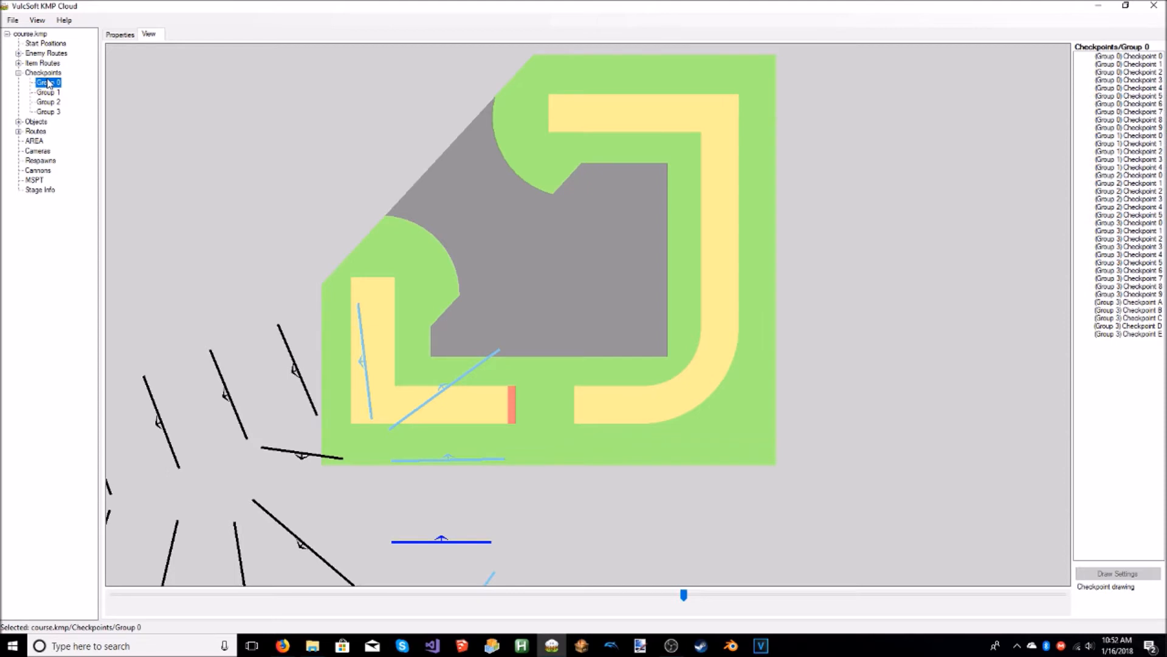
{"action": "left_click", "coordinate": [49, 63]}
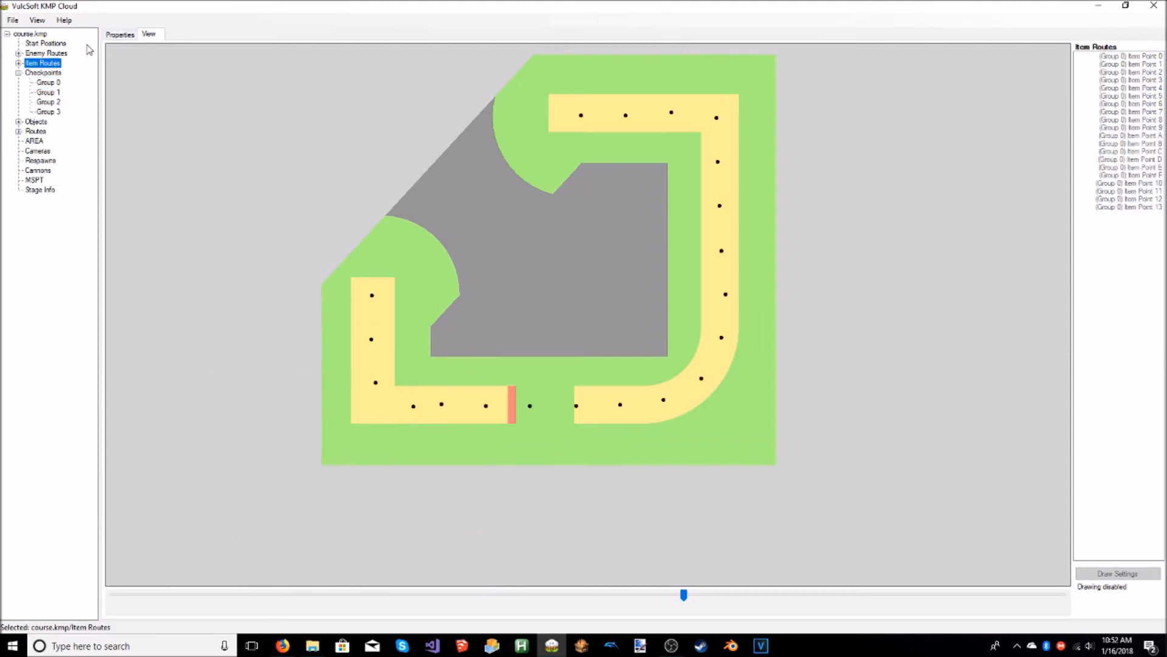
{"action": "left_click", "coordinate": [19, 63]}
{"action": "left_click", "coordinate": [48, 73]}
{"action": "left_click", "coordinate": [124, 35]}
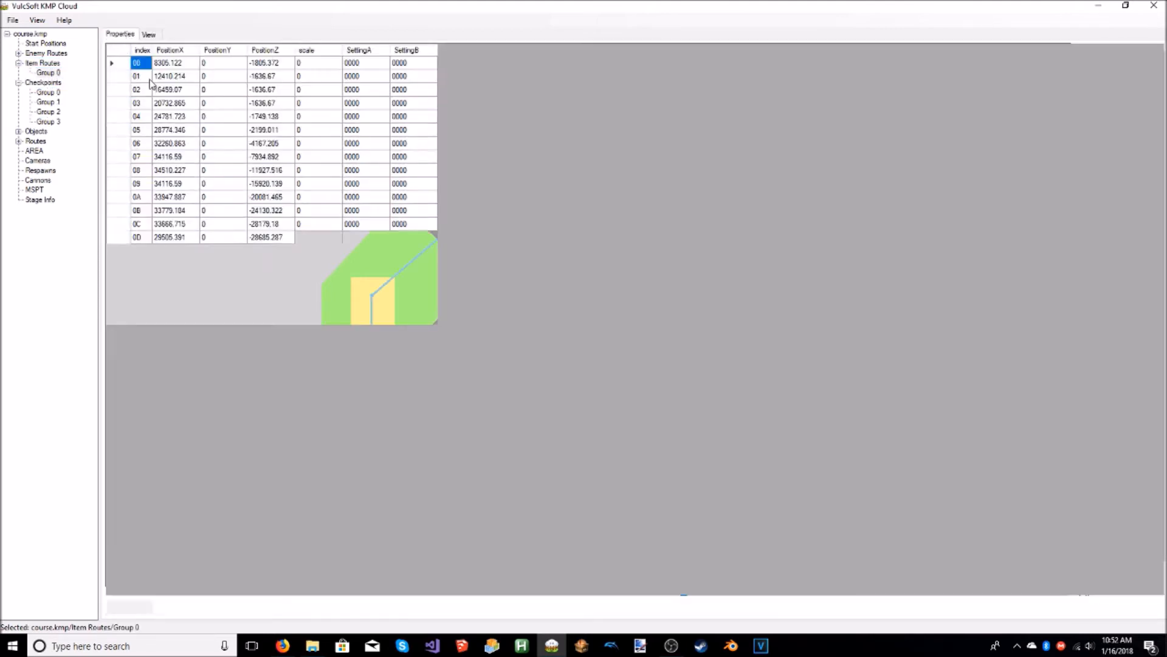
Step: Go through item points 00 to 13 of Group 0 row by row and return to the route on the track view
{"action": "left_click", "coordinate": [112, 65]}
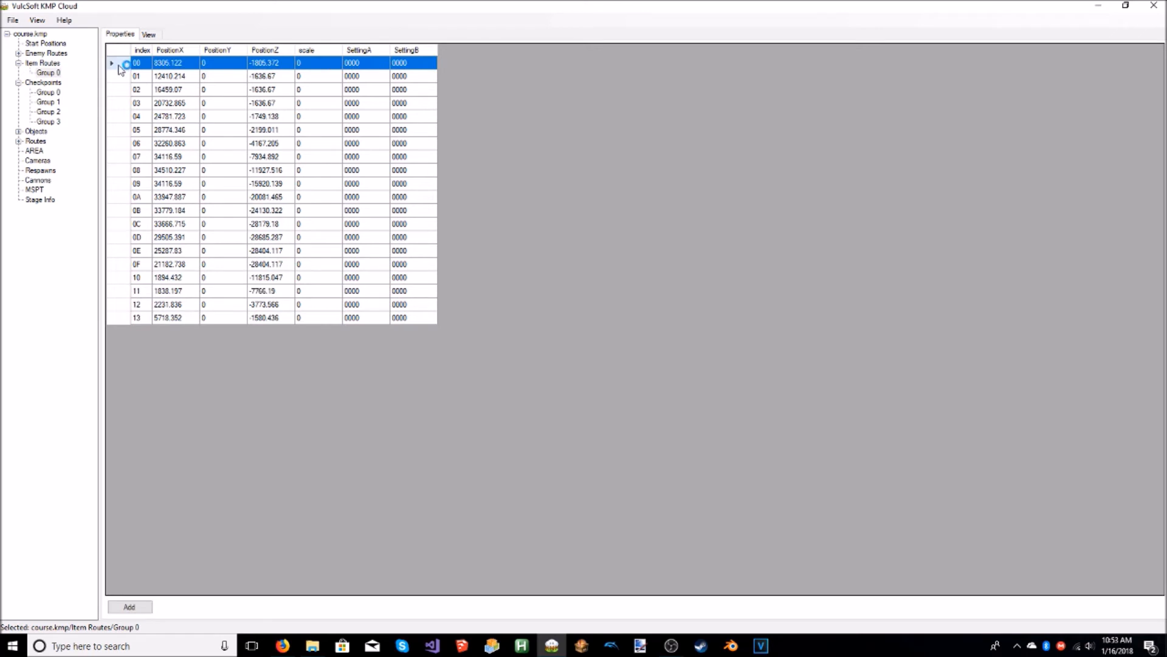
{"action": "key", "text": "Delete"}
{"action": "left_click", "coordinate": [118, 76]}
{"action": "type", "text": "3280.99"}
{"action": "left_click", "coordinate": [116, 90]}
{"action": "type", "text": "3280.99"}
{"action": "left_click", "coordinate": [116, 104]}
{"action": "type", "text": "3280.99"}
{"action": "left_click", "coordinate": [116, 116]}
{"action": "key", "text": "ctrl+v"}
{"action": "left_click", "coordinate": [117, 129]}
{"action": "key", "text": "ctrl+v"}
{"action": "left_click", "coordinate": [118, 143]}
{"action": "key", "text": "ctrl+v"}
{"action": "left_click", "coordinate": [117, 156]}
{"action": "key", "text": "ctrl+v"}
{"action": "left_click", "coordinate": [117, 170]}
{"action": "type", "text": "3280.99"}
{"action": "left_click", "coordinate": [117, 183]}
{"action": "type", "text": "3280.99"}
{"action": "left_click", "coordinate": [117, 197]}
{"action": "type", "text": "3280.99"}
{"action": "left_click", "coordinate": [118, 210]}
{"action": "type", "text": "3280.99"}
{"action": "left_click", "coordinate": [119, 223]}
{"action": "type", "text": "3280.99"}
{"action": "left_click", "coordinate": [118, 237]}
{"action": "type", "text": "3280.99"}
{"action": "left_click", "coordinate": [118, 251]}
{"action": "type", "text": "3280.99"}
{"action": "left_click", "coordinate": [118, 264]}
{"action": "type", "text": "3280.99"}
{"action": "left_click", "coordinate": [119, 277]}
{"action": "type", "text": "3280.99"}
{"action": "left_click", "coordinate": [118, 291]}
{"action": "type", "text": "3280.99"}
{"action": "left_click", "coordinate": [117, 304]}
{"action": "type", "text": "3280.99"}
{"action": "left_click", "coordinate": [118, 318]}
{"action": "type", "text": "3280.99"}
{"action": "left_click", "coordinate": [149, 34]}
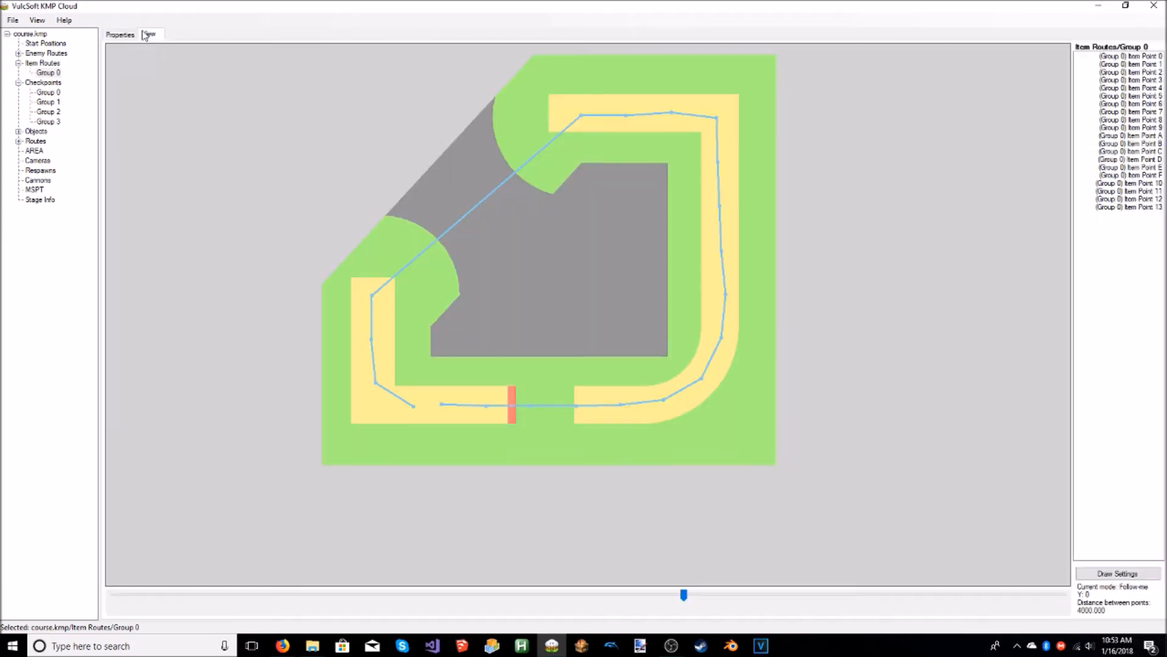
Step: Delete all four existing groups from Checkpoints
{"action": "left_click", "coordinate": [46, 94]}
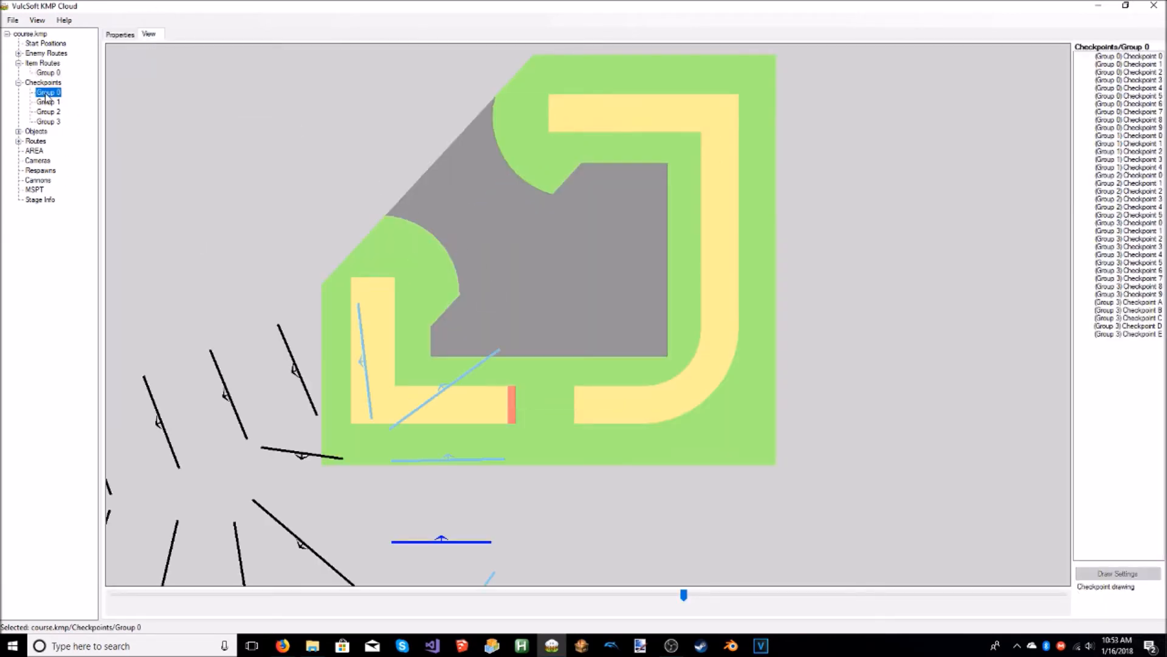
{"action": "right_click", "coordinate": [46, 95]}
{"action": "left_click", "coordinate": [61, 114]}
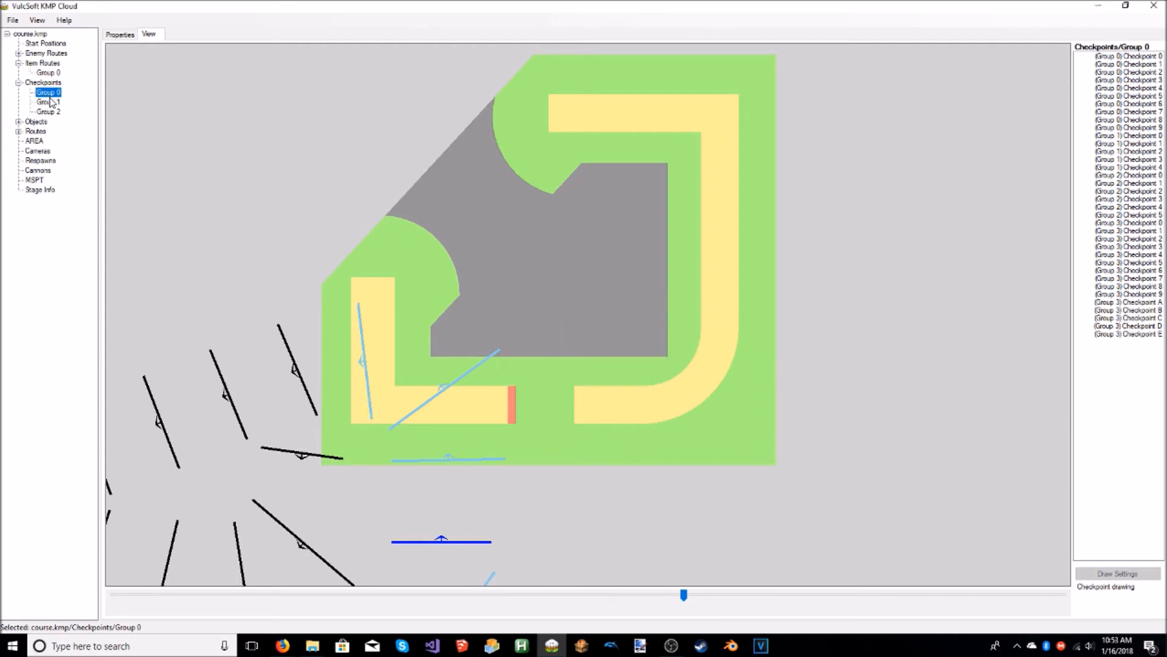
{"action": "right_click", "coordinate": [49, 93]}
{"action": "left_click", "coordinate": [56, 113]}
{"action": "right_click", "coordinate": [51, 93]}
{"action": "left_click", "coordinate": [60, 113]}
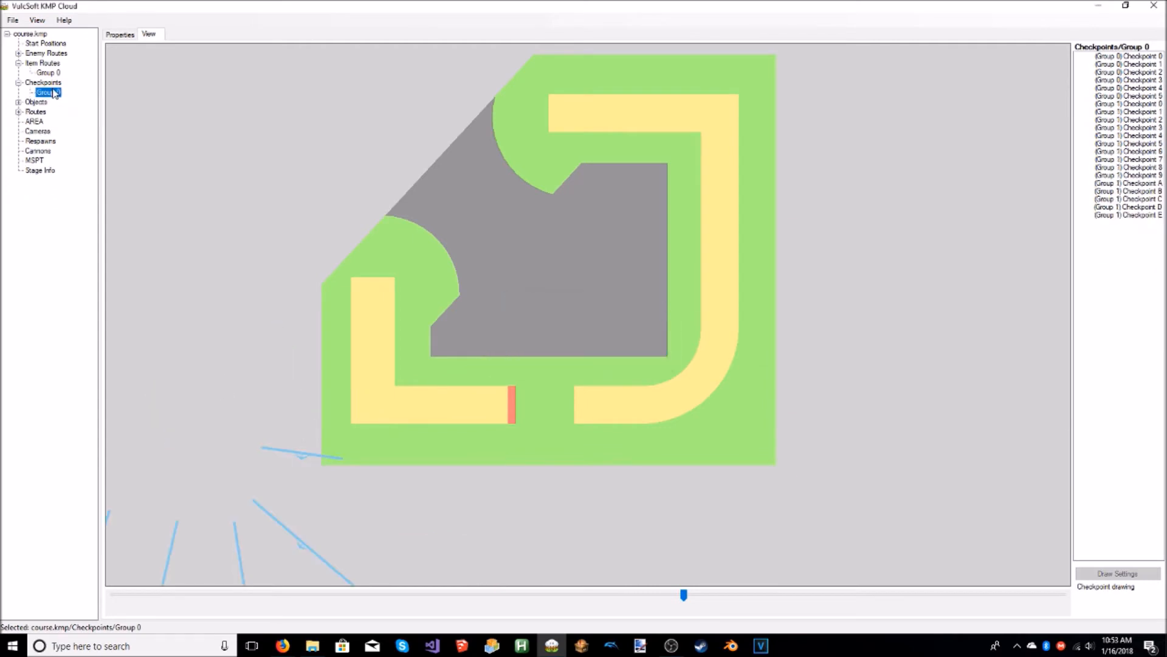
{"action": "right_click", "coordinate": [54, 90]}
{"action": "left_click", "coordinate": [59, 113]}
Step: Add a new group to Checkpoints and select it for drawing
{"action": "right_click", "coordinate": [48, 84]}
{"action": "left_click", "coordinate": [67, 90]}
{"action": "left_click", "coordinate": [45, 93]}
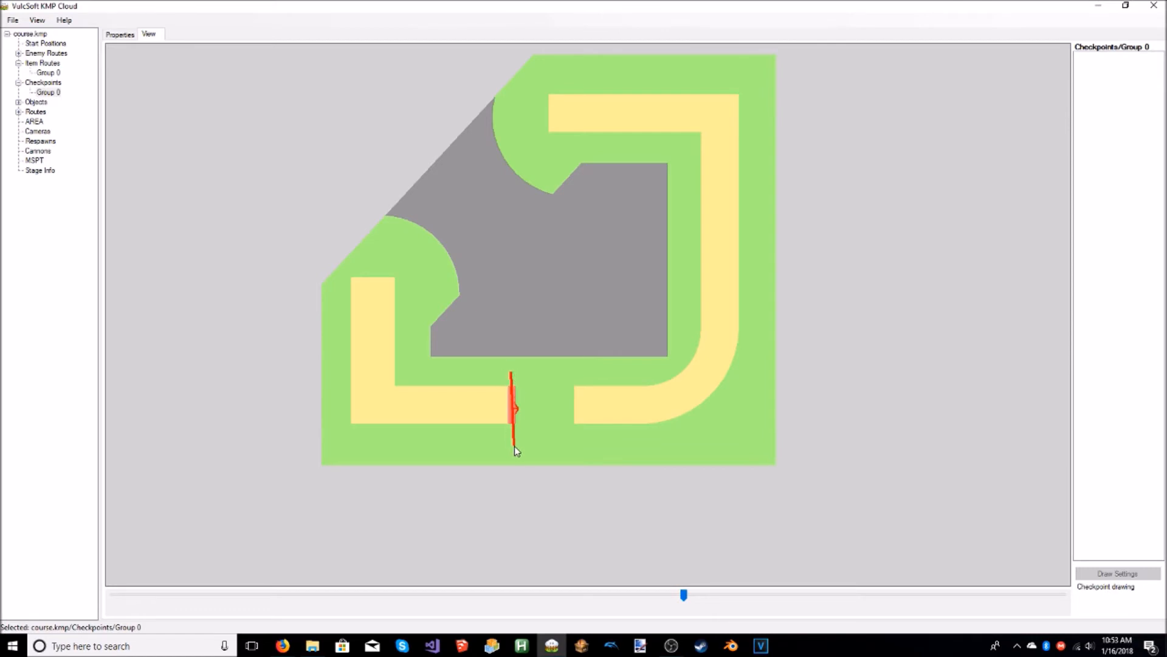
Step: Draw checkpoints across the red start line, the lower road beyond the gap, the curve and the start of the right-hand straight
{"action": "left_click_drag", "start_coordinate": [515, 446], "coordinate": [511, 449]}
{"action": "mouse_move", "coordinate": [513, 445]}
{"action": "left_mouse_down"}
{"action": "mouse_move", "coordinate": [500, 243]}
{"action": "mouse_move", "coordinate": [533, 428]}
{"action": "mouse_move", "coordinate": [512, 441]}
{"action": "left_mouse_up"}
{"action": "left_click_drag", "start_coordinate": [617, 375], "coordinate": [633, 440]}
{"action": "left_click_drag", "start_coordinate": [655, 369], "coordinate": [685, 438]}
{"action": "mouse_move", "coordinate": [669, 345]}
{"action": "left_mouse_down"}
{"action": "mouse_move", "coordinate": [739, 409]}
{"action": "mouse_move", "coordinate": [762, 332]}
{"action": "left_mouse_up"}
{"action": "mouse_move", "coordinate": [676, 279]}
{"action": "left_mouse_down"}
{"action": "mouse_move", "coordinate": [782, 278]}
{"action": "mouse_move", "coordinate": [769, 275]}
{"action": "left_mouse_up"}
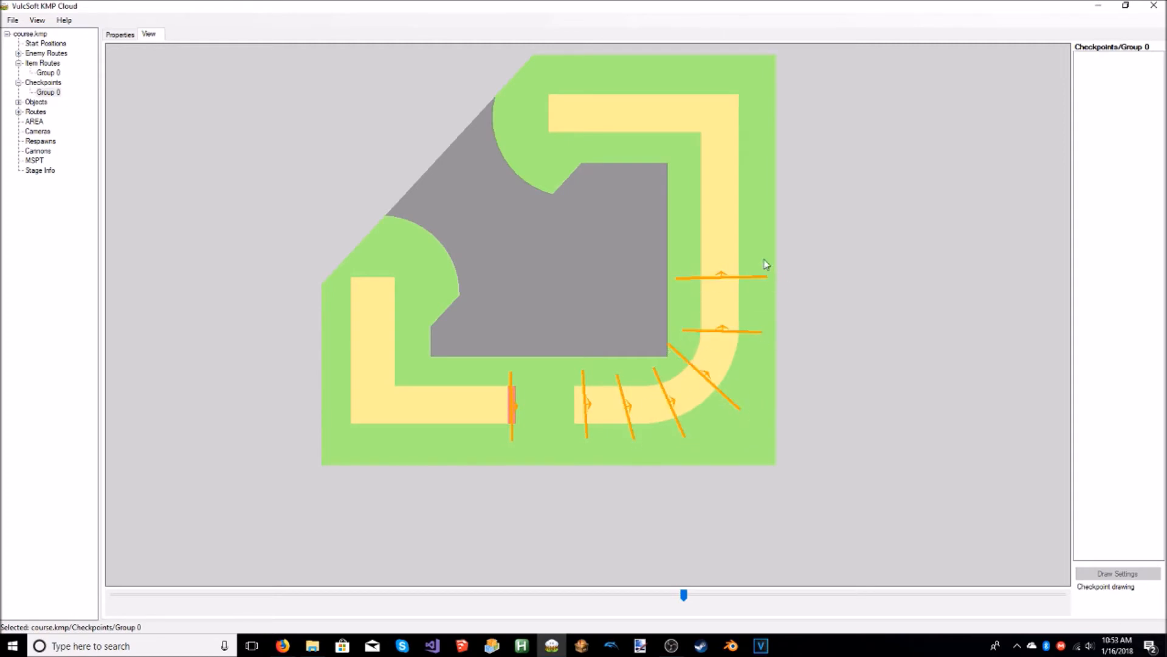
Step: Draw checkpoints up the rest of the right-hand straight, across the upper-right corner and along the upper road to its end
{"action": "left_click_drag", "start_coordinate": [679, 225], "coordinate": [785, 224]}
{"action": "left_click_drag", "start_coordinate": [685, 183], "coordinate": [765, 184]}
{"action": "left_click_drag", "start_coordinate": [675, 156], "coordinate": [762, 150]}
{"action": "left_click_drag", "start_coordinate": [749, 101], "coordinate": [755, 86]}
{"action": "mouse_move", "coordinate": [644, 150]}
{"action": "left_mouse_down"}
{"action": "mouse_move", "coordinate": [653, 82]}
{"action": "mouse_move", "coordinate": [617, 78]}
{"action": "left_mouse_up"}
{"action": "left_click_drag", "start_coordinate": [574, 157], "coordinate": [564, 81]}
Step: Draw checkpoints down the left road, diagonally across the lower-left corner and along the lower road back to the start line
{"action": "left_click_drag", "start_coordinate": [417, 300], "coordinate": [322, 296]}
{"action": "left_click_drag", "start_coordinate": [409, 317], "coordinate": [331, 318]}
{"action": "left_click_drag", "start_coordinate": [409, 342], "coordinate": [326, 350]}
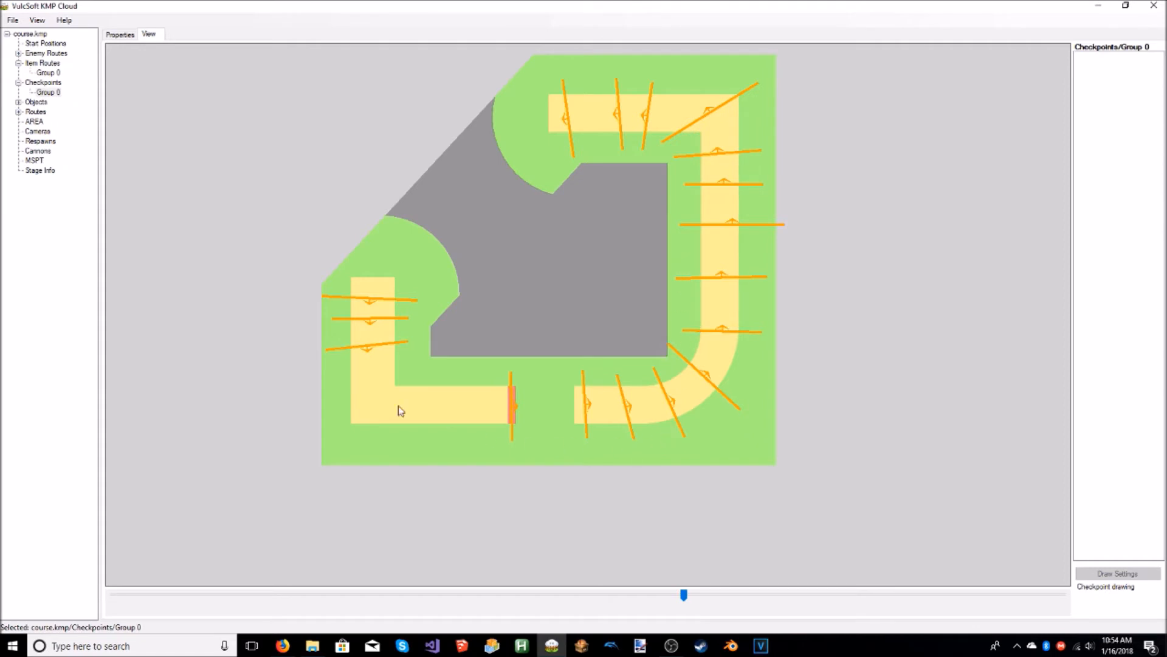
{"action": "left_click_drag", "start_coordinate": [418, 372], "coordinate": [417, 448]}
{"action": "key", "text": "ctrl+z"}
{"action": "left_click_drag", "start_coordinate": [403, 379], "coordinate": [337, 428]}
{"action": "left_click_drag", "start_coordinate": [424, 376], "coordinate": [427, 448]}
{"action": "left_click_drag", "start_coordinate": [493, 442], "coordinate": [475, 450]}
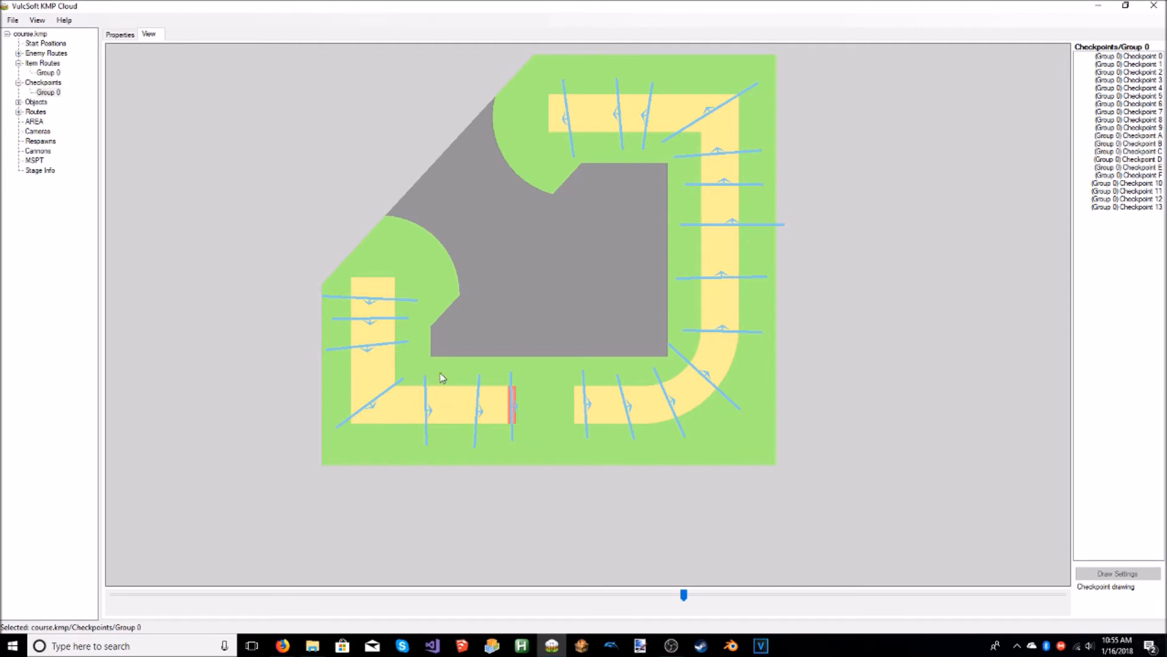
Step: Compare the Group 0 checkpoint table with the track view to locate checkpoints 13 and 12
{"action": "left_click", "coordinate": [117, 33]}
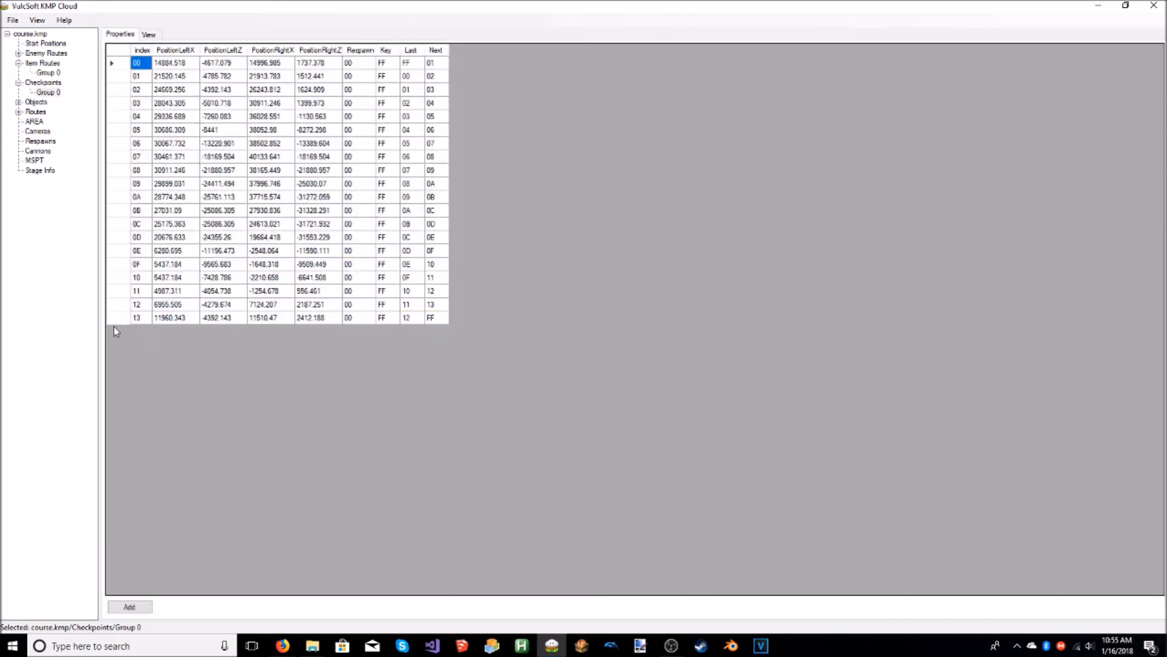
{"action": "left_click", "coordinate": [149, 34]}
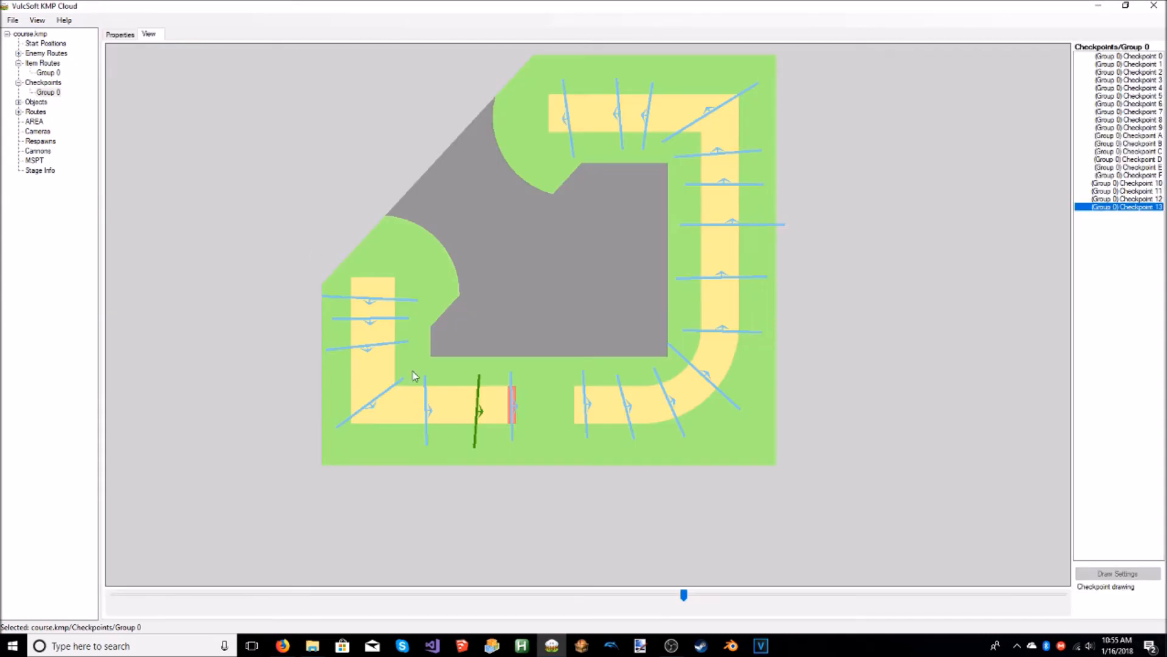
{"action": "left_click", "coordinate": [119, 34]}
{"action": "left_click", "coordinate": [126, 305]}
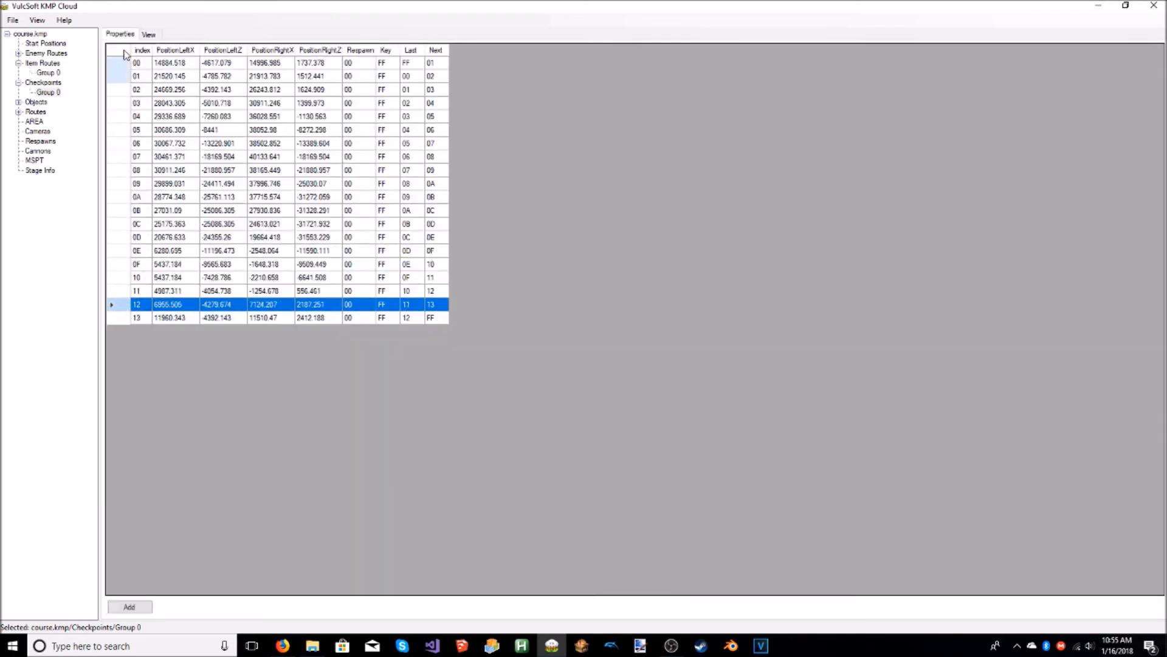
{"action": "left_click", "coordinate": [149, 35]}
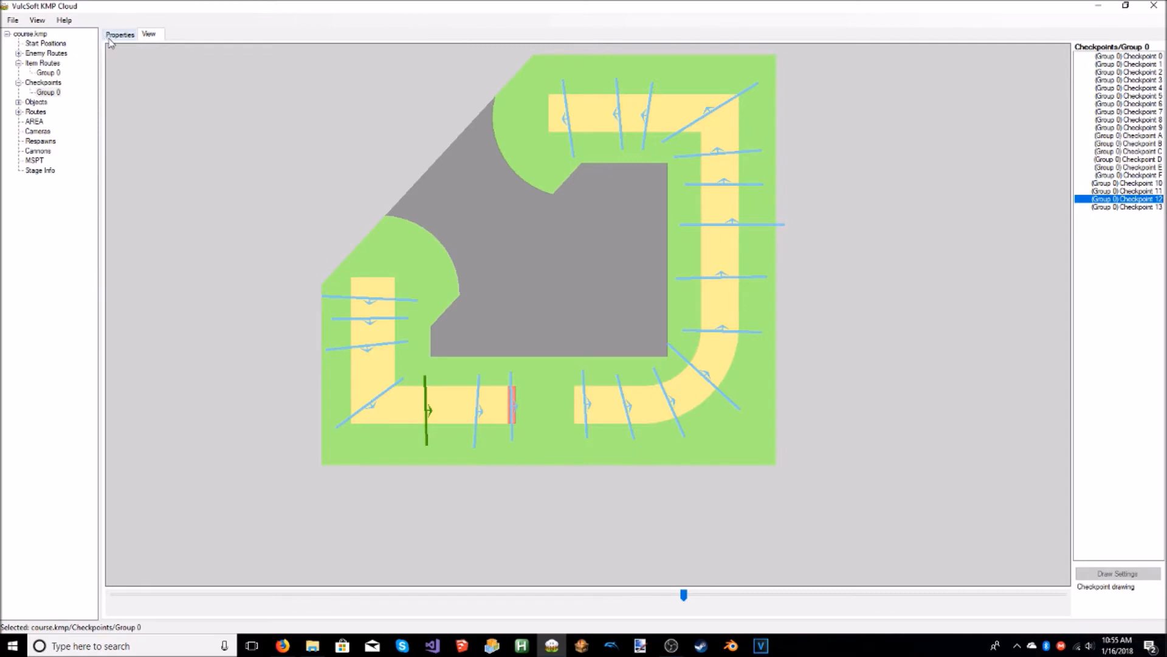
Step: Set Key to 00 for checkpoint 12 and to 01 for checkpoint 07, and check the key checkpoints on the track view
{"action": "left_click", "coordinate": [119, 34]}
{"action": "left_click", "coordinate": [394, 307]}
{"action": "type", "text": "00"}
{"action": "key", "text": "Return"}
{"action": "left_click", "coordinate": [398, 157]}
{"action": "type", "text": "01"}
{"action": "left_click", "coordinate": [393, 212]}
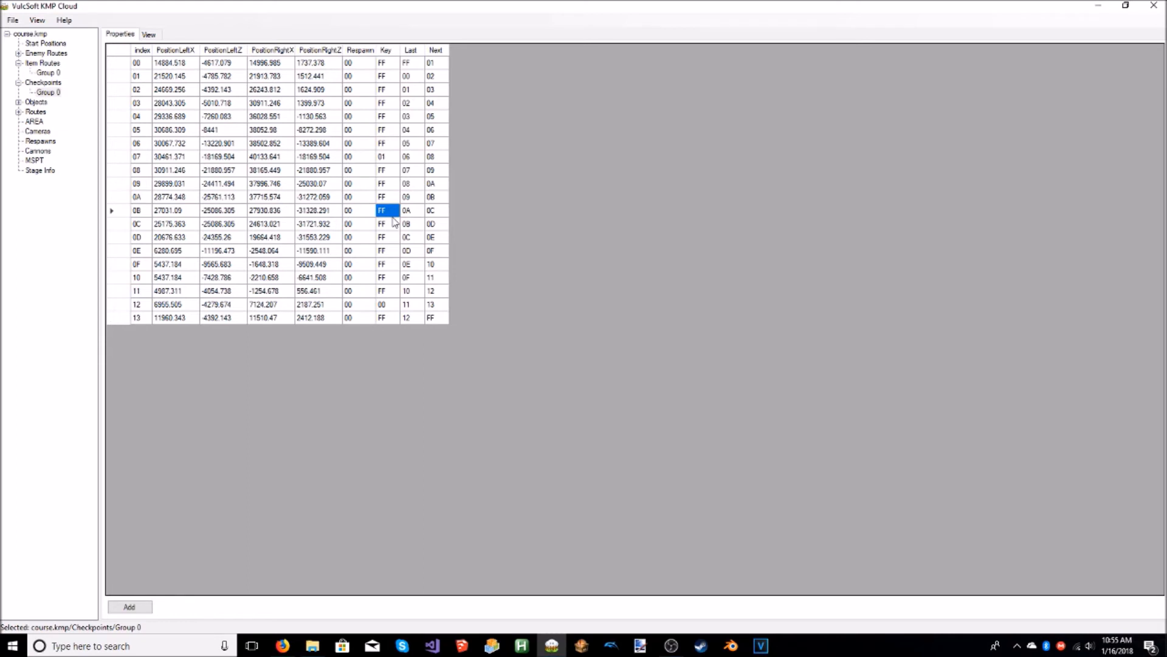
{"action": "left_click", "coordinate": [149, 35]}
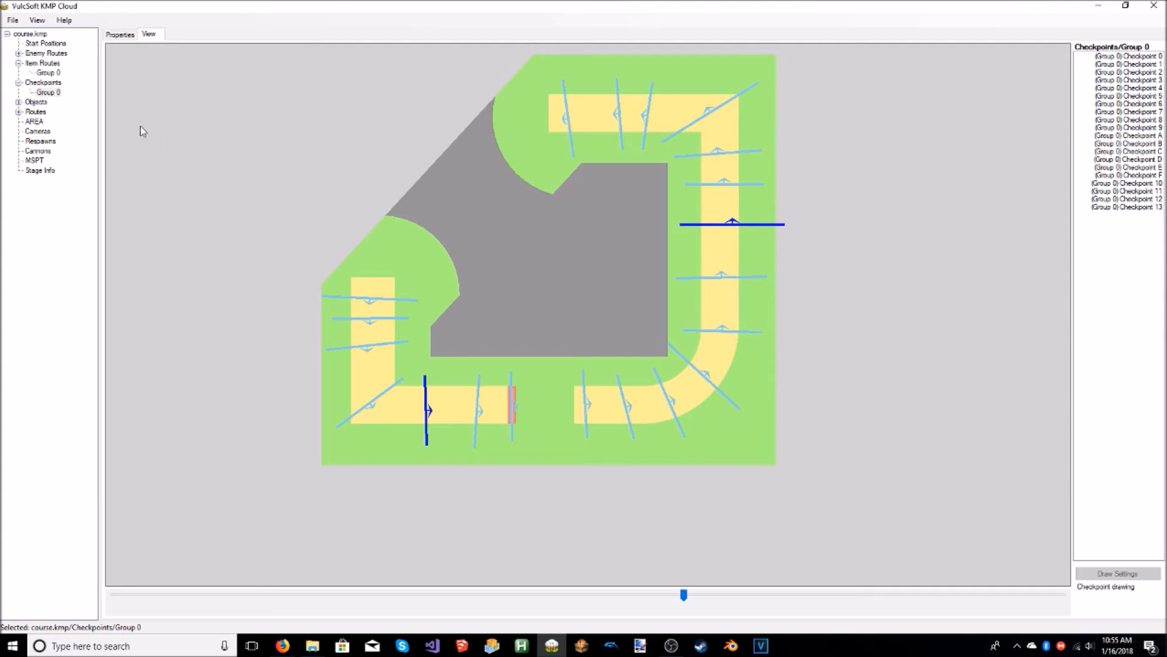
Step: Collapse Checkpoints and Item Routes, and expand Objects to list its object types
{"action": "left_click", "coordinate": [18, 82]}
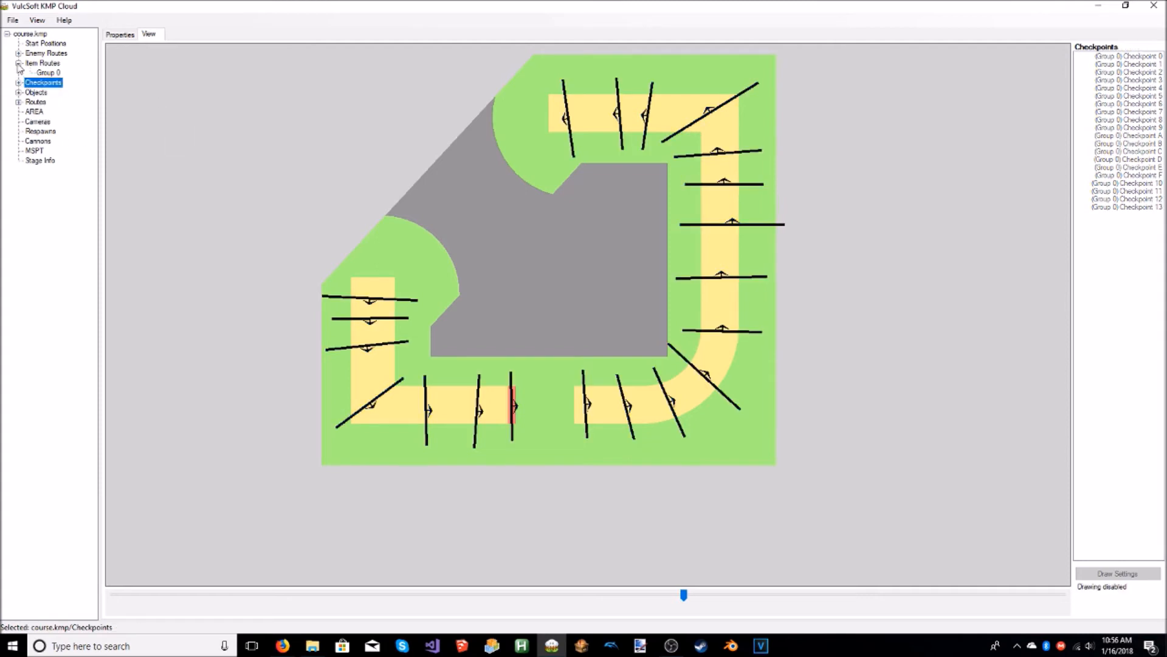
{"action": "left_click", "coordinate": [18, 63]}
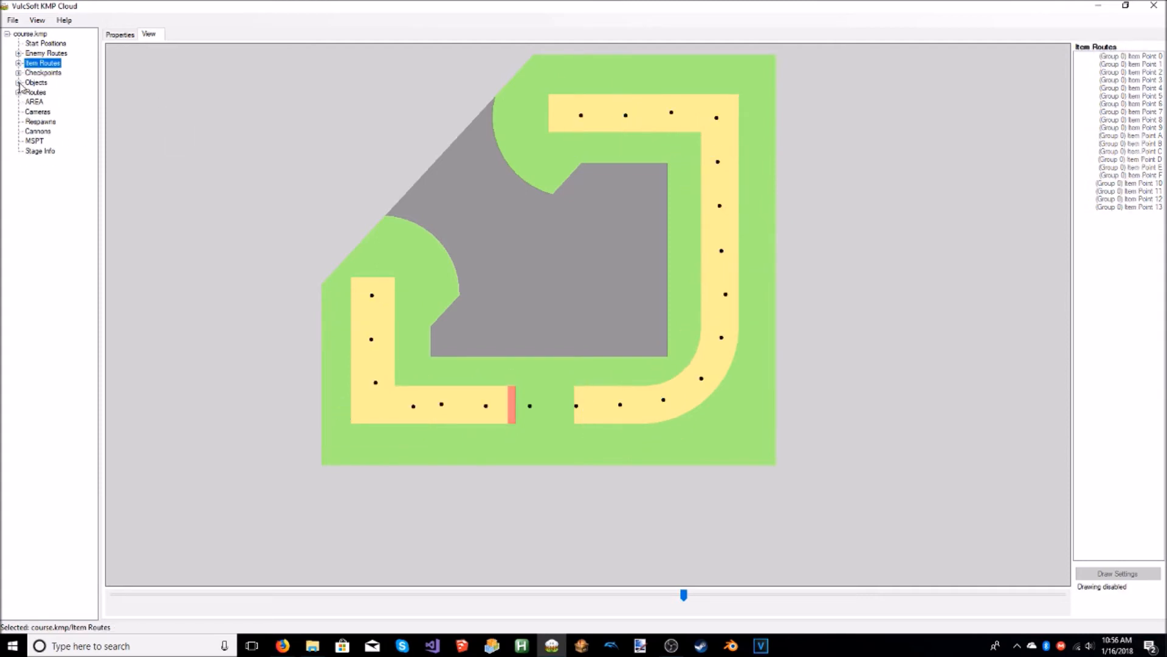
{"action": "left_click", "coordinate": [19, 84]}
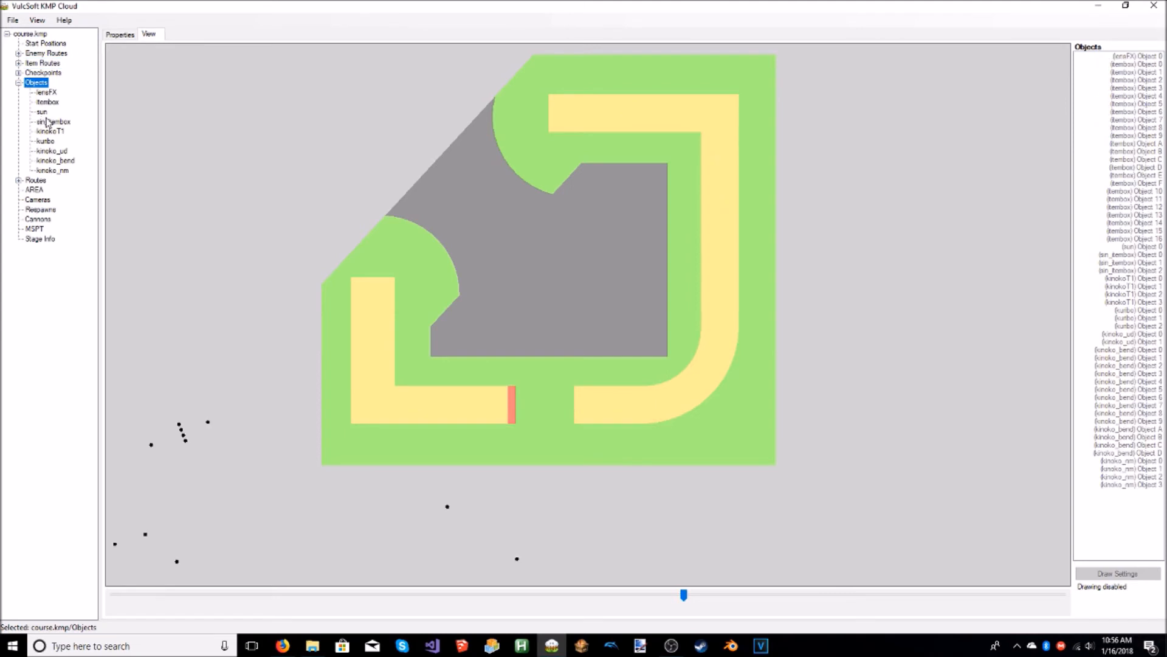
{"action": "left_click", "coordinate": [119, 130]}
Step: Switch to Firefox, search for "mkwii all file names" in a new tab and open the All Mario Kart Wii File Names forum thread
{"action": "left_click", "coordinate": [1098, 5]}
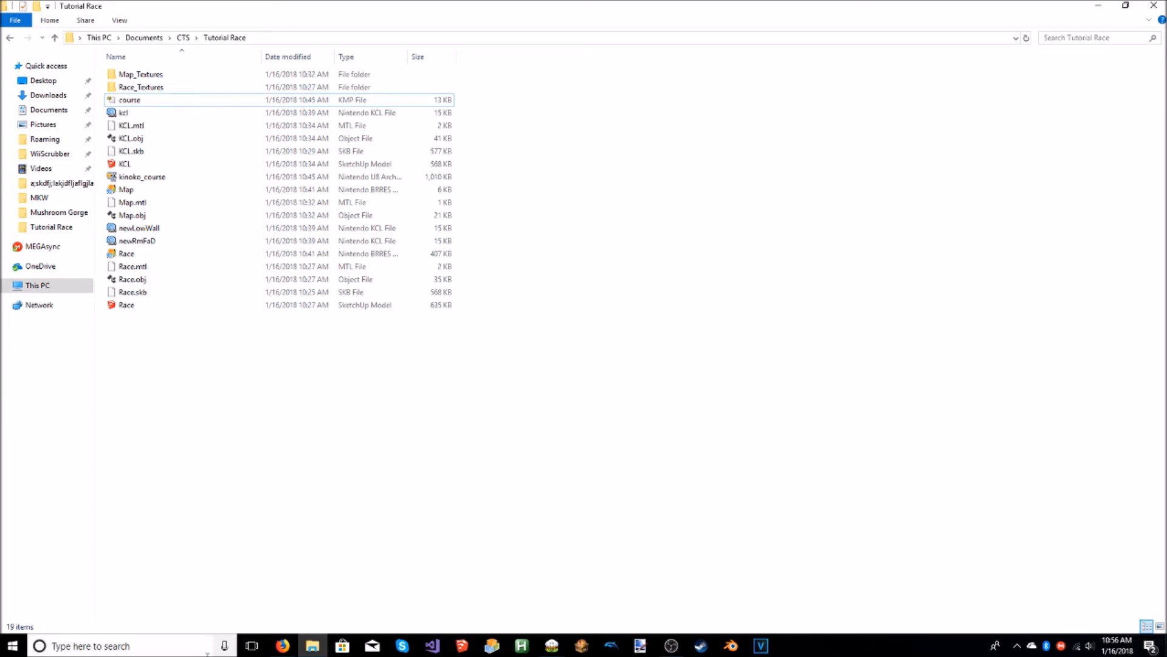
{"action": "mouse_move", "coordinate": [283, 645]}
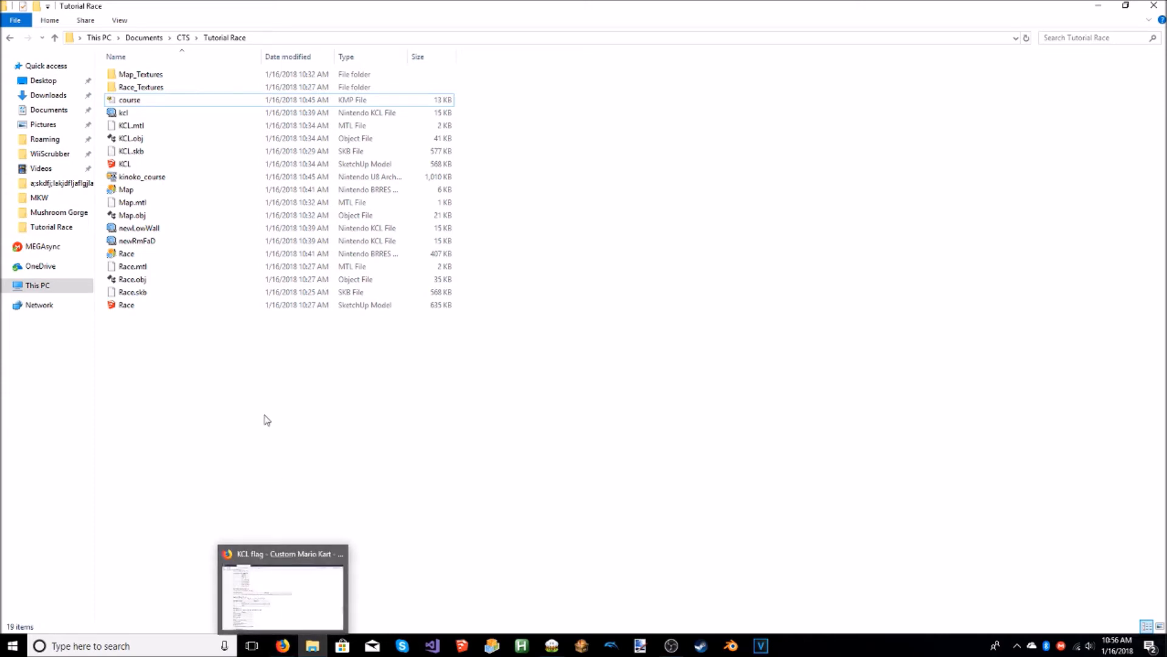
{"action": "left_click", "coordinate": [283, 645]}
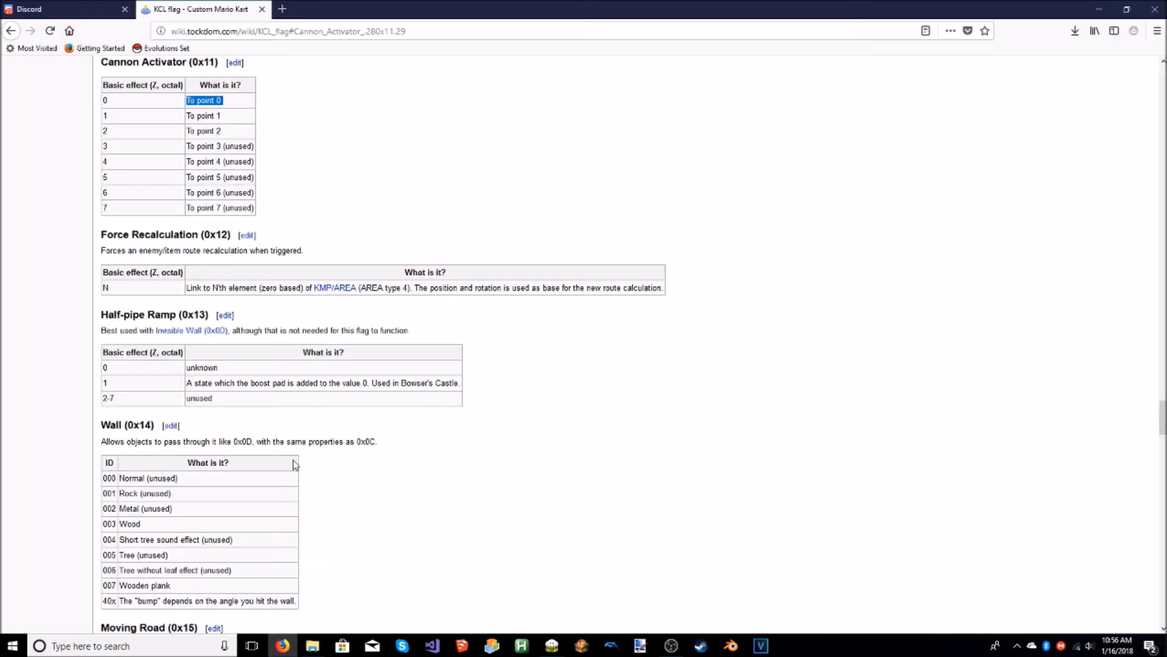
{"action": "left_click", "coordinate": [283, 9]}
{"action": "type", "text": "mkw"}
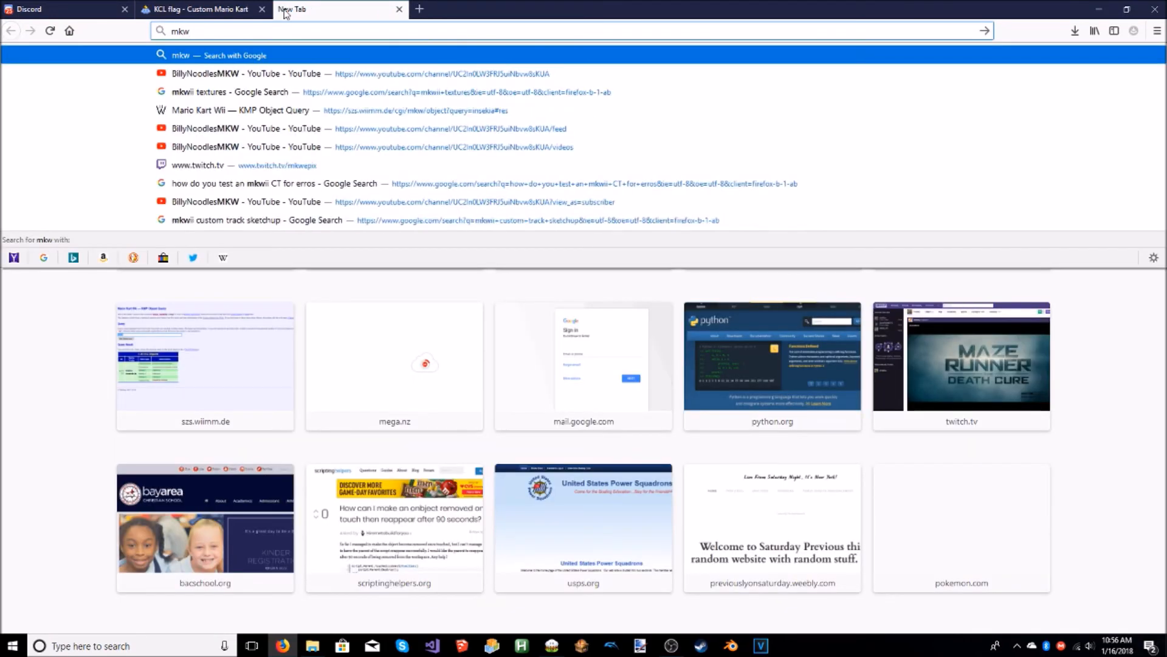
{"action": "type", "text": "ii all file names"}
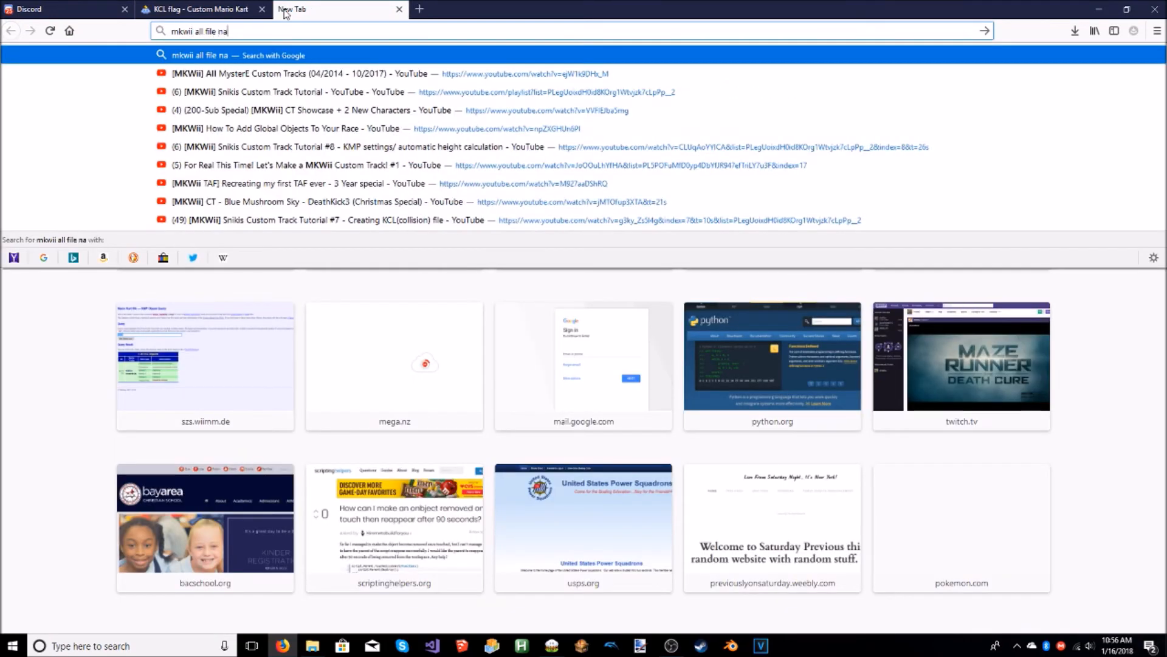
{"action": "key", "text": "Return"}
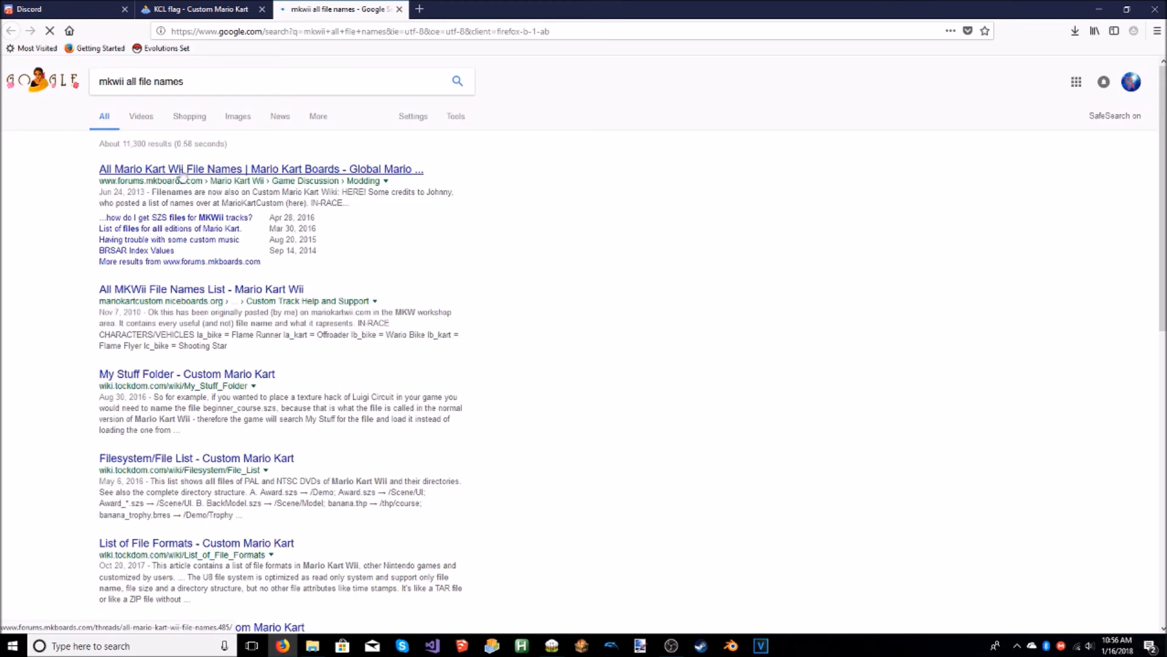
{"action": "left_click", "coordinate": [171, 176]}
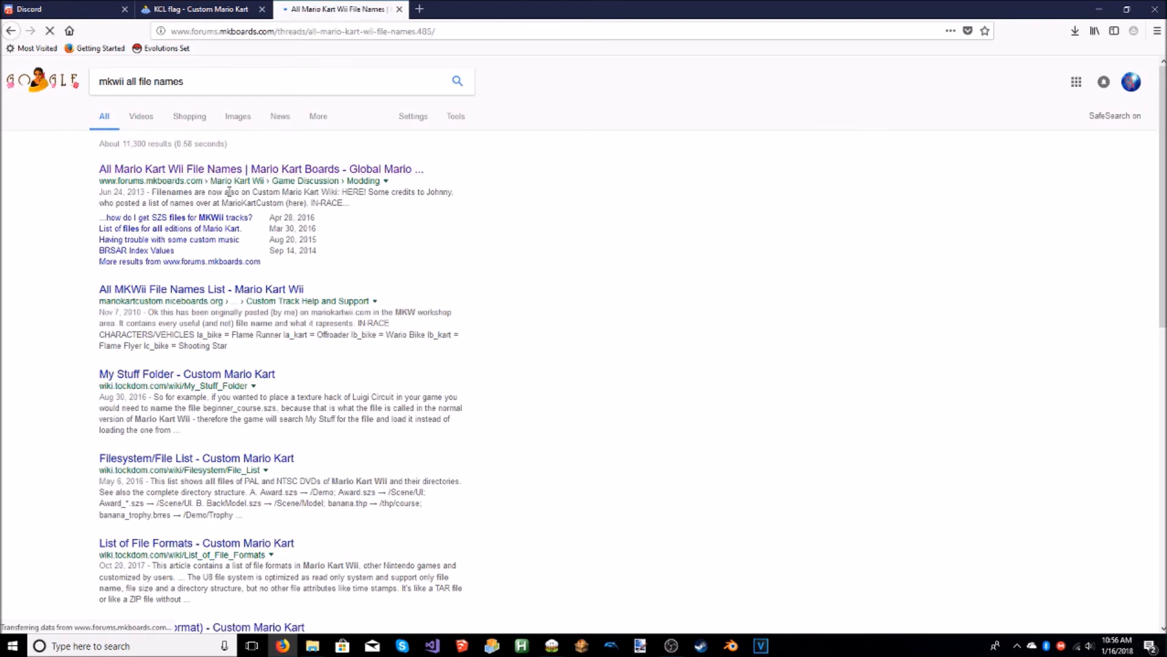
Step: Find the race course file names in the thread and highlight the SNES Mario Circuit 3 entry
{"action": "scroll", "coordinate": [529, 338], "scroll_direction": "down", "scroll_amount": 20}
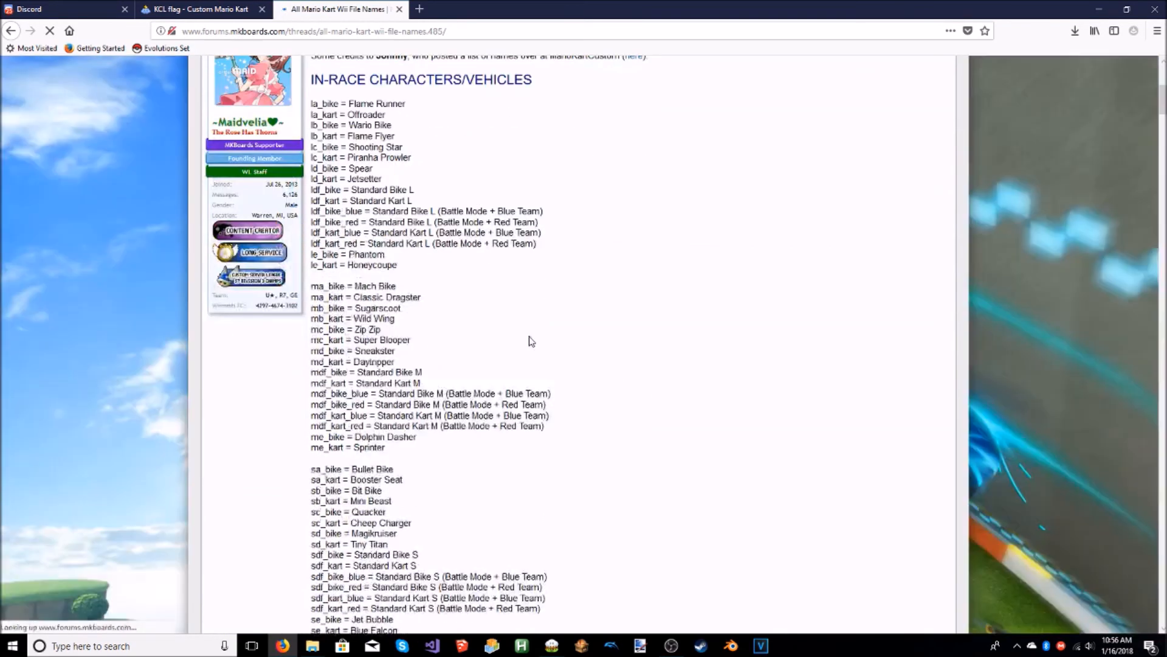
{"action": "scroll", "coordinate": [532, 343], "scroll_direction": "down", "scroll_amount": 10}
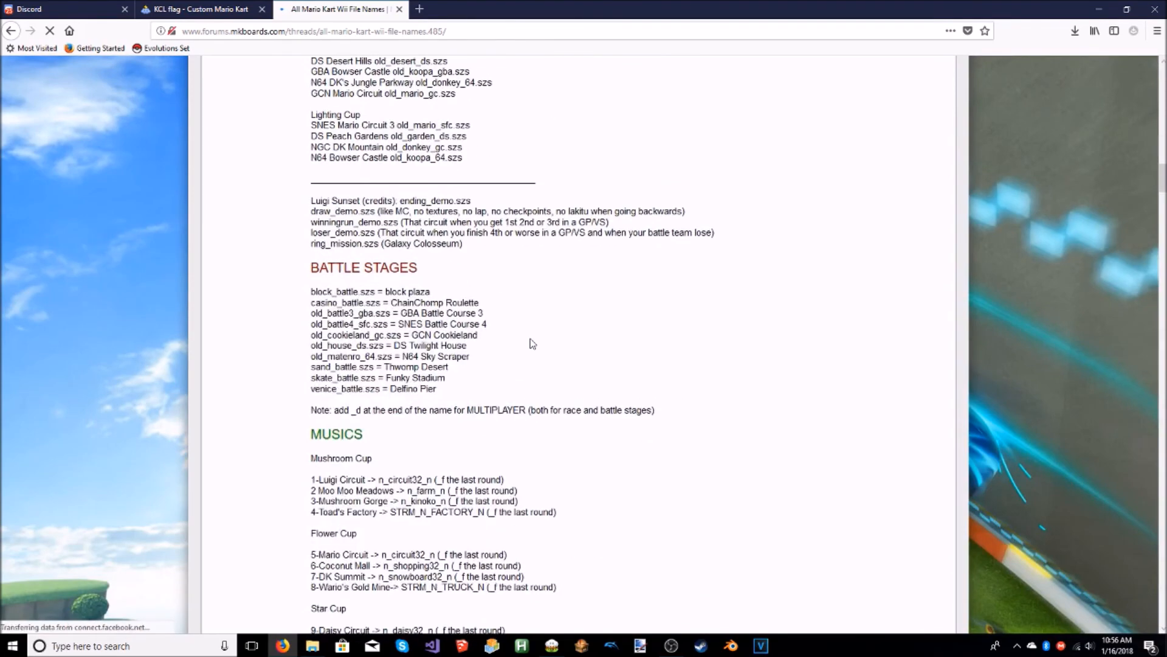
{"action": "scroll", "coordinate": [532, 343], "scroll_direction": "up", "scroll_amount": 6}
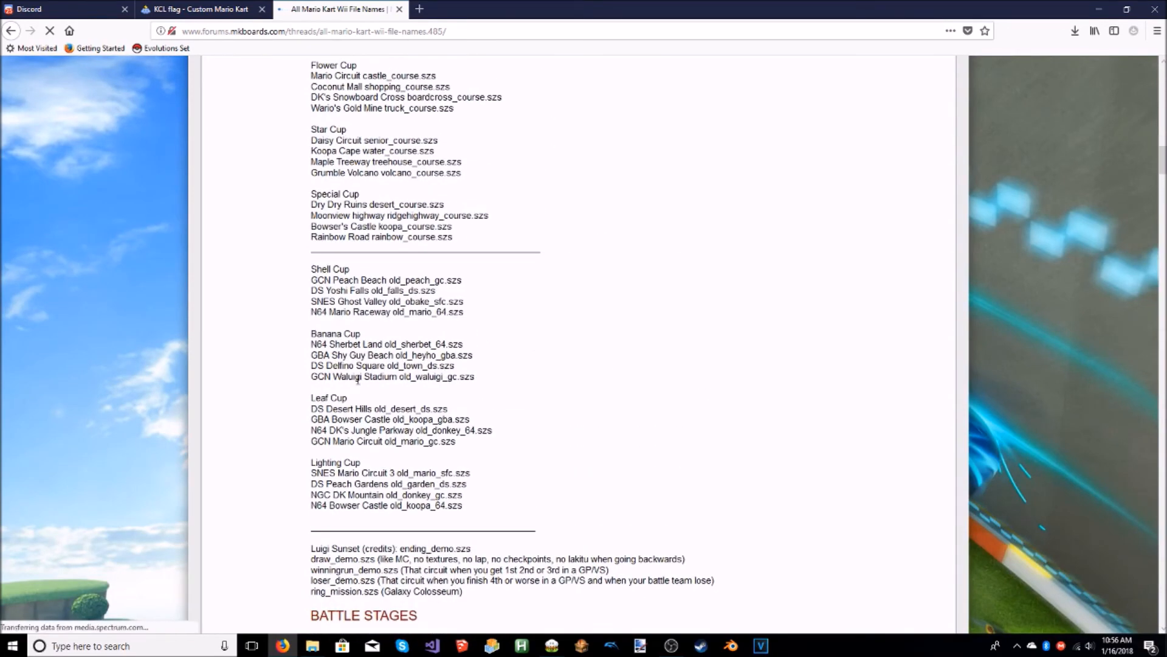
{"action": "left_click_drag", "start_coordinate": [312, 473], "coordinate": [429, 474]}
{"action": "left_click", "coordinate": [432, 474]}
Step: Leave Firefox, go to the WiiScrubber folder in File Explorer and launch WiiScrubber
{"action": "left_click", "coordinate": [1098, 8]}
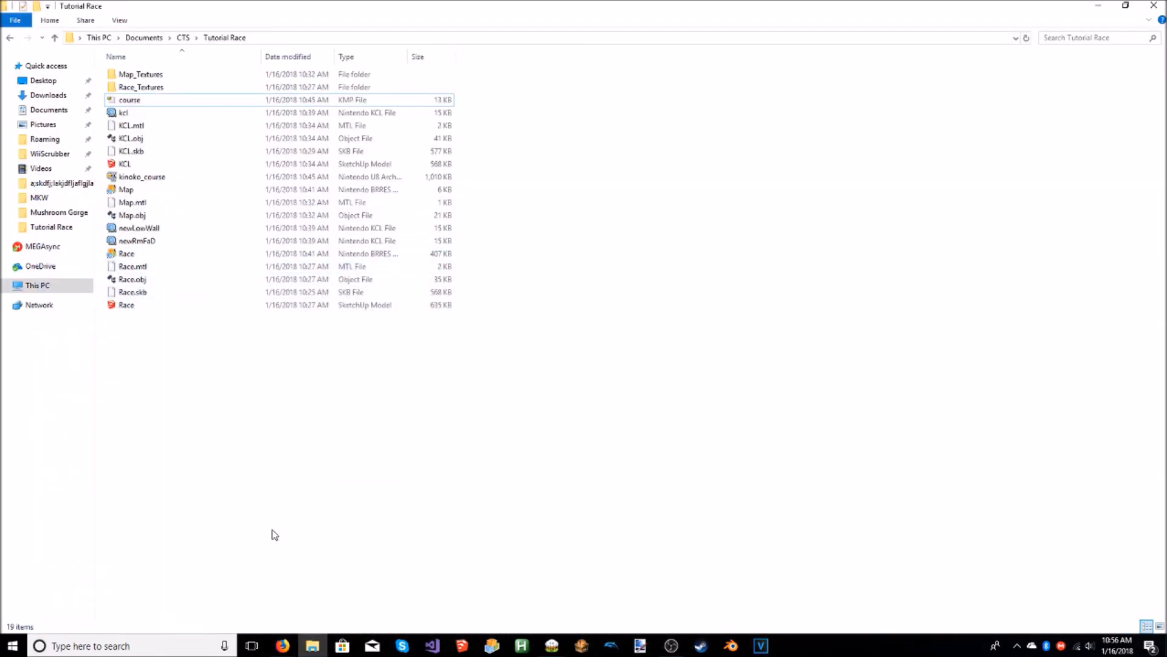
{"action": "left_click", "coordinate": [57, 154]}
{"action": "left_click", "coordinate": [155, 204]}
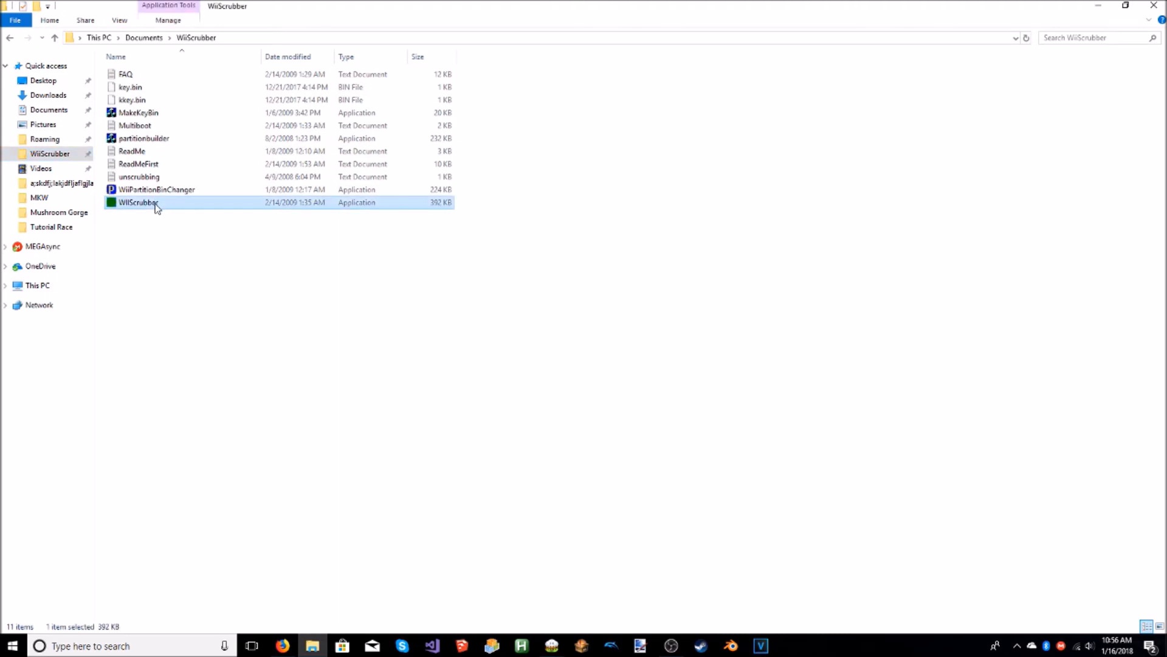
{"action": "double_click", "coordinate": [155, 204]}
Step: Load the MKW disc image from the ISO folder in Documents into WiiScrubber
{"action": "left_click", "coordinate": [442, 184]}
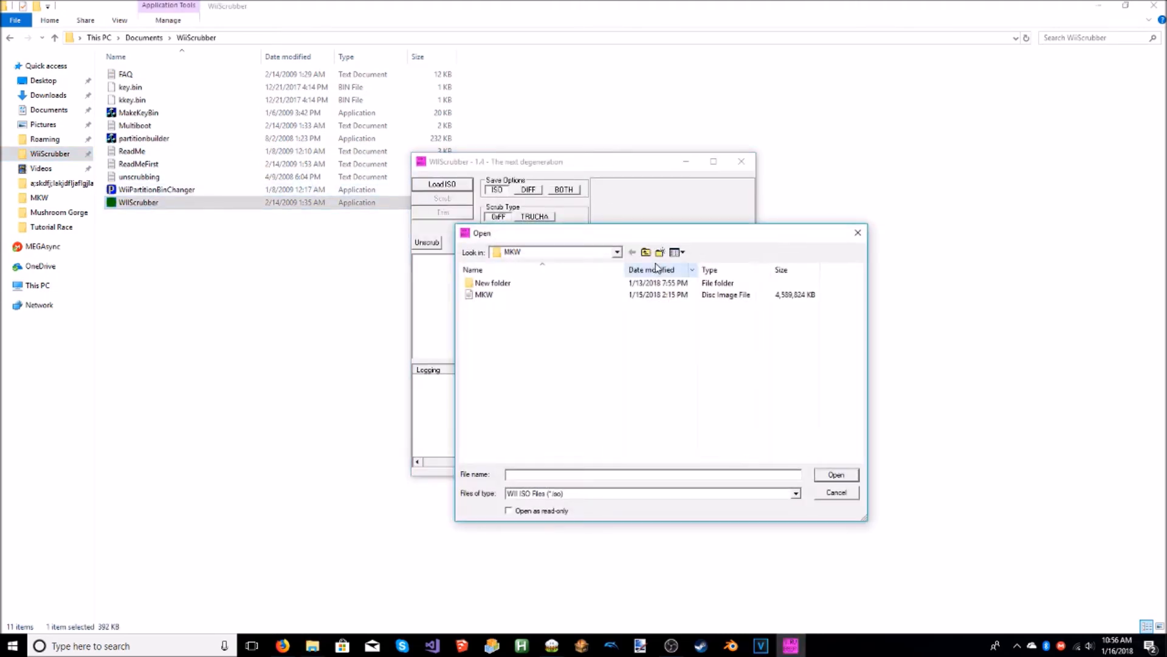
{"action": "left_click", "coordinate": [646, 253]}
{"action": "left_click", "coordinate": [647, 252]}
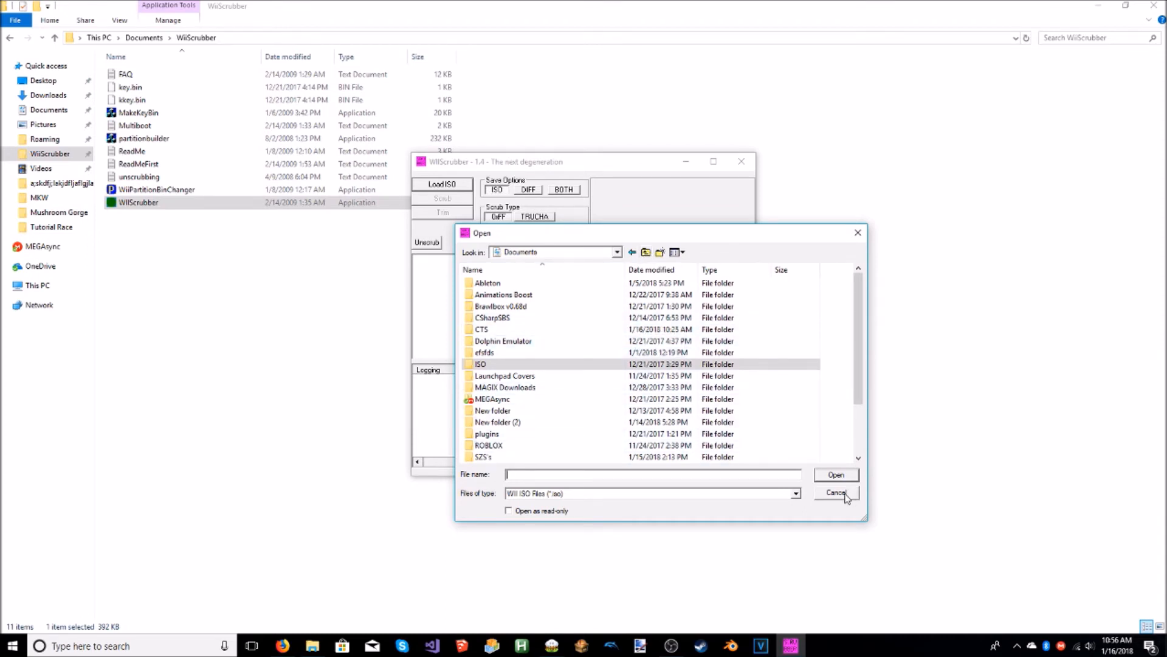
{"action": "double_click", "coordinate": [503, 365]}
{"action": "double_click", "coordinate": [513, 295]}
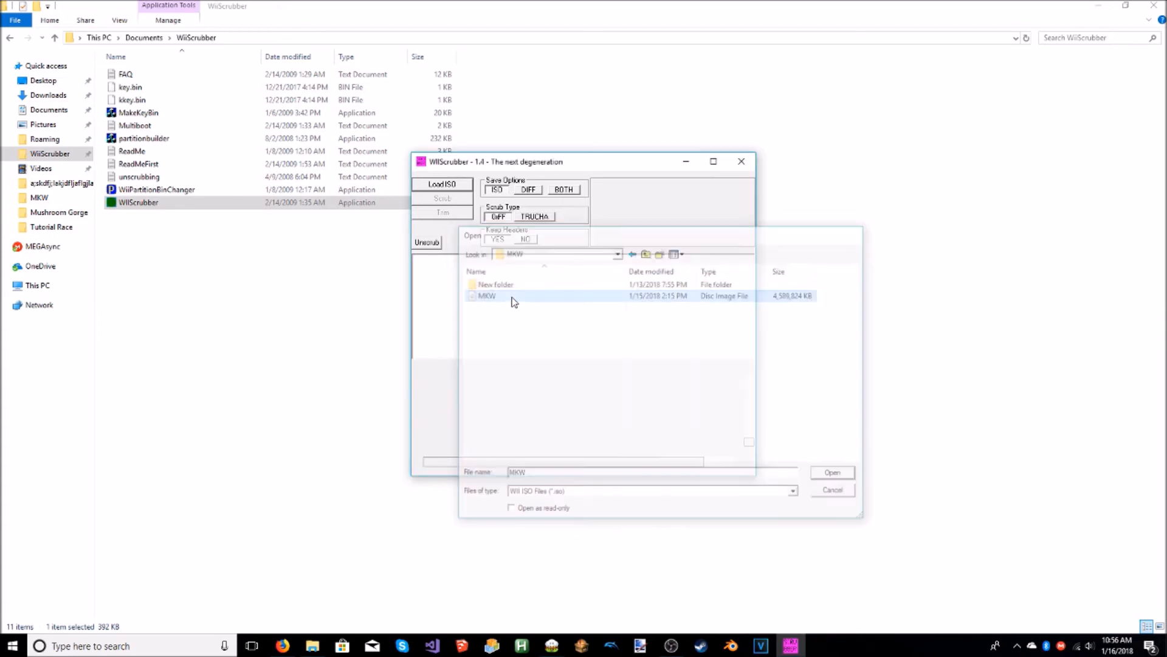
Step: Expand the disc's Race folder and its course subfolder, and locate old_mario_sfc.szs
{"action": "left_click", "coordinate": [421, 270]}
{"action": "scroll", "coordinate": [424, 283], "scroll_direction": "down", "scroll_amount": 3}
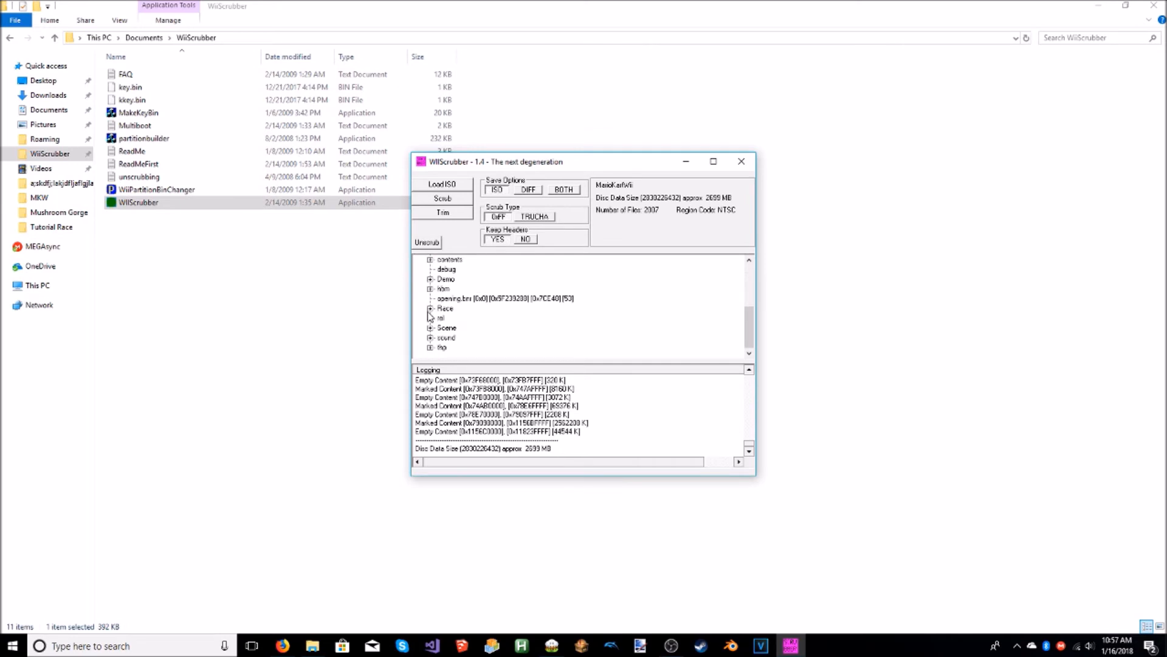
{"action": "left_click", "coordinate": [430, 309]}
{"action": "left_click", "coordinate": [442, 327]}
{"action": "scroll", "coordinate": [494, 287], "scroll_direction": "down", "scroll_amount": 3}
{"action": "scroll", "coordinate": [493, 287], "scroll_direction": "down", "scroll_amount": 13}
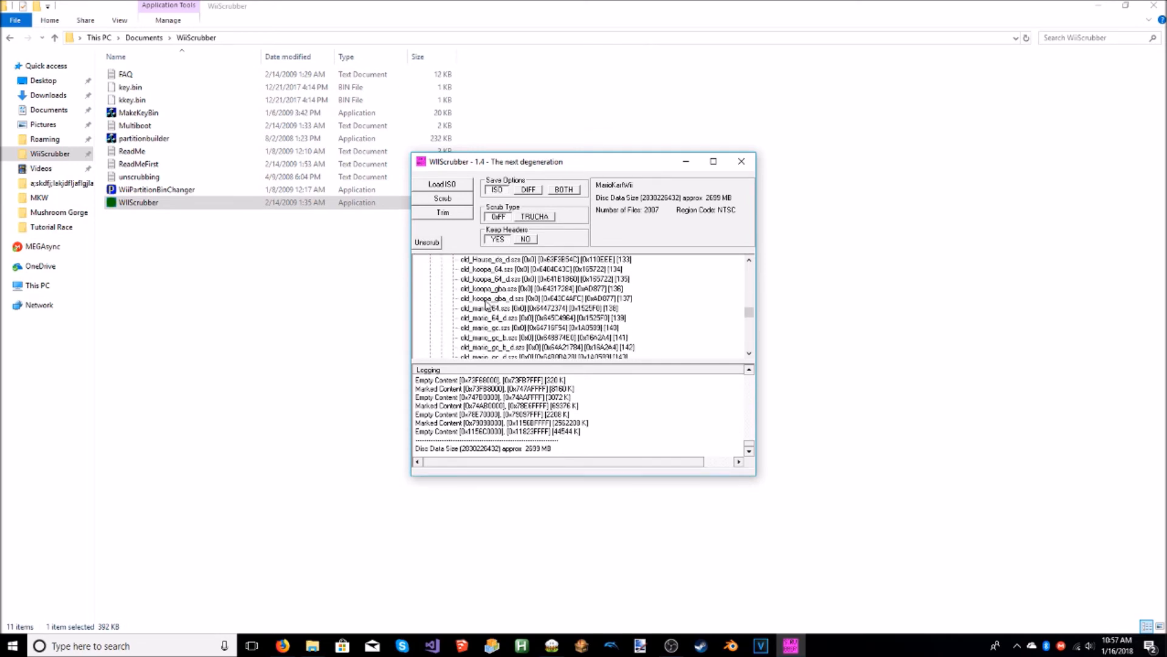
{"action": "scroll", "coordinate": [496, 334], "scroll_direction": "down", "scroll_amount": 1}
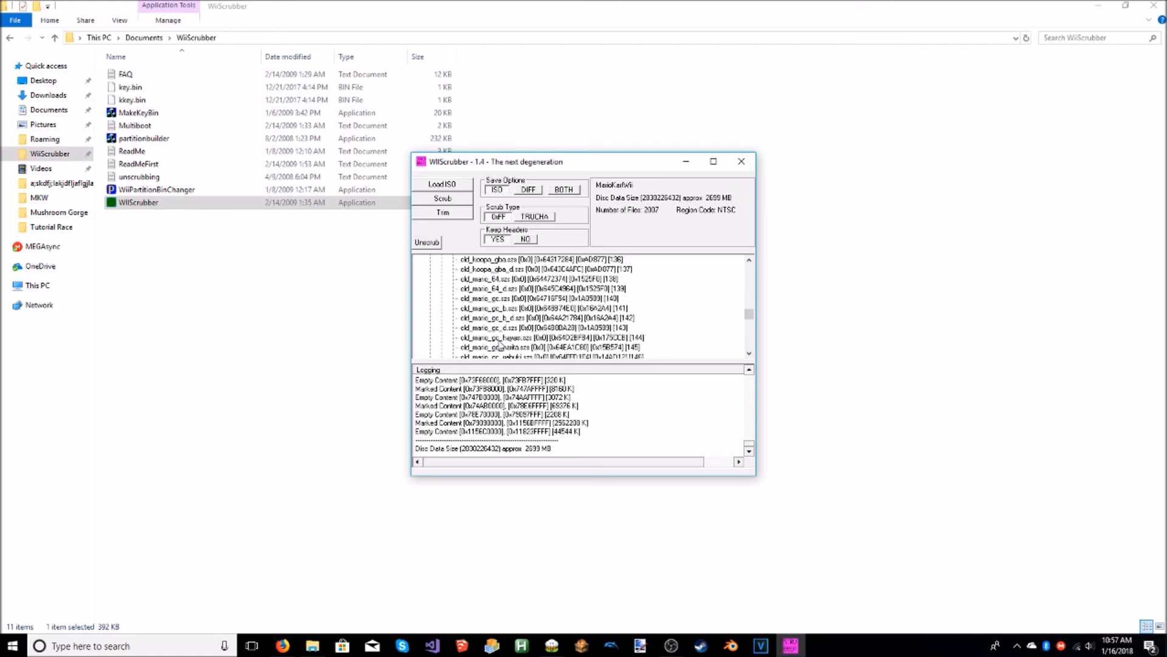
{"action": "scroll", "coordinate": [500, 345], "scroll_direction": "down", "scroll_amount": 1}
Step: Extract old_mario_sfc.szs from the disc image into the SZS's folder in Documents
{"action": "right_click", "coordinate": [498, 338]}
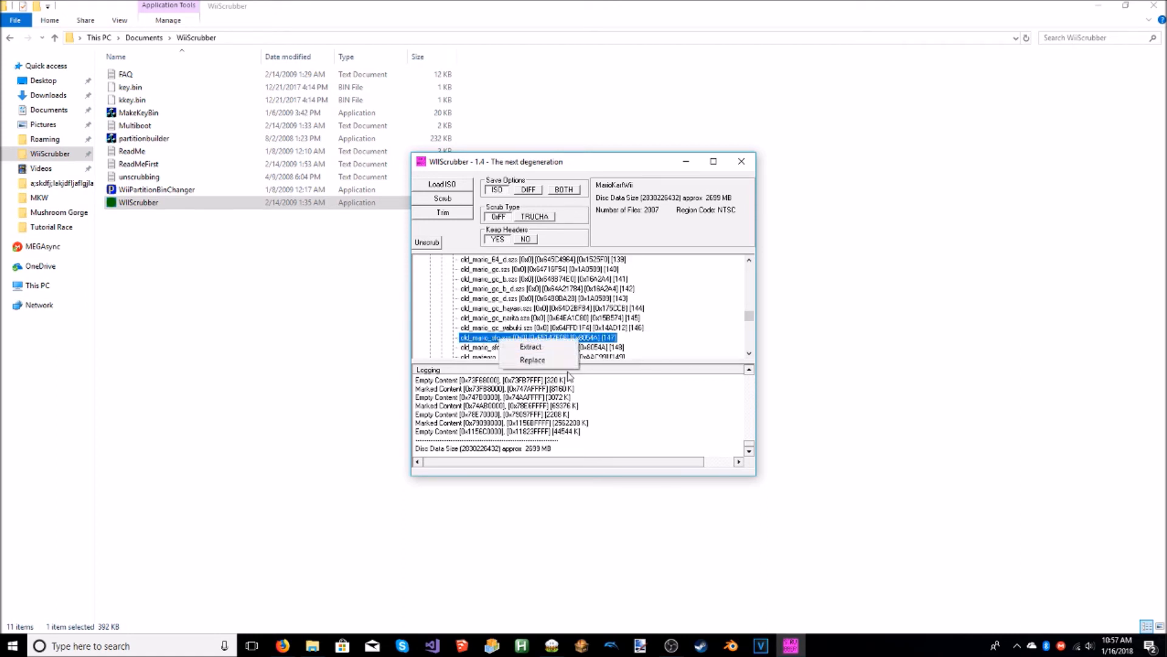
{"action": "left_click", "coordinate": [531, 347]}
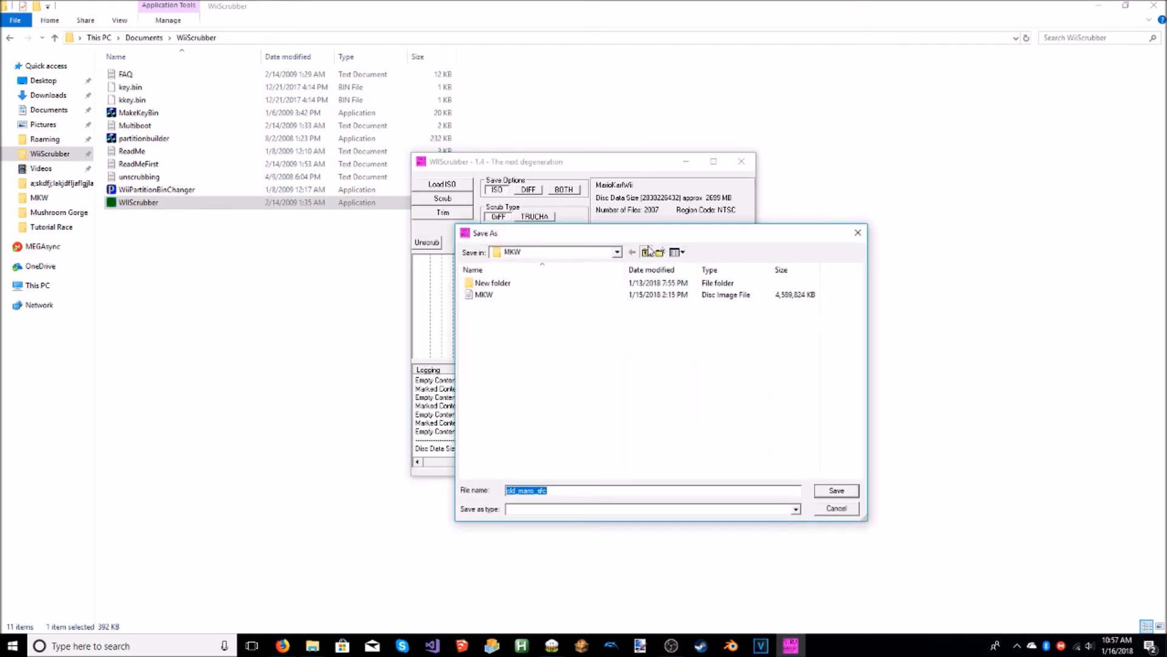
{"action": "left_click", "coordinate": [647, 251]}
{"action": "left_click", "coordinate": [474, 457]}
{"action": "double_click", "coordinate": [474, 457]}
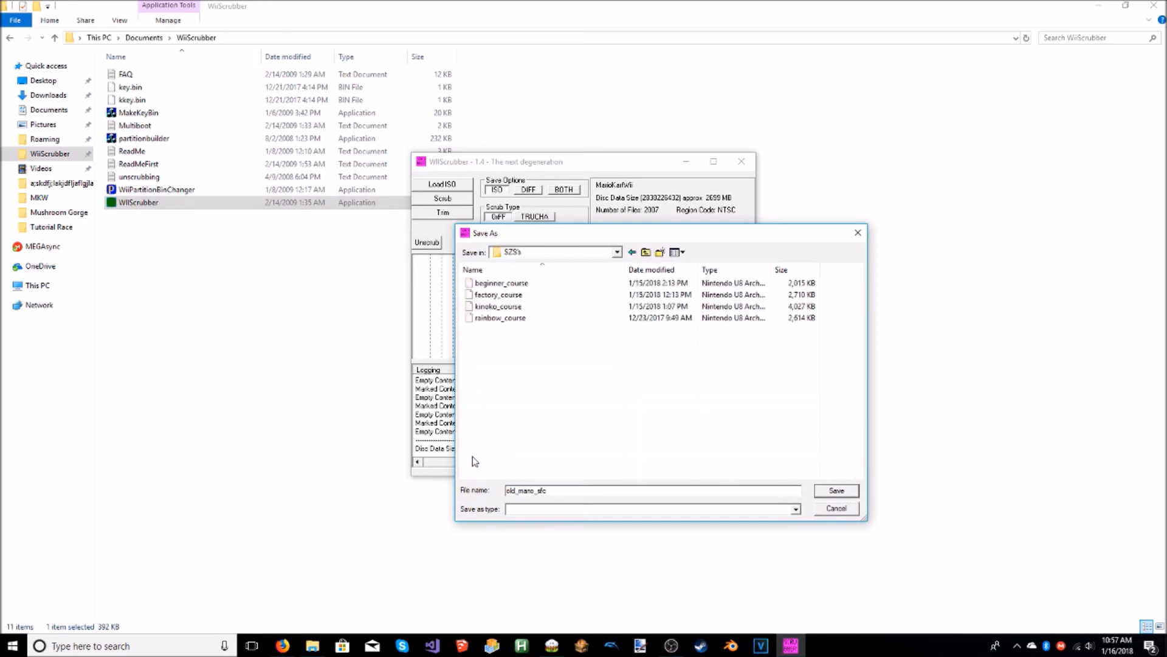
{"action": "left_click", "coordinate": [834, 490]}
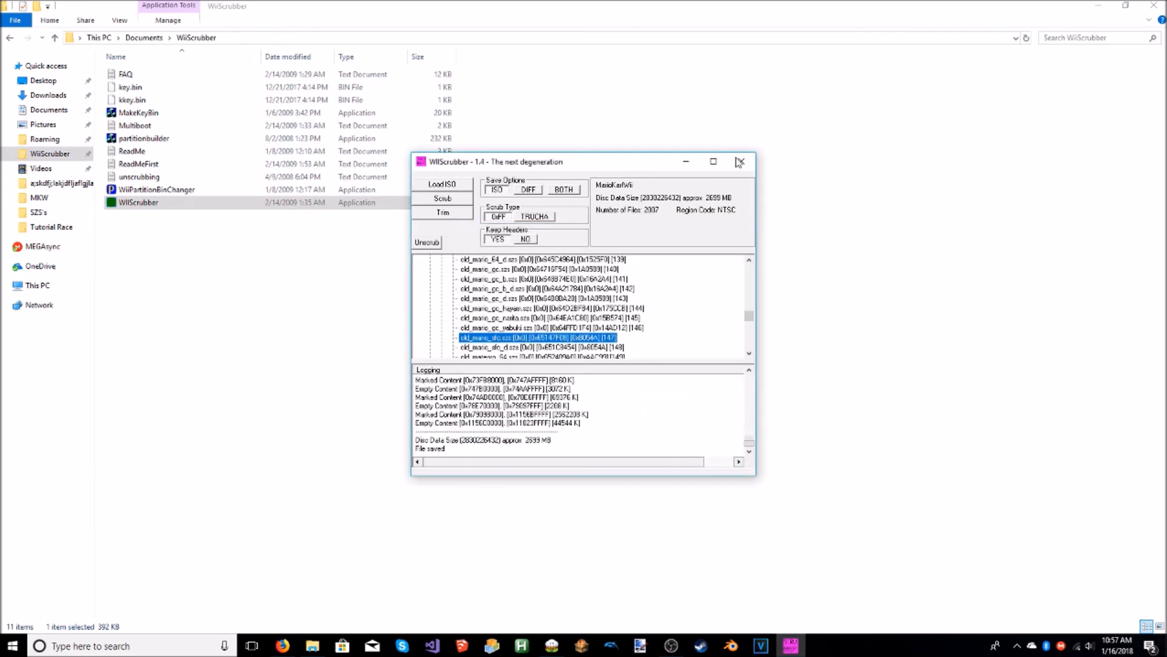
Step: Close WiiScrubber and open the extracted old_mario_sfc archive from the SZS's folder in SZS Explorer
{"action": "left_click", "coordinate": [741, 161]}
{"action": "left_click", "coordinate": [573, 350]}
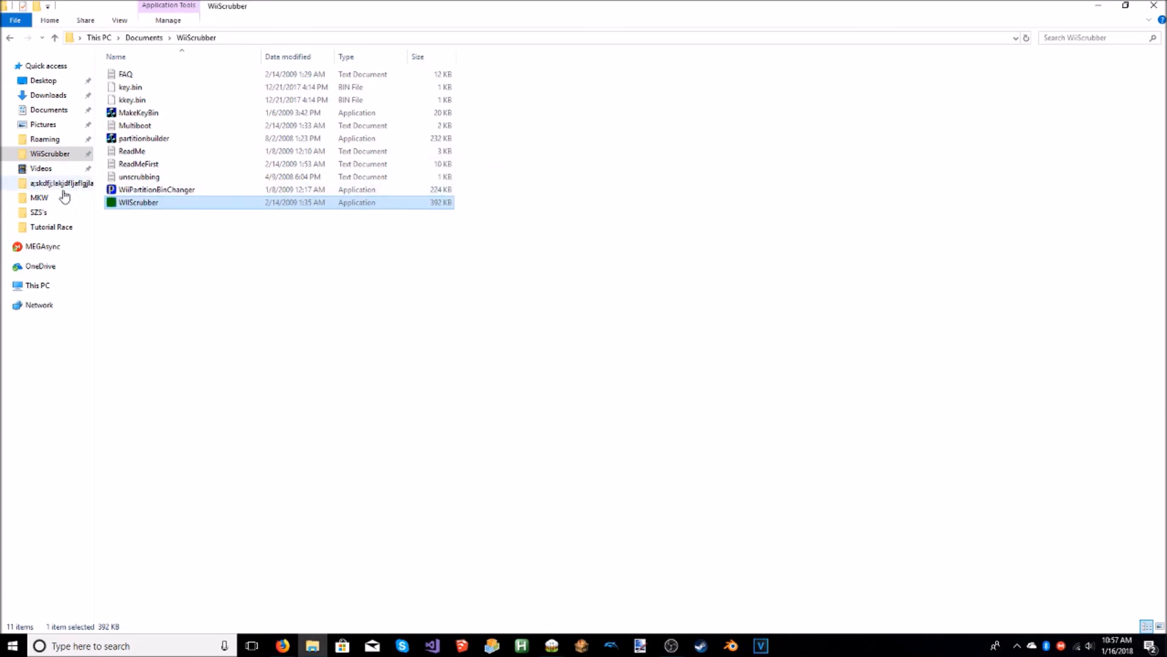
{"action": "left_click", "coordinate": [39, 212]}
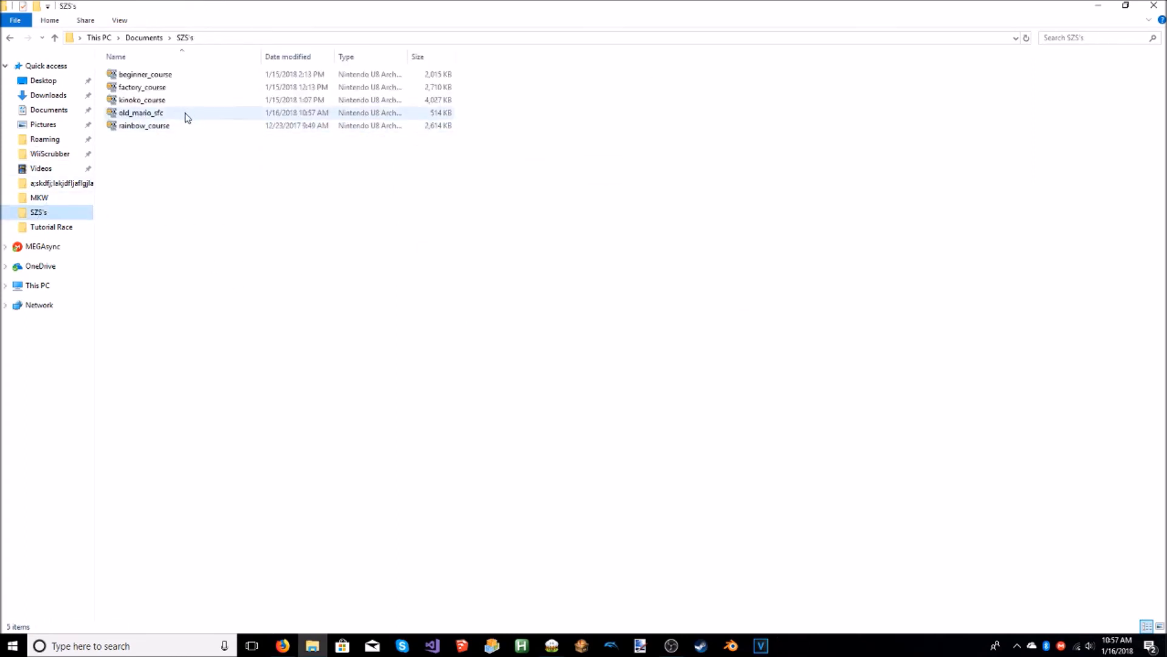
{"action": "double_click", "coordinate": [186, 116]}
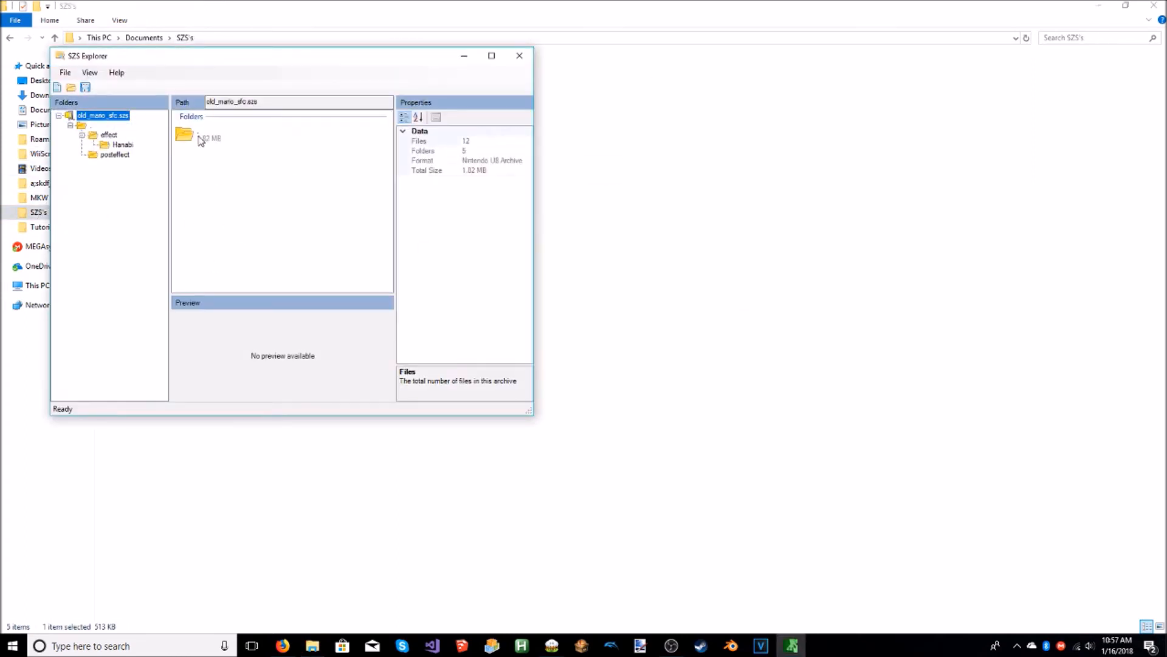
Step: Switch to Firefox, look up "kmp obj" and open the Mario Kart Wii KMP Object Query page
{"action": "left_click", "coordinate": [283, 646]}
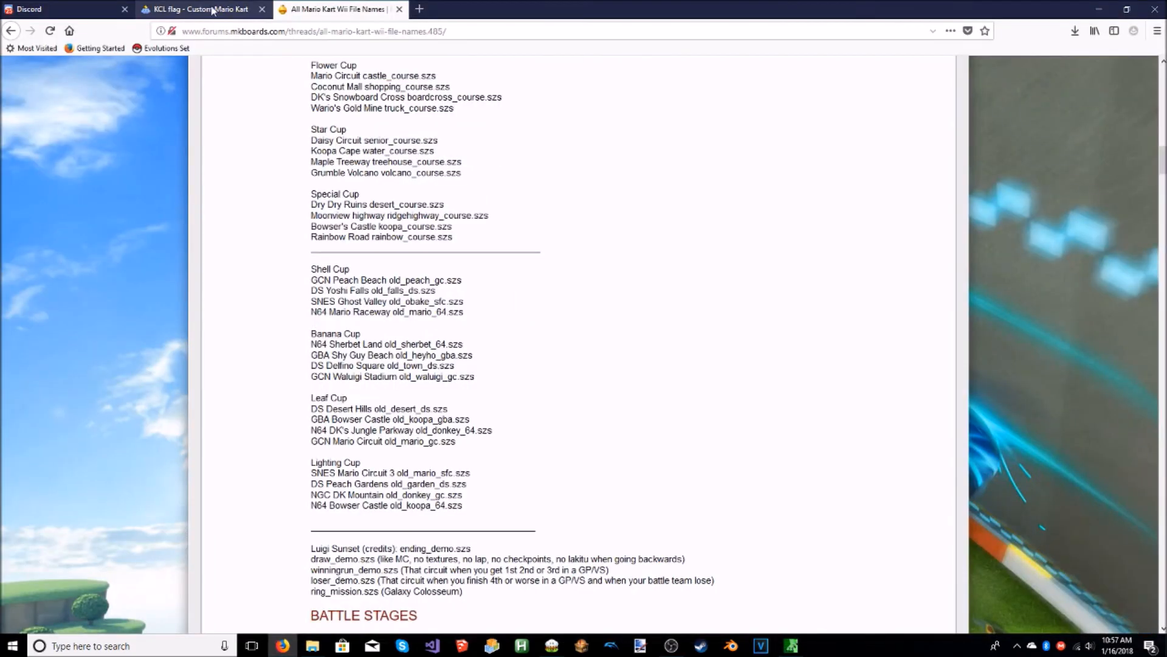
{"action": "left_click", "coordinate": [351, 30]}
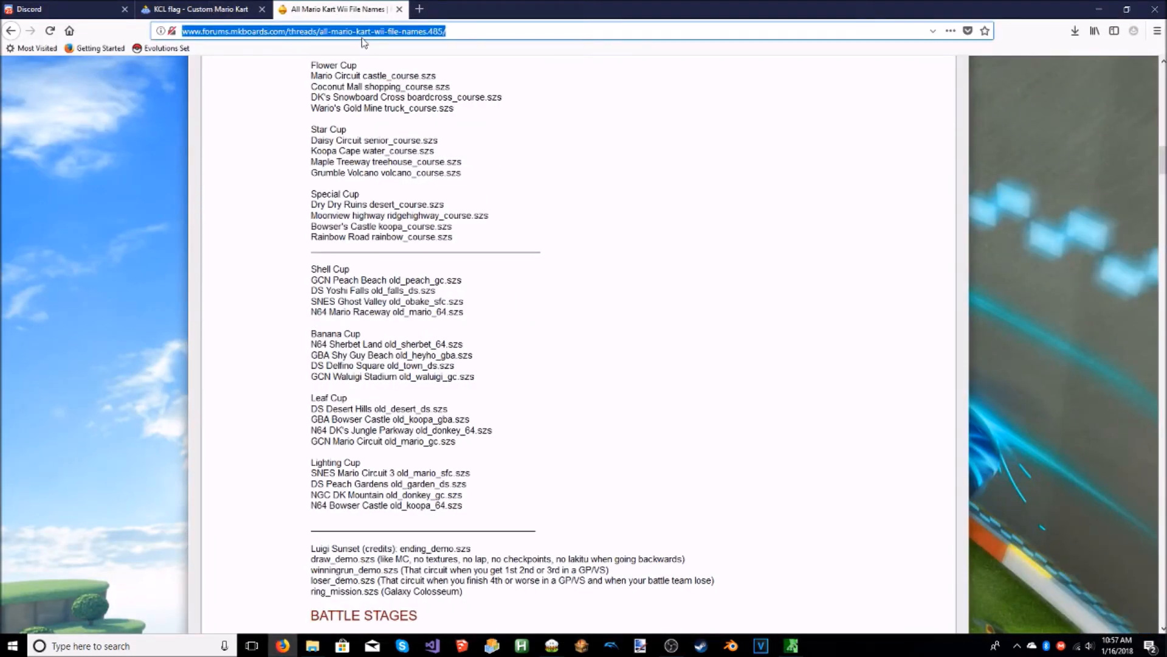
{"action": "type", "text": "kmp obj"}
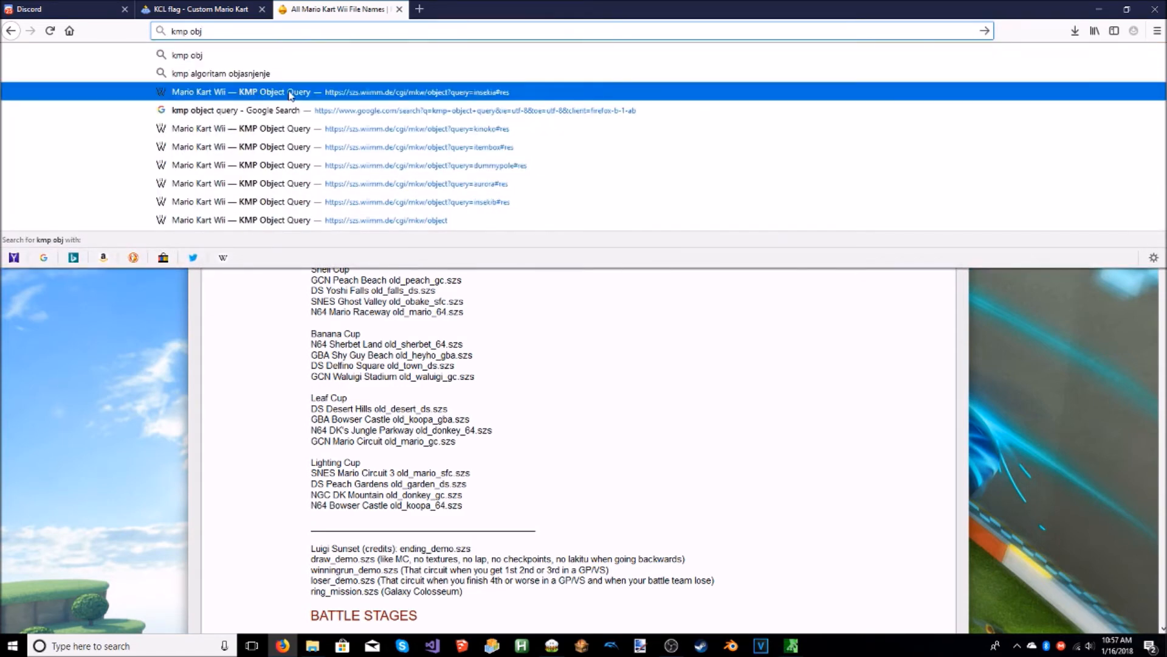
{"action": "left_click", "coordinate": [201, 92]}
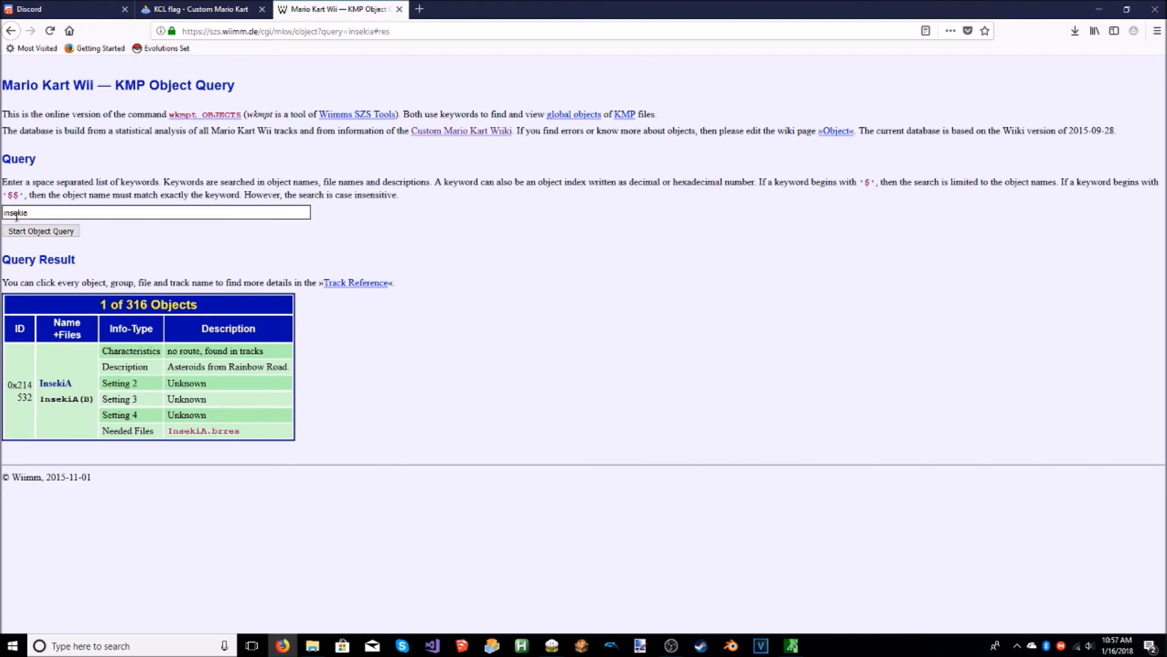
Step: Replace the query keyword with "oil" and run the object query
{"action": "double_click", "coordinate": [54, 214]}
{"action": "key", "text": "BackSpace"}
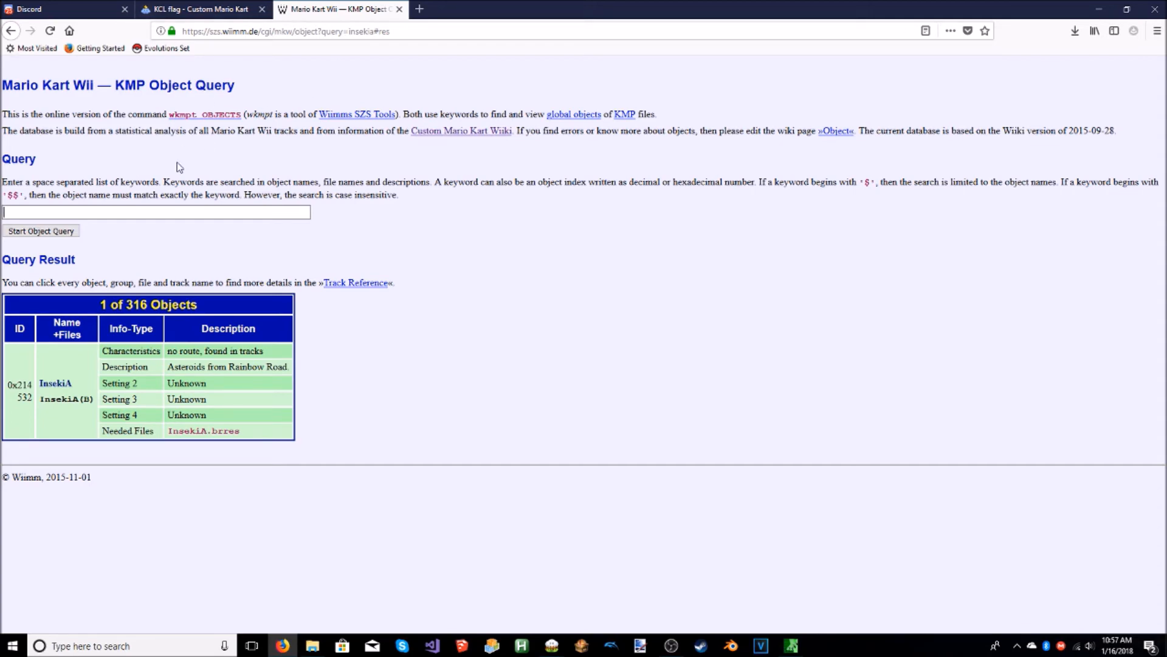
{"action": "left_click", "coordinate": [63, 214]}
{"action": "left_click", "coordinate": [63, 216]}
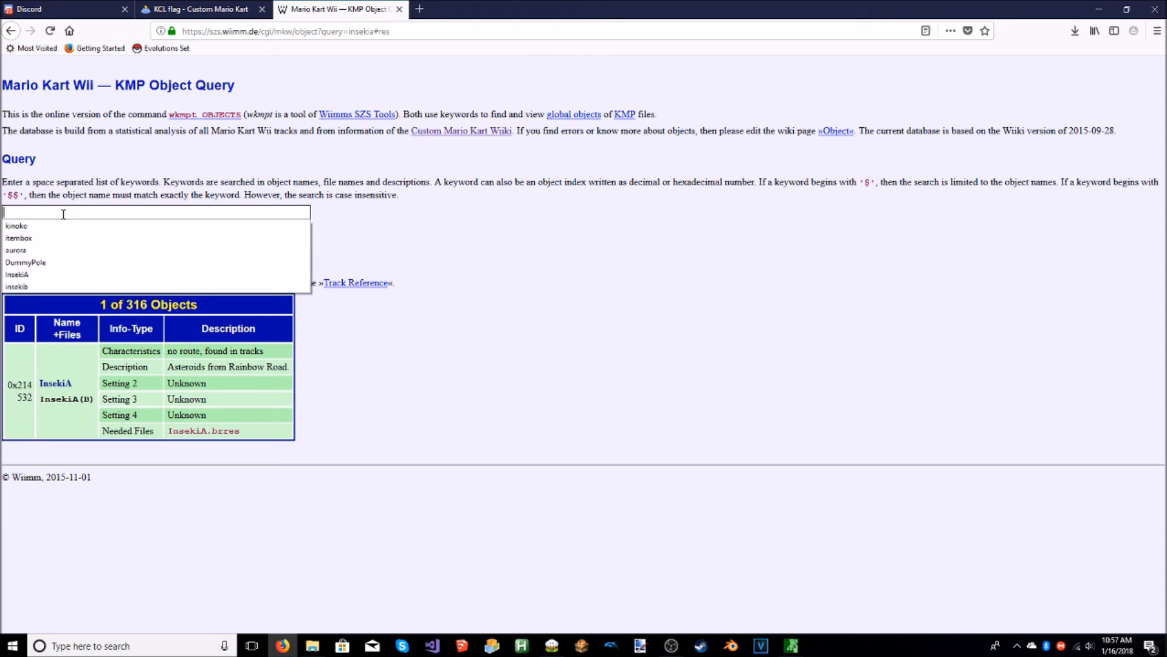
{"action": "type", "text": "oil"}
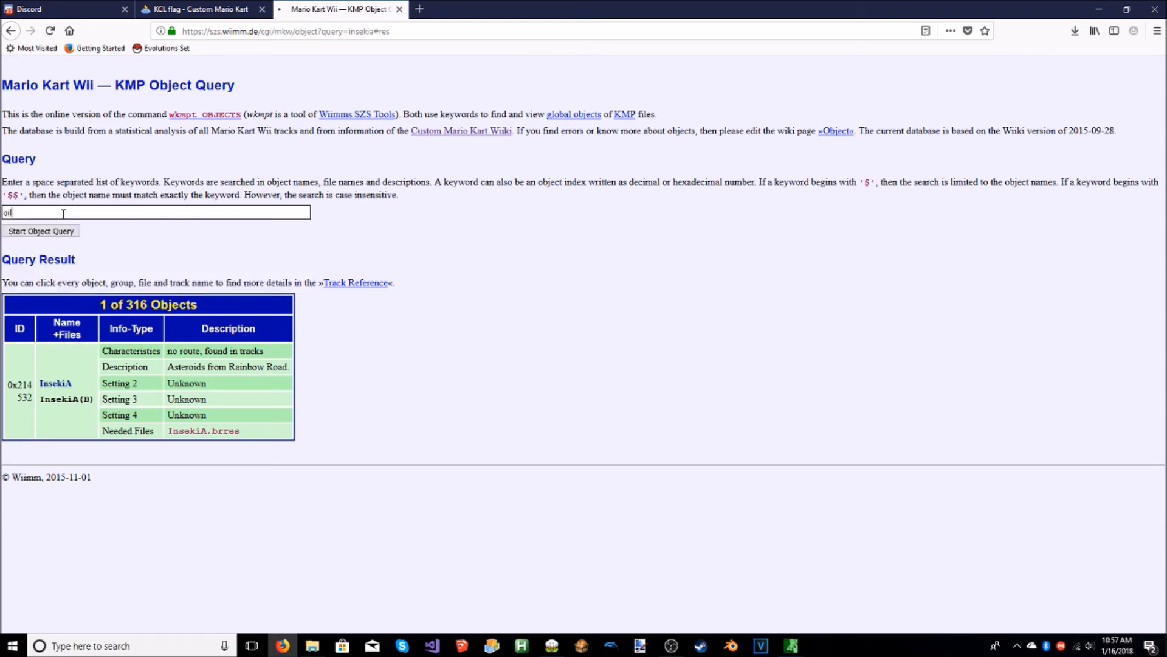
{"action": "key", "text": "Return"}
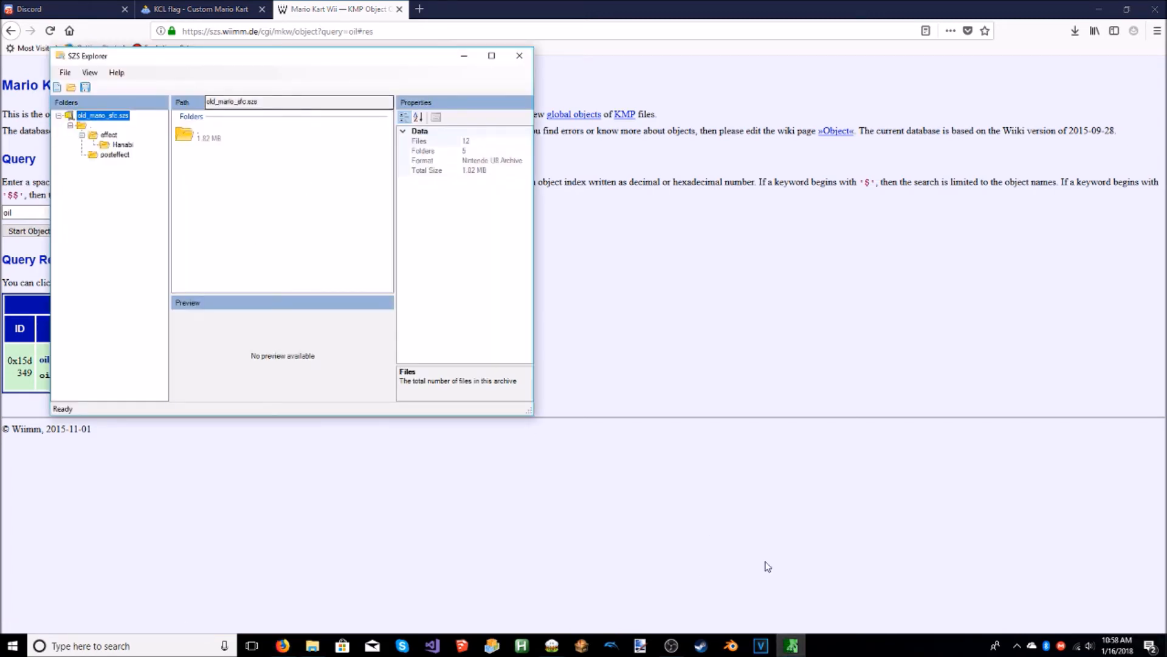
Step: Export oilSFC.brres from the old_mario_sfc archive into a new OilSFC folder inside Tutorial Race, and close the archive
{"action": "double_click", "coordinate": [187, 136]}
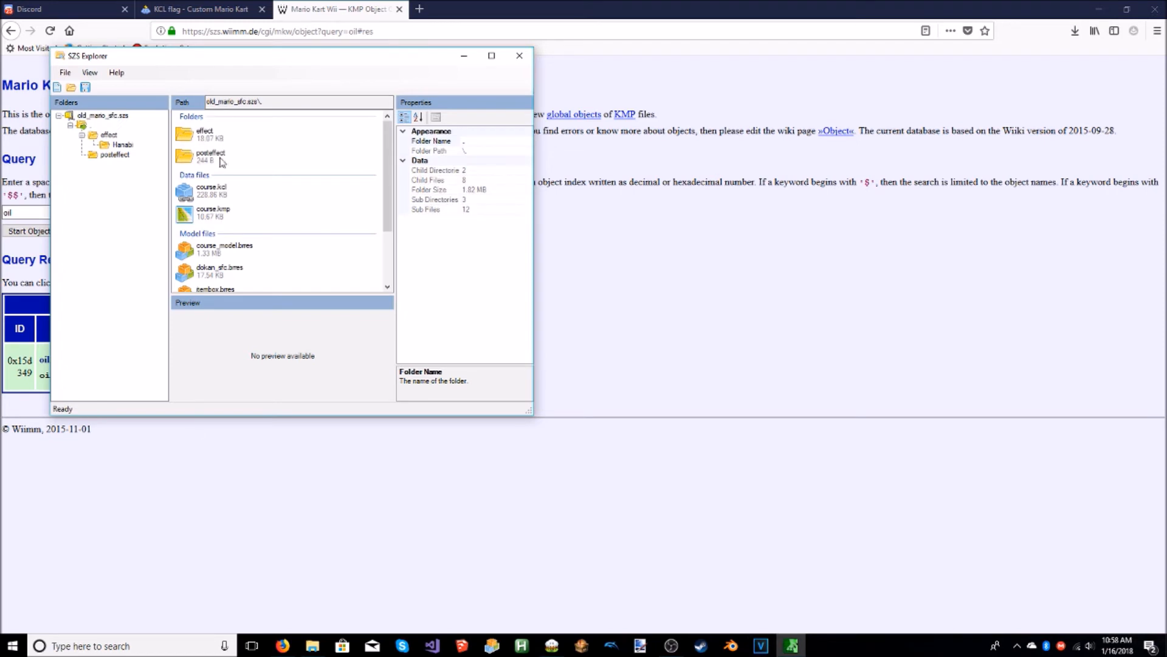
{"action": "scroll", "coordinate": [244, 179], "scroll_direction": "down", "scroll_amount": 3}
{"action": "right_click", "coordinate": [210, 254]}
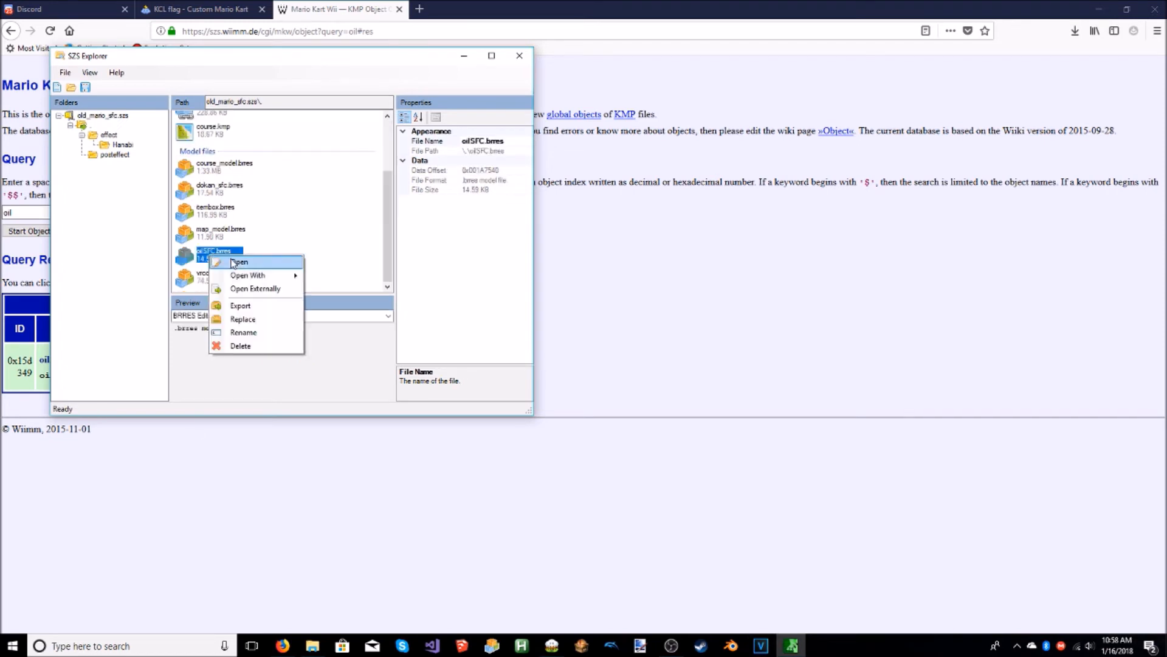
{"action": "left_click", "coordinate": [265, 306]}
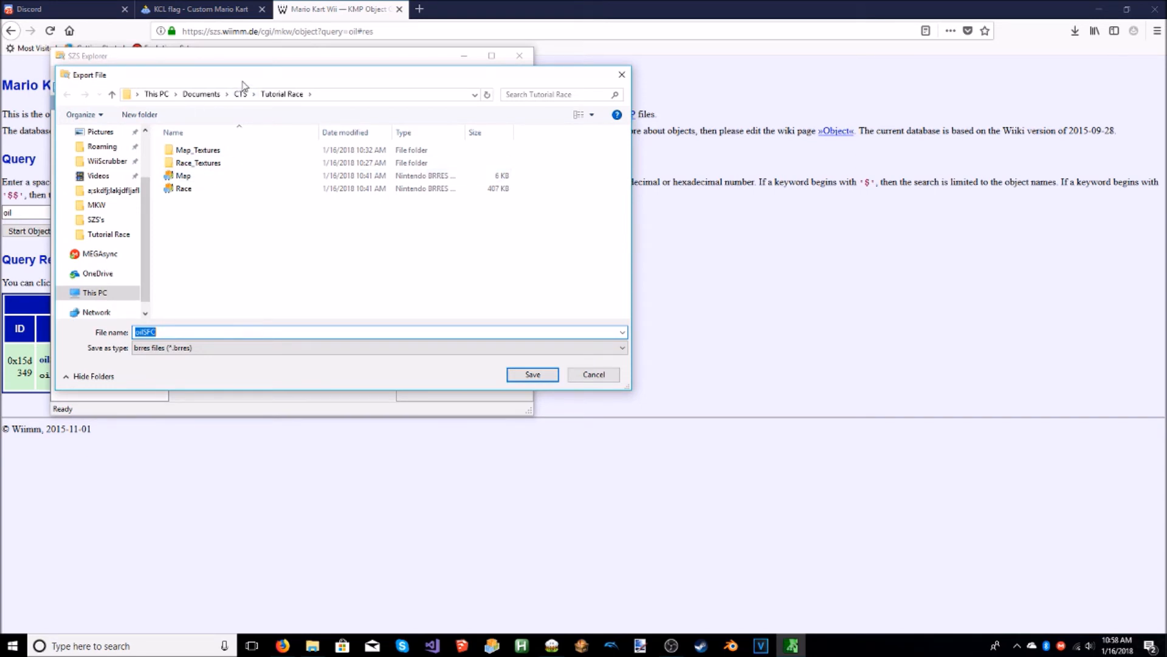
{"action": "left_click", "coordinate": [147, 116]}
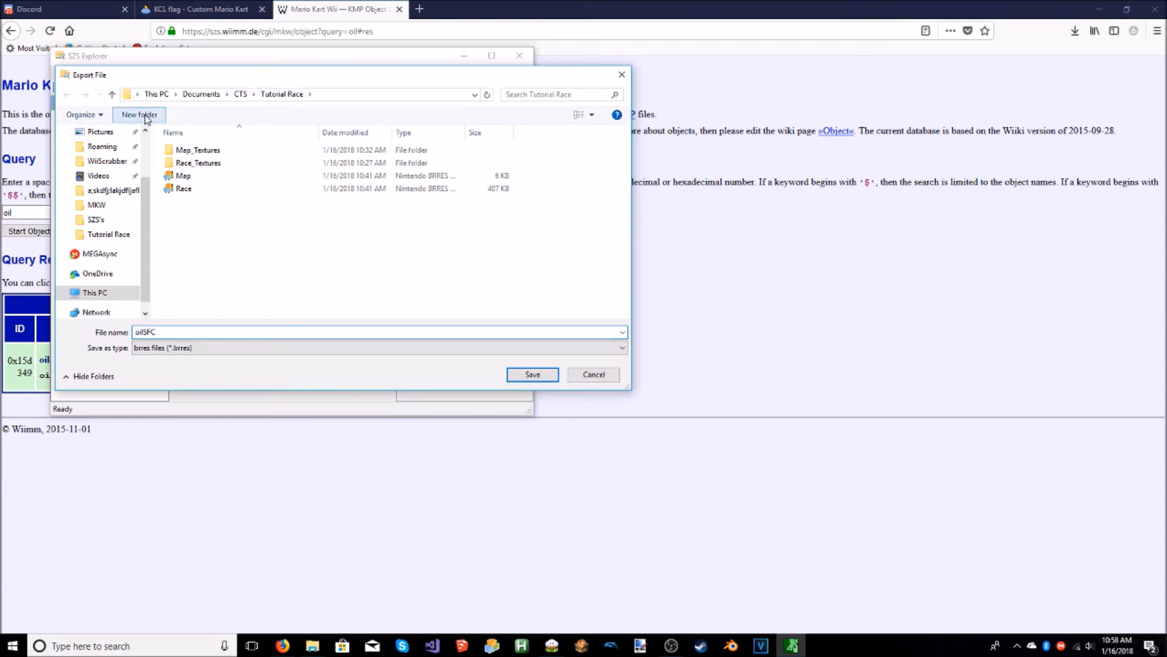
{"action": "type", "text": "OilSFC"}
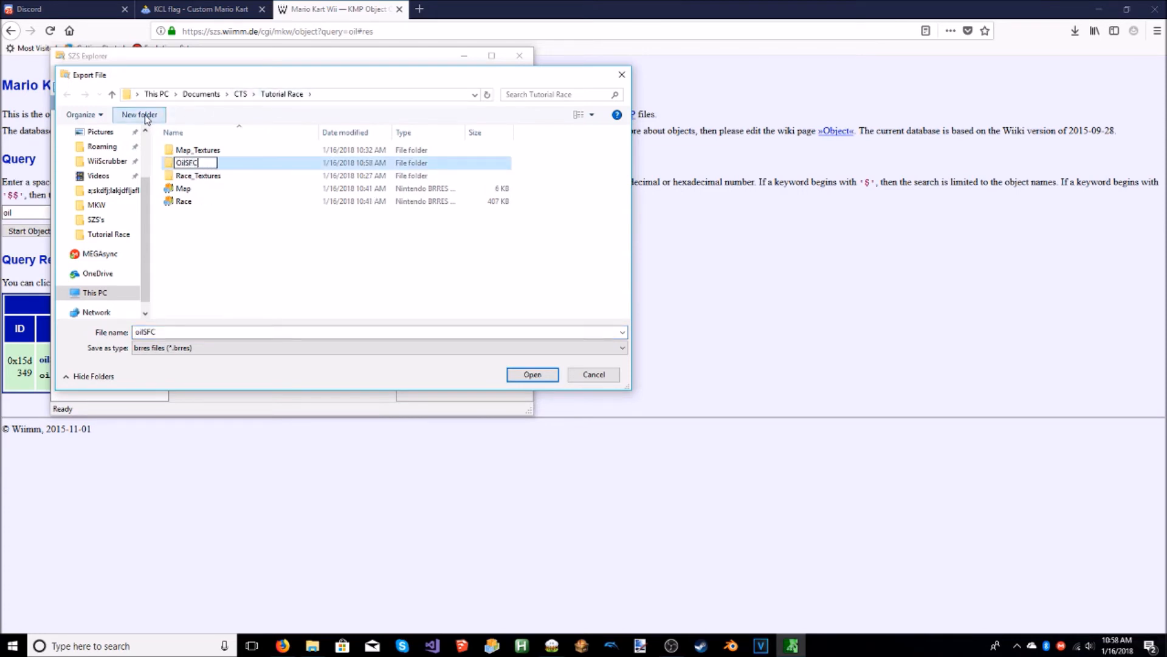
{"action": "key", "text": "Return"}
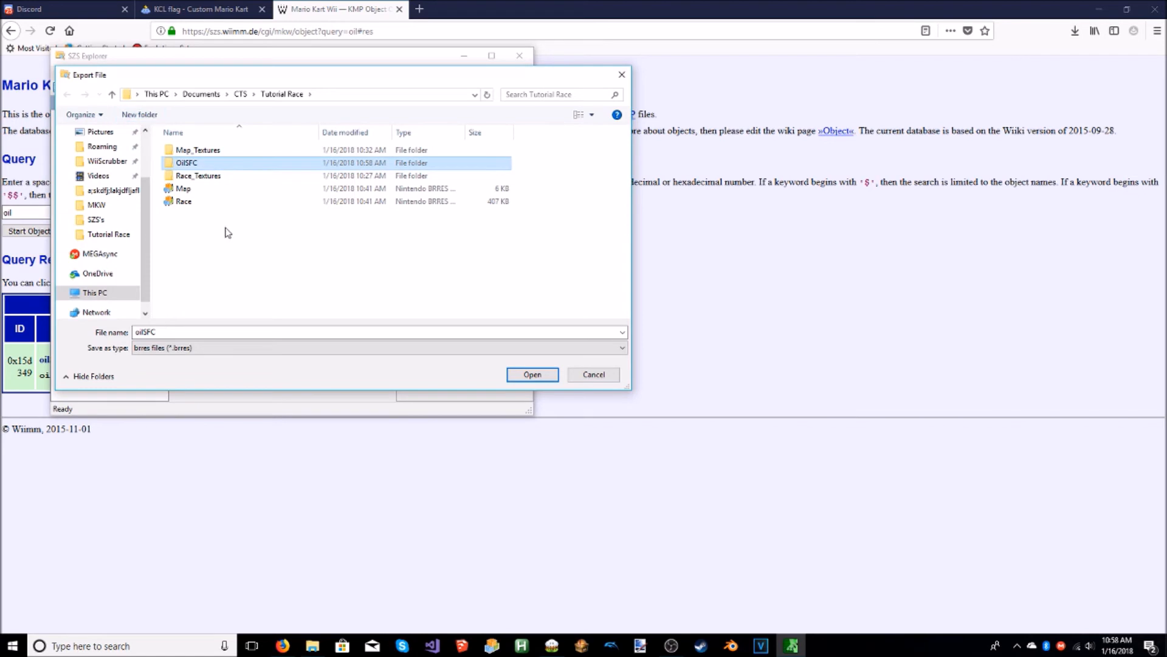
{"action": "double_click", "coordinate": [231, 165]}
{"action": "left_click", "coordinate": [532, 373]}
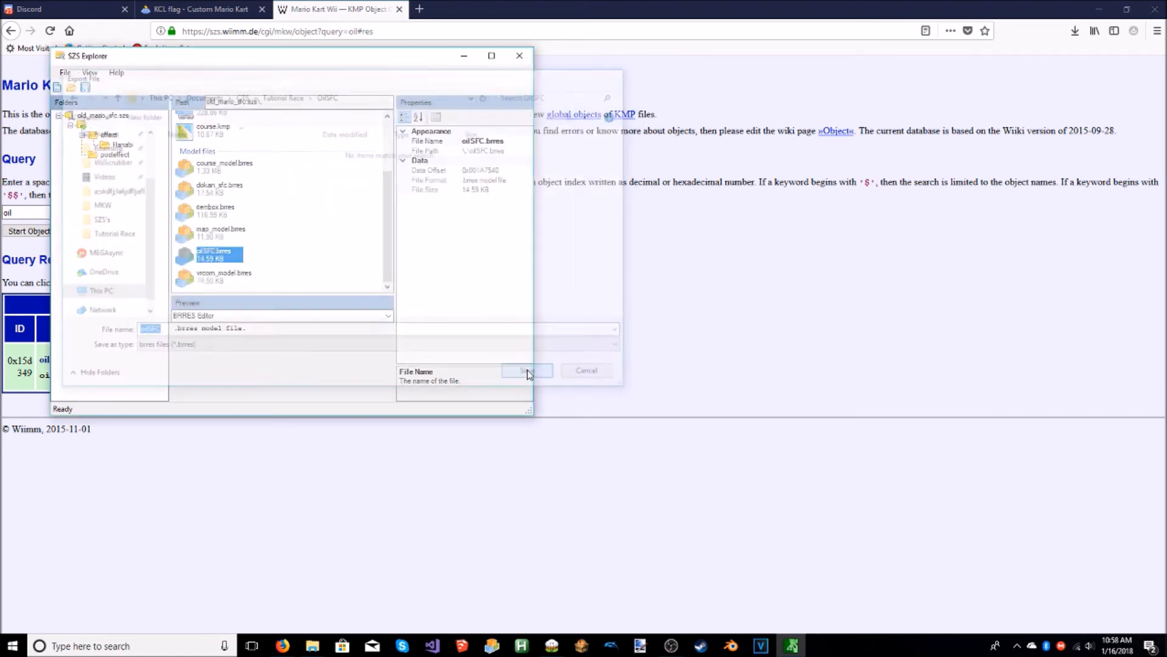
{"action": "left_click", "coordinate": [521, 54]}
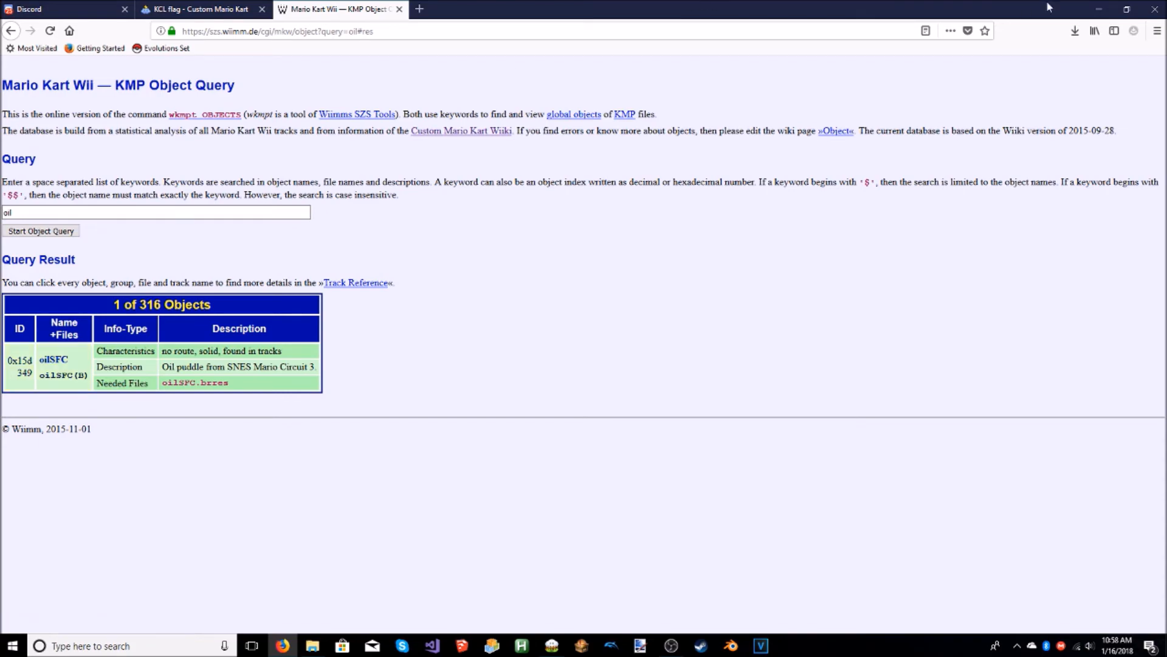
Step: Leave Firefox and open the kinoko_course archive from the Tutorial Race folder in SZS Explorer
{"action": "left_click", "coordinate": [1099, 9]}
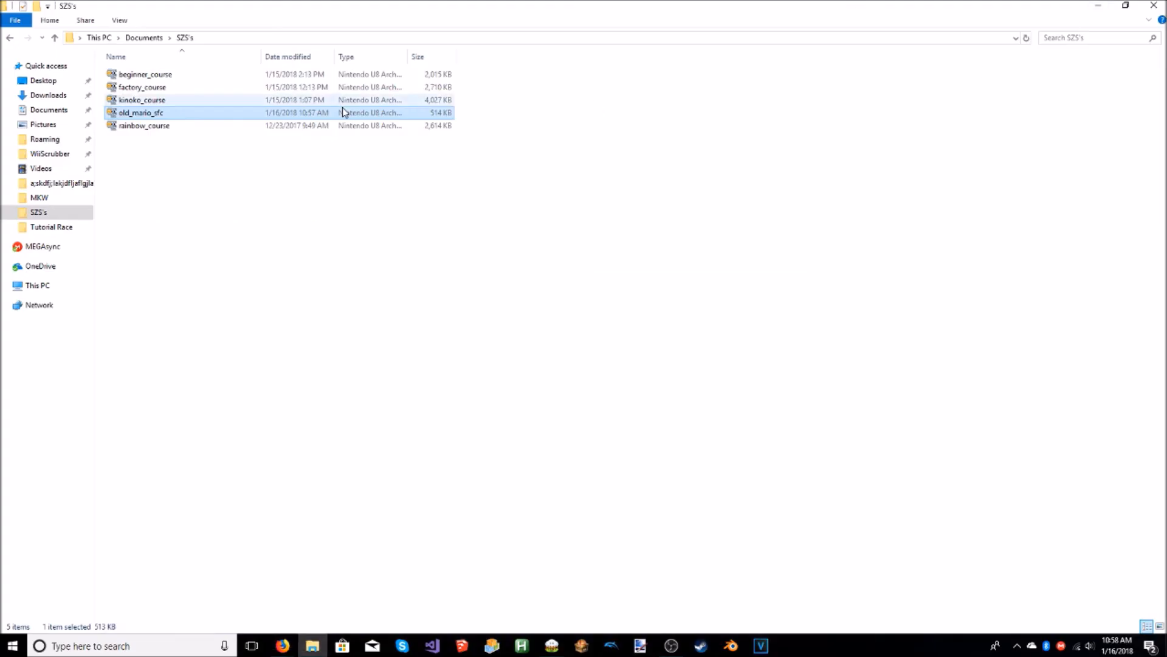
{"action": "left_click", "coordinate": [49, 227]}
{"action": "double_click", "coordinate": [164, 193]}
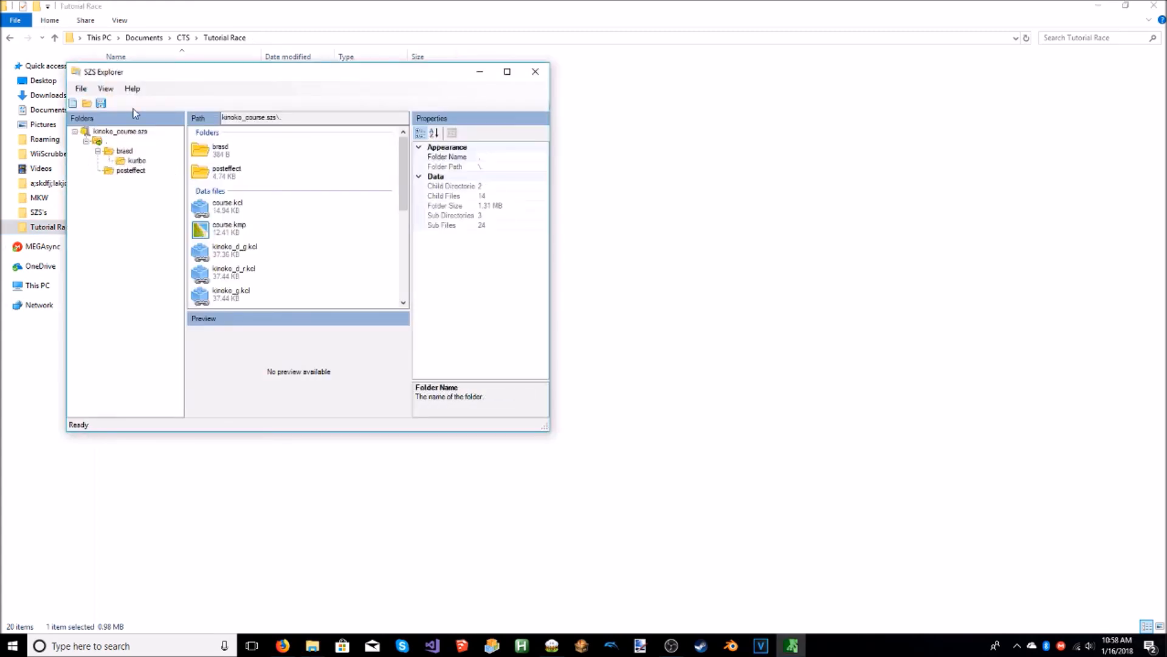
Step: Import oilSFC.brres from the OilSFC folder into the root of the kinoko_course archive, save the archive and close it
{"action": "scroll", "coordinate": [326, 263], "scroll_direction": "down", "scroll_amount": 5}
{"action": "right_click", "coordinate": [340, 207]}
{"action": "mouse_move", "coordinate": [383, 226]}
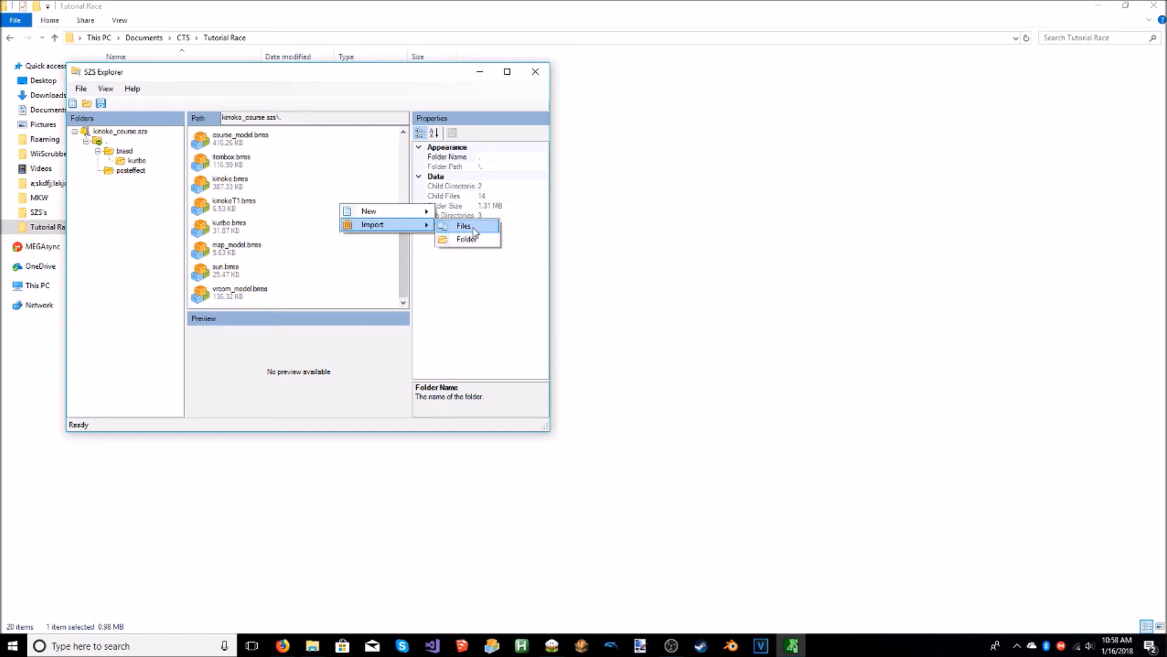
{"action": "left_click", "coordinate": [464, 226]}
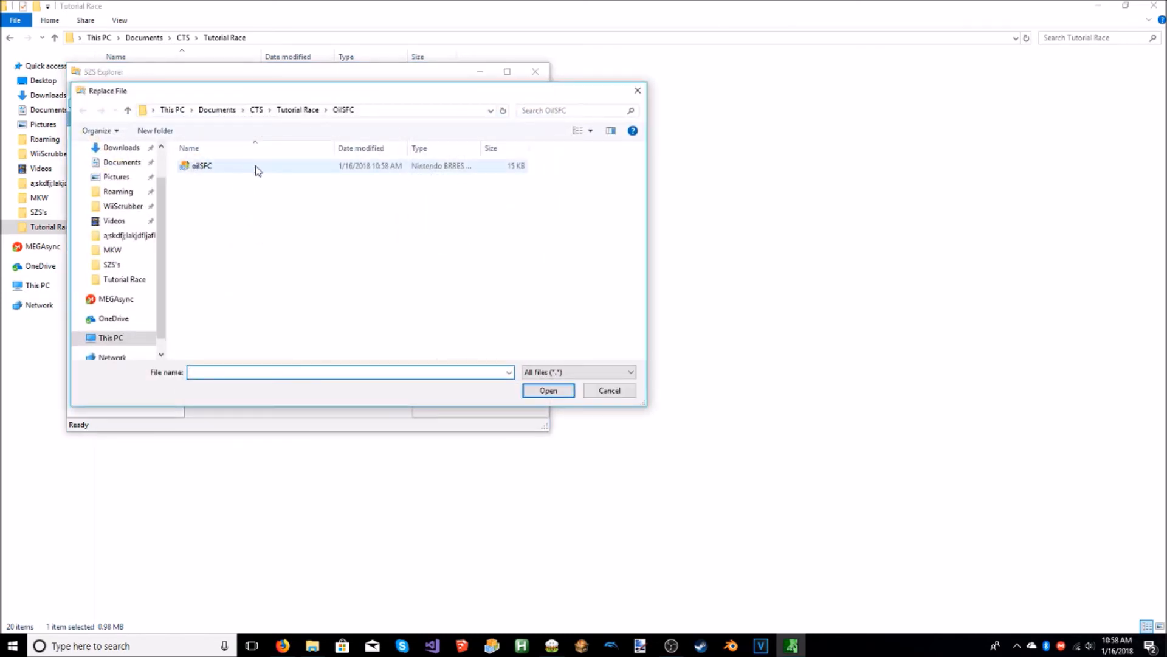
{"action": "double_click", "coordinate": [258, 171]}
{"action": "scroll", "coordinate": [304, 236], "scroll_direction": "down", "scroll_amount": 1}
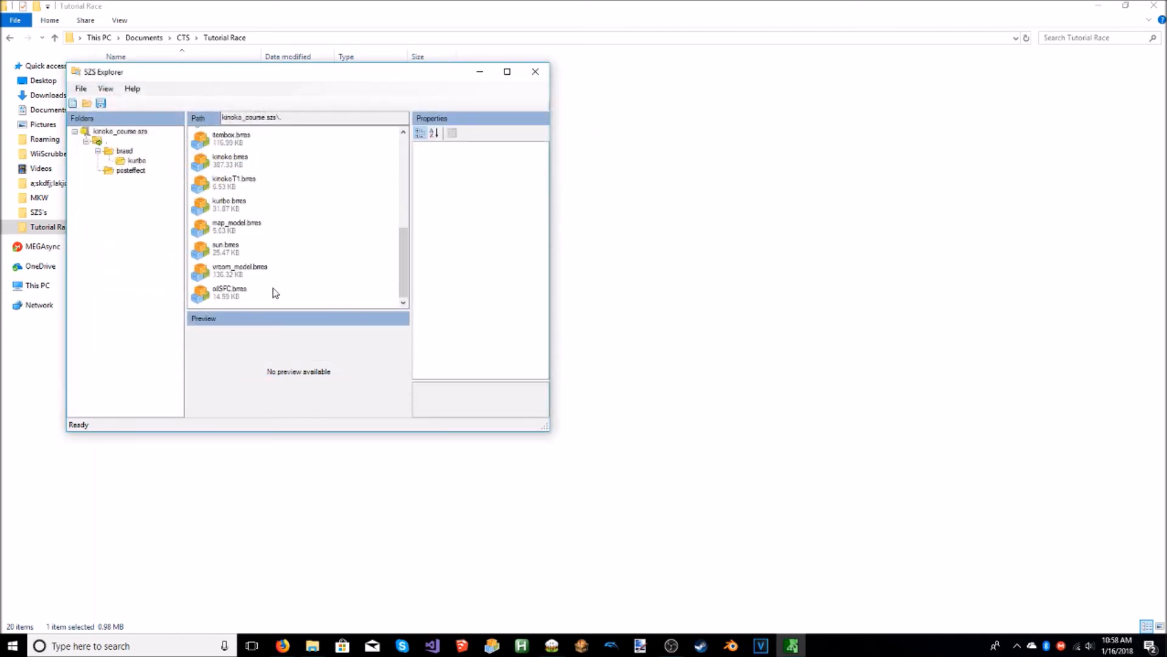
{"action": "scroll", "coordinate": [264, 291], "scroll_direction": "up", "scroll_amount": 5}
{"action": "scroll", "coordinate": [269, 271], "scroll_direction": "down", "scroll_amount": 2}
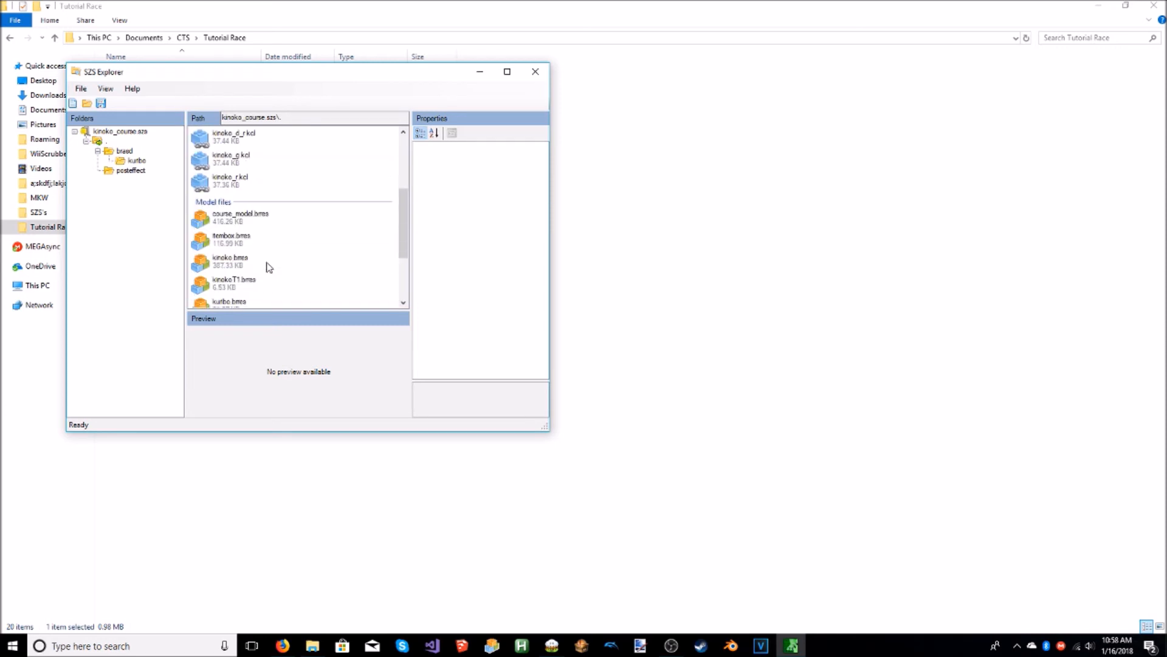
{"action": "scroll", "coordinate": [268, 214], "scroll_direction": "up", "scroll_amount": 3}
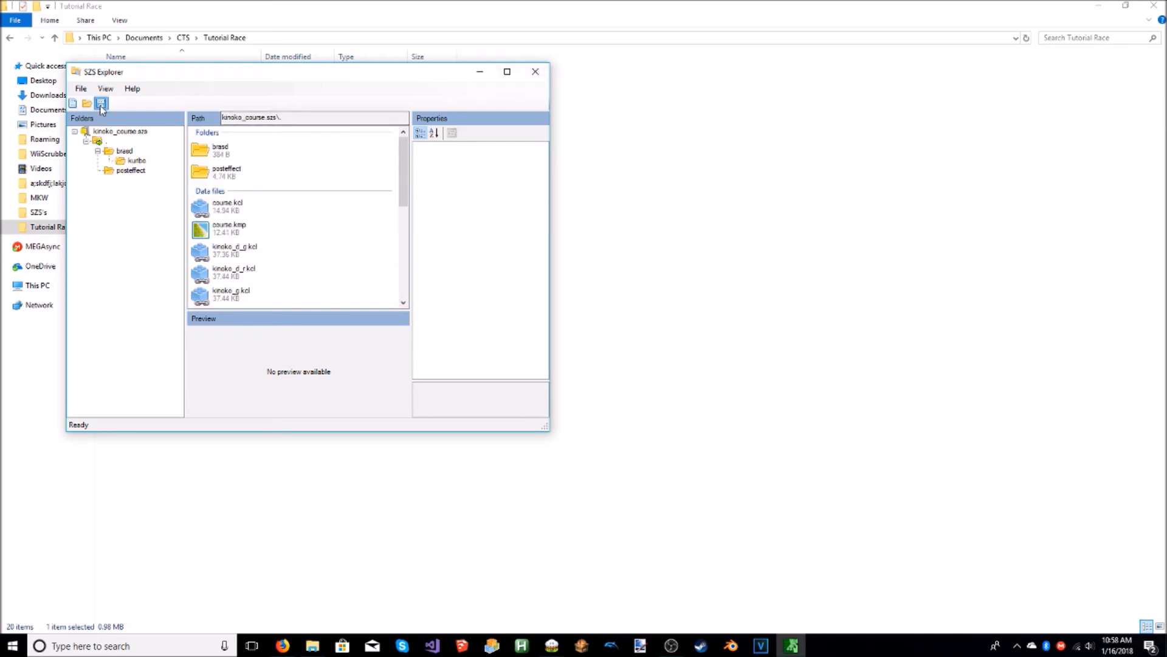
{"action": "left_click", "coordinate": [535, 71]}
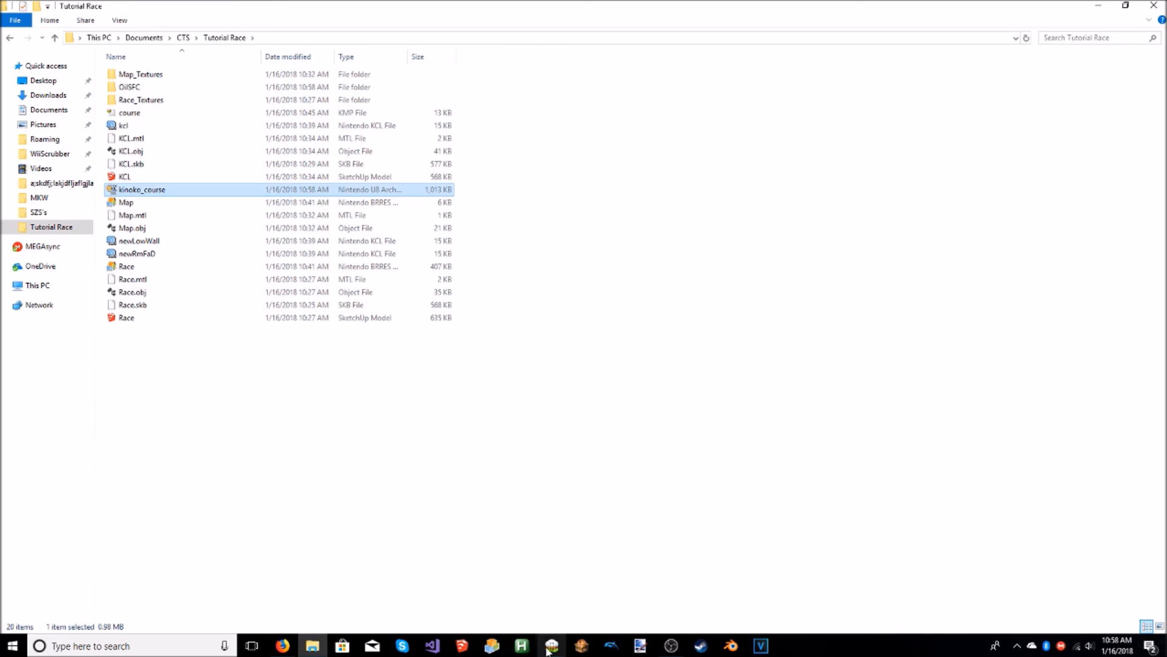
Step: Switch to KMP Cloud, add a new object group under Objects and rename it oilSFC
{"action": "left_click", "coordinate": [550, 648]}
{"action": "left_click", "coordinate": [35, 84]}
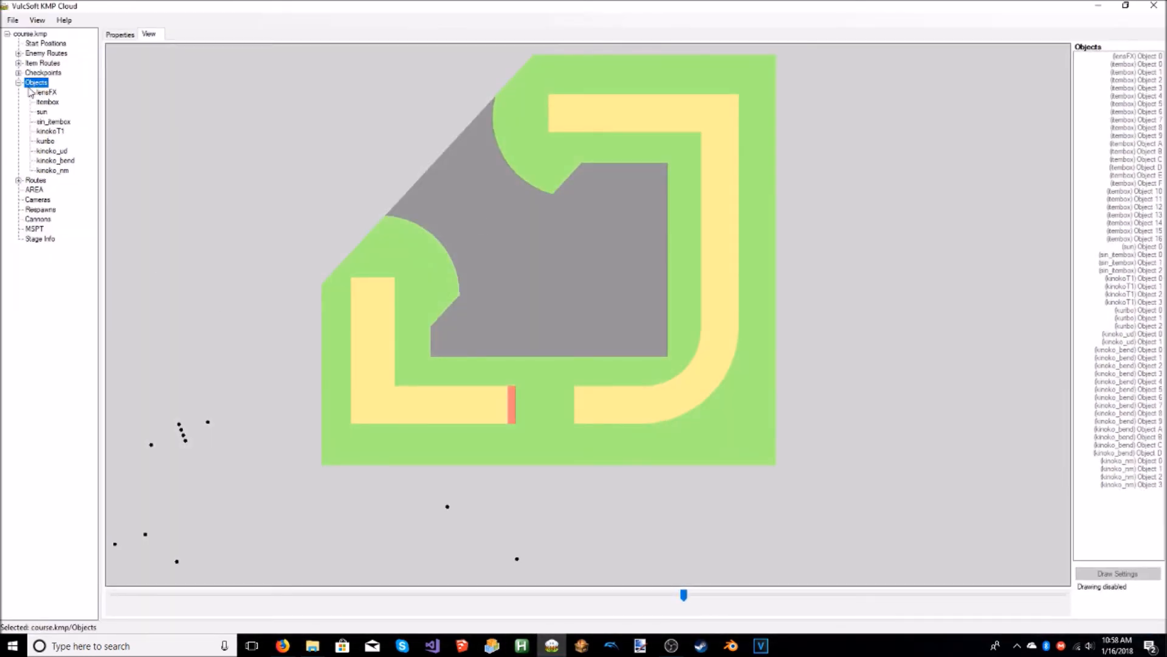
{"action": "right_click", "coordinate": [31, 82]}
{"action": "left_click", "coordinate": [72, 90]}
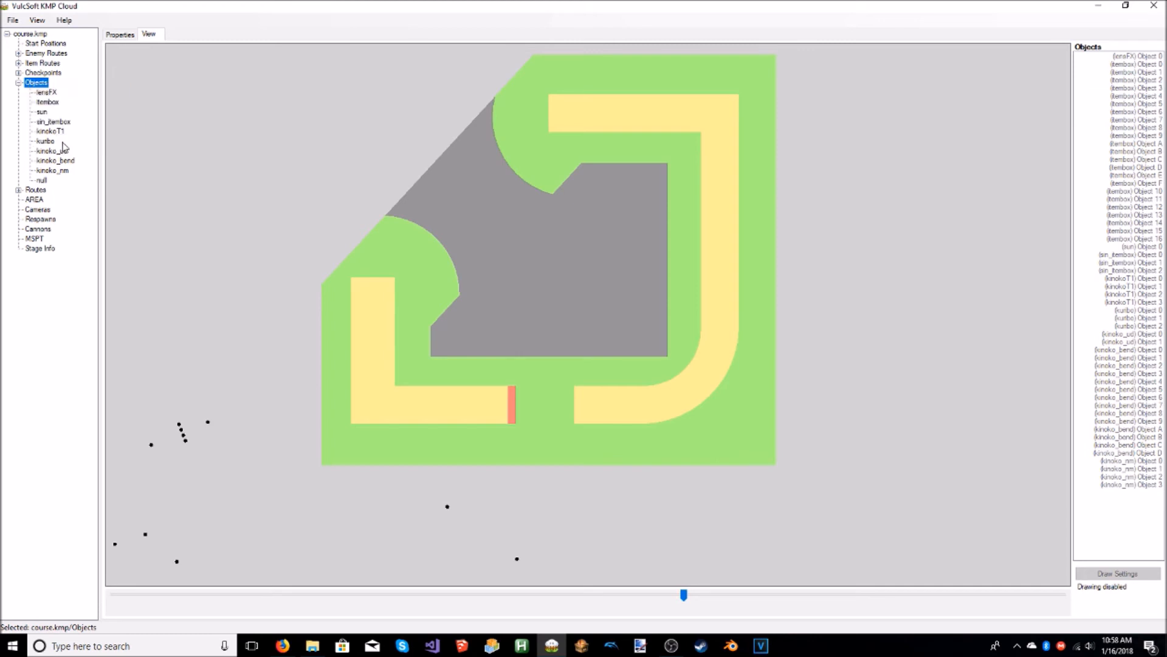
{"action": "right_click", "coordinate": [42, 181]}
{"action": "left_click", "coordinate": [76, 215]}
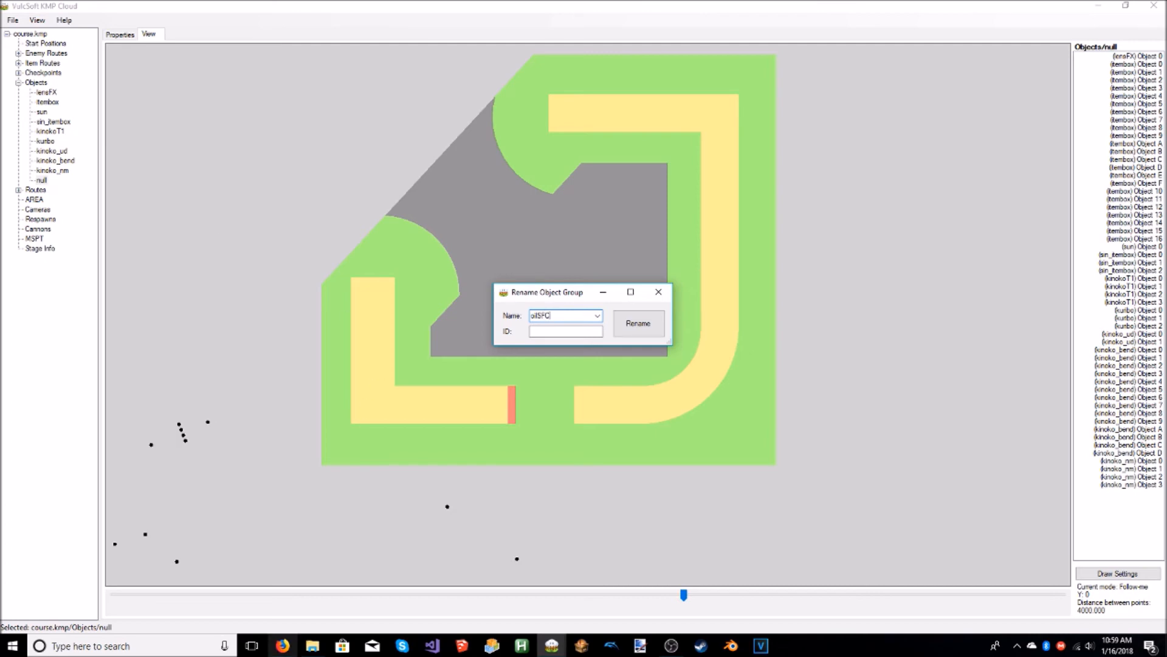
{"action": "left_click", "coordinate": [282, 646]}
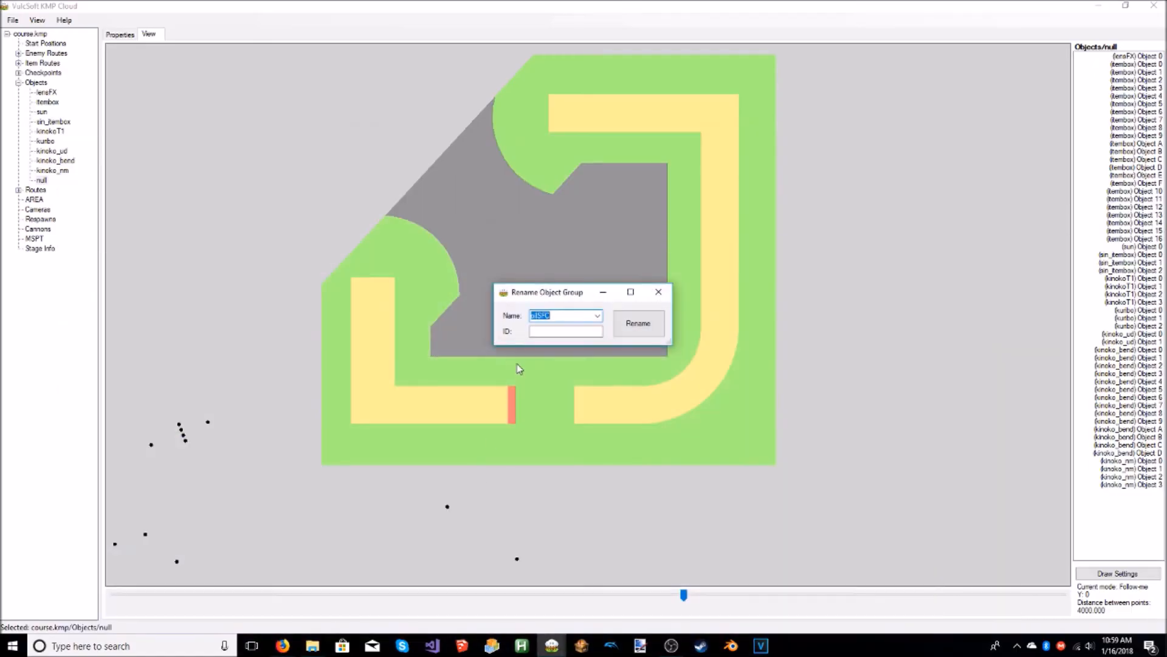
{"action": "type", "text": "oilSFC"}
{"action": "left_click", "coordinate": [638, 337]}
Step: Scatter 20 oilSFC objects across the uppermost yellow straight of the track
{"action": "left_click", "coordinate": [48, 181]}
{"action": "left_click_drag", "start_coordinate": [691, 392], "coordinate": [587, 538]}
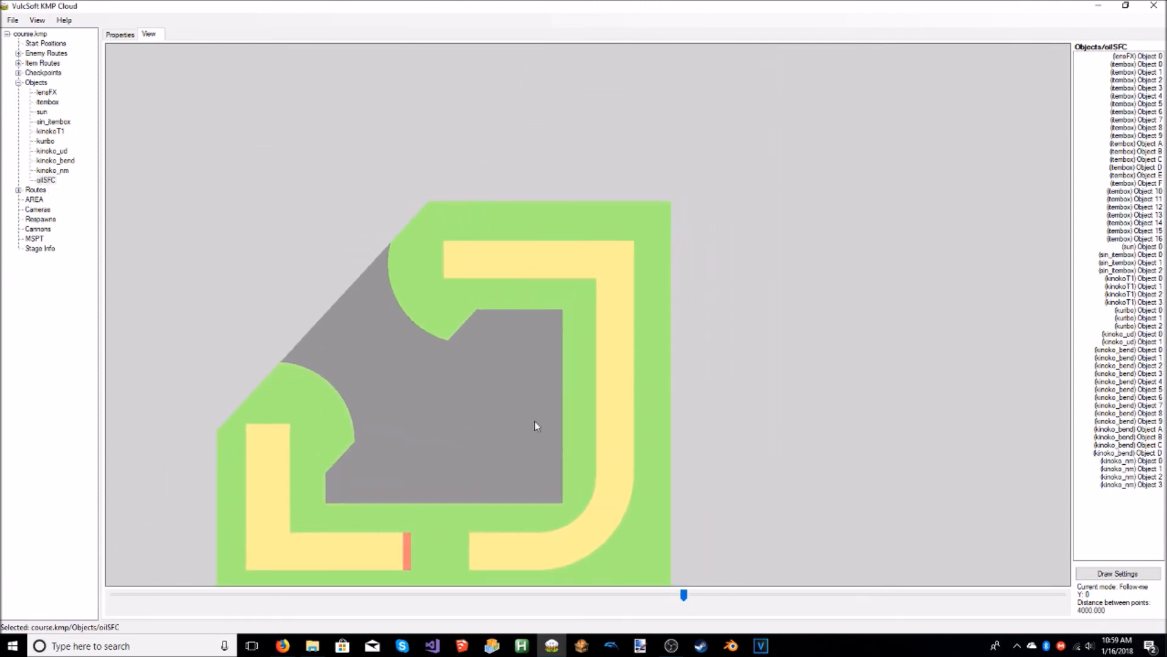
{"action": "left_click", "coordinate": [454, 249]}
{"action": "left_click", "coordinate": [485, 249]}
{"action": "left_click", "coordinate": [532, 250]}
{"action": "left_click", "coordinate": [514, 262]}
{"action": "left_click", "coordinate": [513, 271]}
{"action": "left_click", "coordinate": [539, 265]}
{"action": "left_click", "coordinate": [558, 256]}
{"action": "left_click", "coordinate": [573, 273]}
{"action": "left_click", "coordinate": [589, 262]}
{"action": "key", "text": "Return"}
Step: Set PositionY to 3280.99 for every oilSFC object, index 00 through 13
{"action": "left_click", "coordinate": [133, 35]}
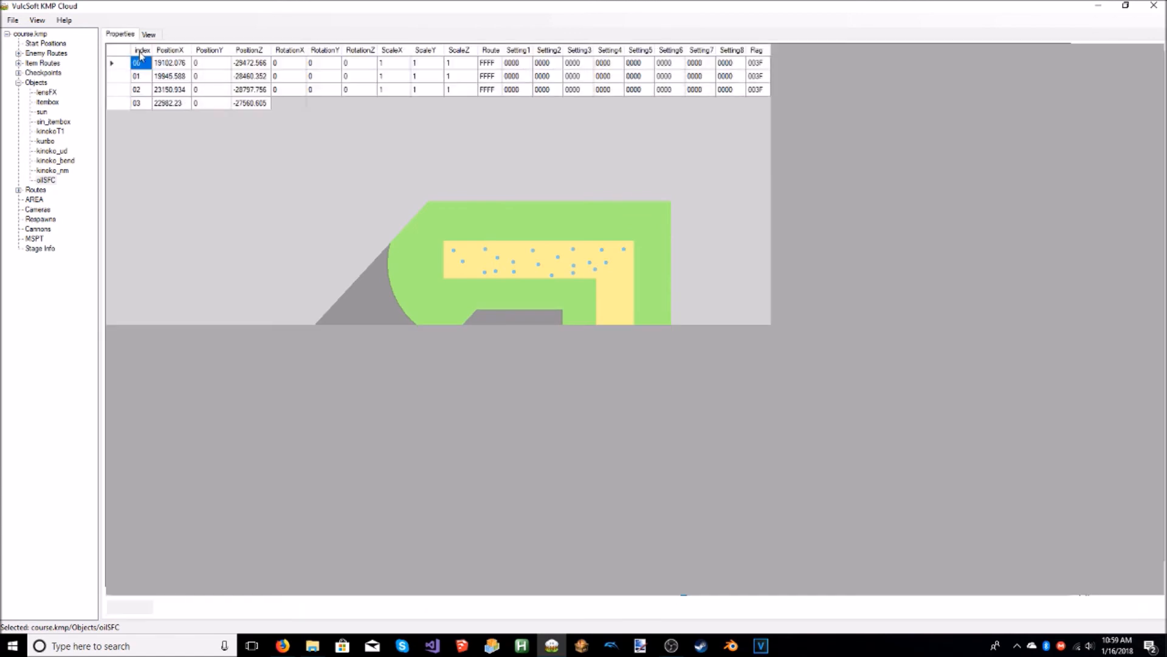
{"action": "left_click", "coordinate": [120, 65]}
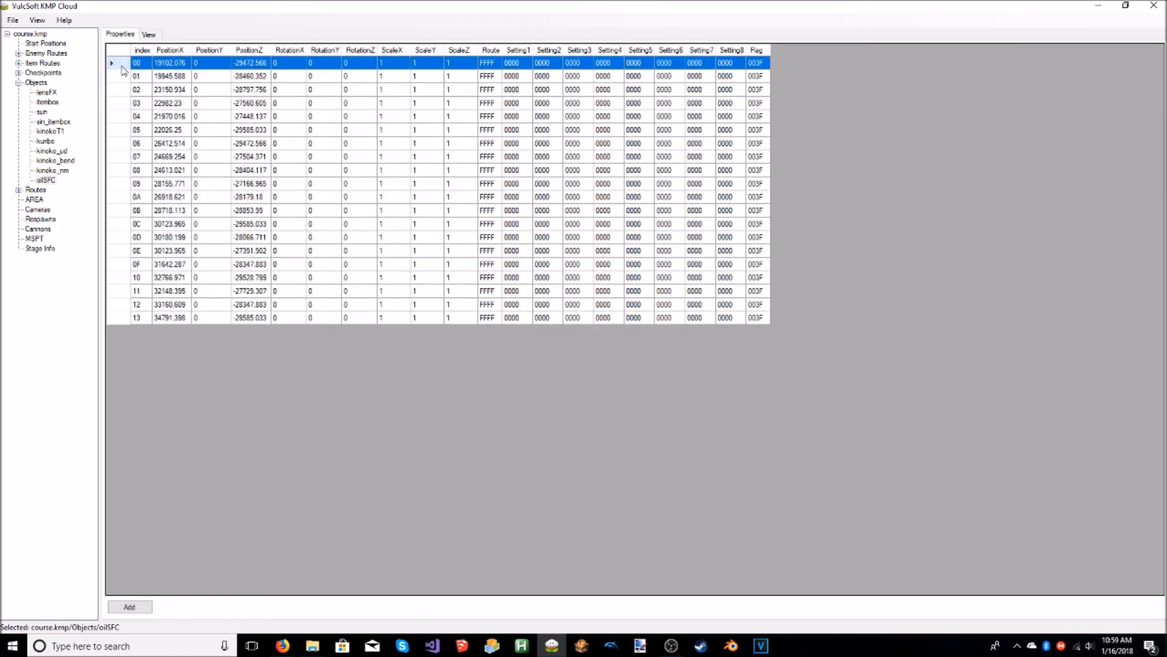
{"action": "left_click", "coordinate": [113, 78]}
{"action": "left_click", "coordinate": [112, 92]}
{"action": "left_click", "coordinate": [115, 105]}
{"action": "left_click", "coordinate": [116, 118]}
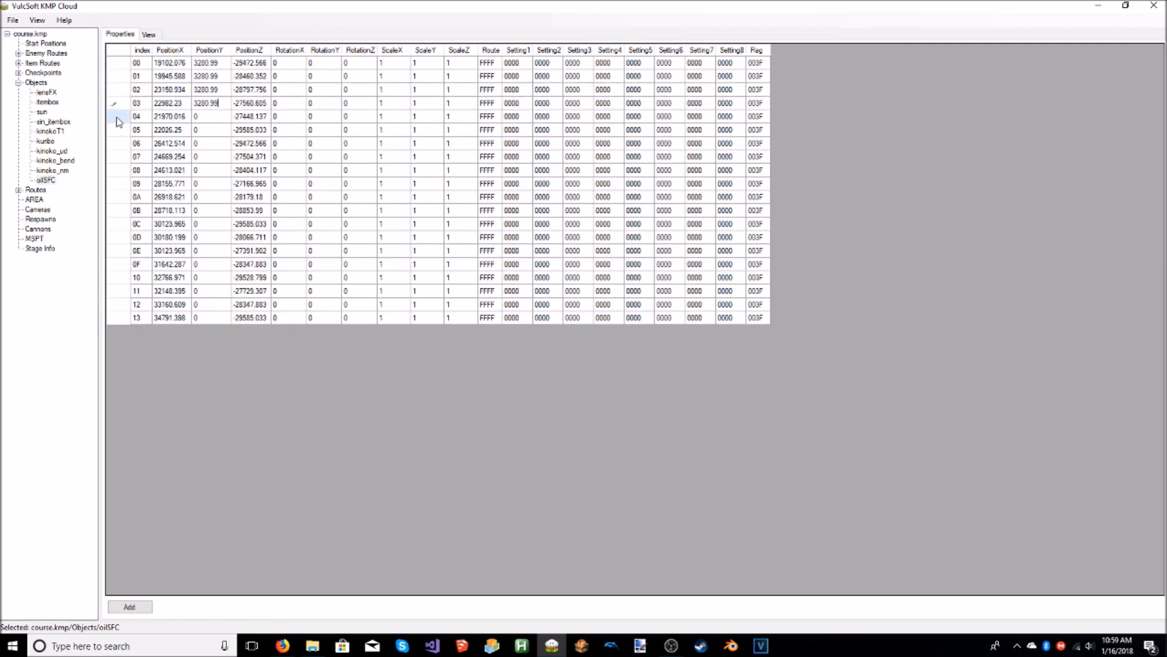
{"action": "left_click", "coordinate": [120, 130]}
{"action": "left_click", "coordinate": [120, 144]}
{"action": "left_click", "coordinate": [121, 158]}
{"action": "left_click", "coordinate": [122, 171]}
{"action": "left_click", "coordinate": [120, 183]}
{"action": "left_click", "coordinate": [119, 197]}
{"action": "left_click", "coordinate": [118, 210]}
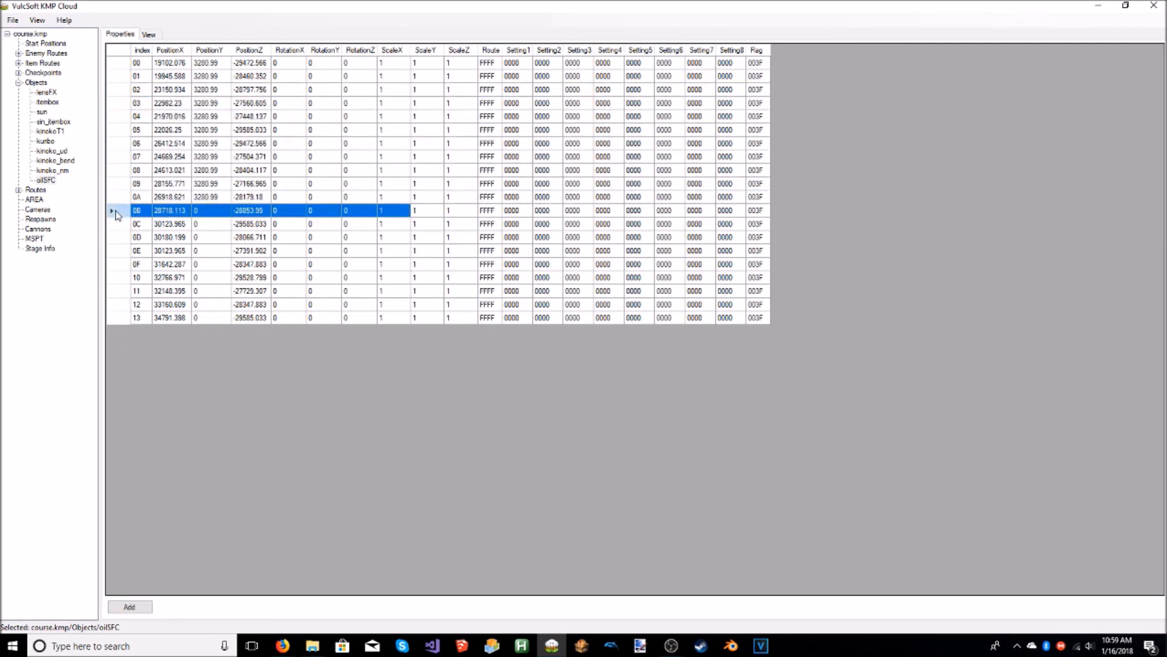
{"action": "left_click", "coordinate": [117, 225]}
{"action": "left_click", "coordinate": [116, 238]}
{"action": "left_click", "coordinate": [116, 251]}
{"action": "left_click", "coordinate": [117, 265]}
{"action": "left_click", "coordinate": [117, 278]}
{"action": "left_click", "coordinate": [117, 291]}
{"action": "left_click", "coordinate": [116, 304]}
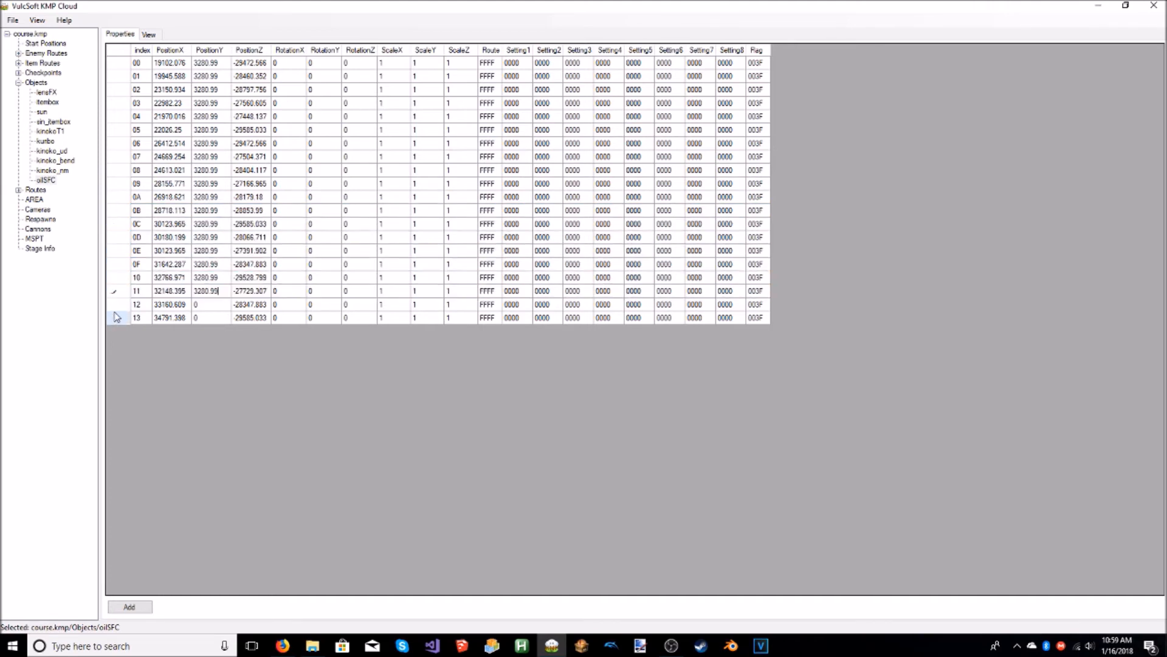
{"action": "key", "text": "ctrl+v"}
{"action": "left_click", "coordinate": [116, 317]}
{"action": "key", "text": "ctrl+v"}
{"action": "key", "text": "Return"}
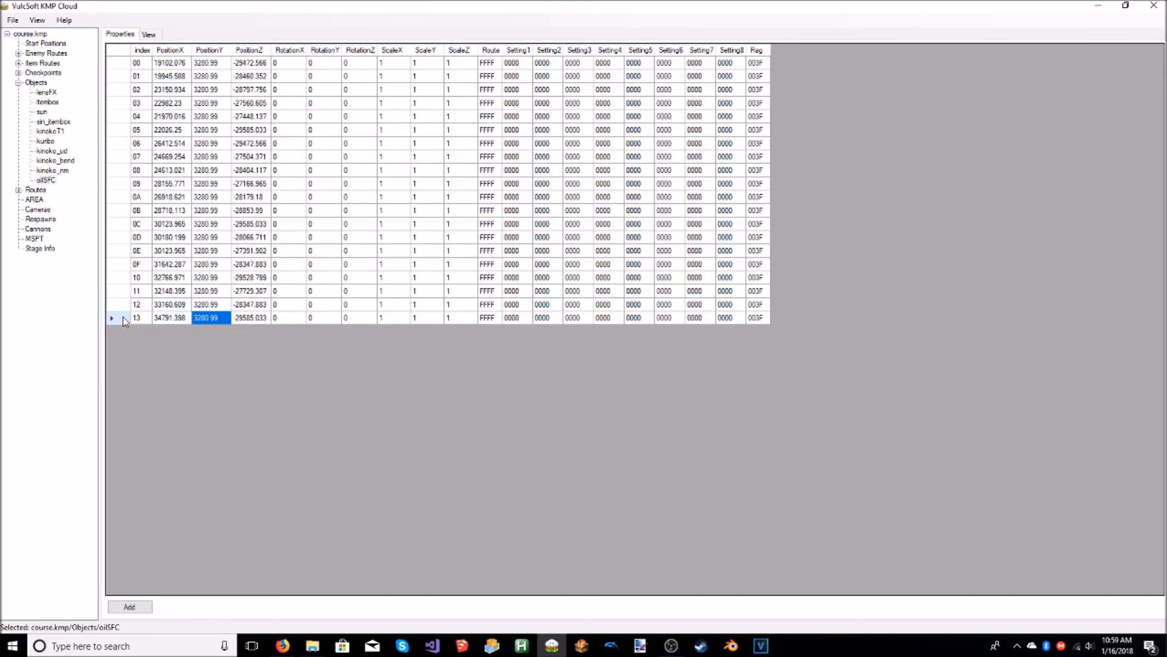
Step: Move the row of four itembox objects from outside the track onto the yellow road at the start of the lower straight before the curve
{"action": "left_click", "coordinate": [18, 82]}
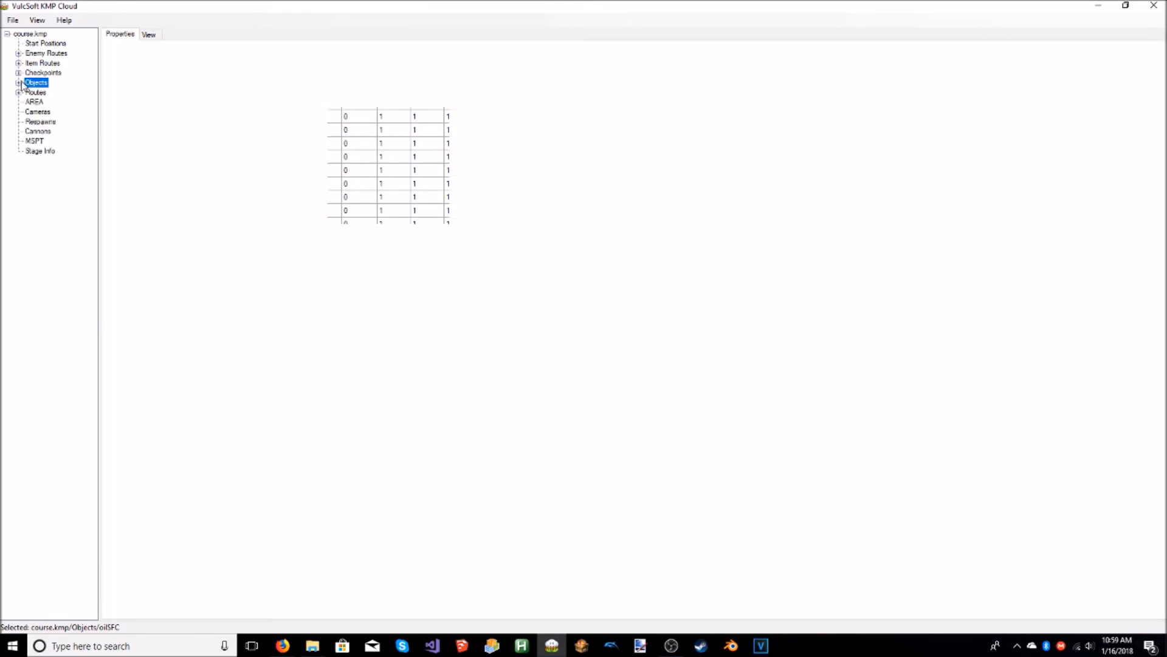
{"action": "left_click", "coordinate": [150, 36]}
{"action": "left_click_drag", "start_coordinate": [549, 231], "coordinate": [616, 128]}
{"action": "left_click", "coordinate": [19, 83]}
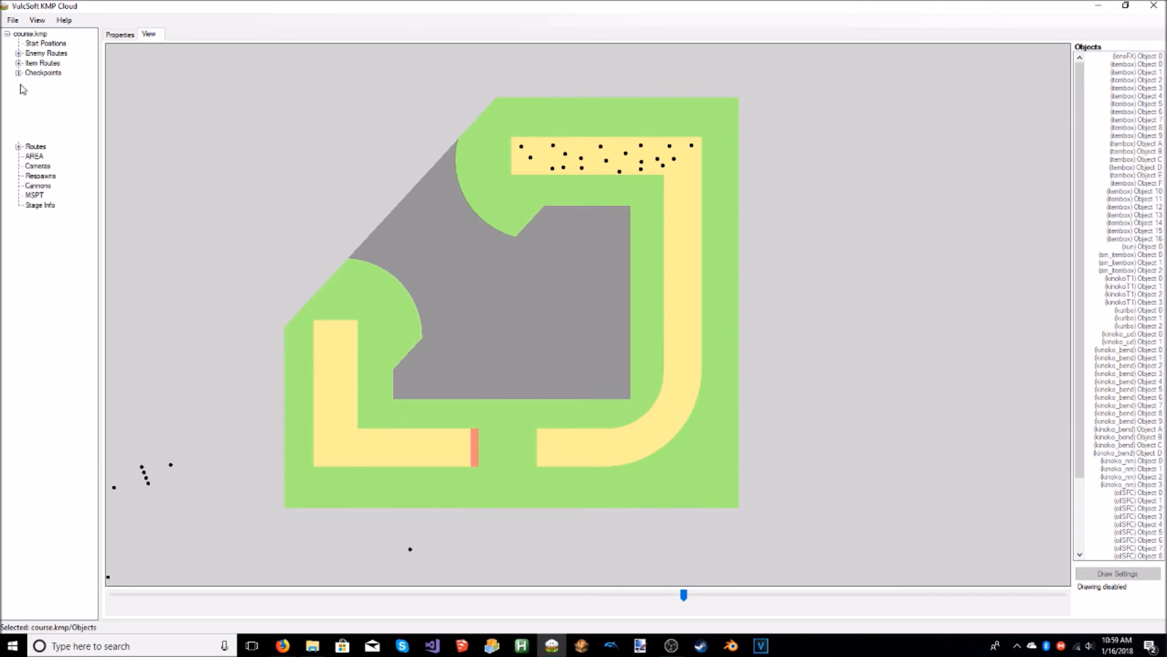
{"action": "left_click", "coordinate": [47, 103]}
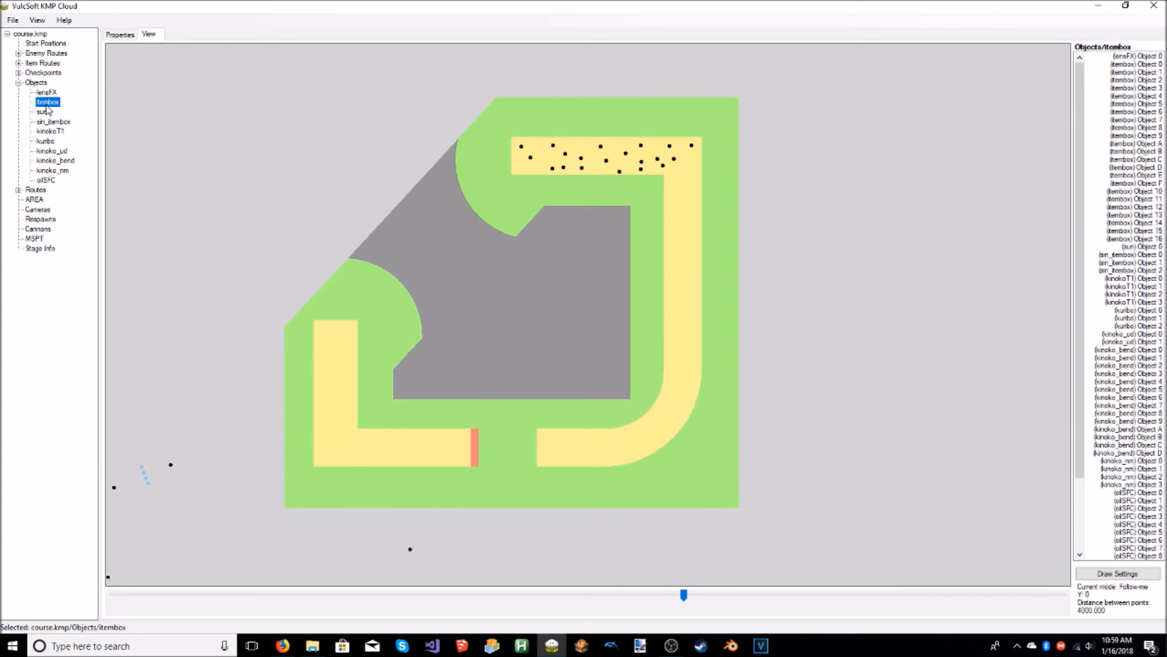
{"action": "left_click_drag", "start_coordinate": [141, 467], "coordinate": [569, 440]}
{"action": "left_click_drag", "start_coordinate": [144, 473], "coordinate": [571, 456]}
{"action": "left_click_drag", "start_coordinate": [146, 476], "coordinate": [570, 449]}
{"action": "left_click_drag", "start_coordinate": [149, 485], "coordinate": [569, 433]}
Step: Select all itembox entries in the property table and check them on the track map
{"action": "left_click", "coordinate": [119, 35]}
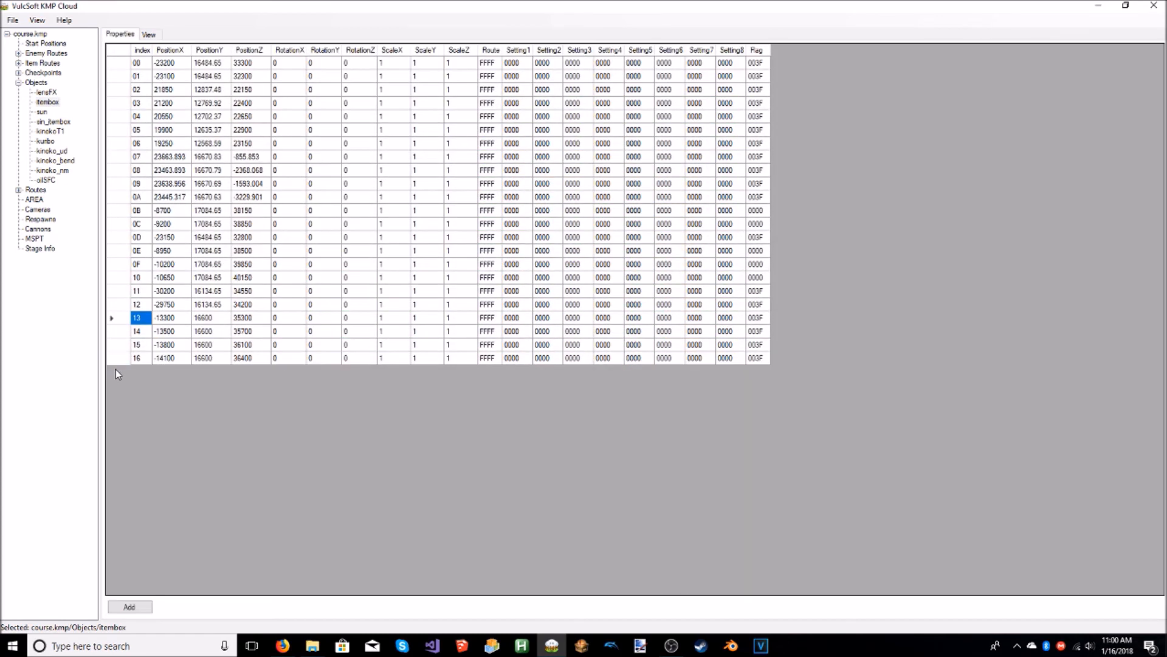
{"action": "left_click_drag", "start_coordinate": [101, 113], "coordinate": [125, 64]}
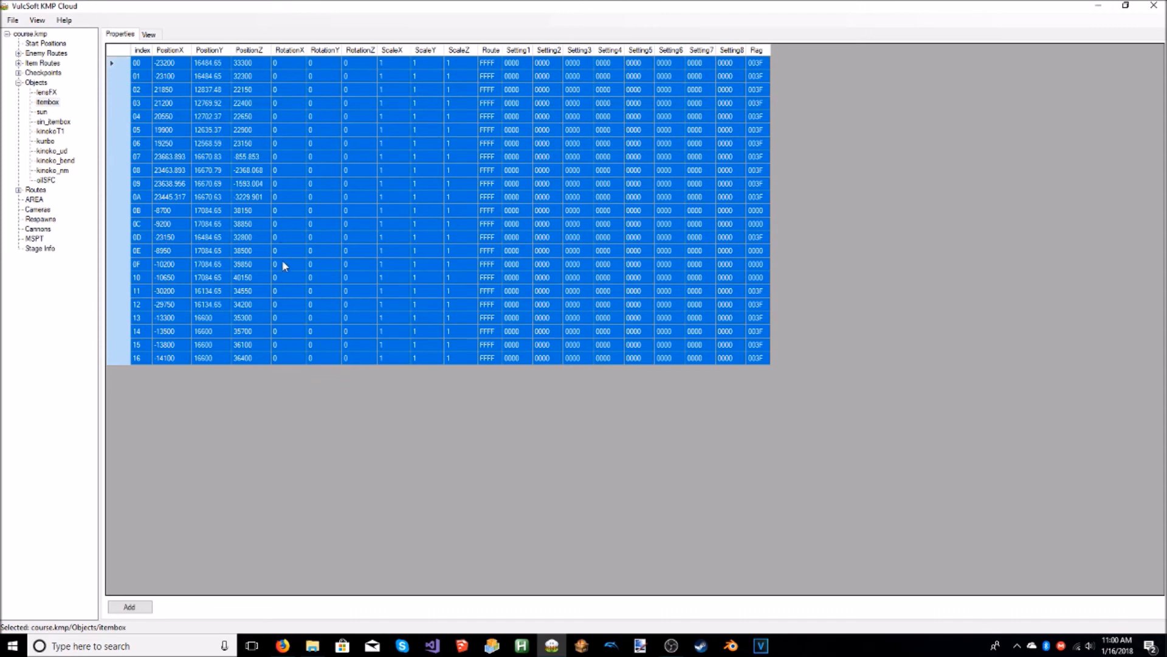
{"action": "left_click", "coordinate": [150, 35]}
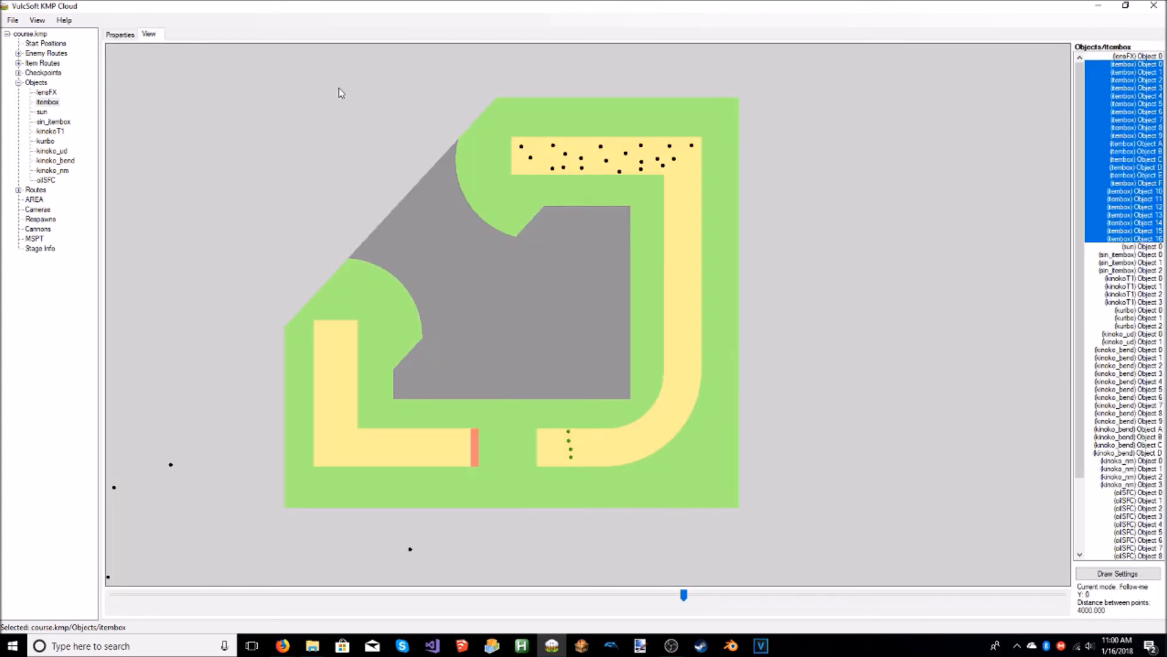
Step: Change the drawing mode to Dot and close the draw settings
{"action": "left_click", "coordinate": [1115, 574]}
{"action": "left_click", "coordinate": [51, 64]}
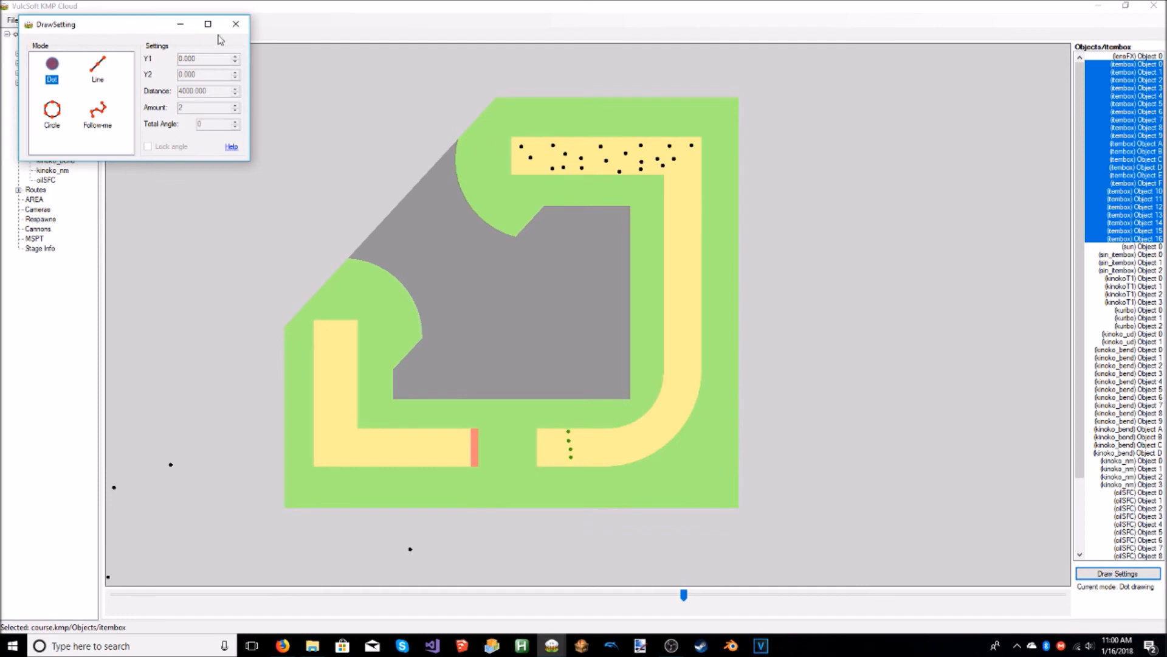
{"action": "left_click", "coordinate": [236, 24]}
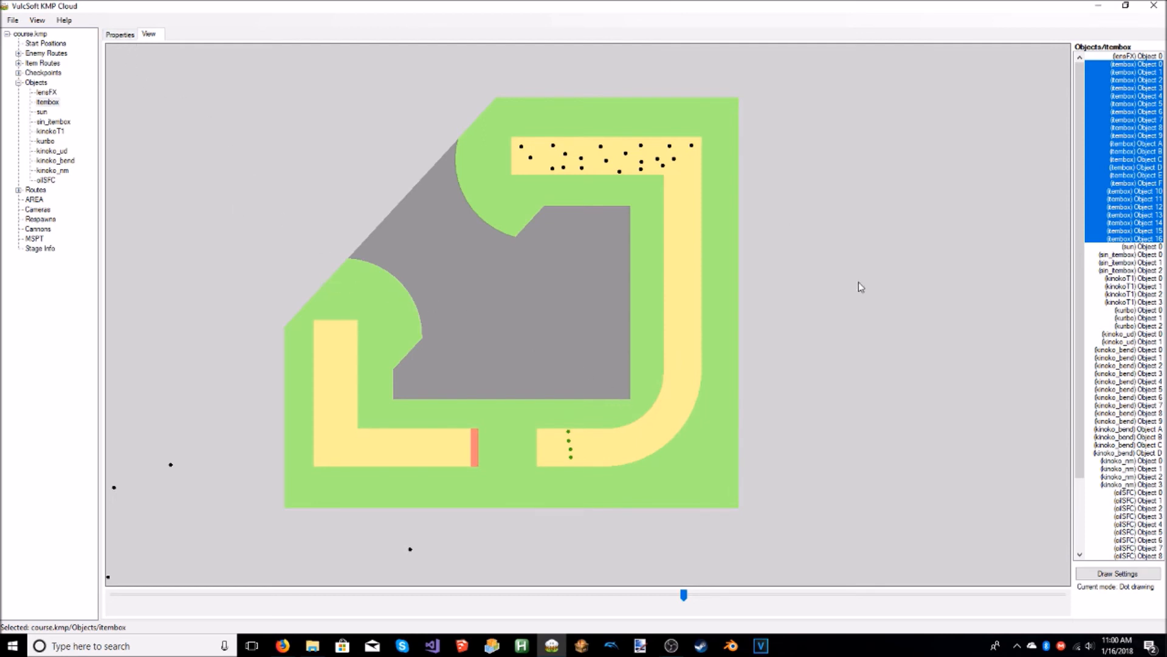
Step: Move the uppermost itembox of the row of four onto the yellow curve of the track
{"action": "left_click", "coordinate": [126, 34]}
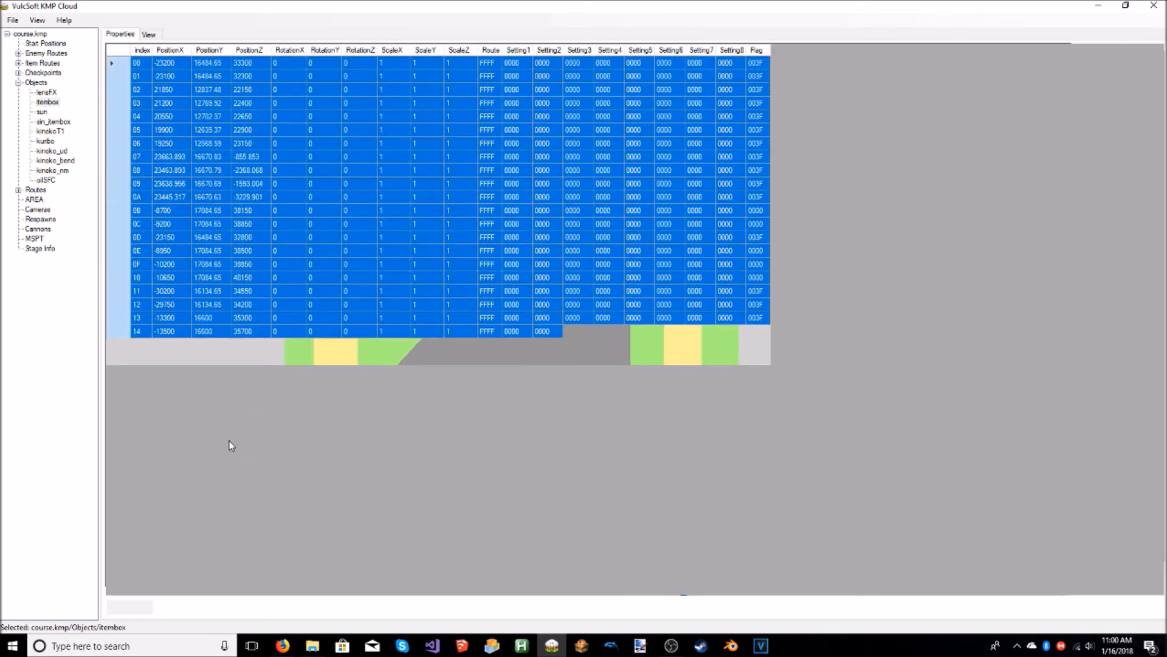
{"action": "left_click", "coordinate": [149, 35]}
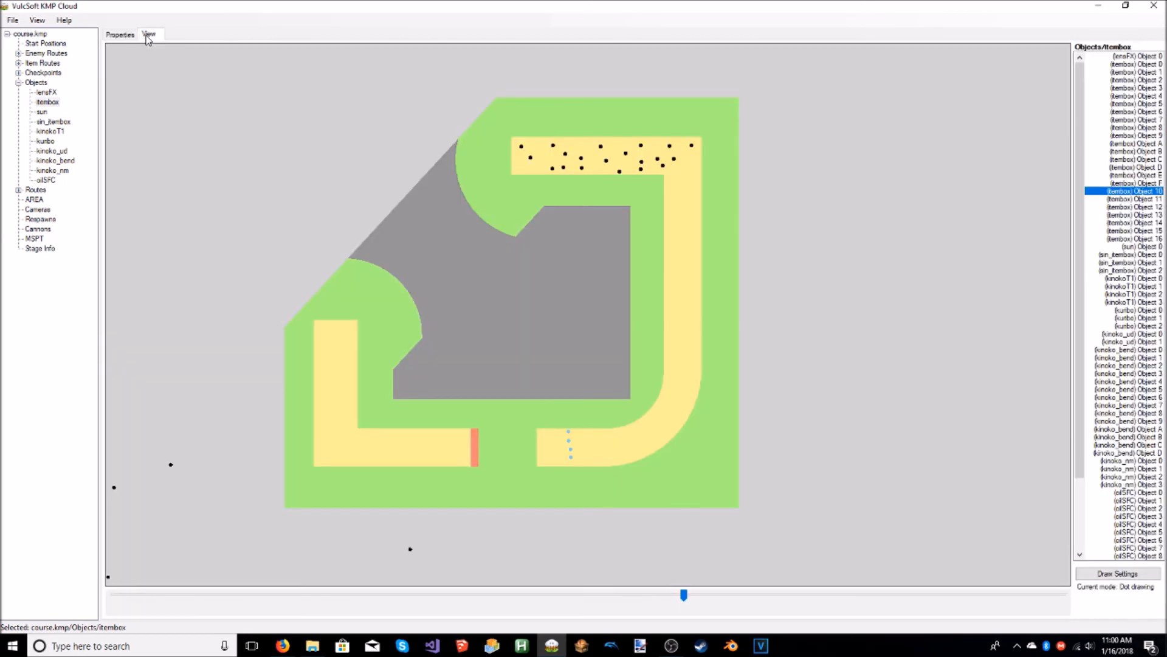
{"action": "left_click_drag", "start_coordinate": [782, 358], "coordinate": [771, 334]}
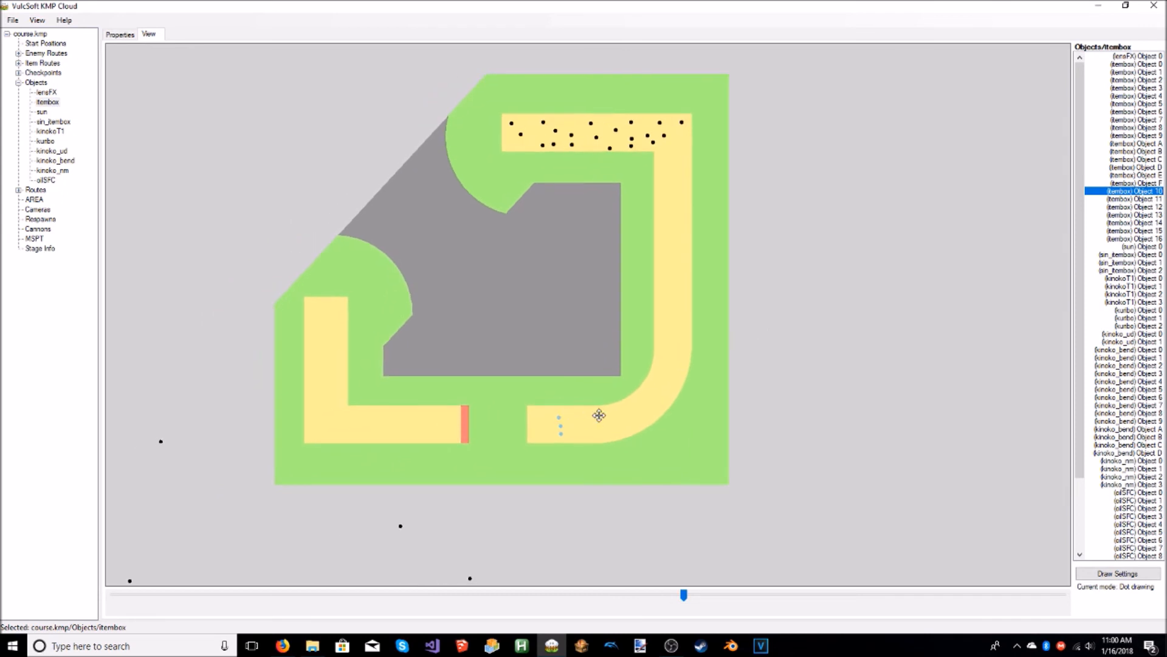
{"action": "left_click", "coordinate": [656, 393]}
{"action": "left_click_drag", "start_coordinate": [390, 281], "coordinate": [430, 286]}
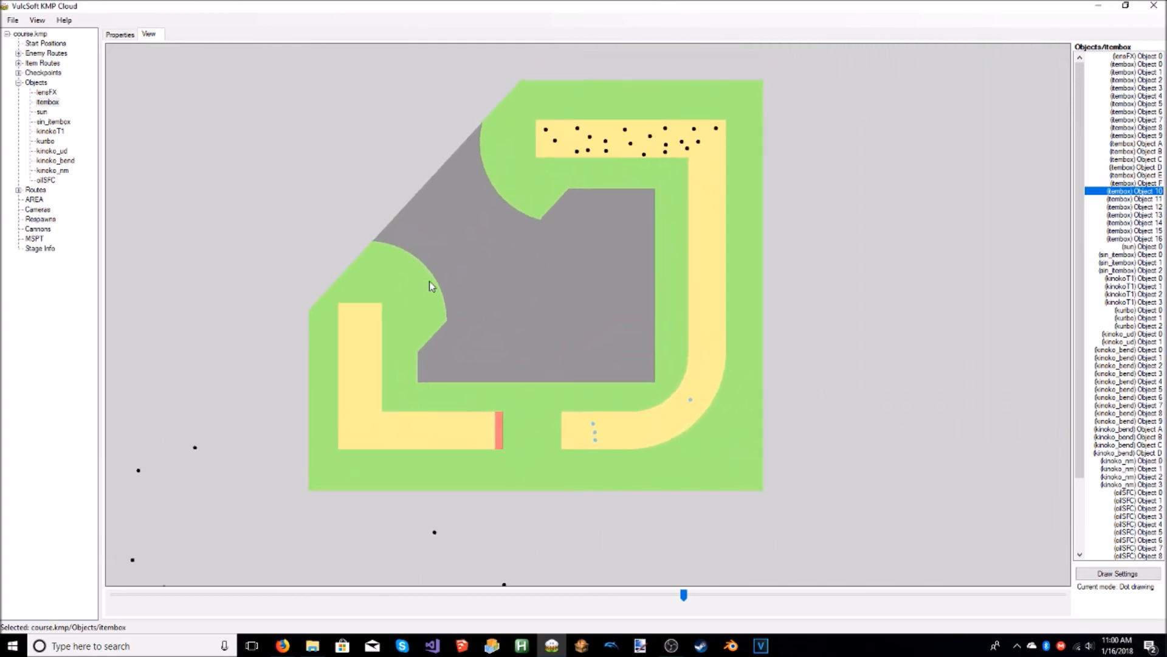
Step: Check where the respawn points lie on the track map, and expand the object groups again
{"action": "left_click", "coordinate": [20, 84]}
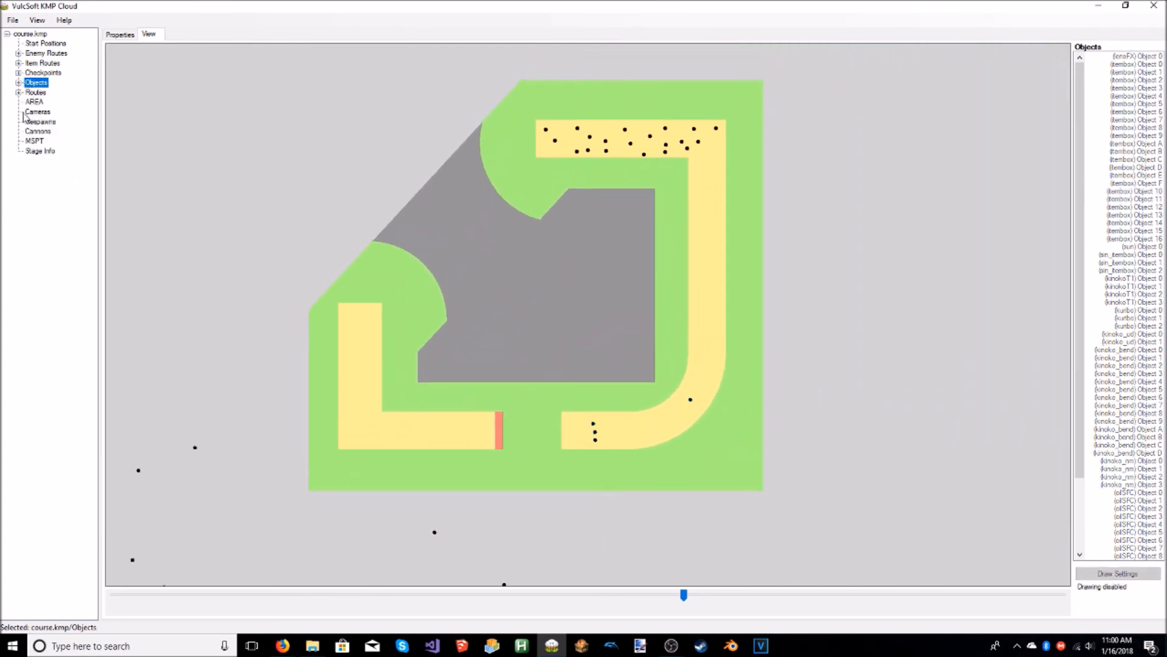
{"action": "left_click", "coordinate": [41, 122]}
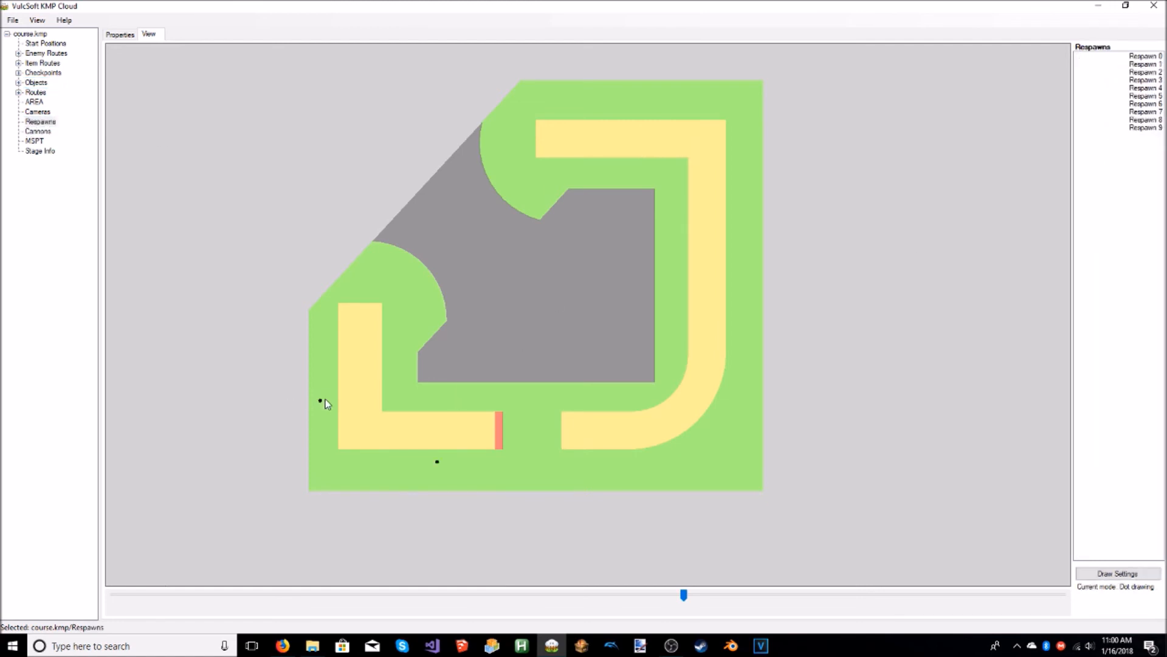
{"action": "double_click", "coordinate": [24, 83]}
Step: Go through the itembox entries around Object 7 to Object A to identify which ones are placed on the road
{"action": "left_click", "coordinate": [47, 102]}
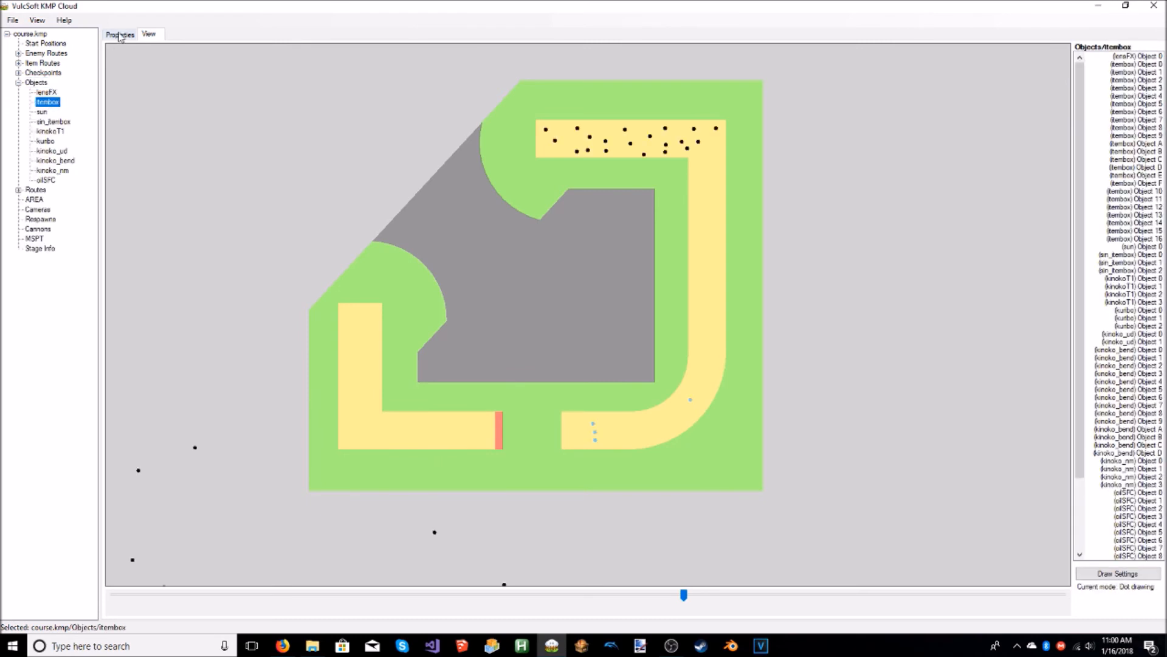
{"action": "left_click", "coordinate": [120, 35]}
{"action": "left_click", "coordinate": [148, 35]}
{"action": "left_click", "coordinate": [1145, 122]}
{"action": "key", "text": "Up"}
{"action": "key", "text": "Up"}
{"action": "key", "text": "Down"}
{"action": "key", "text": "Down"}
{"action": "key", "text": "Down"}
{"action": "key", "text": "Down"}
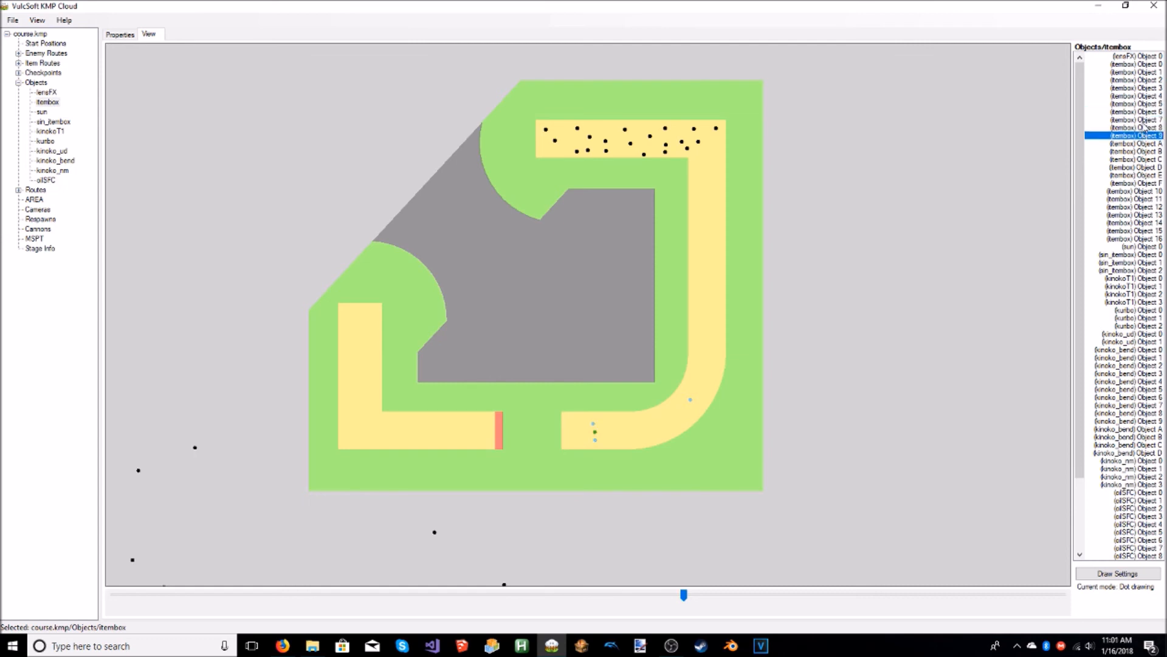
{"action": "key", "text": "Up"}
{"action": "key", "text": "Up"}
{"action": "key", "text": "Down"}
{"action": "key", "text": "Down"}
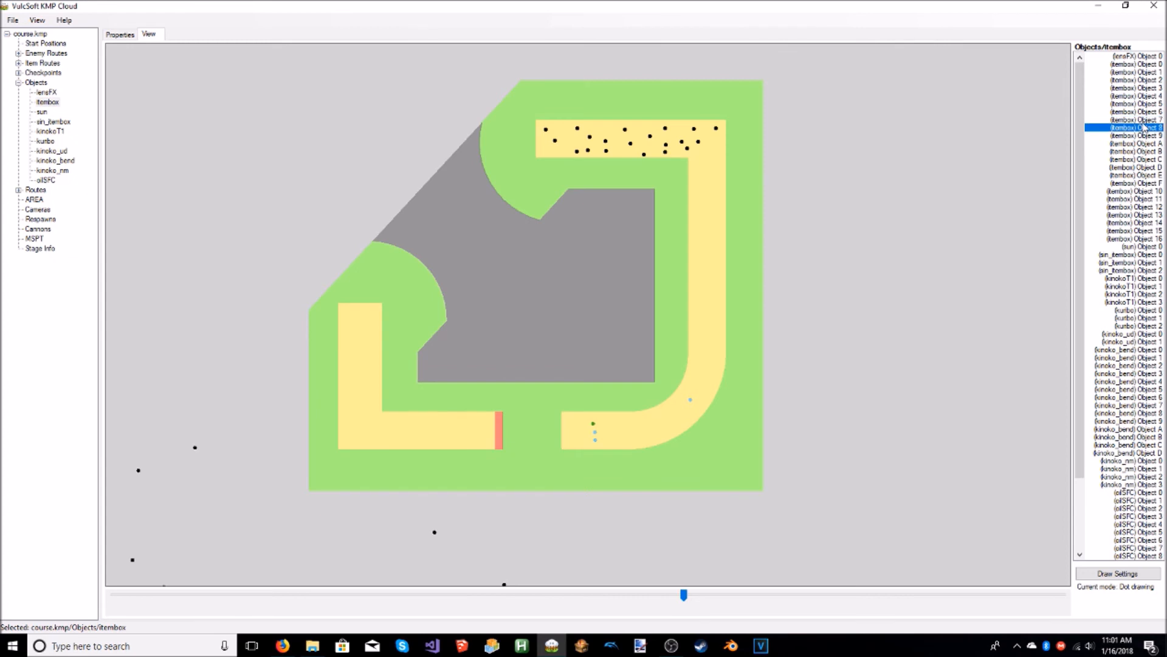
{"action": "key", "text": "Down"}
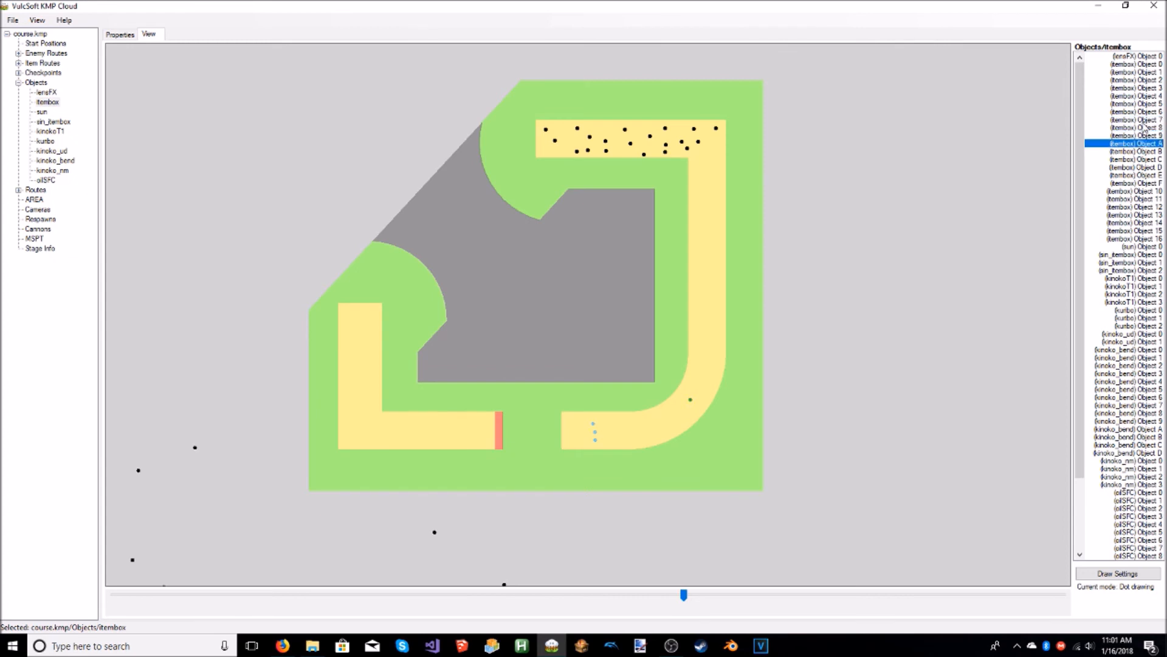
Step: Set the PositionY of itembox entries 07, 08, 09 and 0A to 3280.99
{"action": "left_click", "coordinate": [125, 35]}
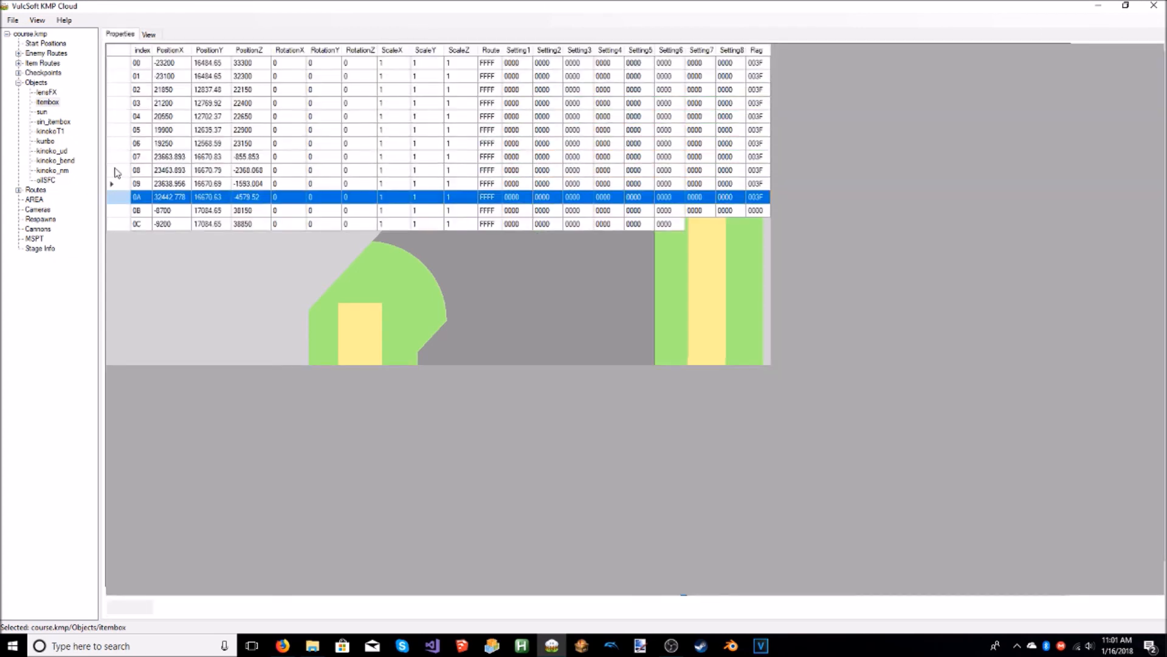
{"action": "left_click", "coordinate": [122, 160]}
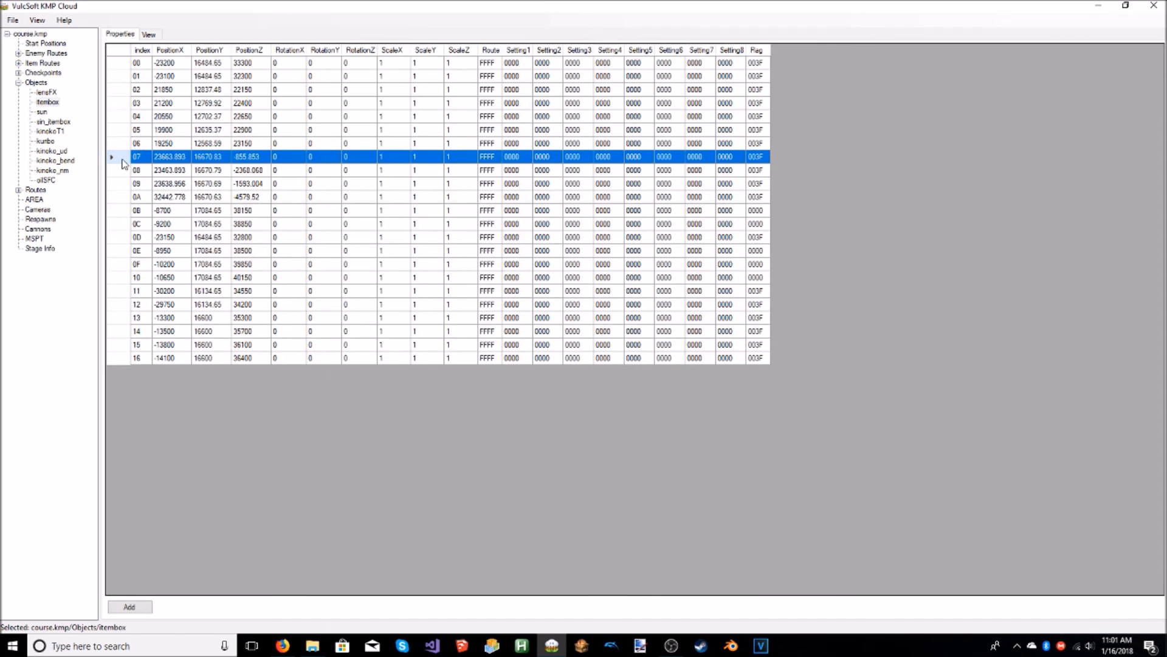
{"action": "key", "text": "Tab"}
{"action": "key", "text": "Tab"}
{"action": "type", "text": "3280.99"}
{"action": "left_click", "coordinate": [114, 171]}
{"action": "key", "text": "Tab"}
{"action": "key", "text": "Tab"}
{"action": "type", "text": "3280.99"}
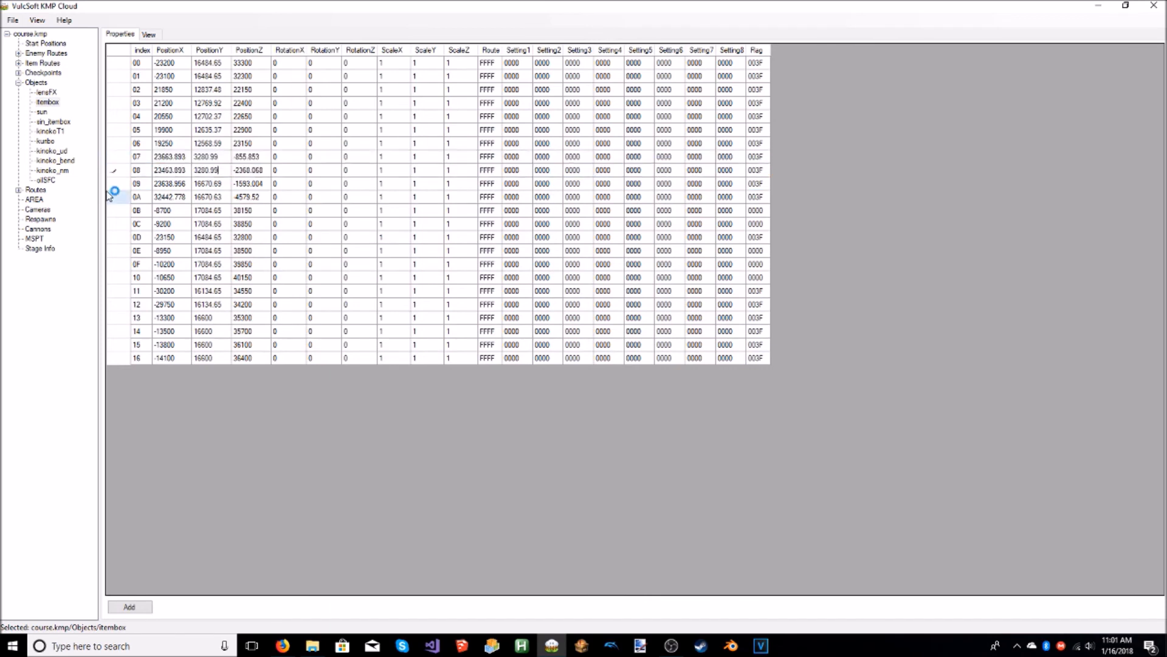
{"action": "left_click", "coordinate": [113, 183]}
{"action": "key", "text": "Tab"}
{"action": "key", "text": "Tab"}
{"action": "type", "text": "3280.99"}
{"action": "left_click", "coordinate": [113, 196]}
{"action": "key", "text": "Tab"}
{"action": "key", "text": "Tab"}
{"action": "type", "text": "3280.99"}
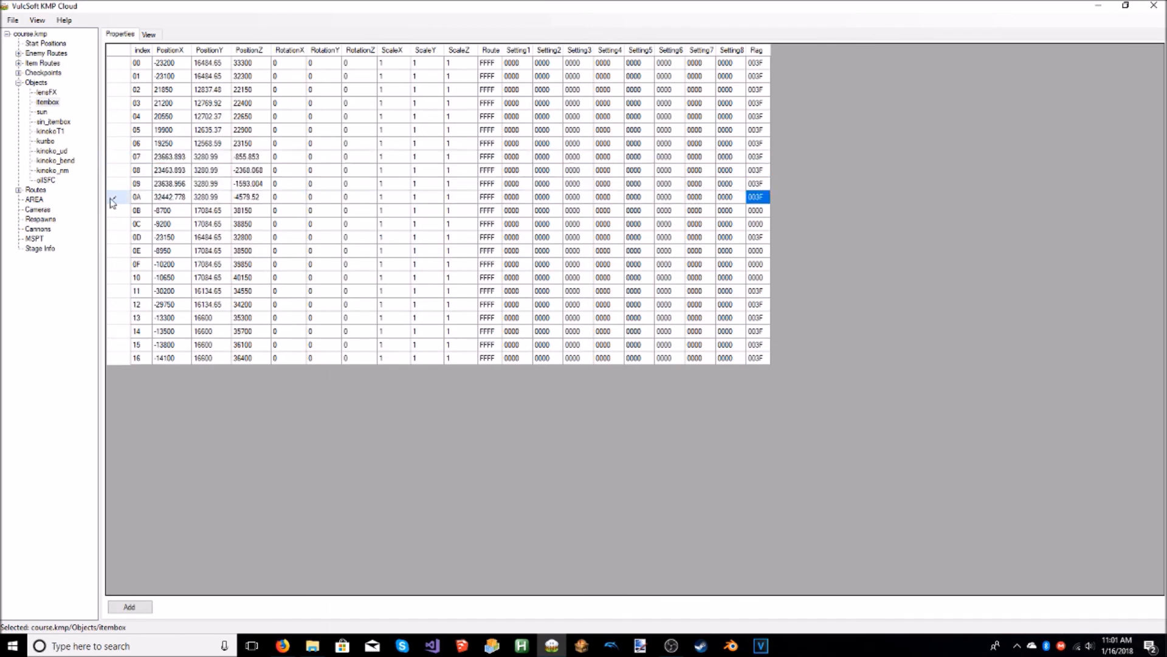
{"action": "key", "text": "Return"}
Step: Delete all existing respawn points, Respawn 0 through Respawn 9
{"action": "left_click", "coordinate": [149, 34]}
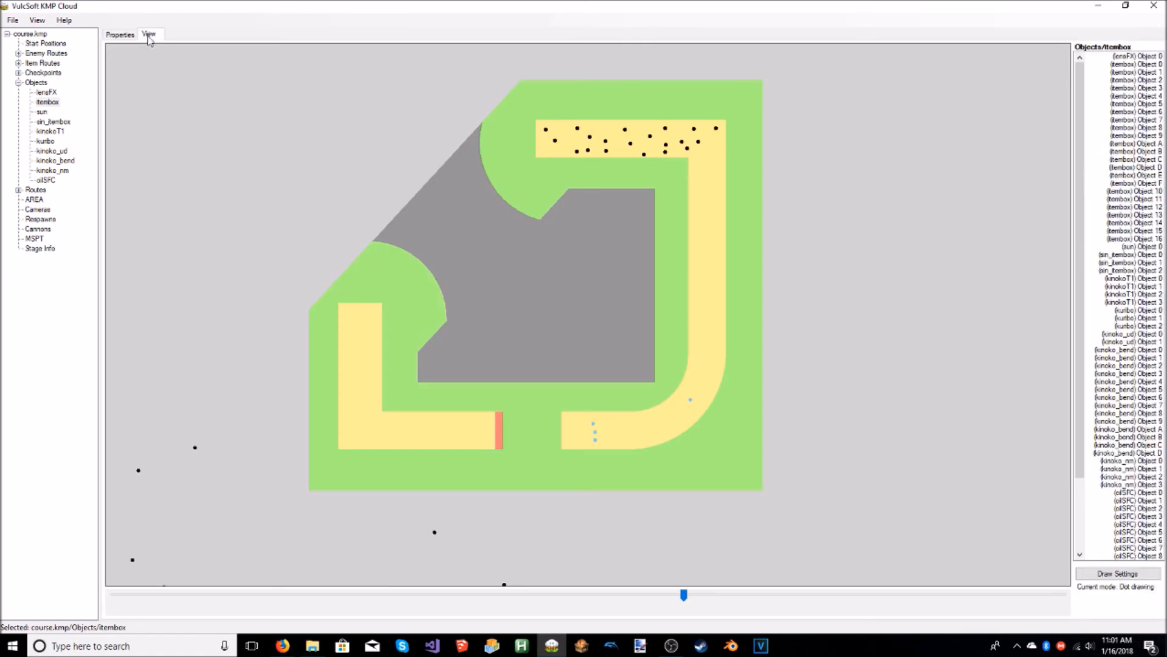
{"action": "left_click", "coordinate": [40, 219]}
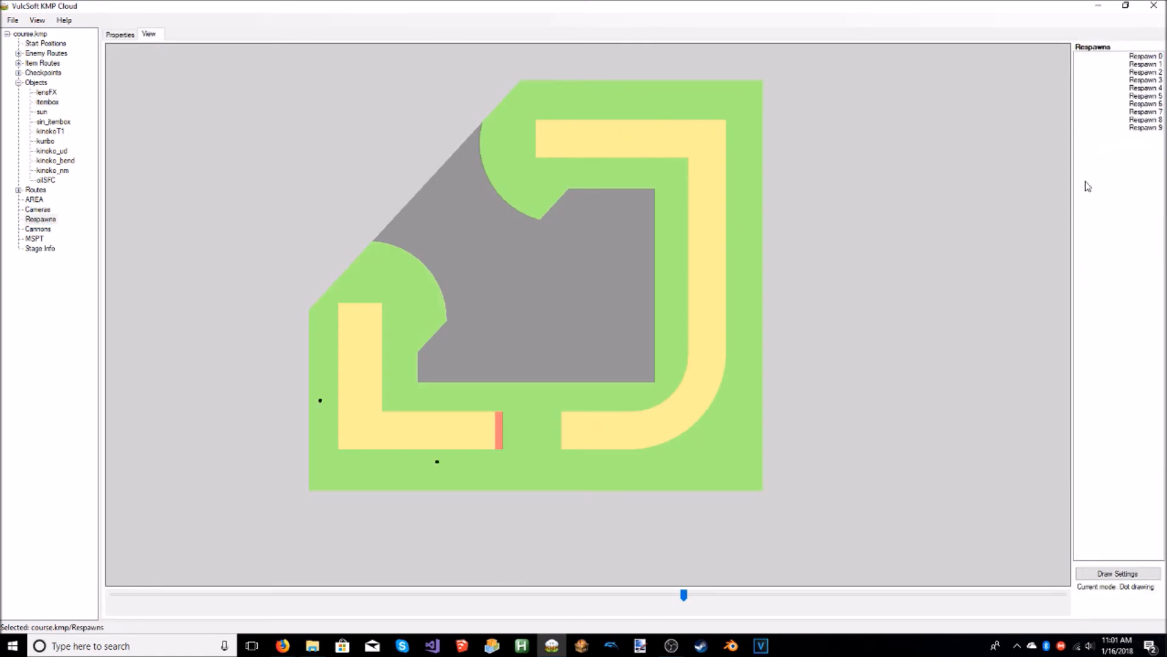
{"action": "left_click_drag", "start_coordinate": [1131, 56], "coordinate": [1132, 132]}
{"action": "key", "text": "Delete"}
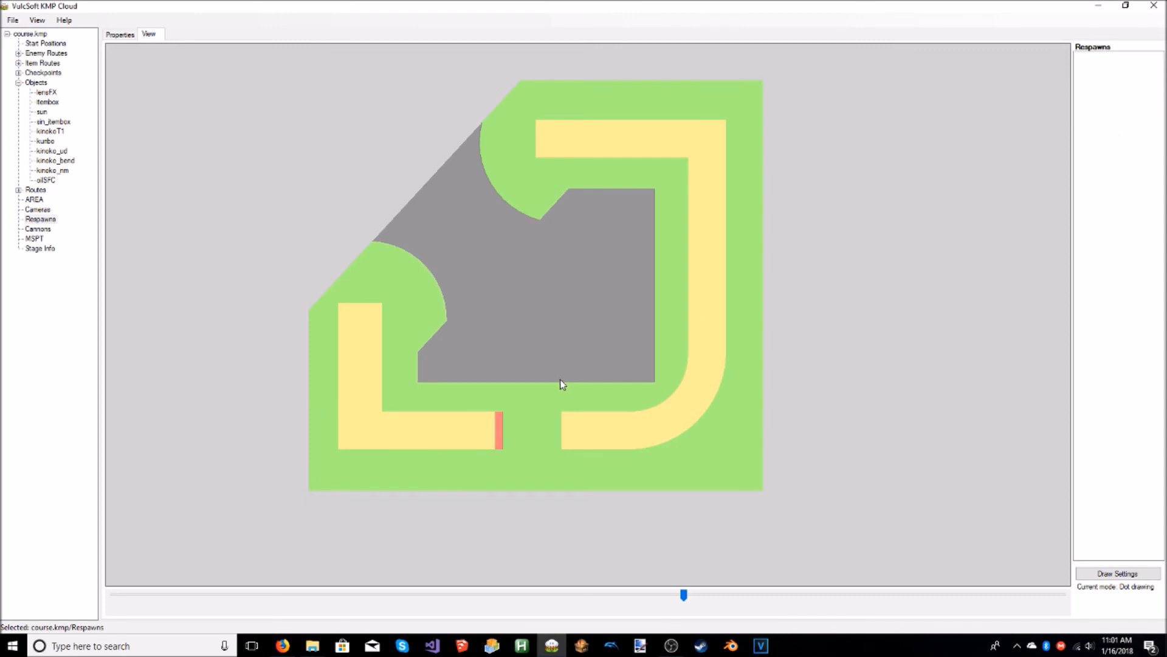
Step: Place four new respawn points on the yellow road: before the red strip, on the long straight, on the uppermost stretch and on the short vertical stretch
{"action": "left_click", "coordinate": [481, 429]}
{"action": "left_click", "coordinate": [363, 338]}
{"action": "key", "text": "Return"}
Step: Edit the rotations of Respawn 0, 1 and 2 to about 90, 178 and -93 degrees so they follow the driving direction
{"action": "left_click", "coordinate": [37, 21]}
{"action": "left_click", "coordinate": [67, 44]}
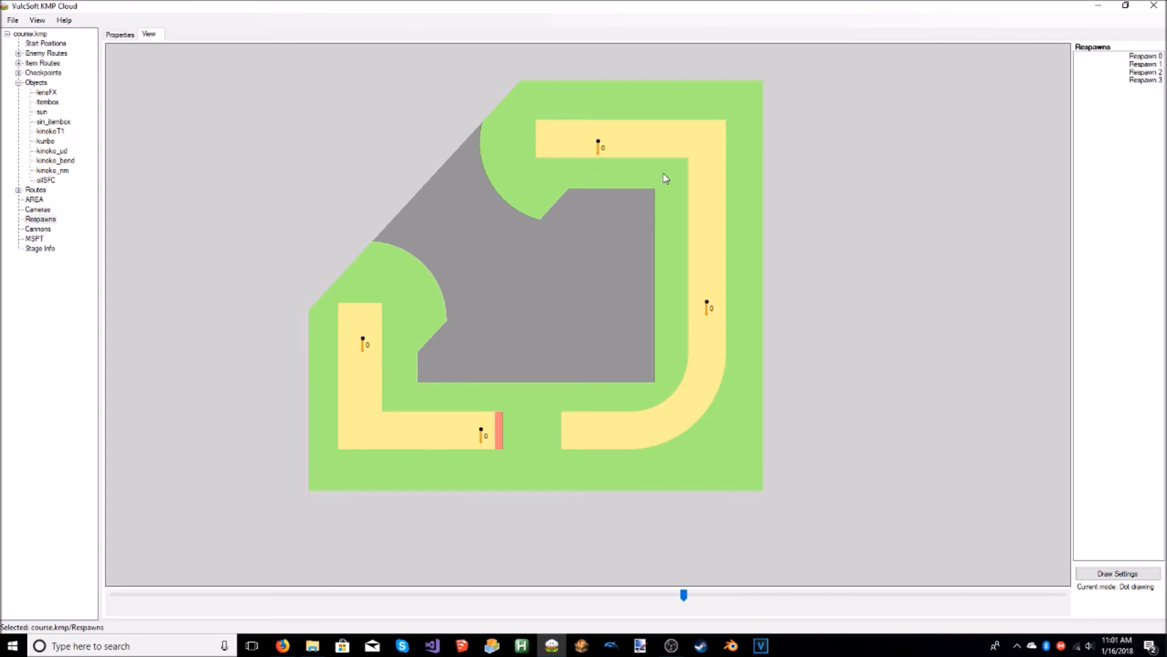
{"action": "left_click_drag", "start_coordinate": [599, 152], "coordinate": [490, 134]}
{"action": "left_click_drag", "start_coordinate": [705, 318], "coordinate": [706, 191]}
{"action": "left_click_drag", "start_coordinate": [481, 437], "coordinate": [592, 430]}
{"action": "left_click", "coordinate": [37, 21]}
{"action": "left_click", "coordinate": [66, 61]}
Step: Set the PositionY of all four respawn points to 3280.99
{"action": "left_click", "coordinate": [116, 35]}
{"action": "left_click", "coordinate": [121, 64]}
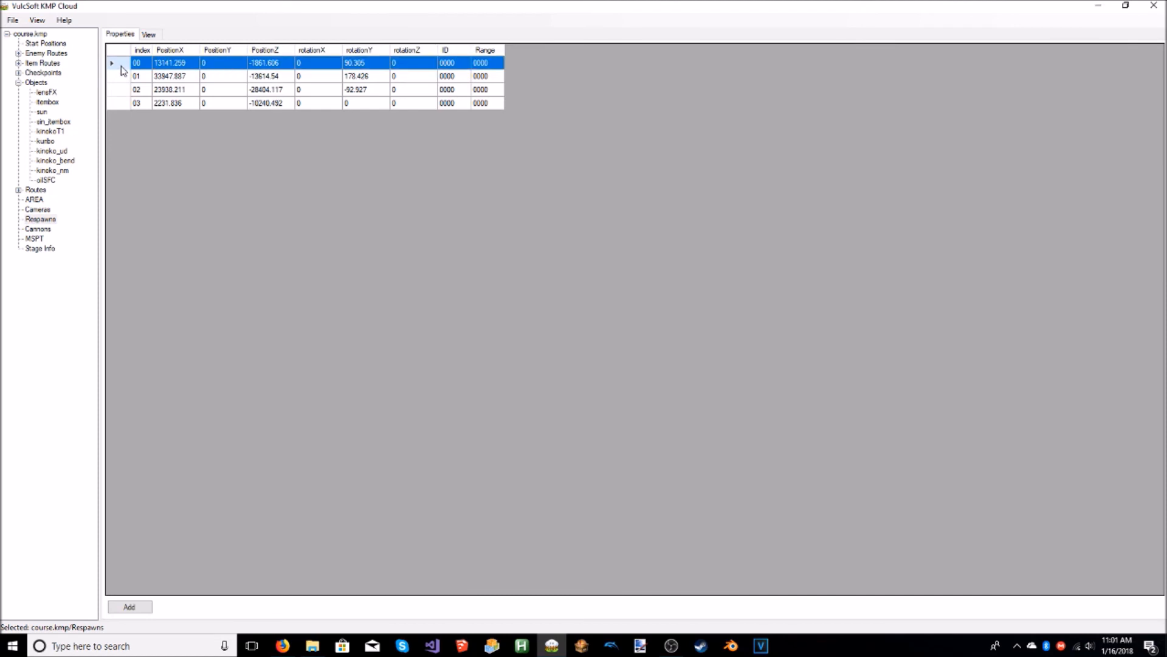
{"action": "left_click", "coordinate": [111, 89]}
{"action": "left_click", "coordinate": [112, 77]}
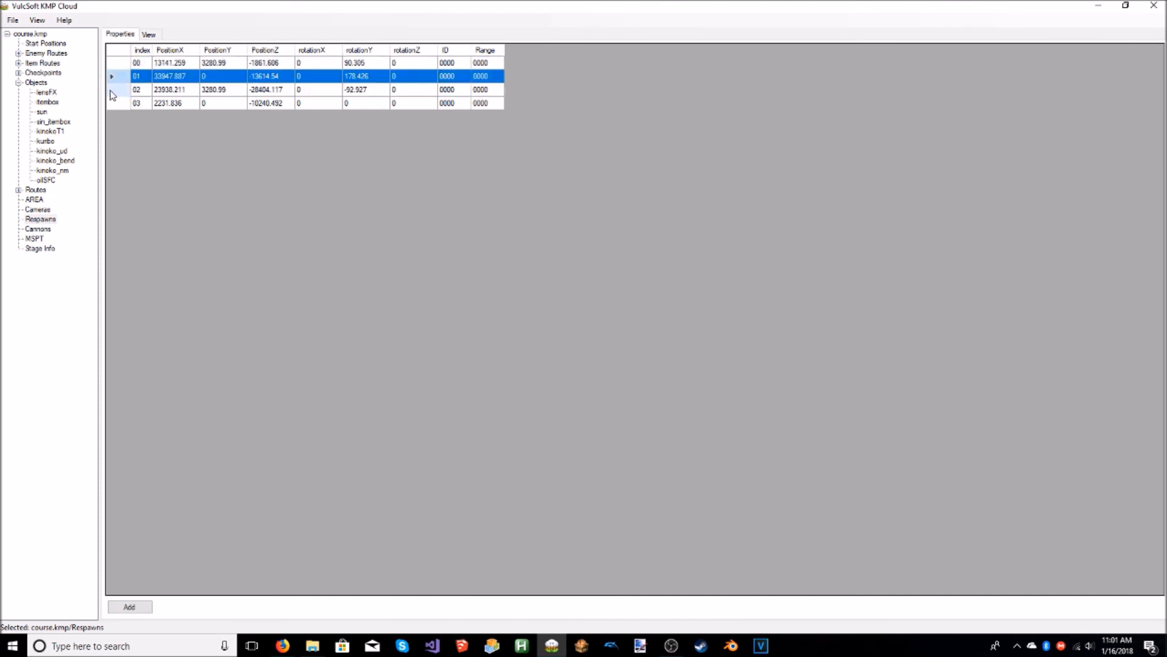
{"action": "type", "text": "3280.99"}
{"action": "left_click", "coordinate": [112, 102]}
{"action": "type", "text": "3280.99"}
{"action": "key", "text": "Return"}
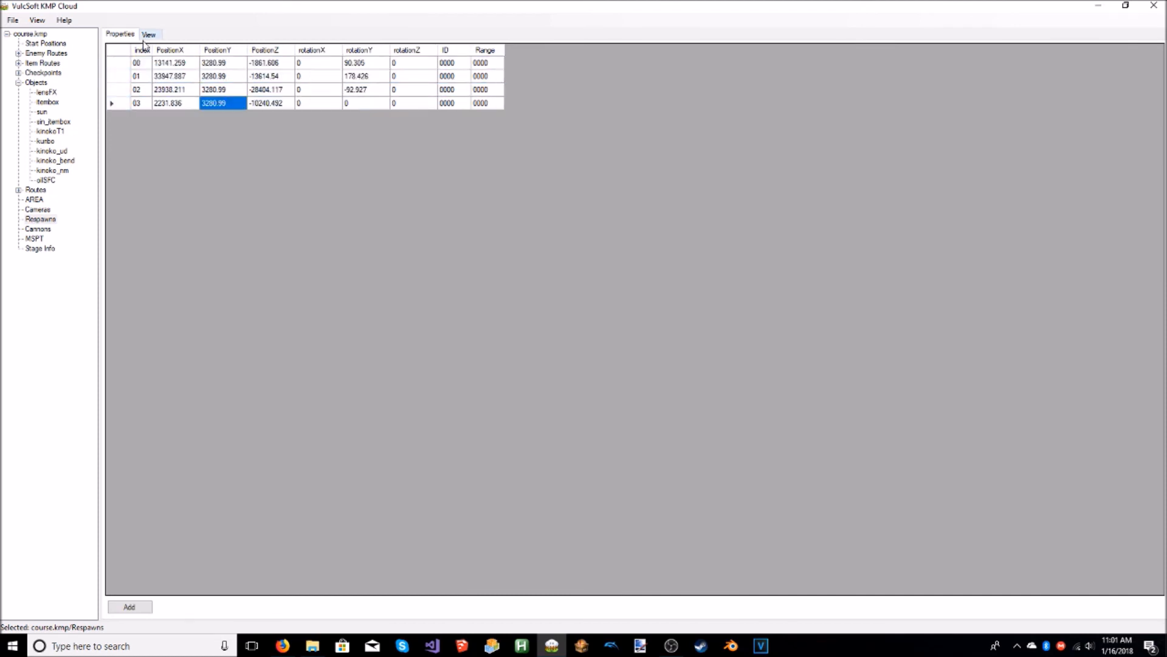
Step: Compare the respawn indices in checkpoint Group 0's properties with the checkpoint lines on the track map
{"action": "left_click", "coordinate": [149, 35]}
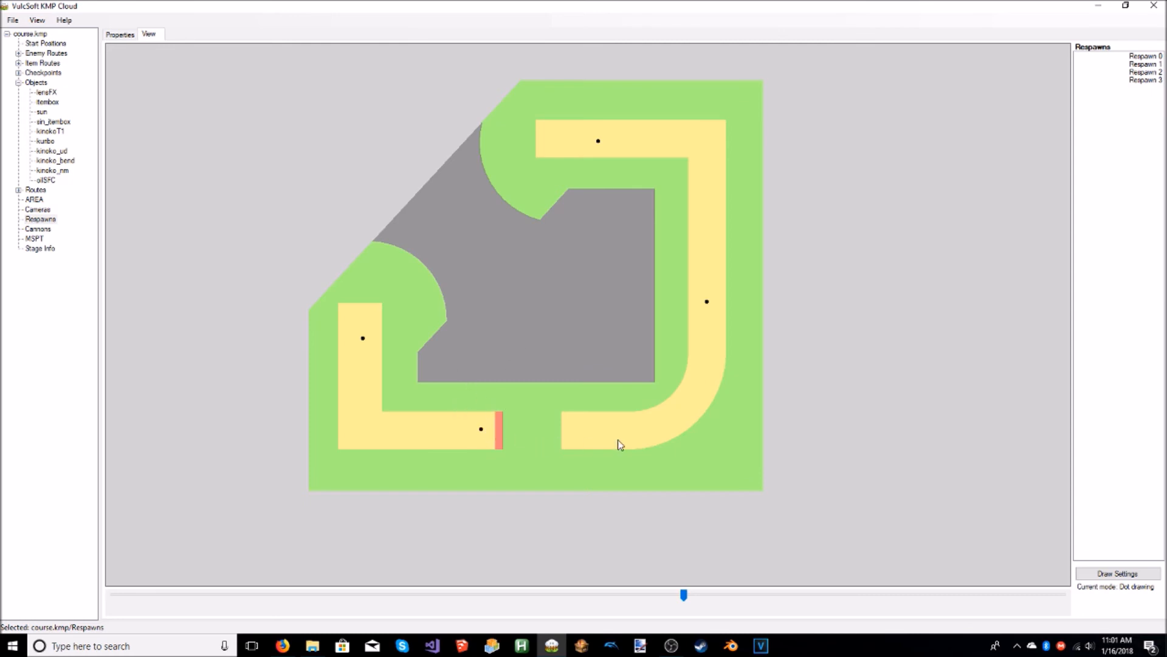
{"action": "left_click", "coordinate": [20, 74]}
{"action": "left_click", "coordinate": [48, 83]}
{"action": "left_click", "coordinate": [124, 37]}
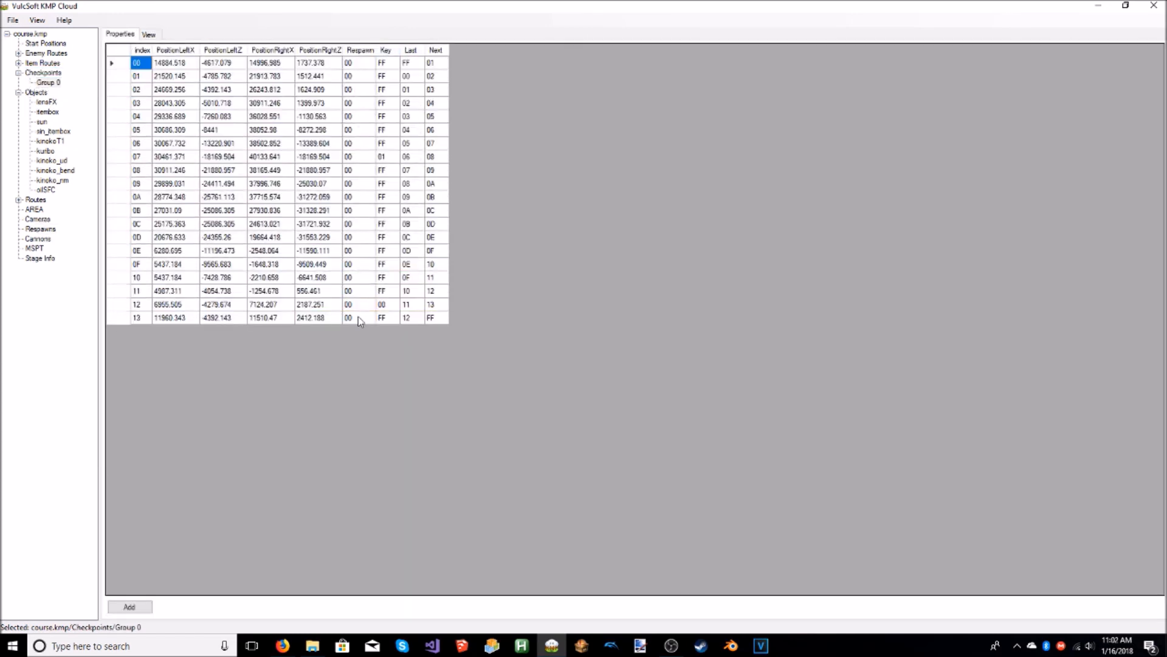
{"action": "left_click", "coordinate": [149, 35]}
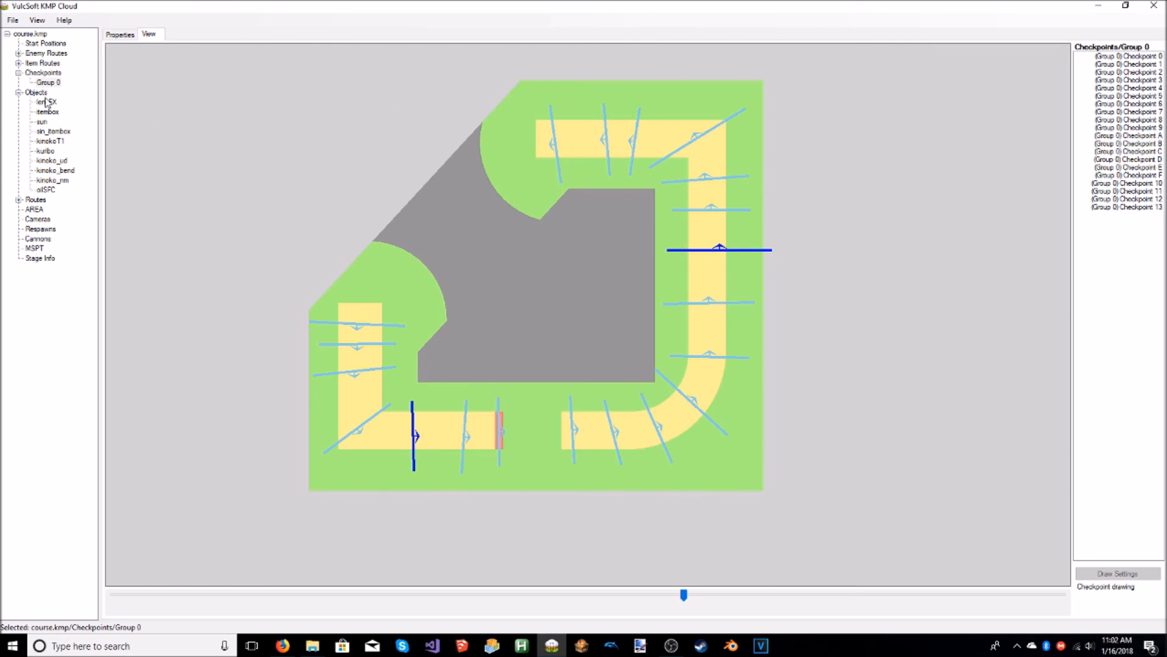
{"action": "left_click", "coordinate": [120, 35]}
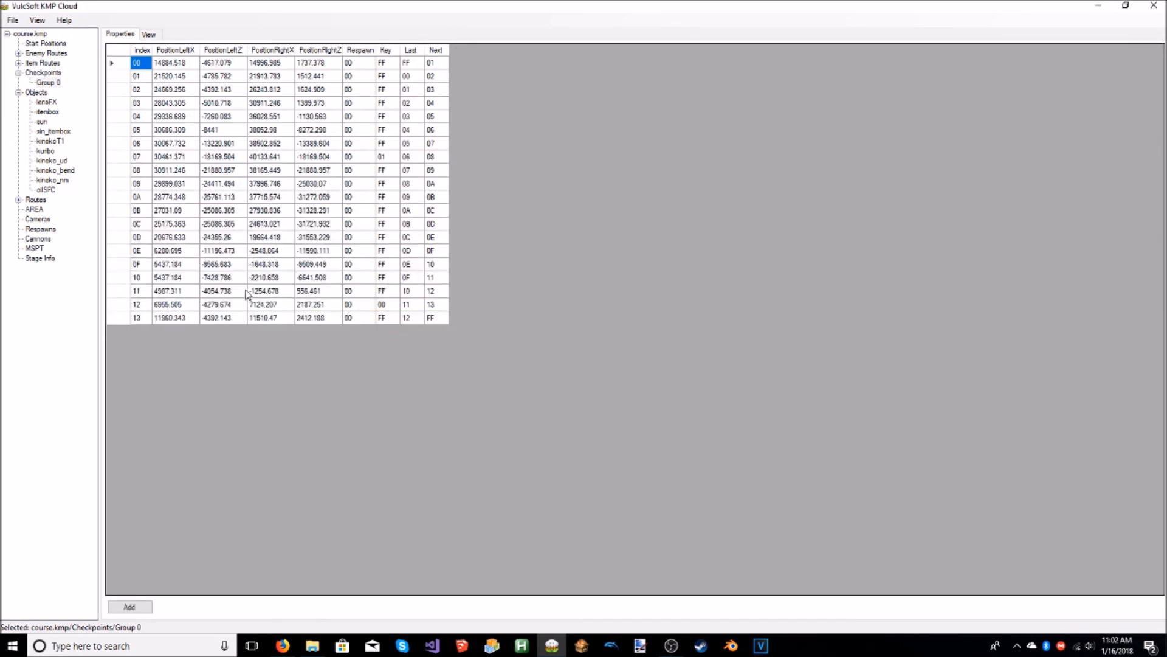
{"action": "left_click", "coordinate": [148, 34]}
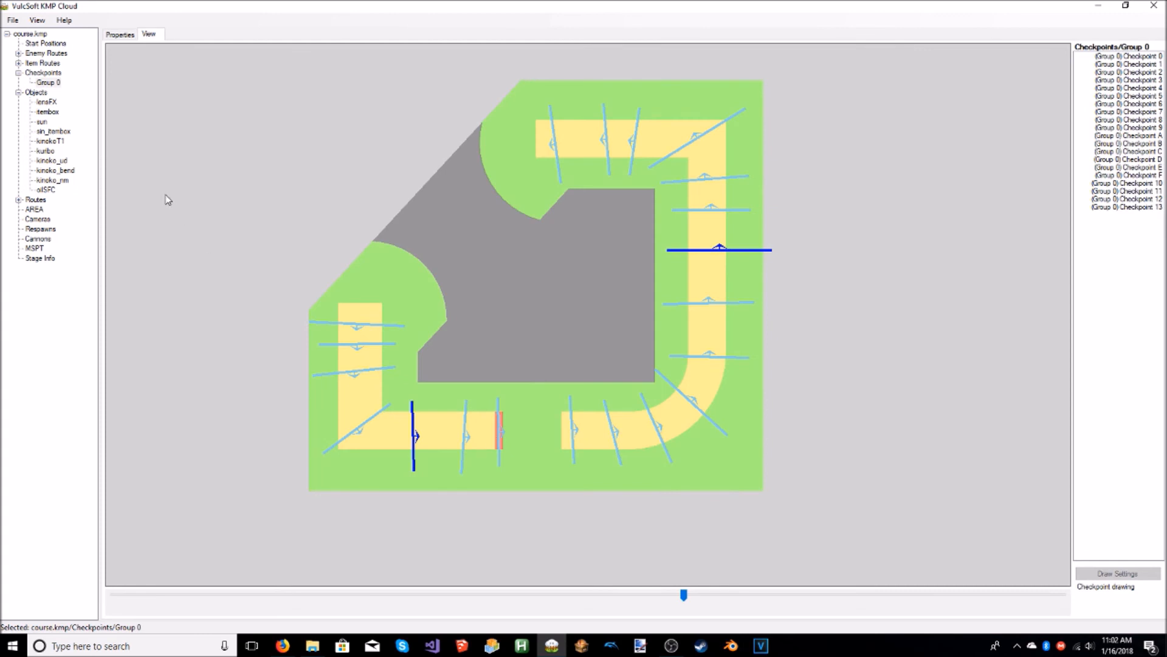
{"action": "left_click", "coordinate": [127, 35]}
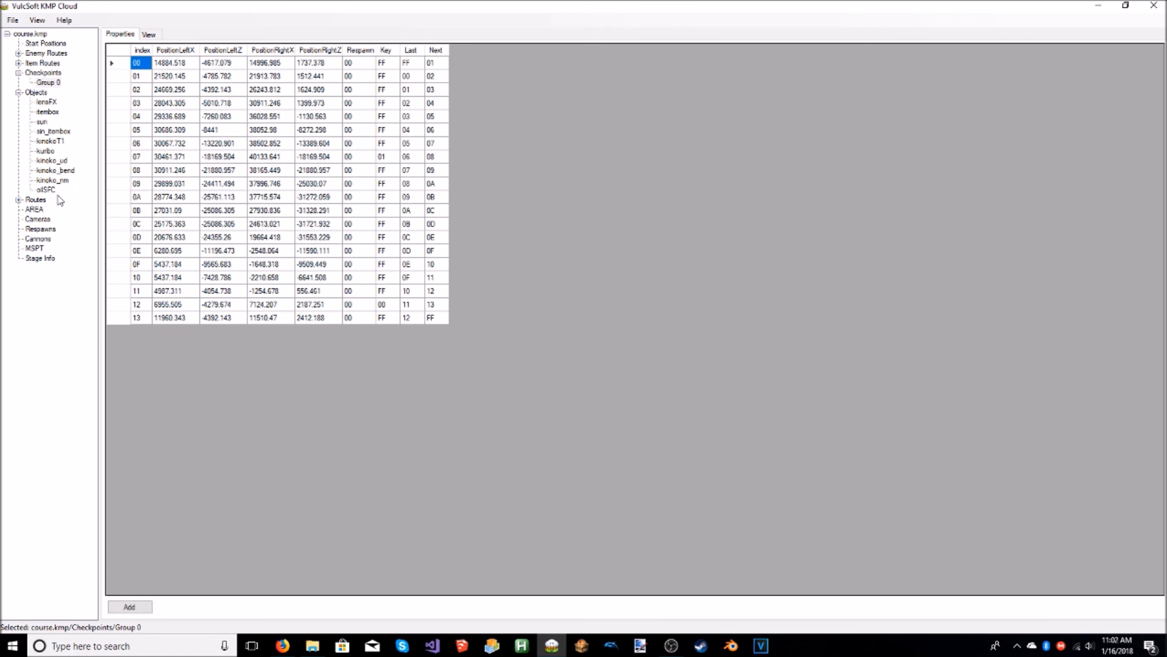
{"action": "left_click", "coordinate": [151, 34]}
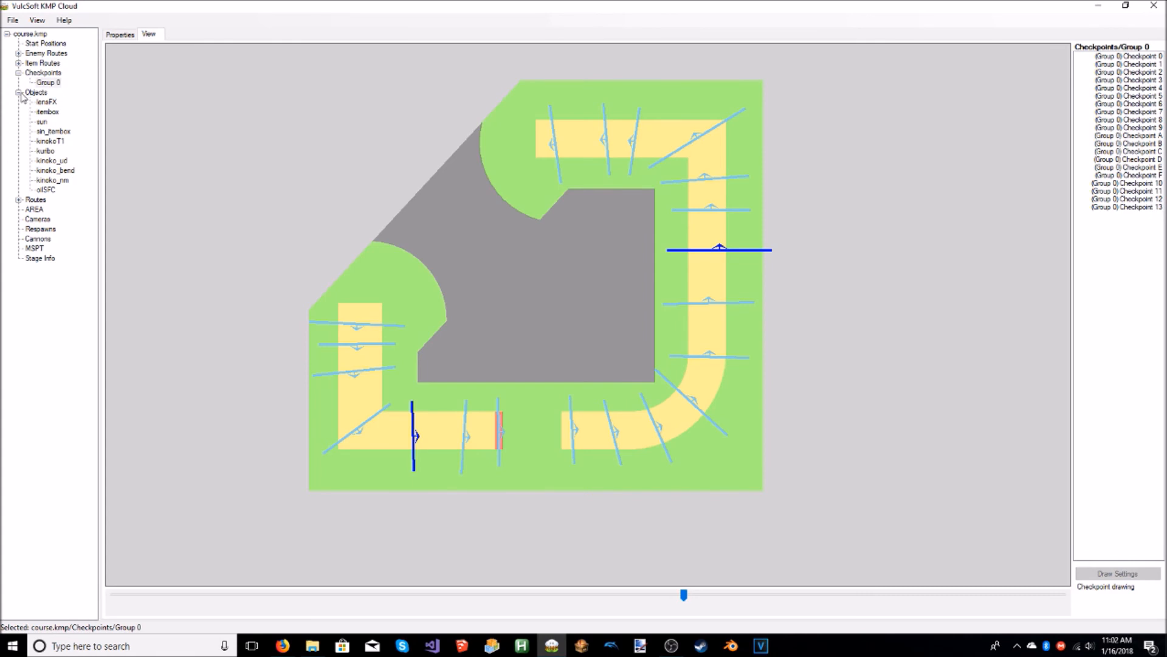
Step: Collapse the Checkpoints and Objects groups and compare the respawn entries with their points on the track map
{"action": "left_click", "coordinate": [19, 73]}
{"action": "left_click", "coordinate": [19, 82]}
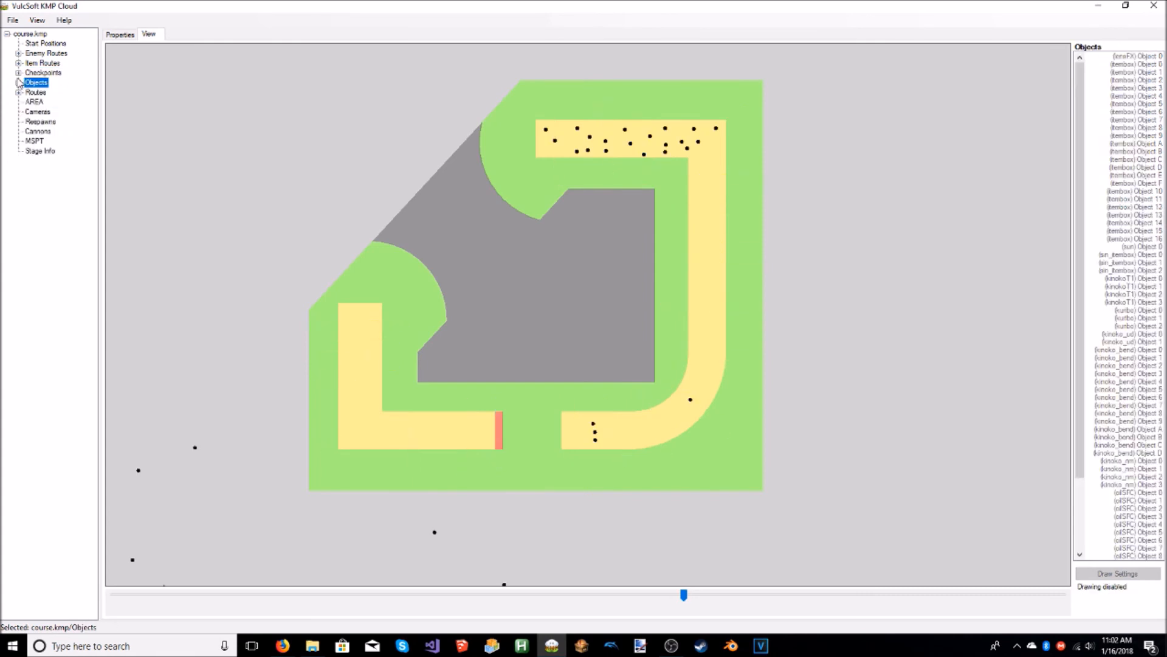
{"action": "left_click", "coordinate": [38, 122]}
{"action": "left_click", "coordinate": [132, 36]}
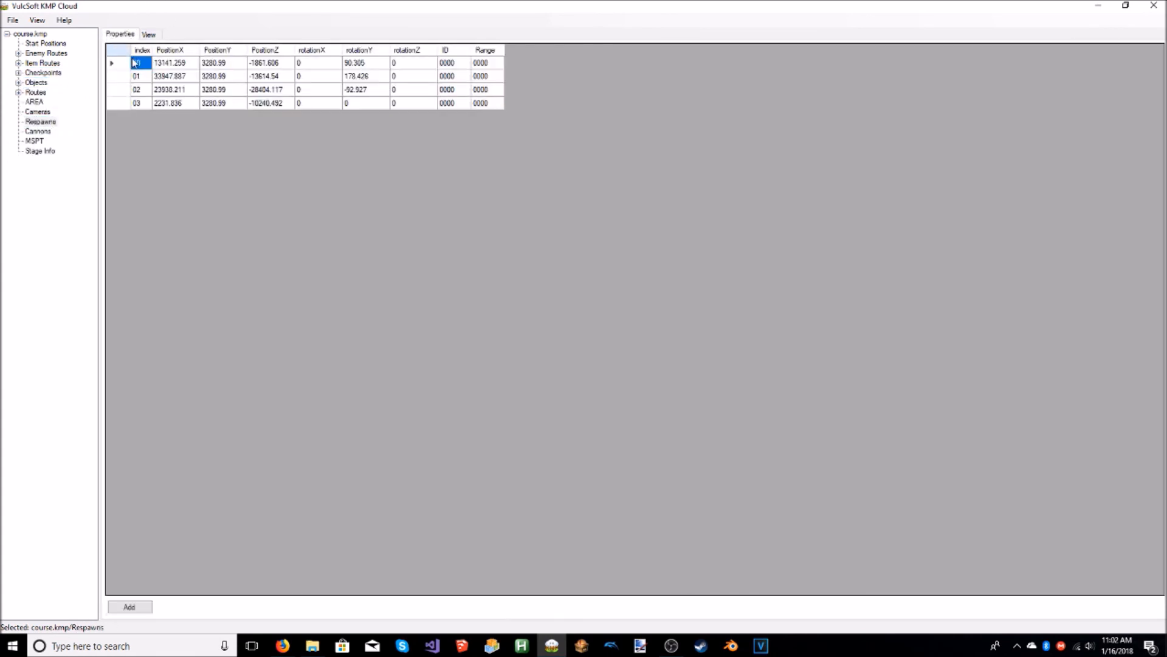
{"action": "left_click", "coordinate": [148, 35]}
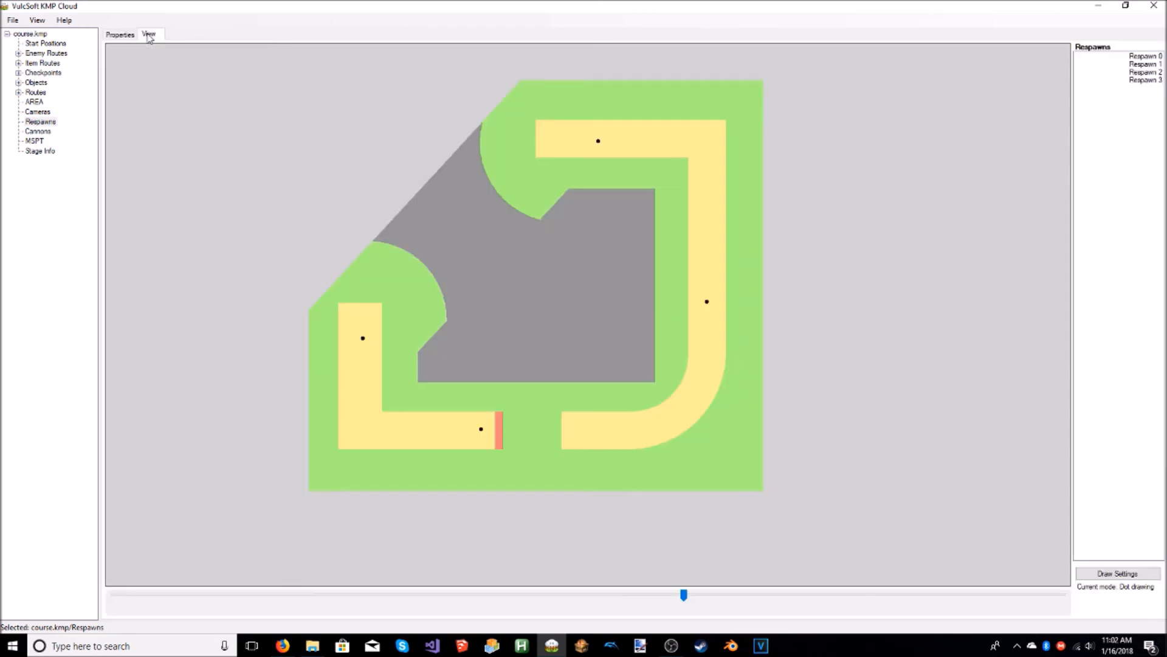
Step: Place a cannon point at the upper end of the short vertical road stretch
{"action": "left_click", "coordinate": [39, 132]}
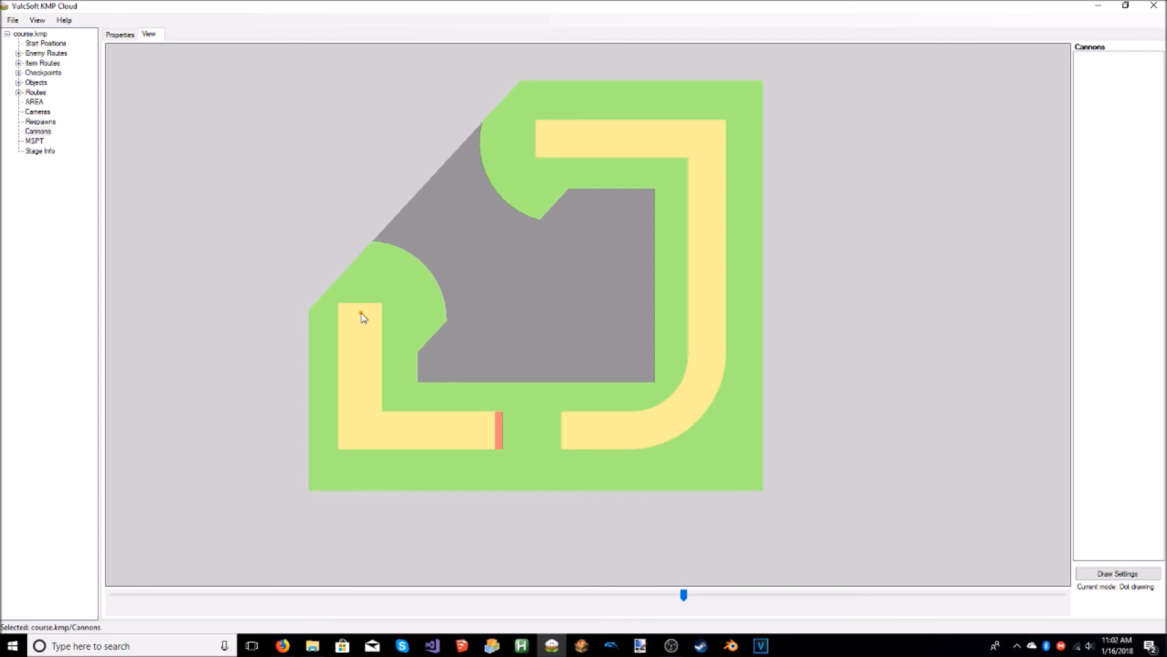
{"action": "left_click", "coordinate": [37, 21]}
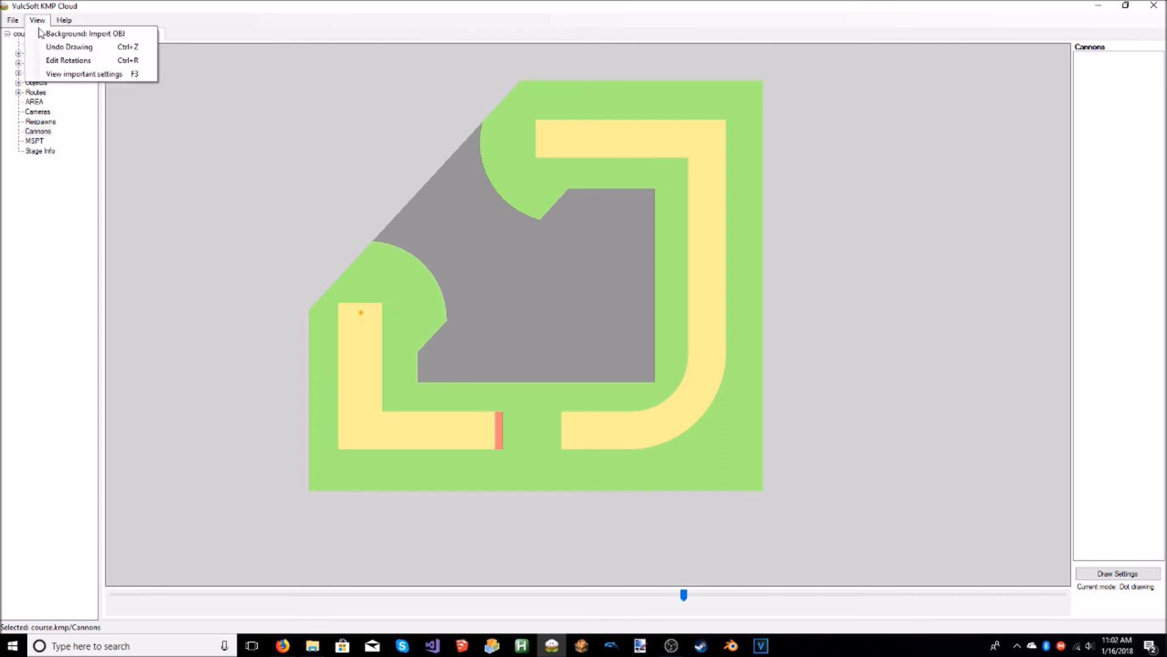
{"action": "left_click", "coordinate": [257, 6]}
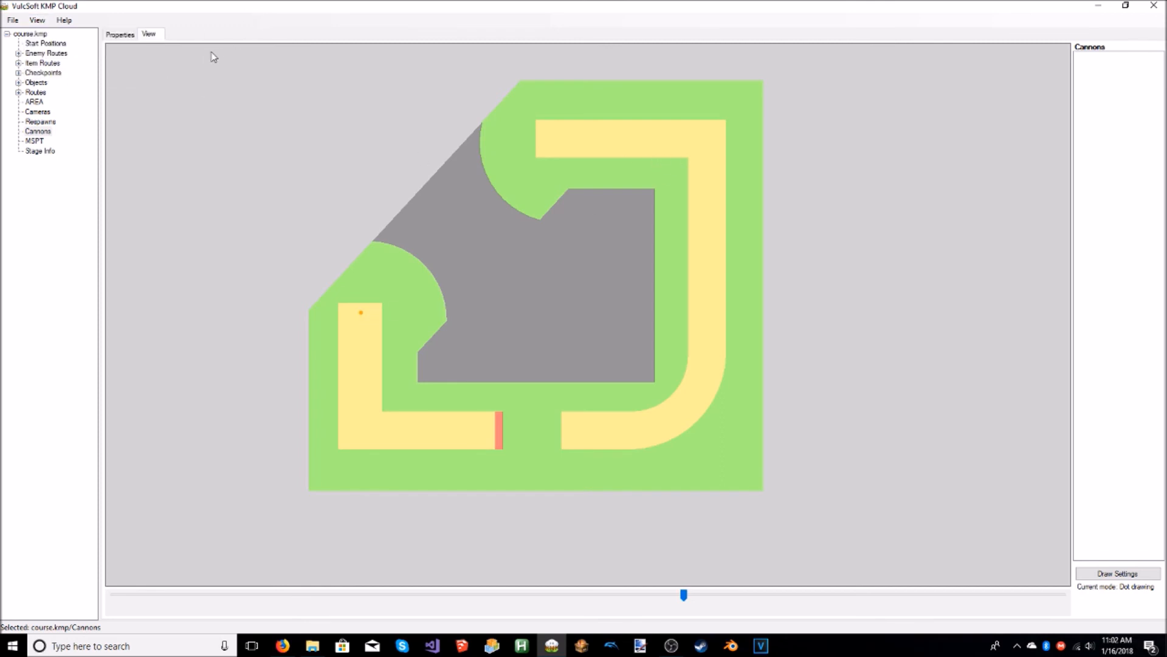
{"action": "left_click_drag", "start_coordinate": [201, 57], "coordinate": [413, 347]}
Step: Set the cannon point's PositionY to 3480.99
{"action": "left_click", "coordinate": [109, 40]}
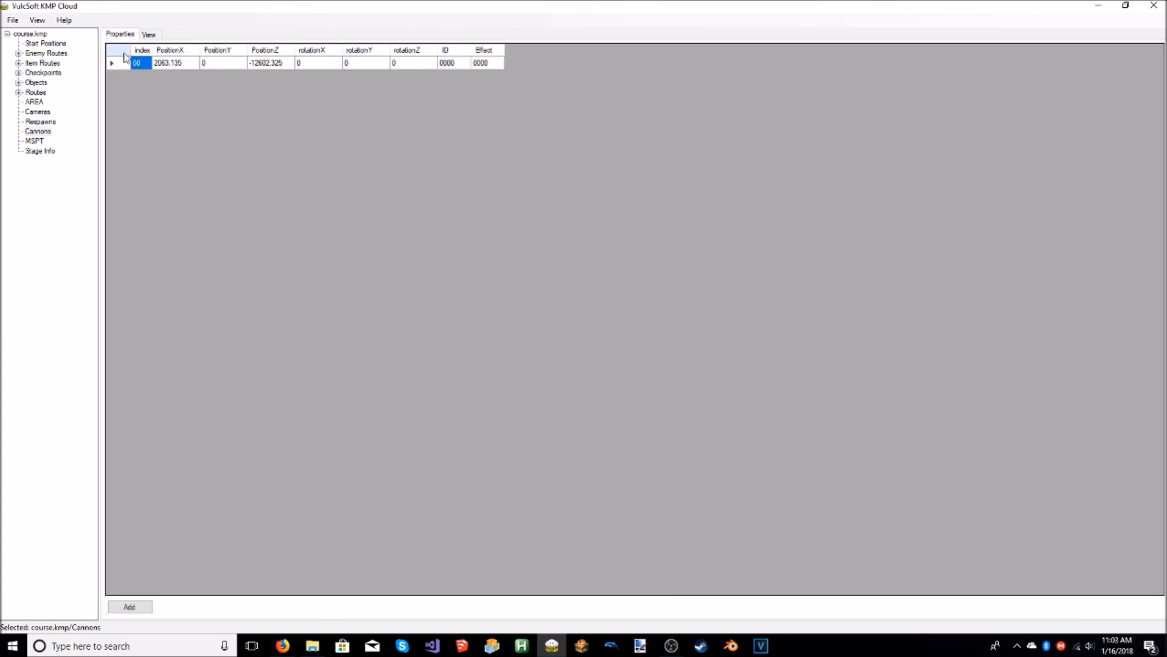
{"action": "left_click", "coordinate": [118, 65]}
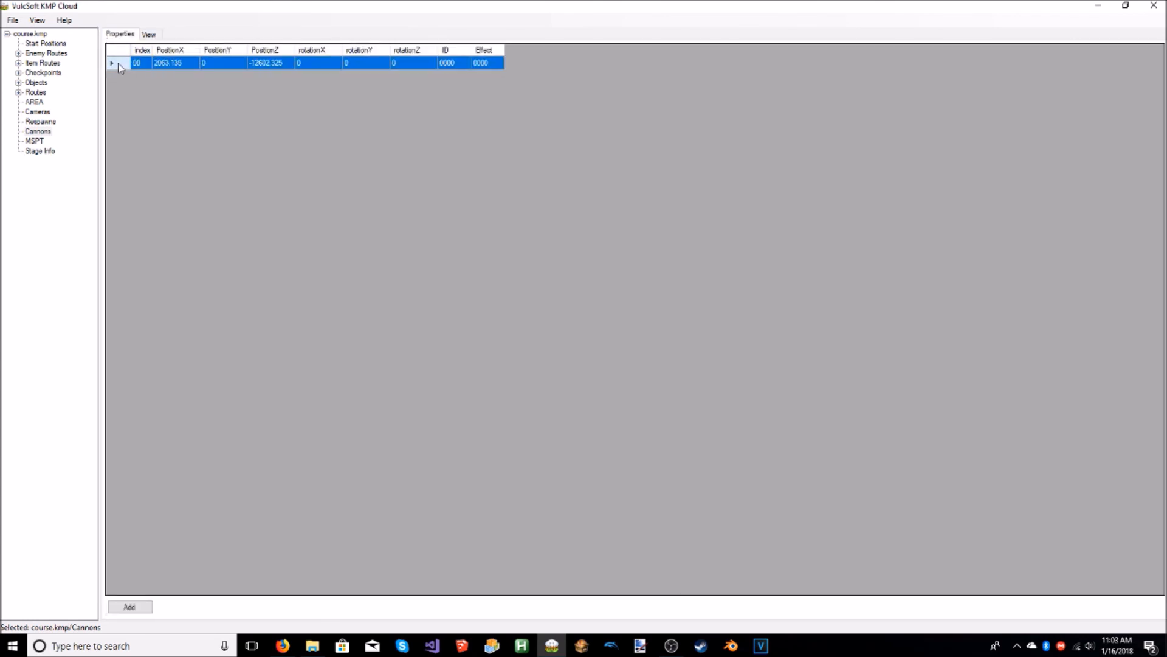
{"action": "left_click", "coordinate": [205, 63]}
{"action": "type", "text": "180.99"}
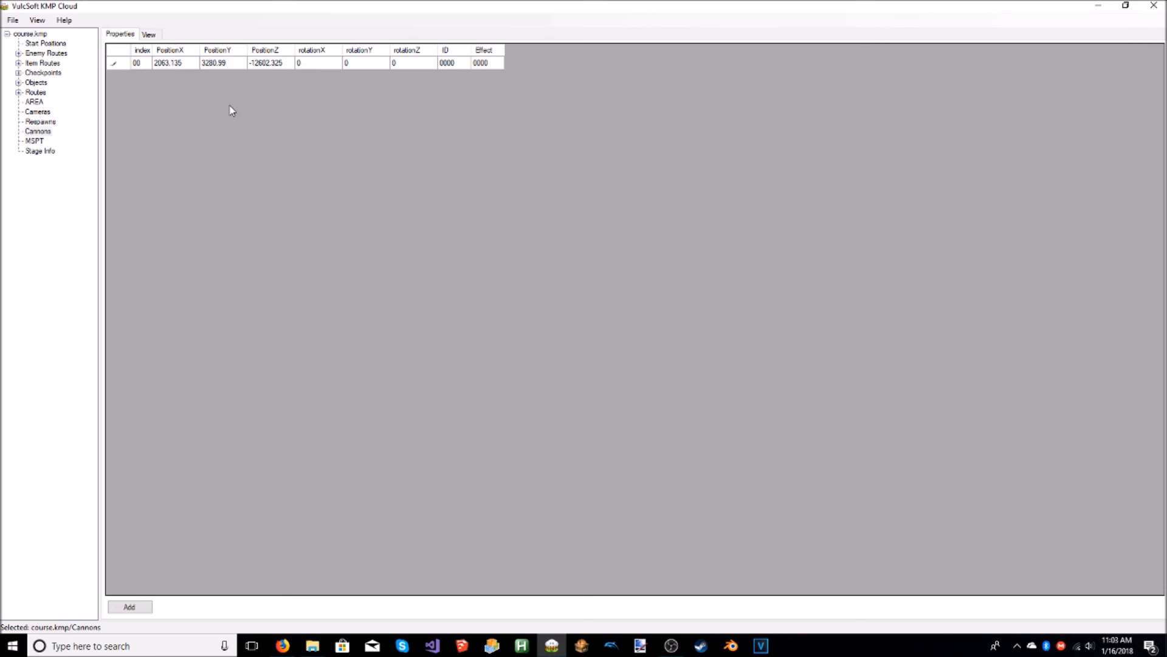
{"action": "type", "text": "4"}
{"action": "key", "text": "Return"}
Step: Edit the cannon point's rotation to -45 degrees and check the value in its properties
{"action": "left_click", "coordinate": [149, 37]}
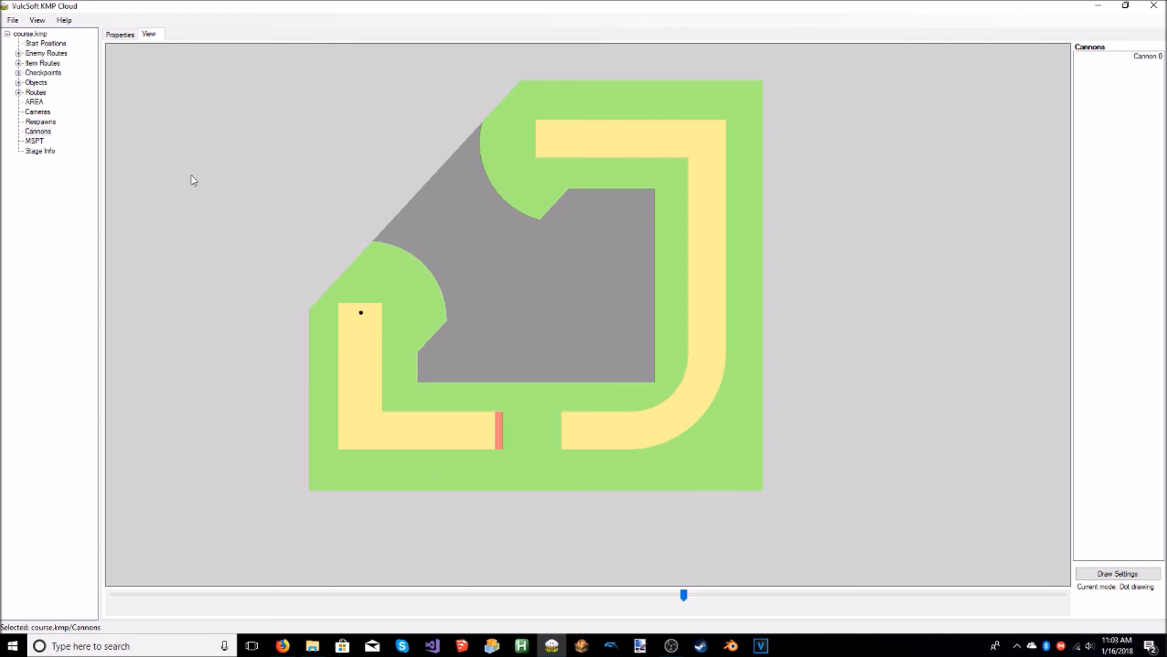
{"action": "left_click", "coordinate": [38, 131]}
{"action": "left_click", "coordinate": [37, 20]}
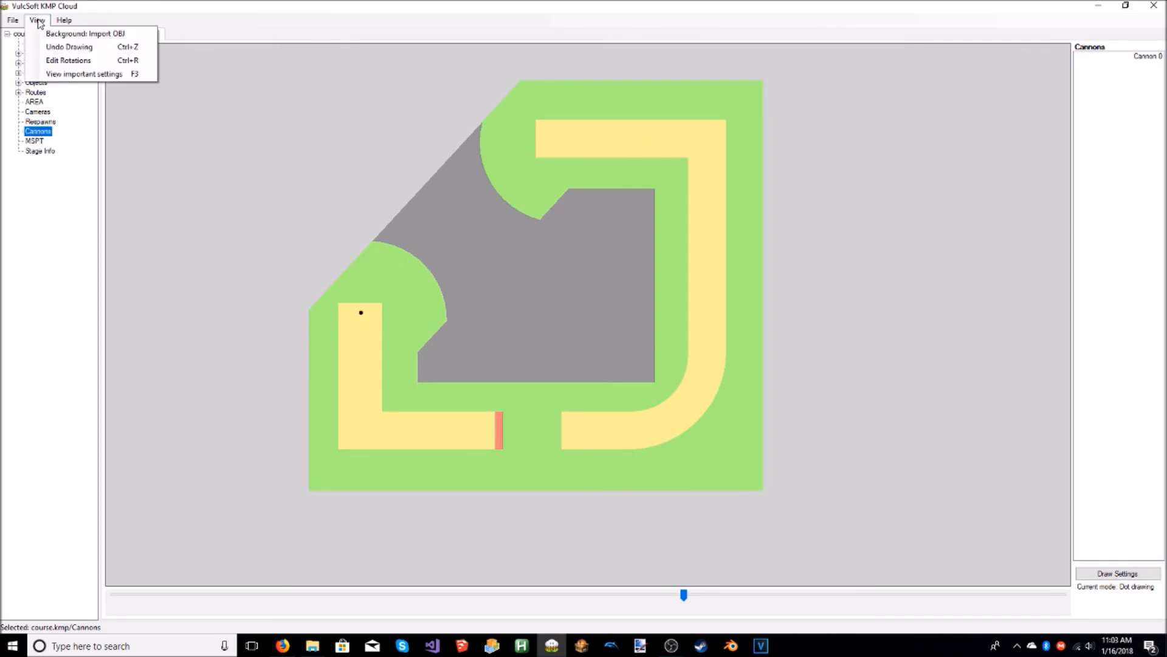
{"action": "left_click", "coordinate": [68, 60]}
{"action": "left_click_drag", "start_coordinate": [361, 322], "coordinate": [338, 335]}
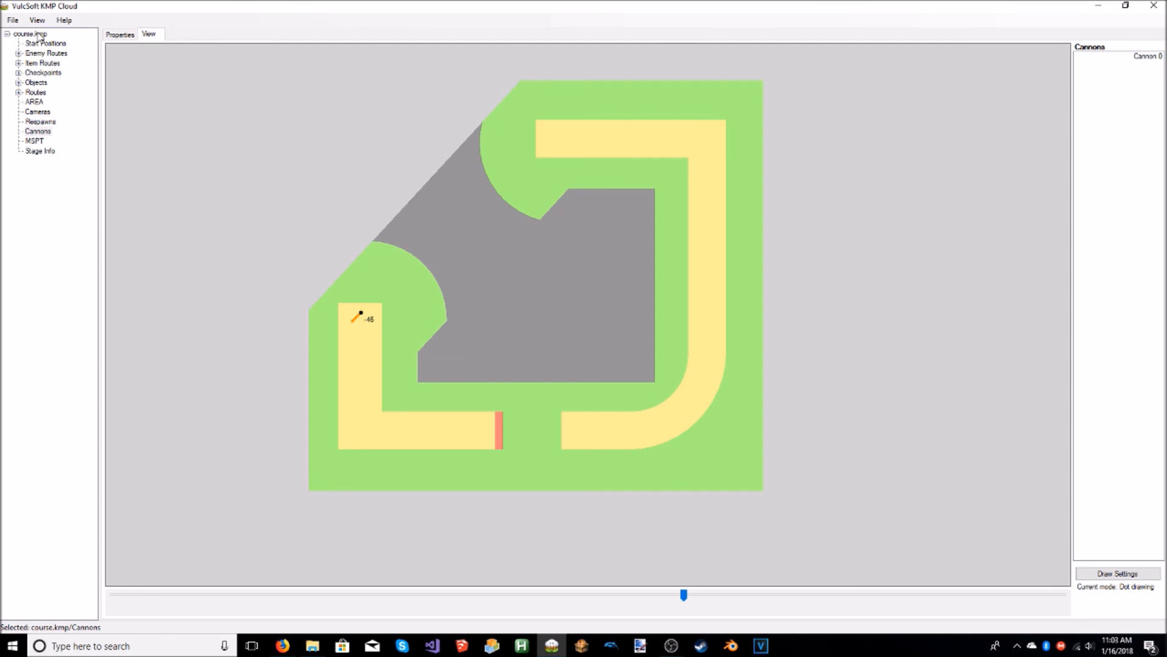
{"action": "left_click", "coordinate": [38, 20]}
{"action": "left_click", "coordinate": [68, 60]}
{"action": "left_click", "coordinate": [124, 37]}
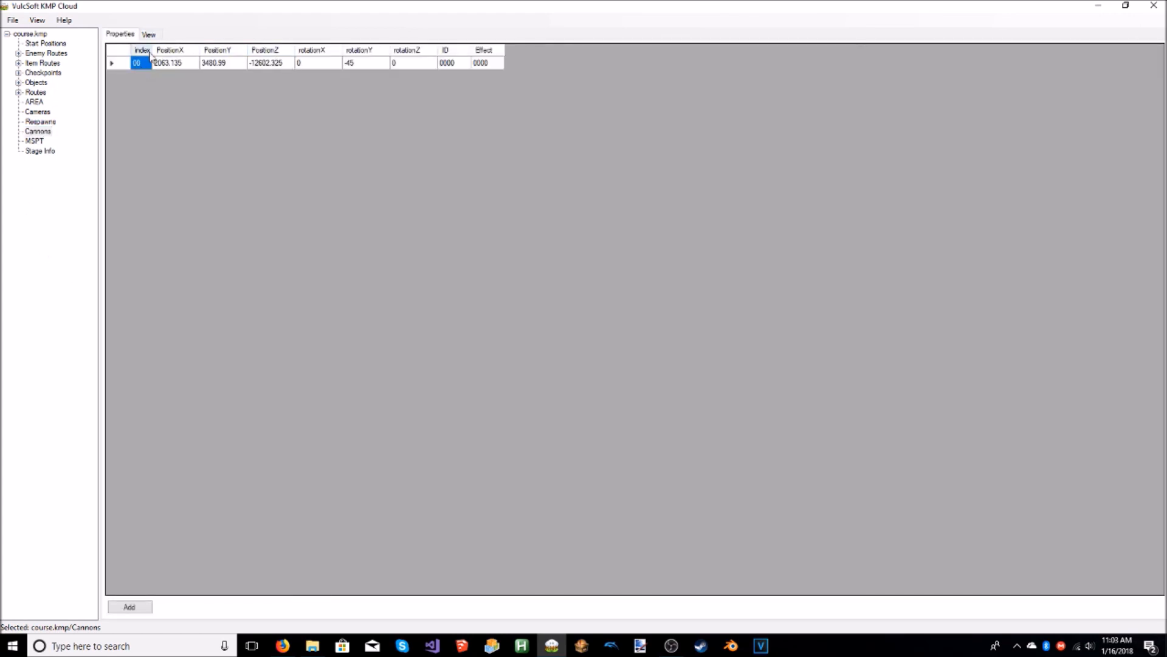
{"action": "left_click", "coordinate": [149, 37]}
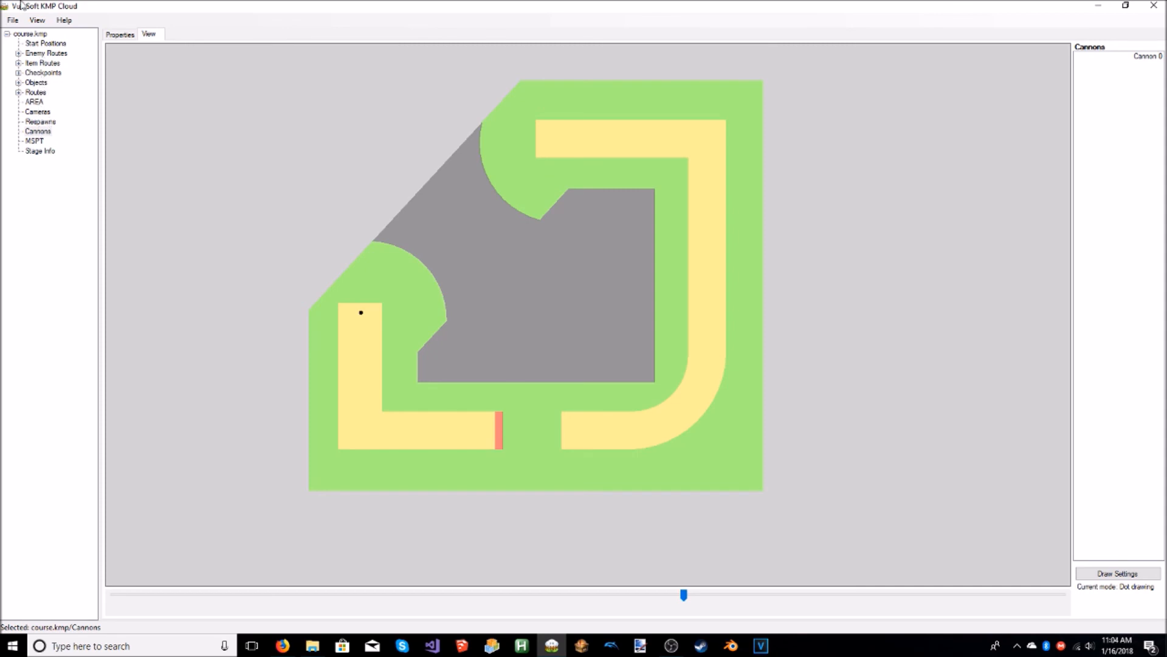
Step: Save course.kmp and close the KMP editor
{"action": "left_click", "coordinate": [13, 20]}
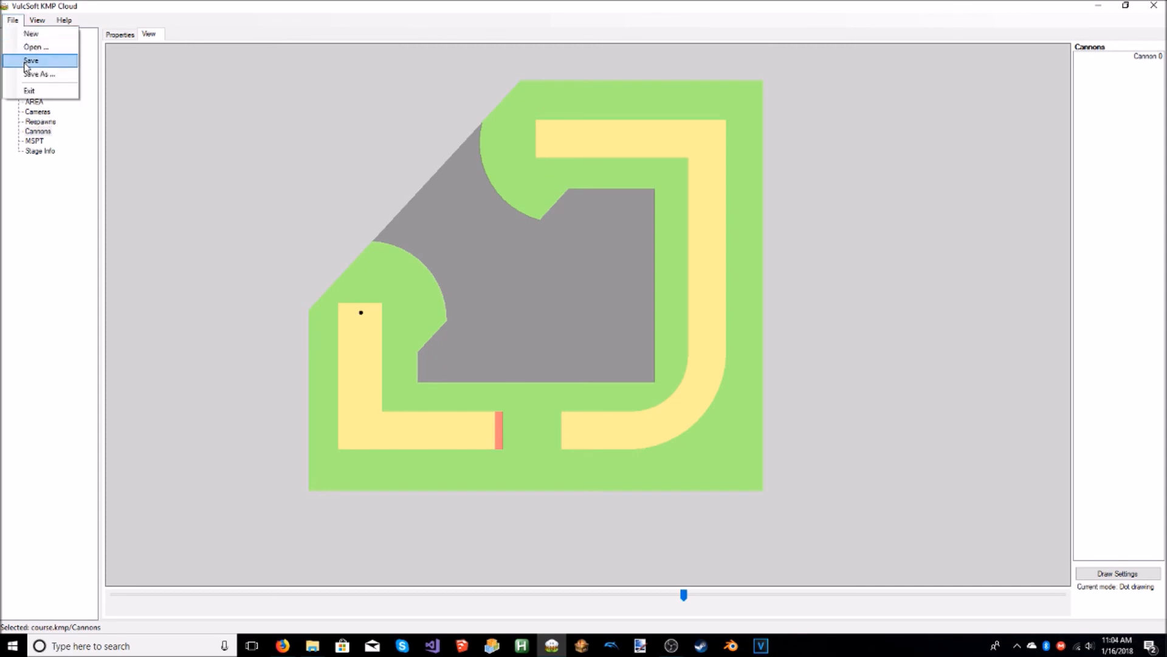
{"action": "left_click", "coordinate": [25, 64]}
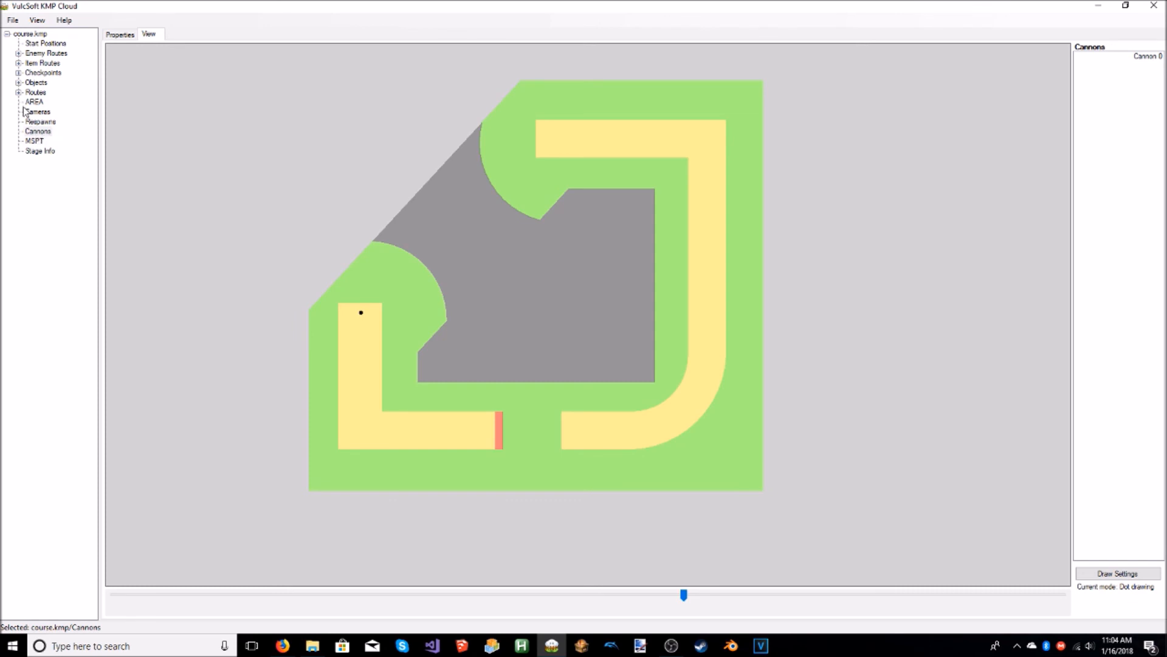
{"action": "left_click", "coordinate": [1153, 5]}
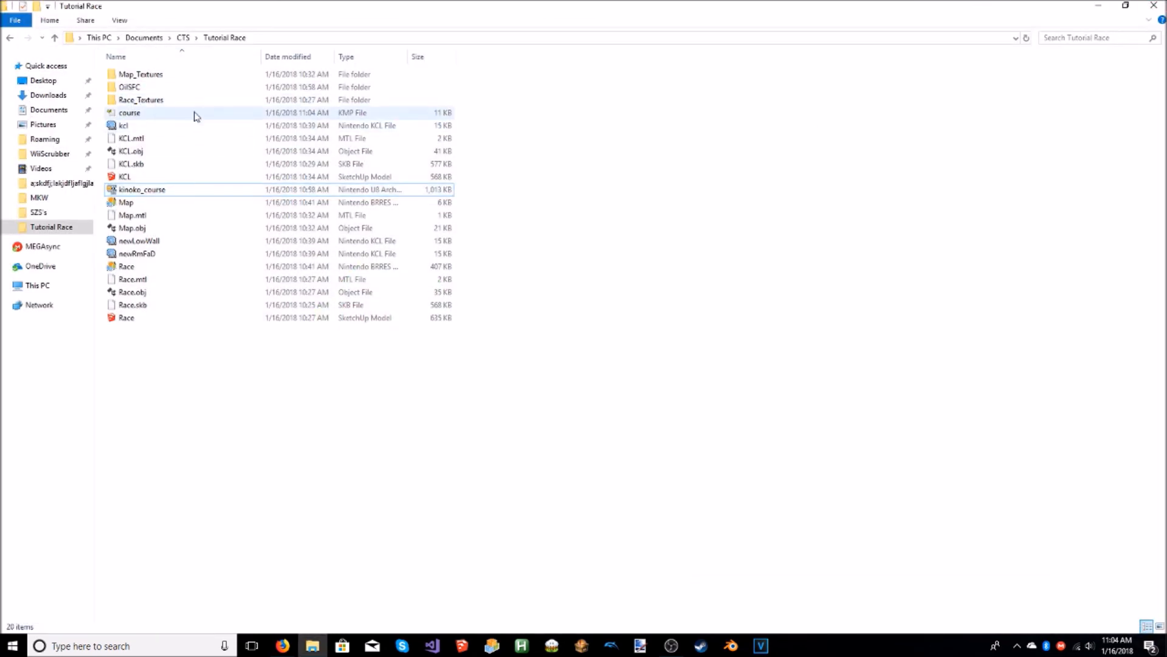
Step: Decode course.kmp to a text file from PowerShell in the Tutorial Race folder with "wkmpt decode course.kmp"
{"action": "left_click", "coordinate": [155, 114]}
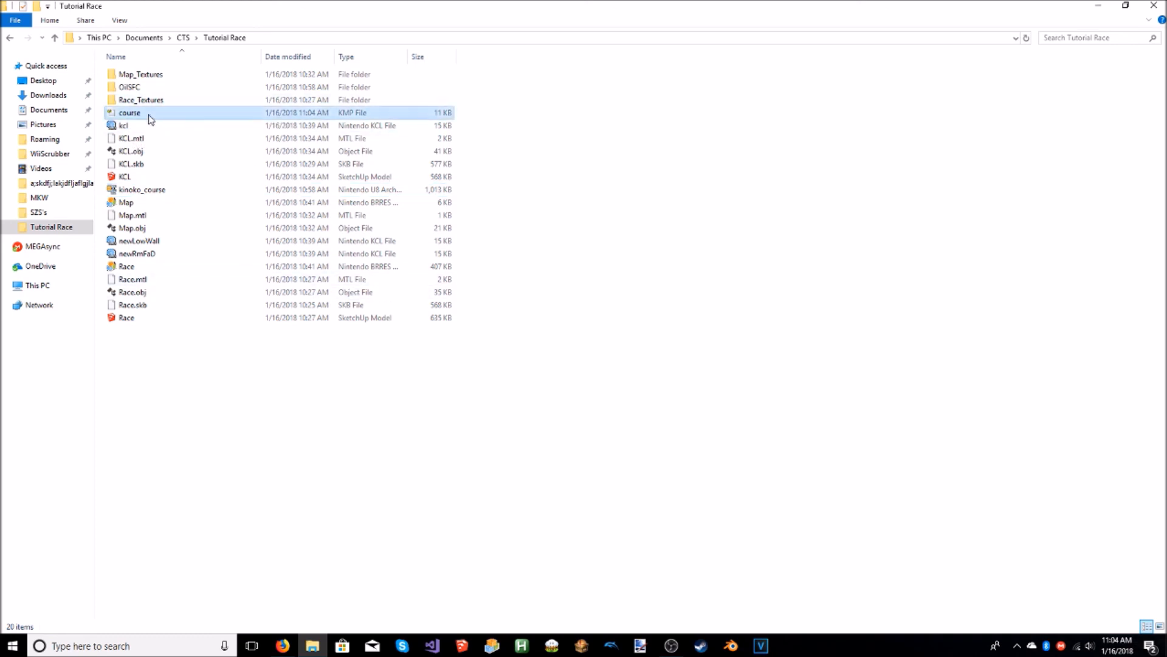
{"action": "right_click", "coordinate": [245, 382]}
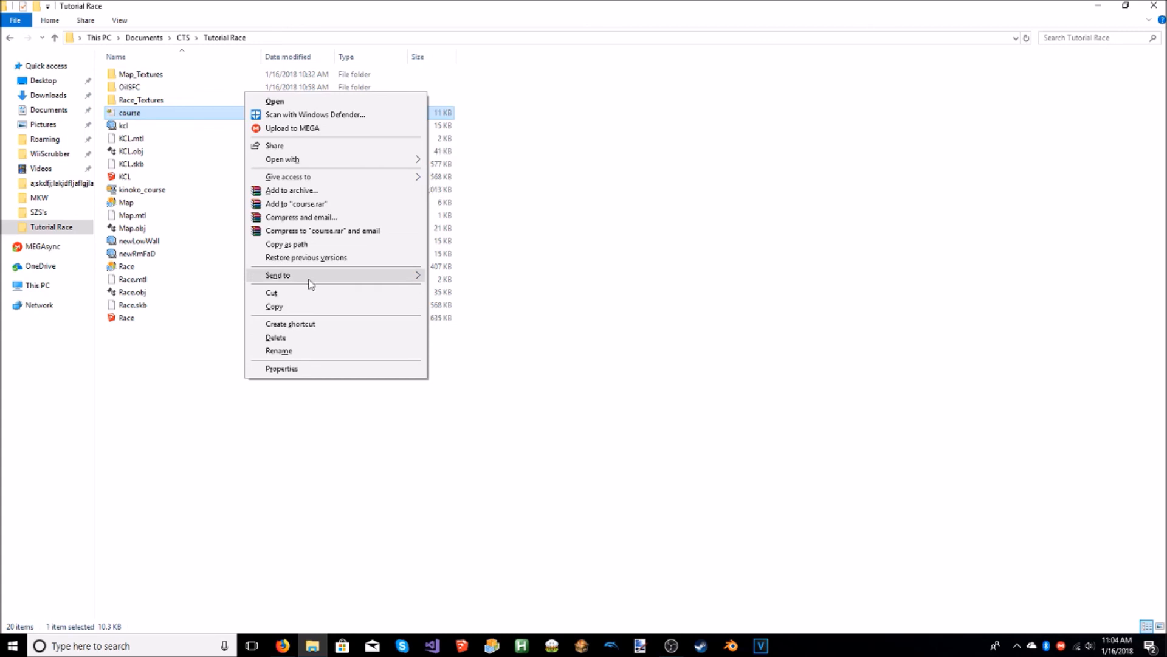
{"action": "left_click", "coordinate": [263, 401]}
{"action": "right_click", "coordinate": [257, 396]}
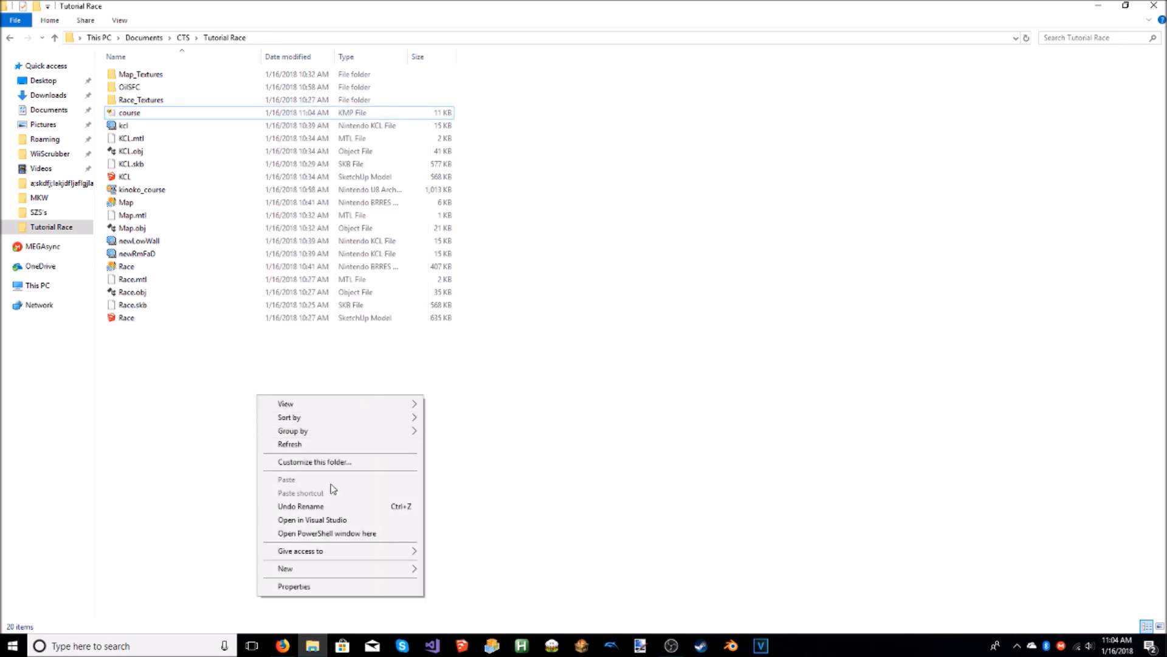
{"action": "left_click", "coordinate": [328, 533]}
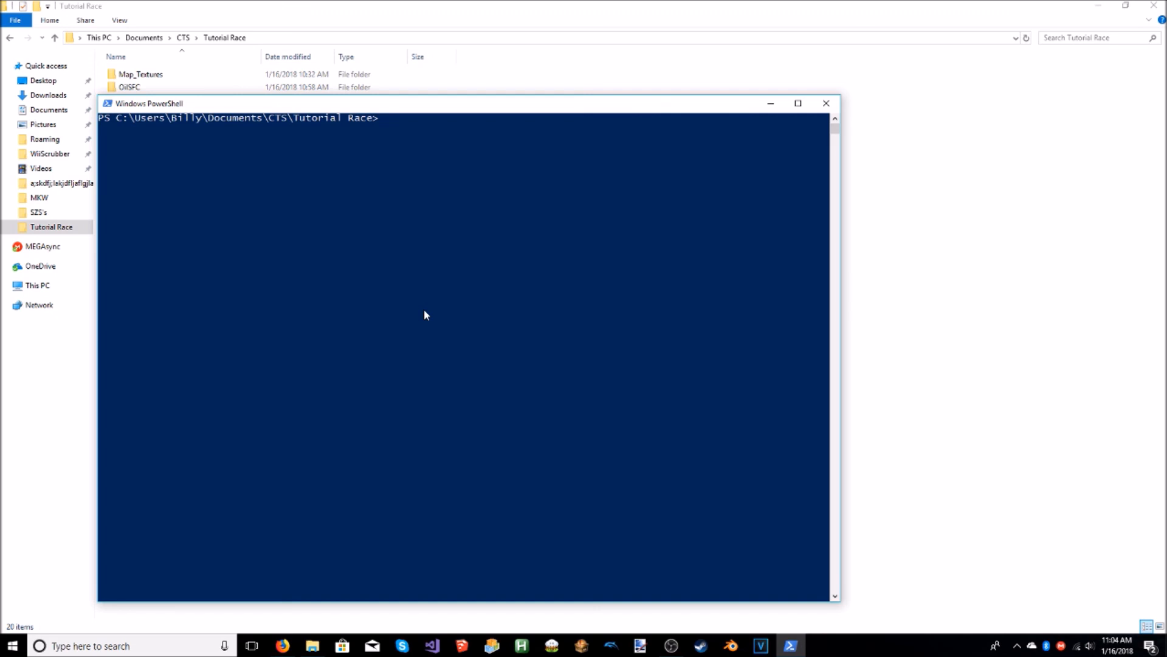
{"action": "type", "text": "wkmpt decode course.kmp"}
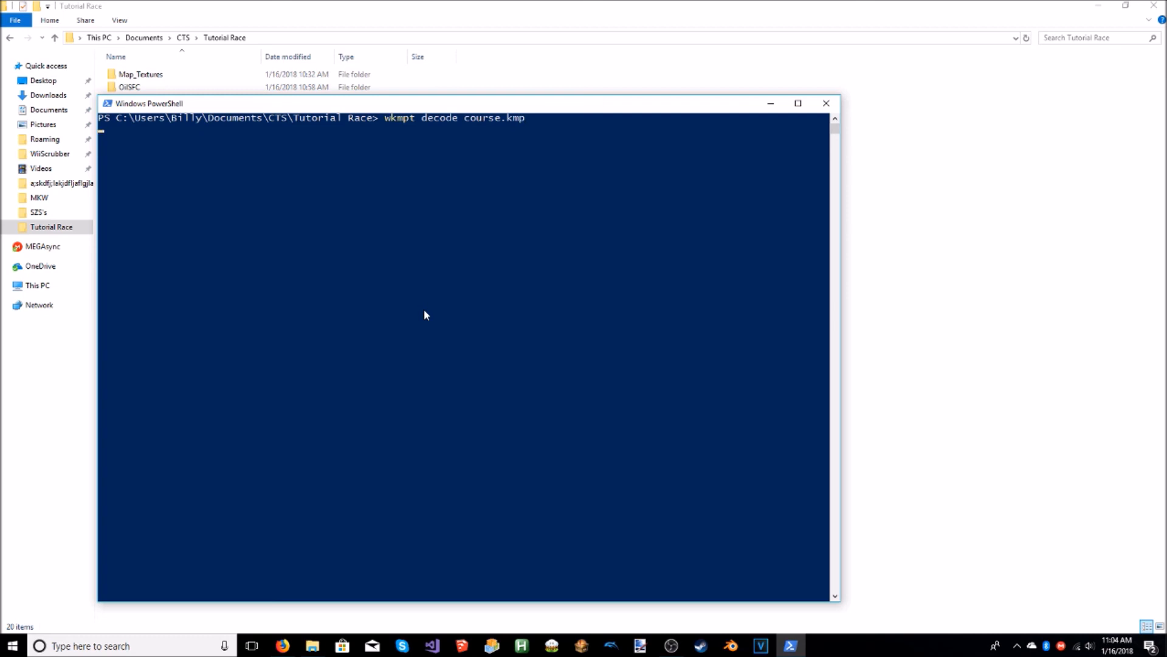
{"action": "key", "text": "Return"}
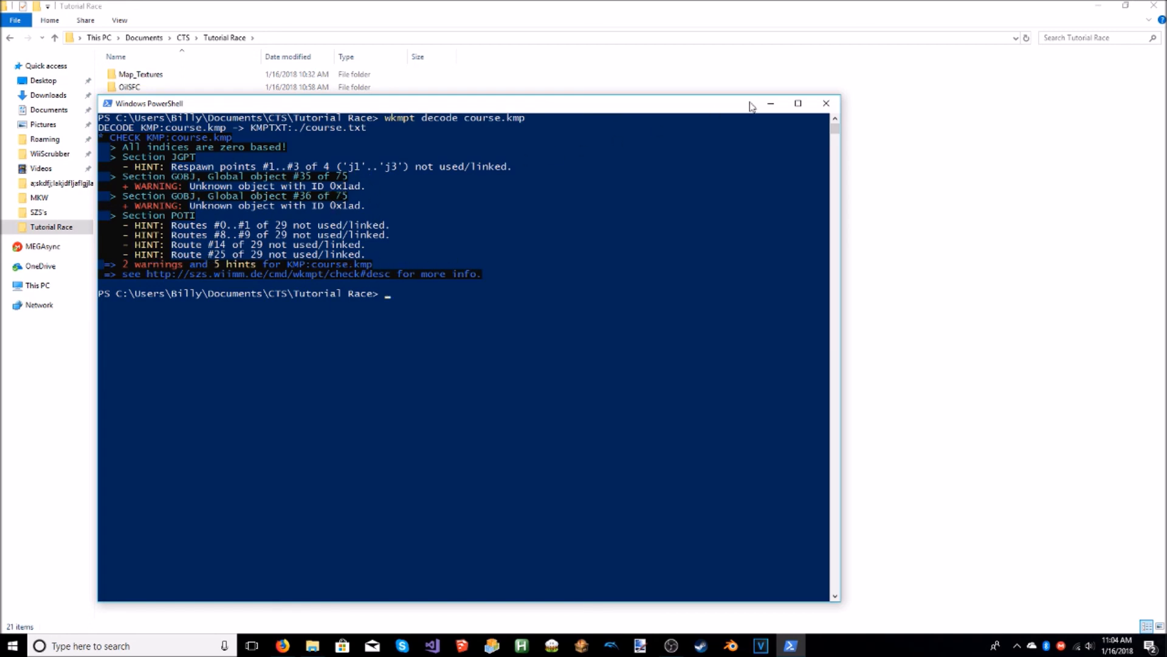
{"action": "left_click", "coordinate": [826, 103]}
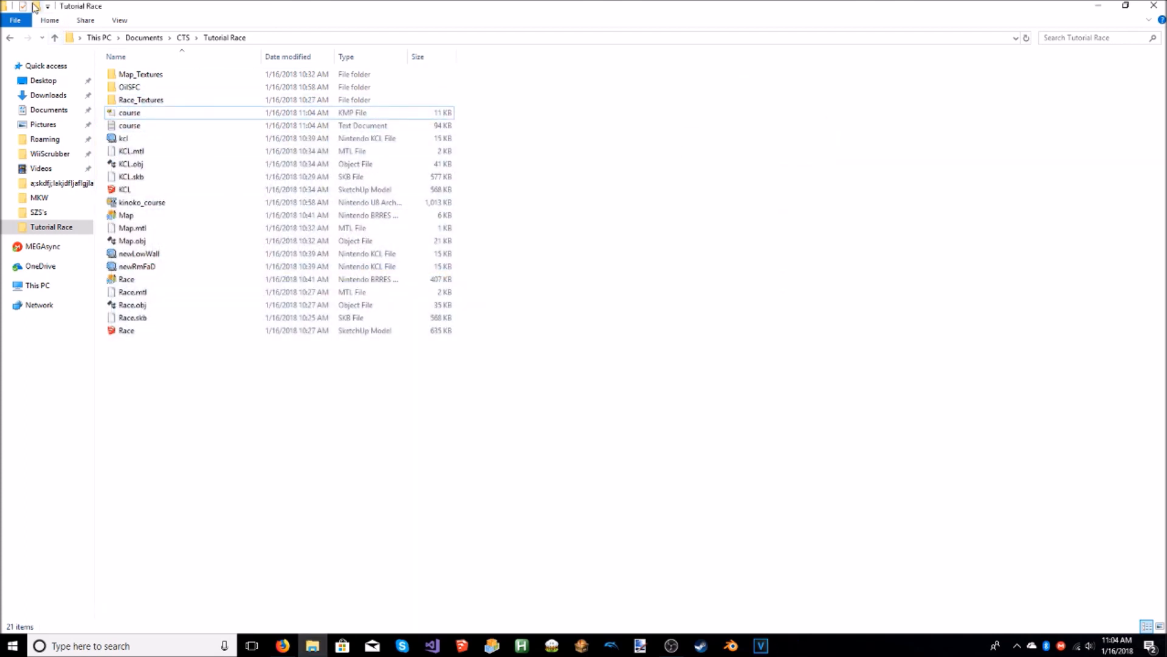
Step: Create a folder named KMP in Tutorial Race and move the original course.kmp into it
{"action": "left_click", "coordinate": [35, 7]}
{"action": "type", "text": "KMP"}
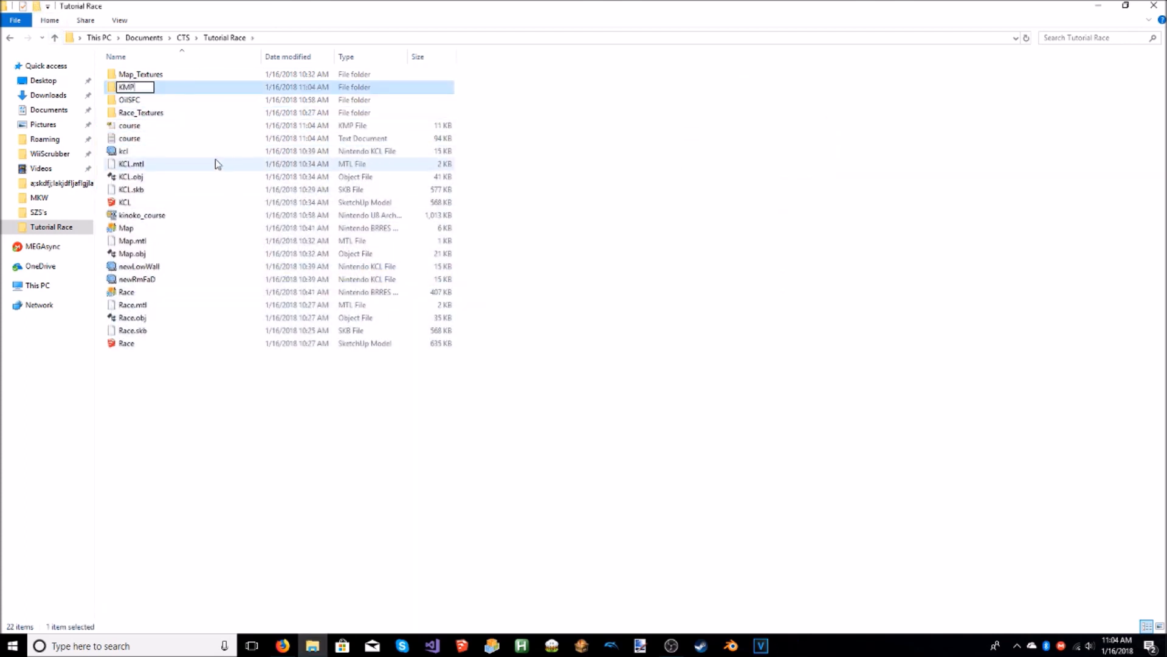
{"action": "key", "text": "Return"}
{"action": "left_click_drag", "start_coordinate": [131, 126], "coordinate": [155, 75]}
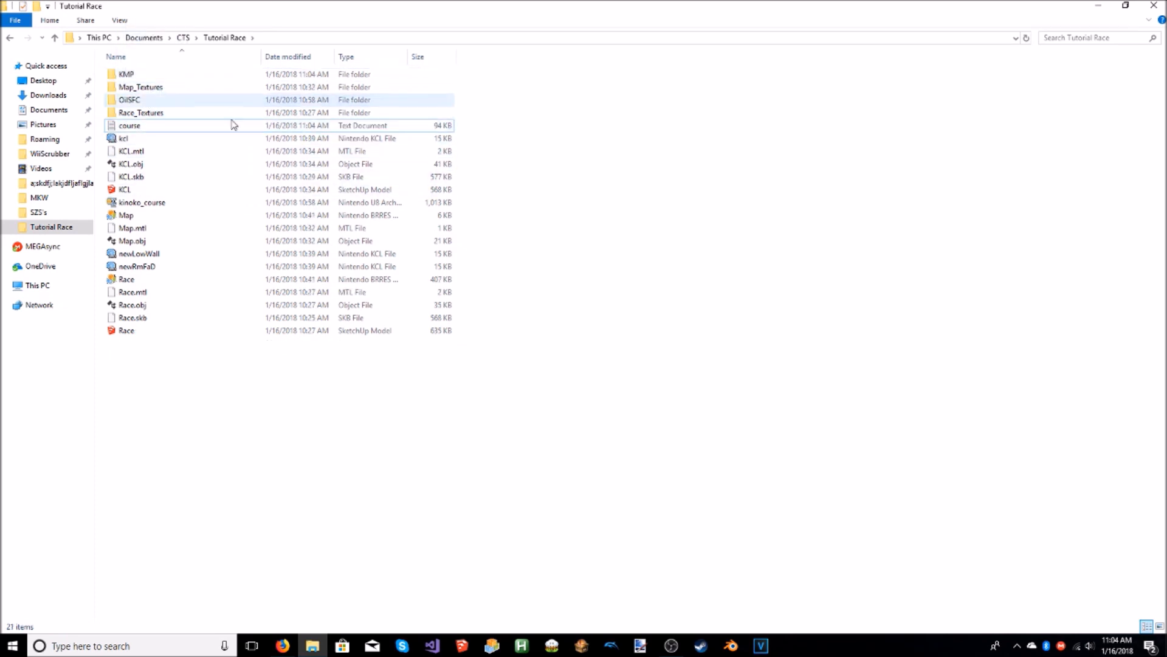
{"action": "double_click", "coordinate": [141, 124]}
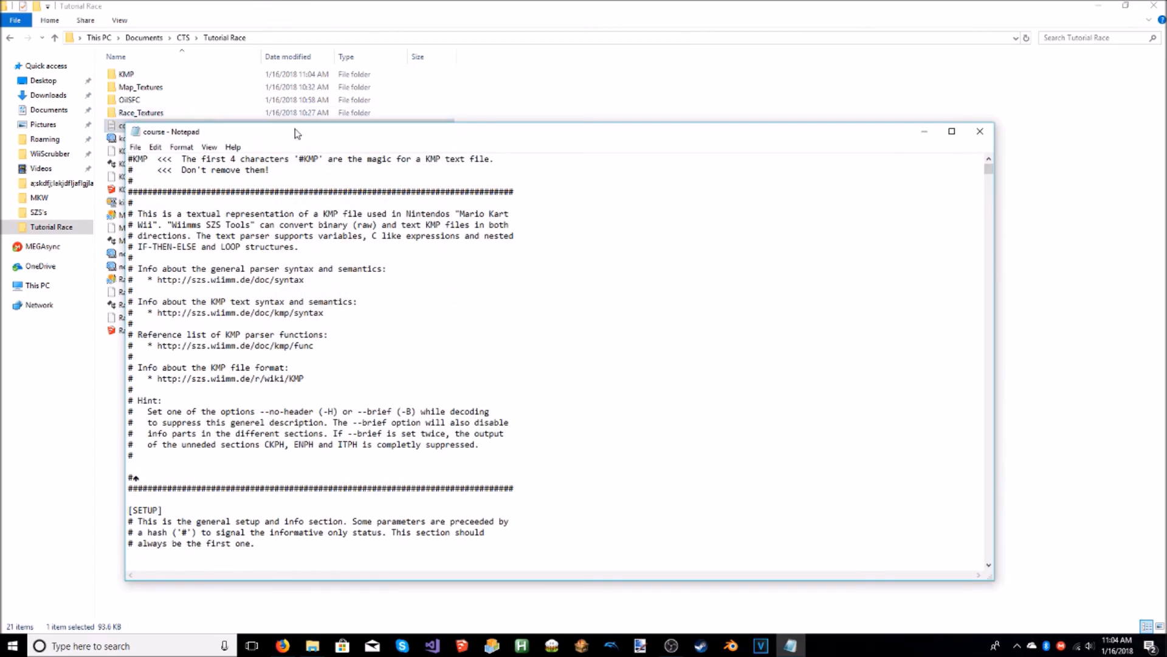
{"action": "left_click_drag", "start_coordinate": [308, 132], "coordinate": [286, 62]}
{"action": "scroll", "coordinate": [351, 211], "scroll_direction": "down", "scroll_amount": 13}
{"action": "scroll", "coordinate": [353, 211], "scroll_direction": "down", "scroll_amount": 15}
{"action": "scroll", "coordinate": [355, 238], "scroll_direction": "down", "scroll_amount": 20}
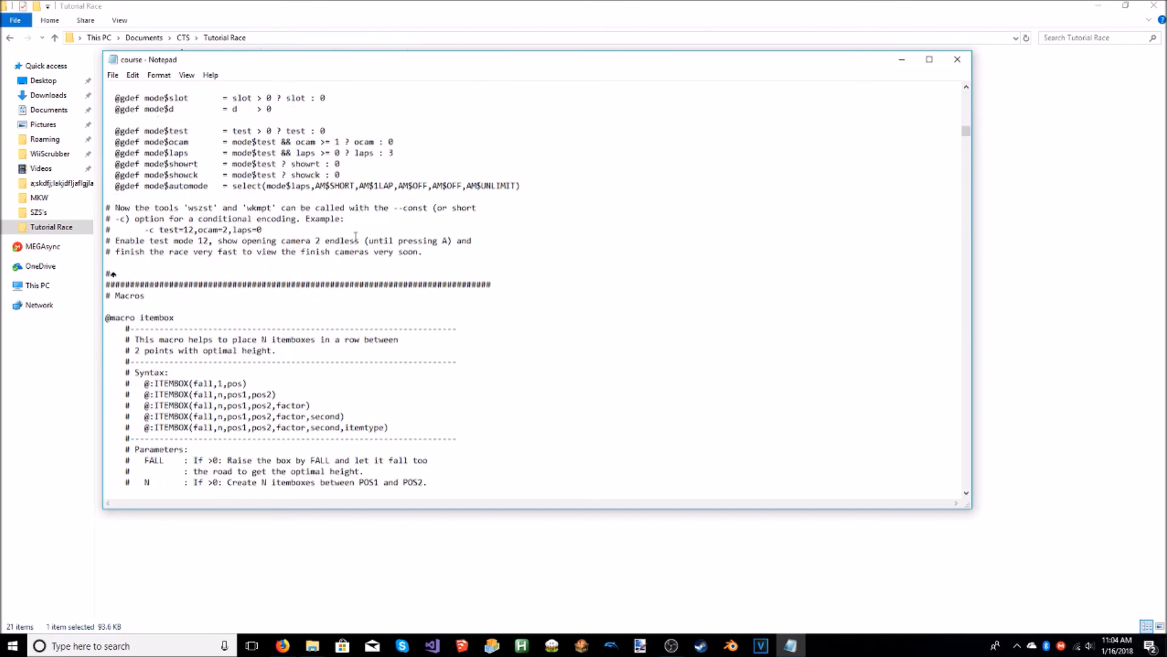
{"action": "scroll", "coordinate": [356, 237], "scroll_direction": "down", "scroll_amount": 20}
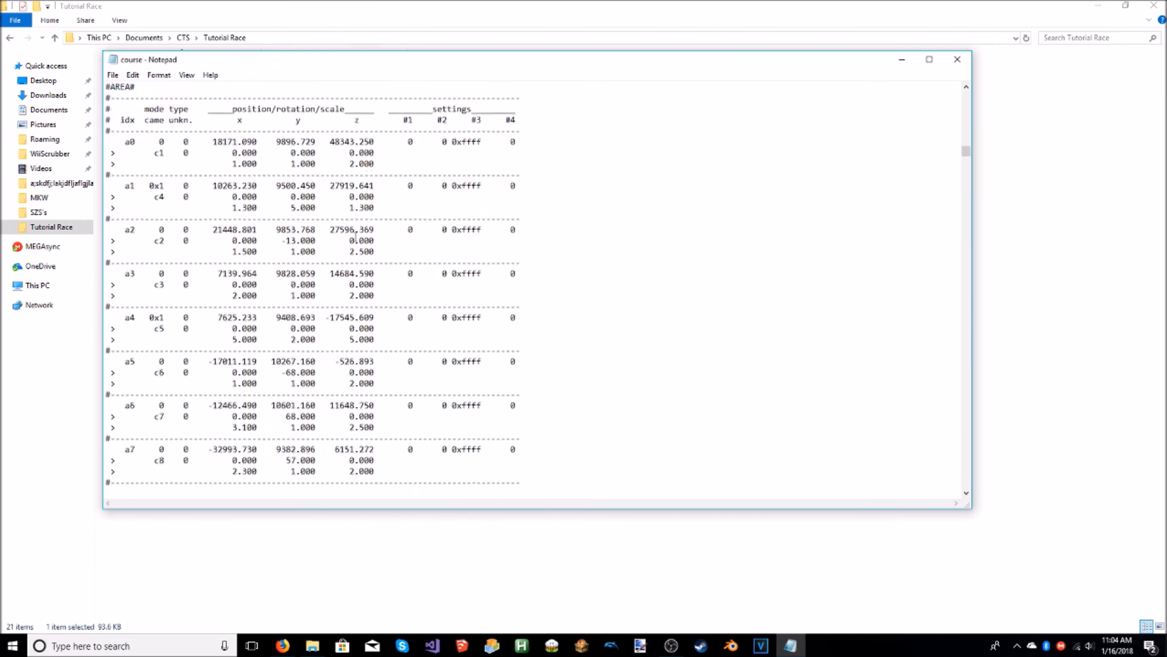
{"action": "scroll", "coordinate": [356, 236], "scroll_direction": "down", "scroll_amount": 20}
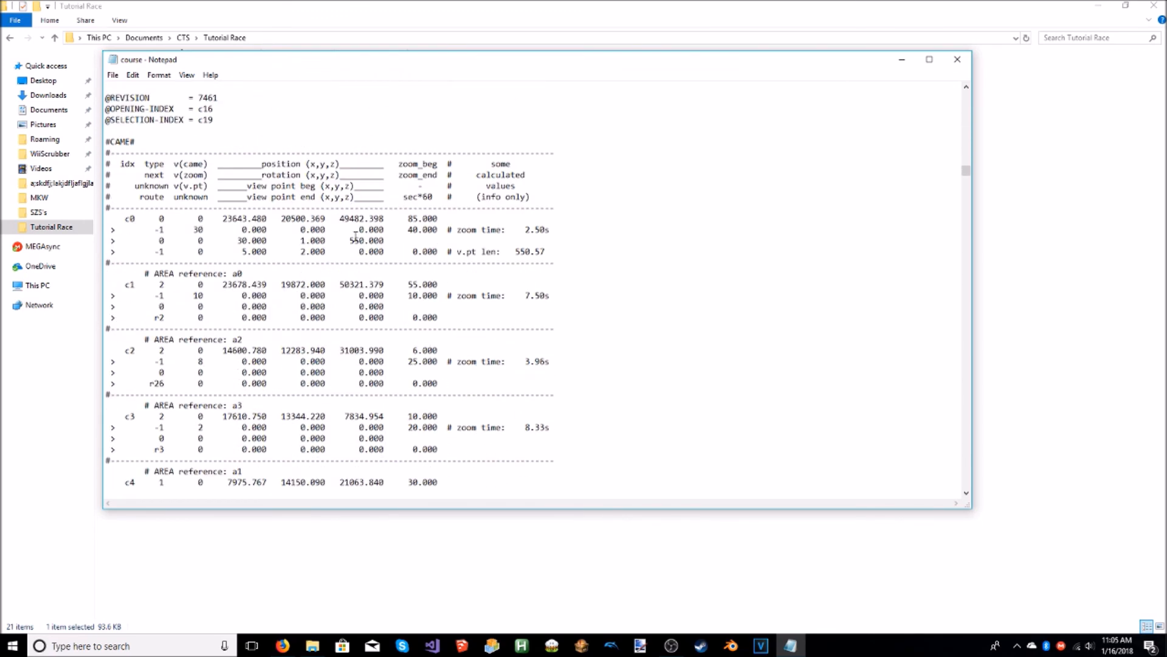
{"action": "scroll", "coordinate": [356, 237], "scroll_direction": "down", "scroll_amount": 20}
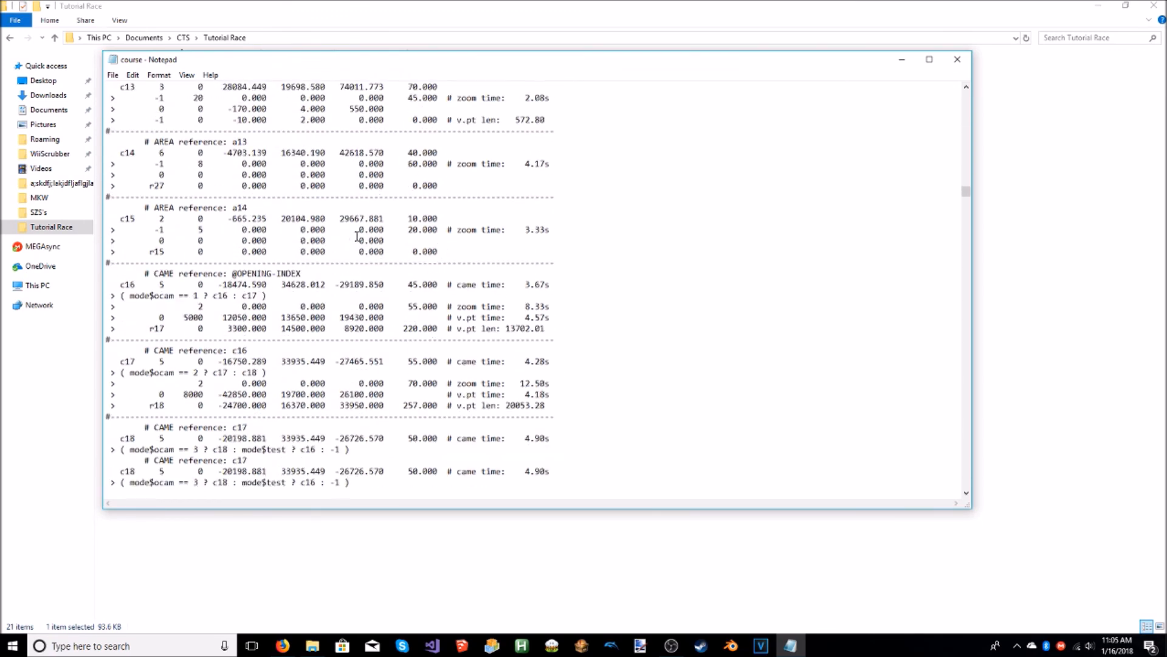
{"action": "scroll", "coordinate": [357, 237], "scroll_direction": "down", "scroll_amount": 13}
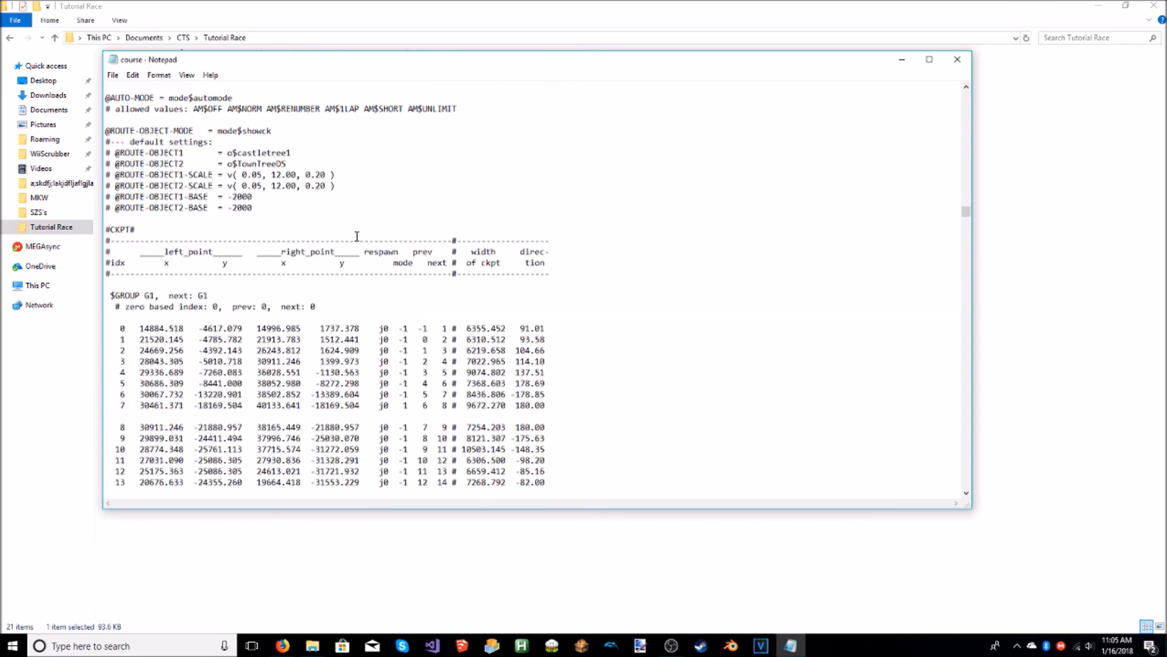
{"action": "scroll", "coordinate": [357, 237], "scroll_direction": "up", "scroll_amount": 7}
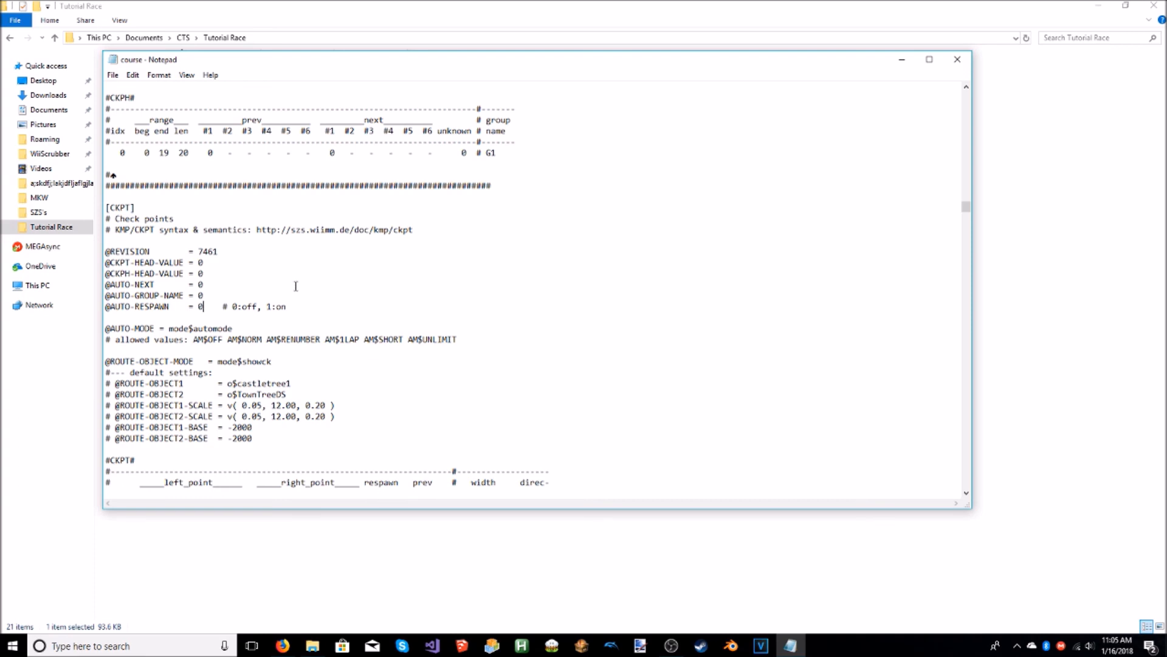
{"action": "left_click", "coordinate": [113, 75]}
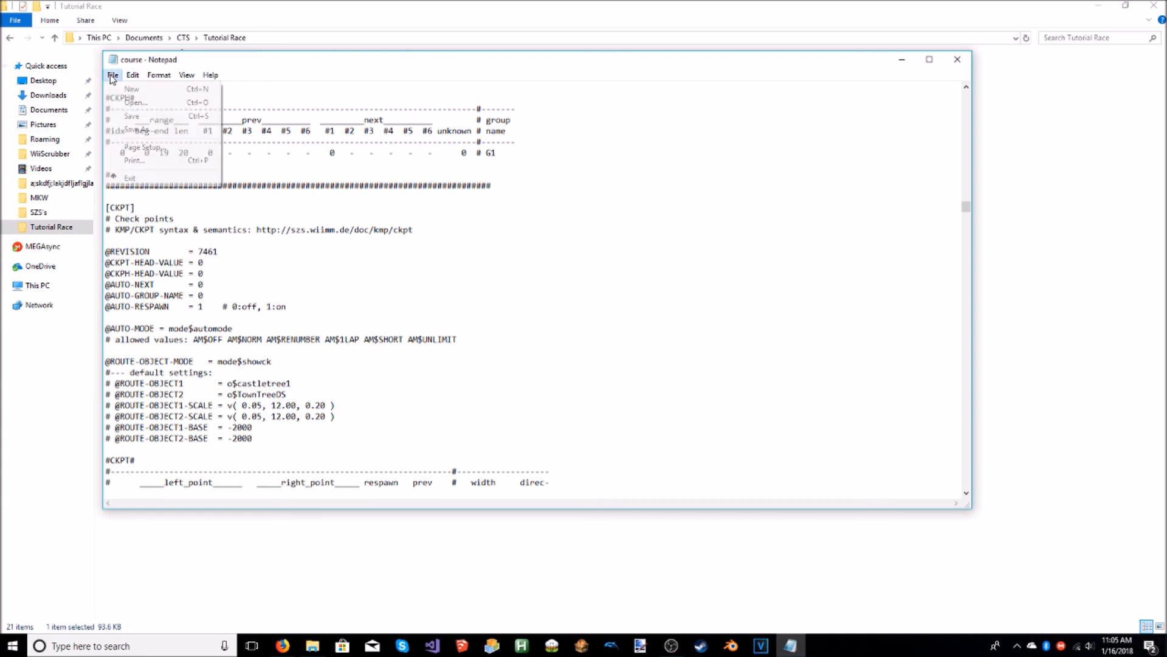
{"action": "left_click", "coordinate": [130, 117]}
{"action": "left_click", "coordinate": [958, 59]}
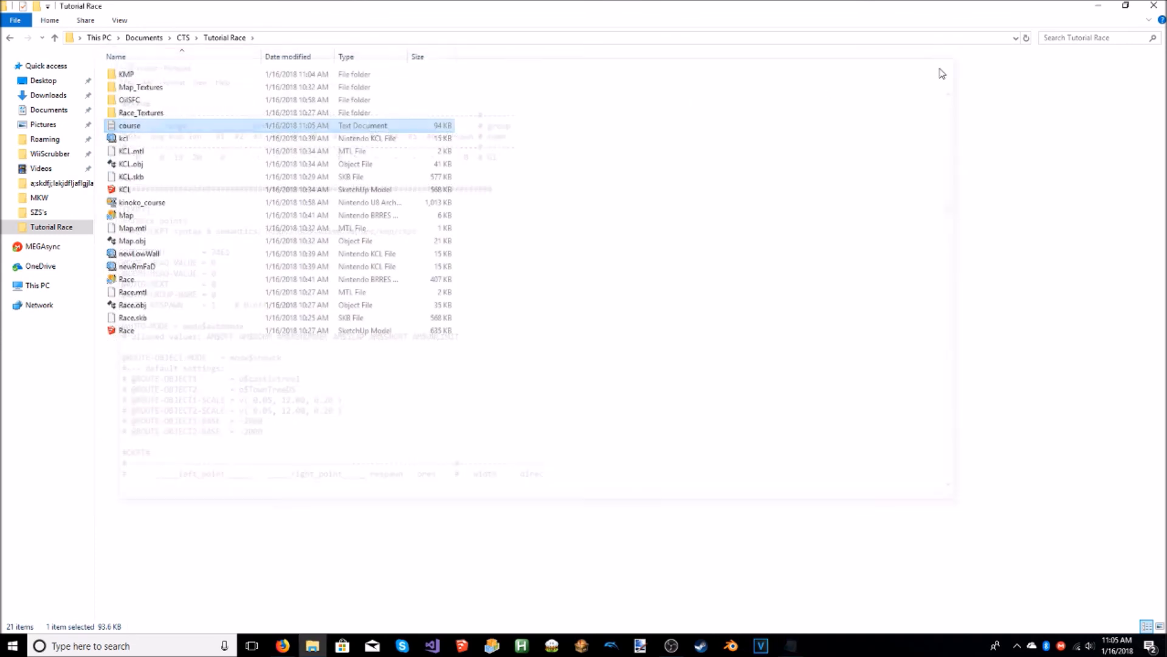
Step: Encode the edited text file back to KMP from PowerShell with "wkmpt encode course.txt"
{"action": "left_click", "coordinate": [299, 406]}
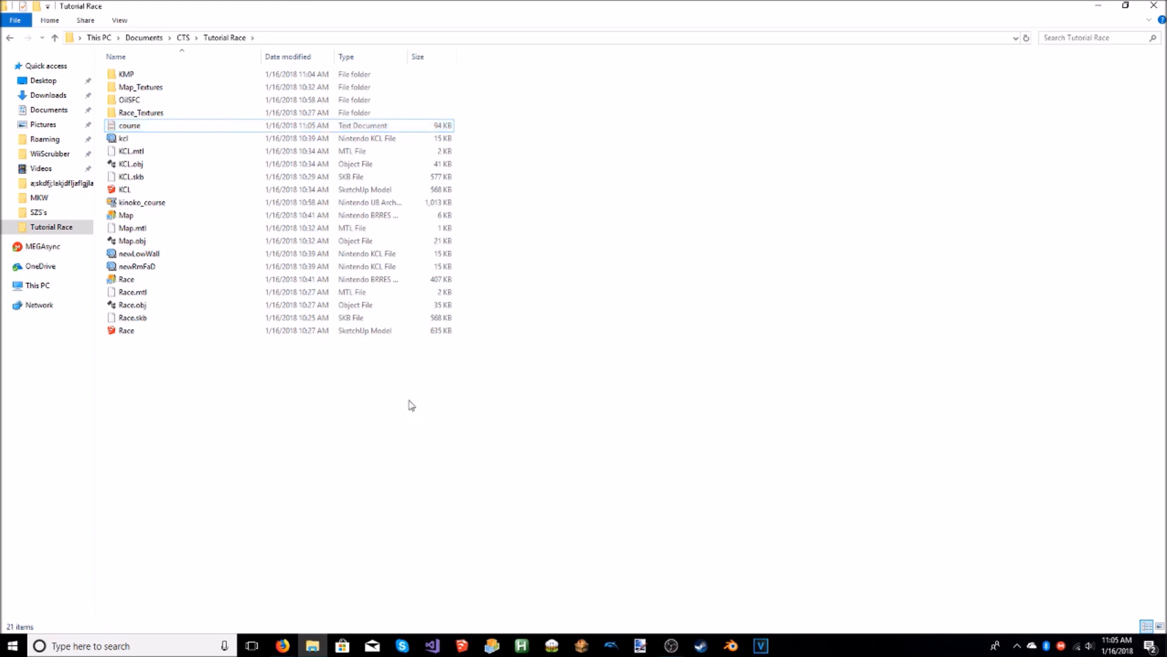
{"action": "right_click", "coordinate": [410, 401]}
{"action": "left_click", "coordinate": [480, 540]}
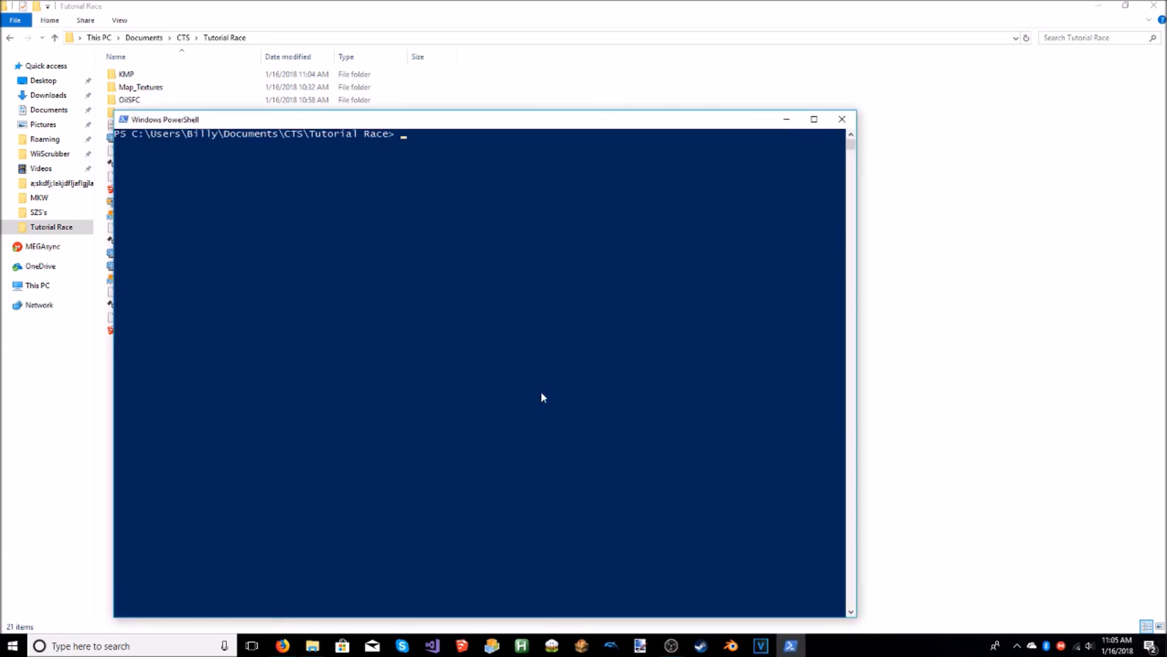
{"action": "type", "text": "wkmpt encode course.txt"}
{"action": "key", "text": "Return"}
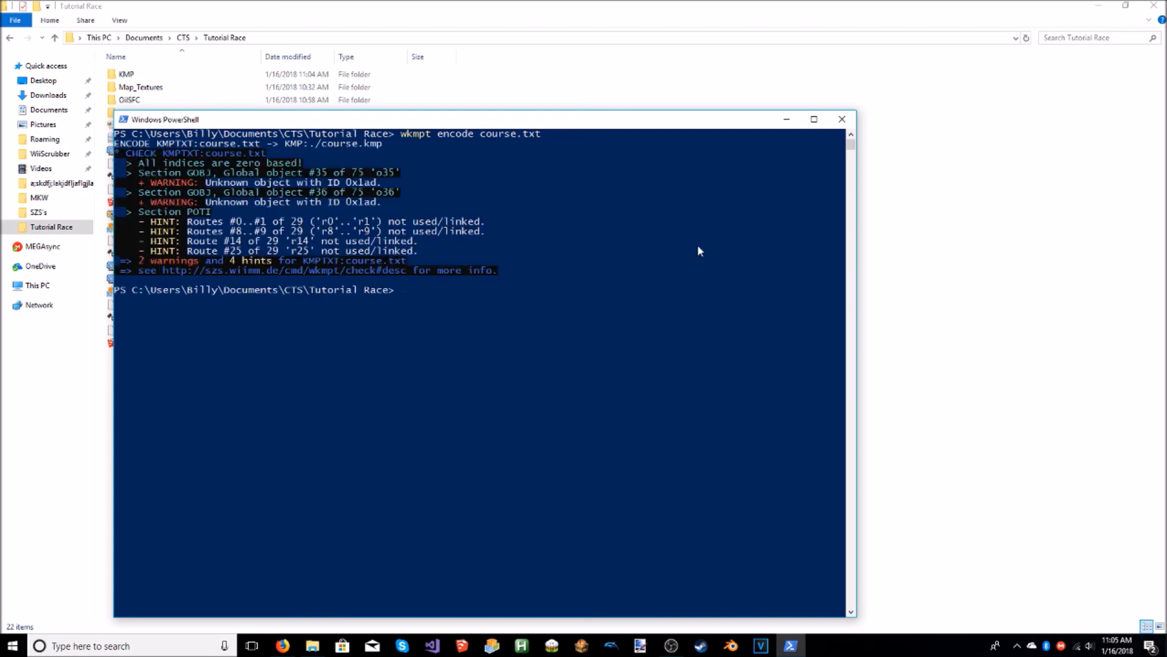
{"action": "left_click", "coordinate": [842, 119]}
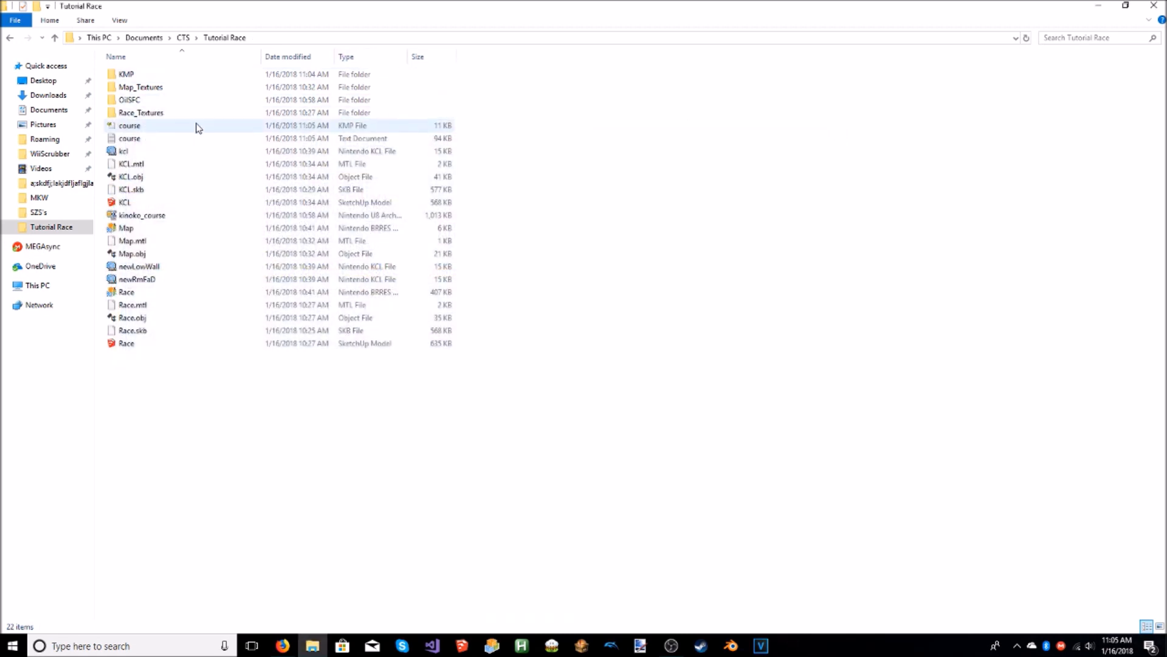
Step: Open the new course.kmp in KMP Cloud and check the Respawn values of checkpoint Group 0
{"action": "left_click", "coordinate": [242, 129]}
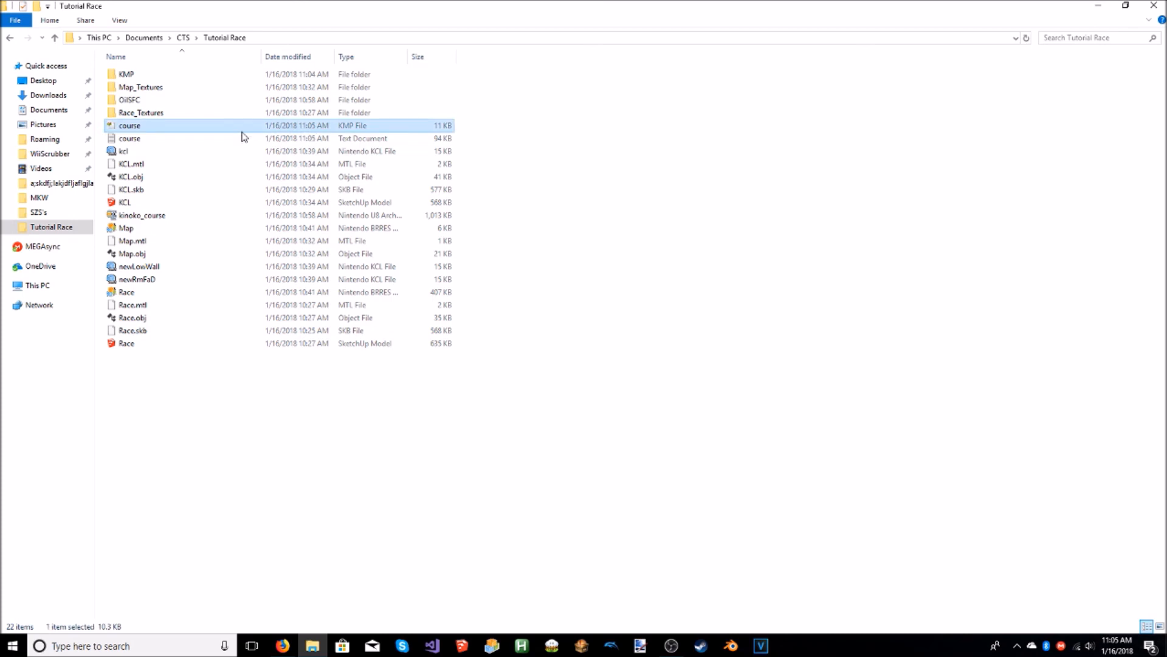
{"action": "double_click", "coordinate": [242, 130]}
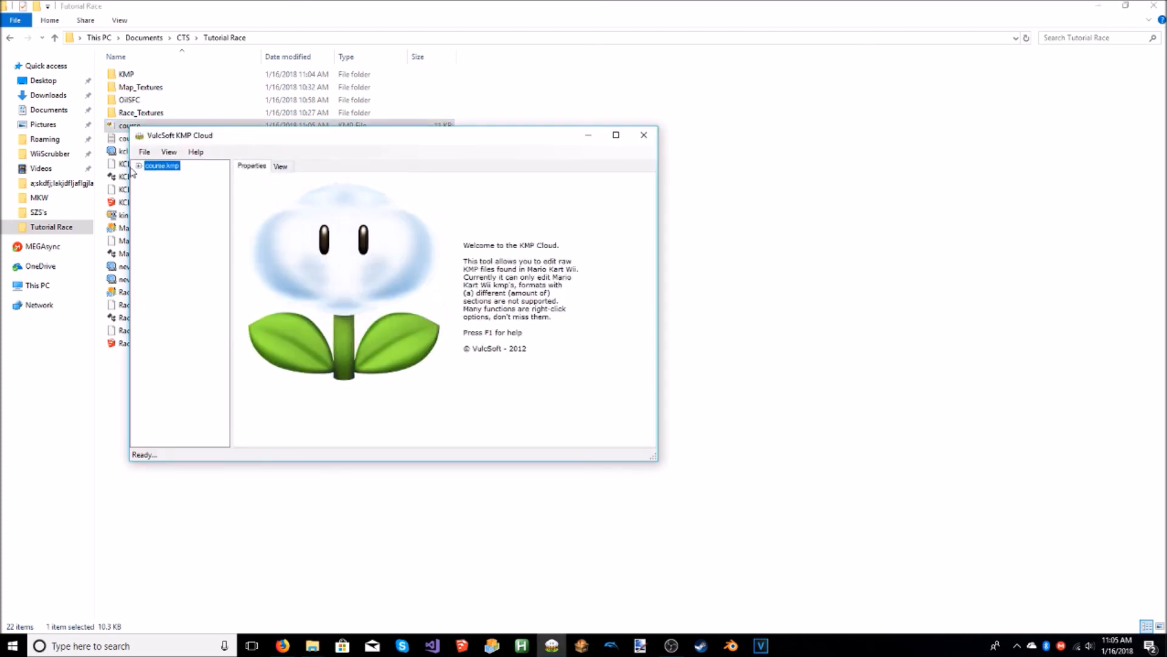
{"action": "left_click", "coordinate": [139, 166]}
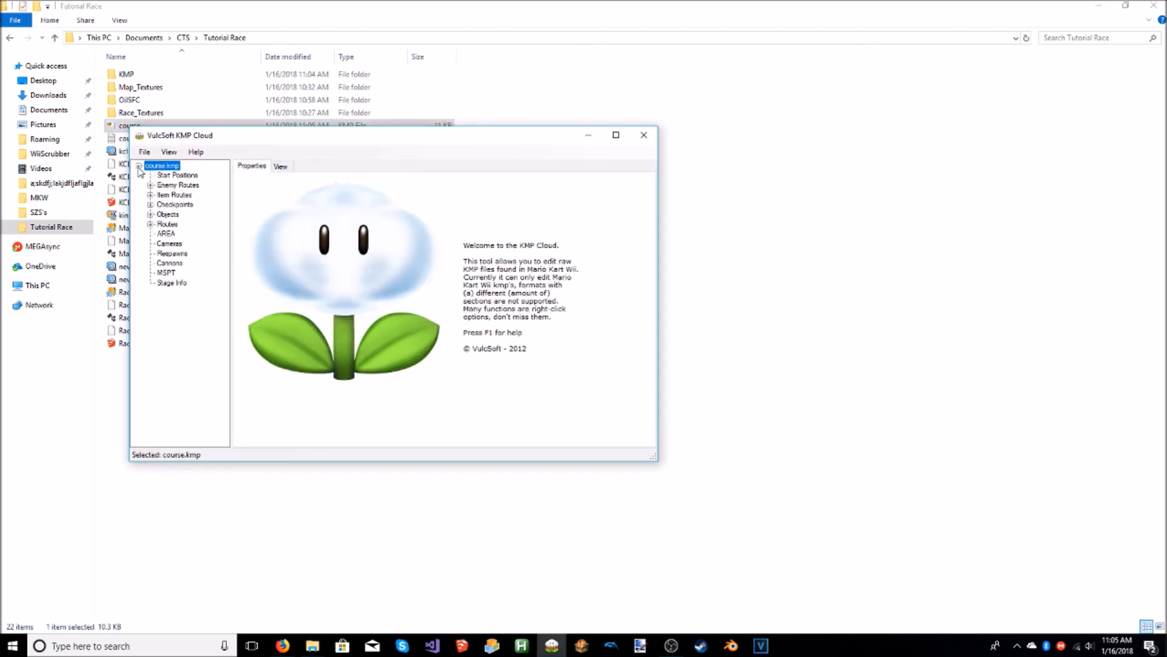
{"action": "left_click", "coordinate": [152, 206]}
{"action": "left_click", "coordinate": [180, 214]}
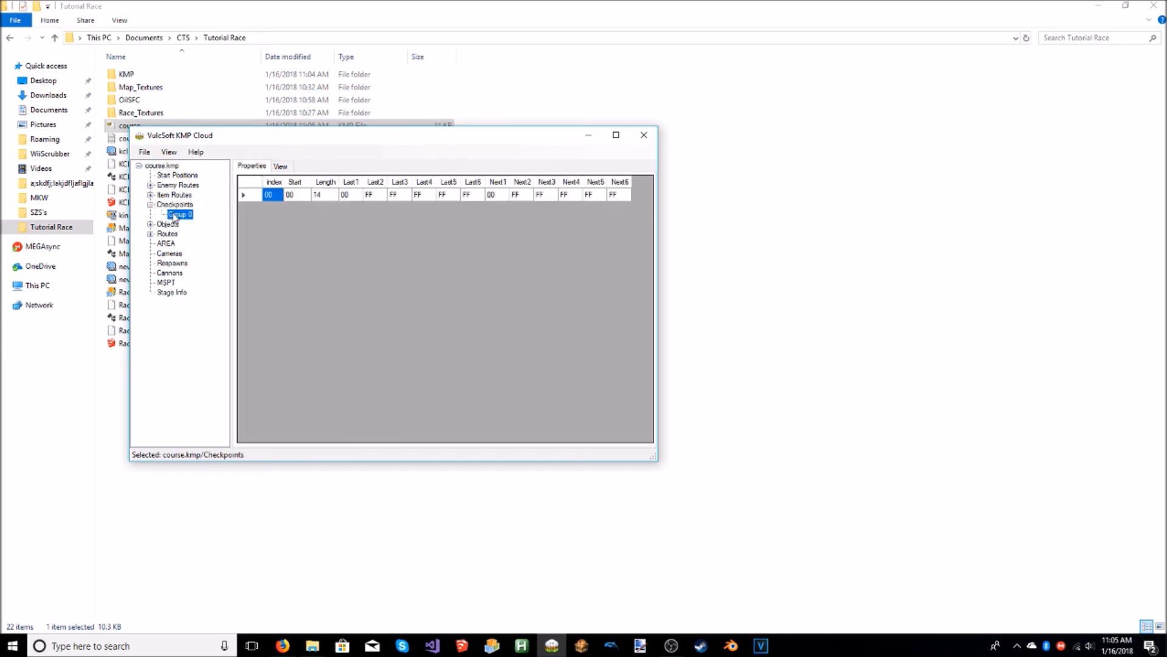
{"action": "scroll", "coordinate": [487, 211], "scroll_direction": "down", "scroll_amount": 1}
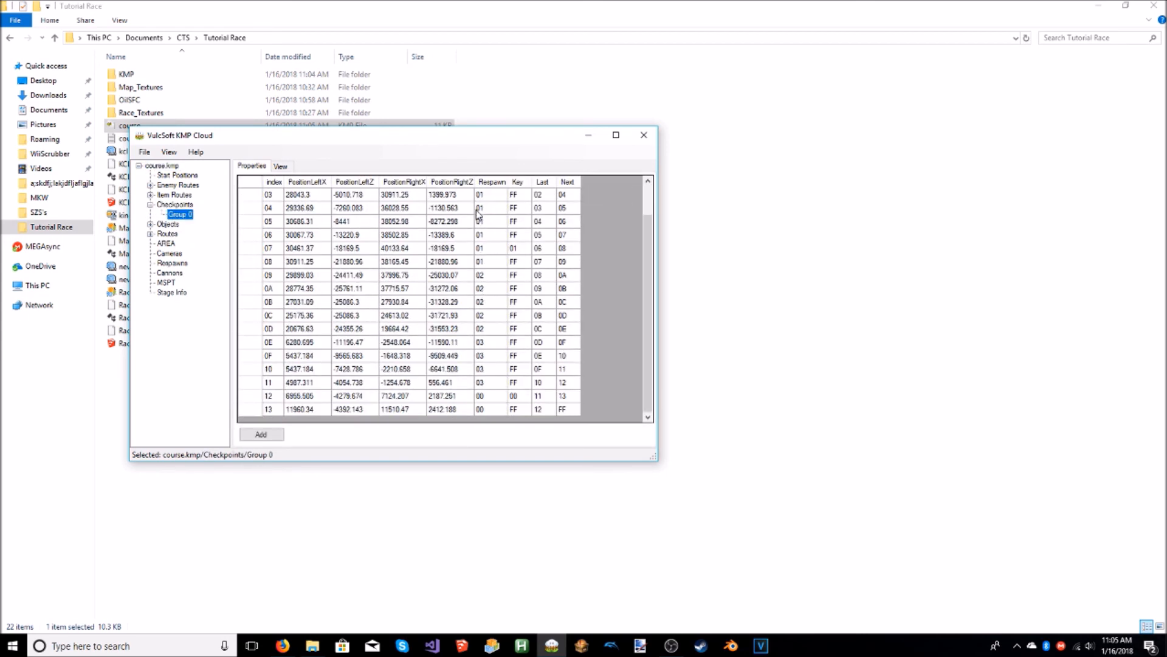
{"action": "scroll", "coordinate": [483, 217], "scroll_direction": "up", "scroll_amount": 1}
{"action": "scroll", "coordinate": [492, 308], "scroll_direction": "down", "scroll_amount": 1}
{"action": "left_click", "coordinate": [644, 135]}
{"action": "double_click", "coordinate": [162, 125]}
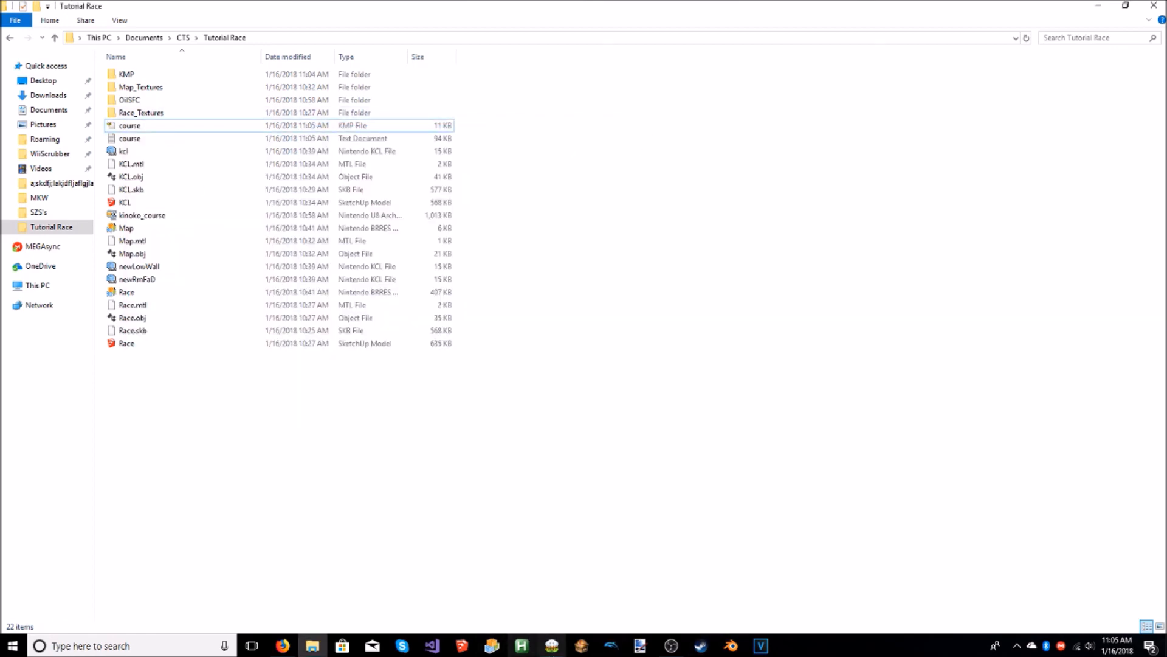
{"action": "left_click", "coordinate": [655, 136]}
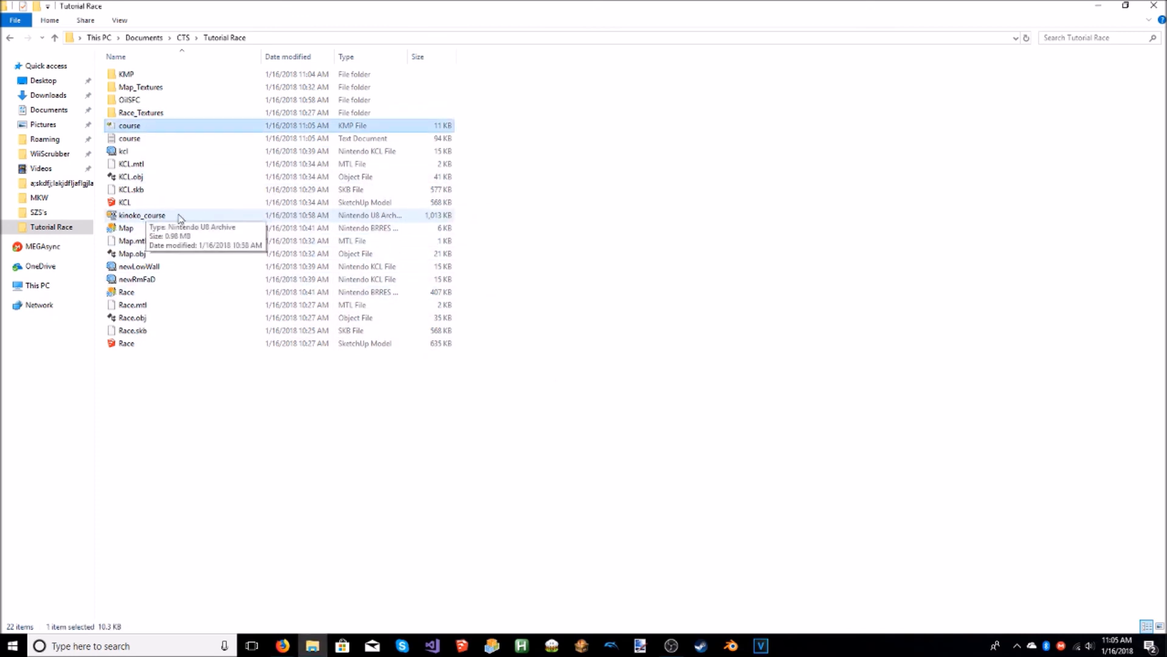
Step: Open kinoko_course in SZS Explorer, replace its course.kmp with the one from Tutorial Race, and save the archive
{"action": "double_click", "coordinate": [176, 217]}
{"action": "double_click", "coordinate": [154, 103]}
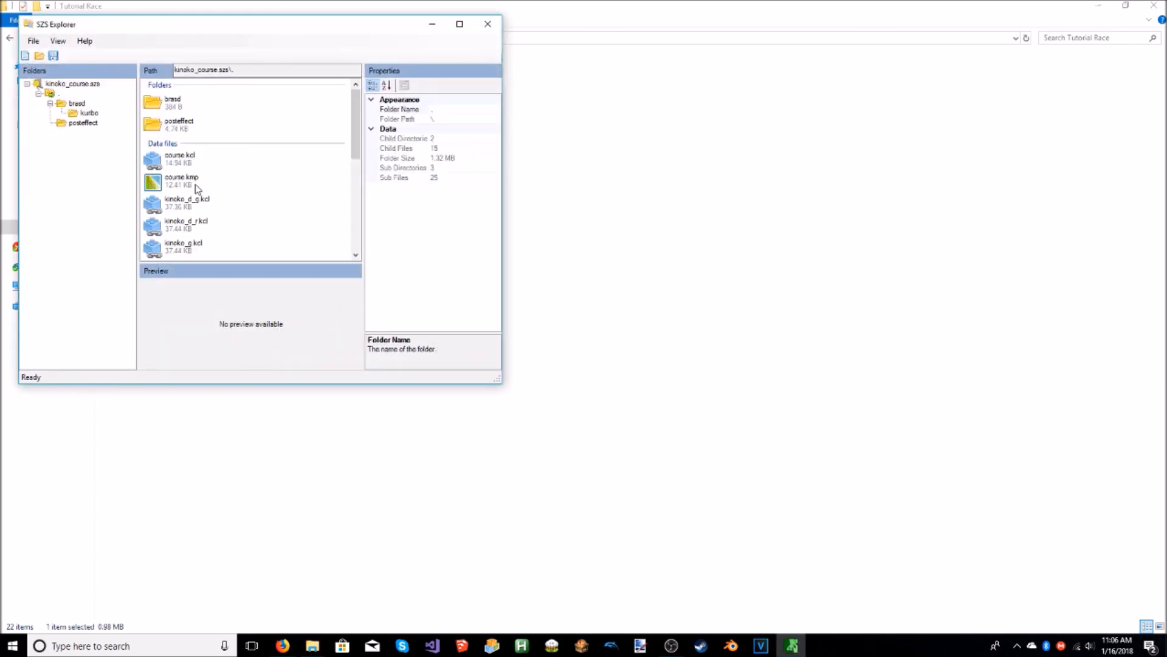
{"action": "left_click", "coordinate": [193, 181]}
{"action": "right_click", "coordinate": [196, 185]}
{"action": "left_click", "coordinate": [229, 249]}
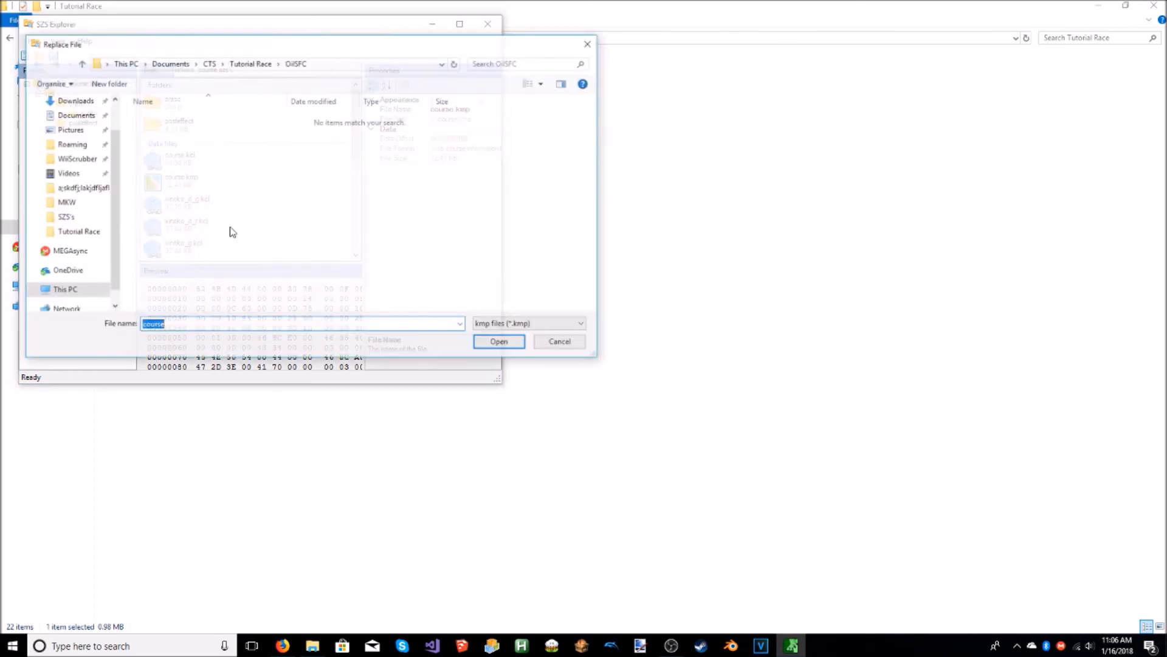
{"action": "left_click", "coordinate": [250, 63]}
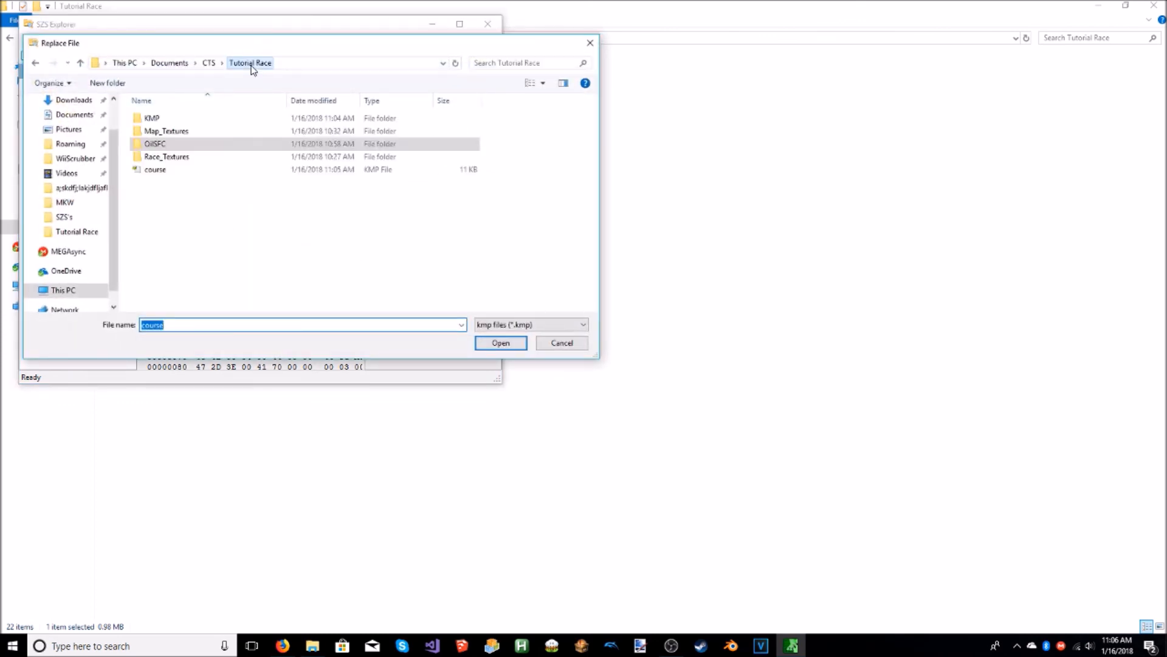
{"action": "left_click", "coordinate": [176, 170]}
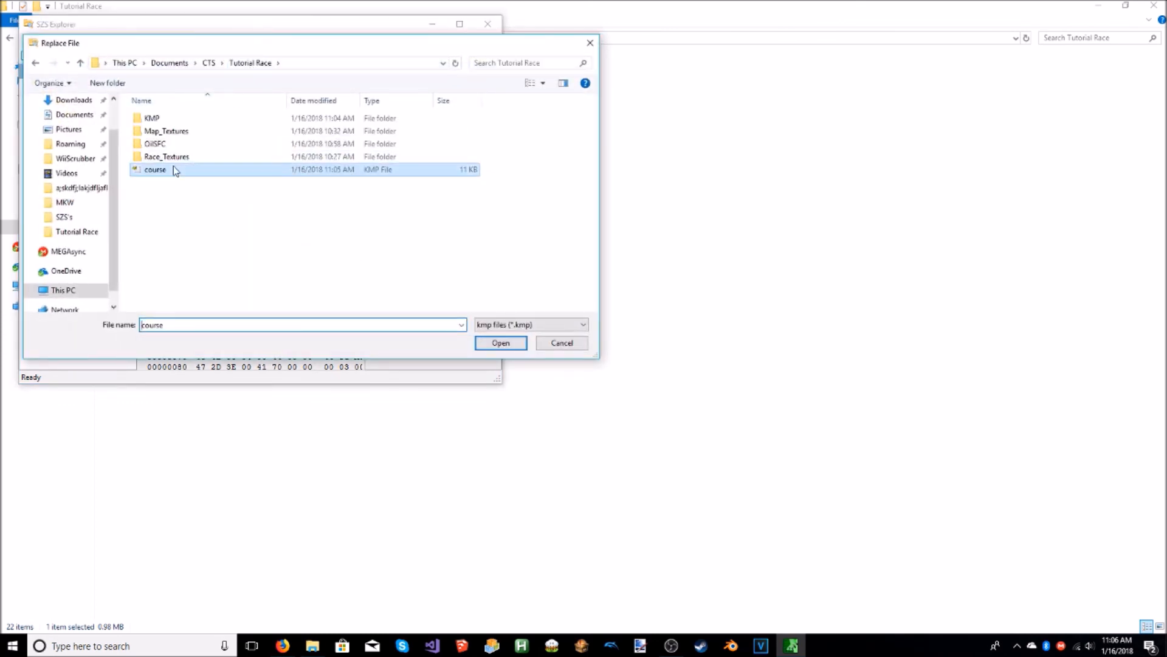
{"action": "left_click", "coordinate": [508, 343]}
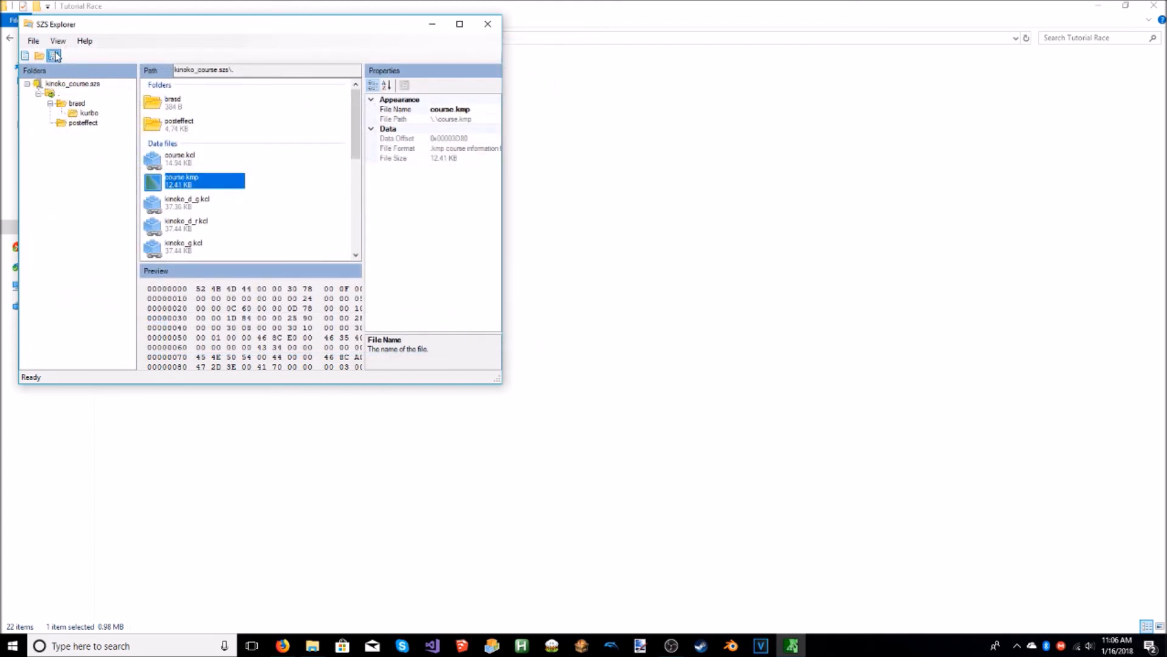
{"action": "left_click", "coordinate": [488, 25]}
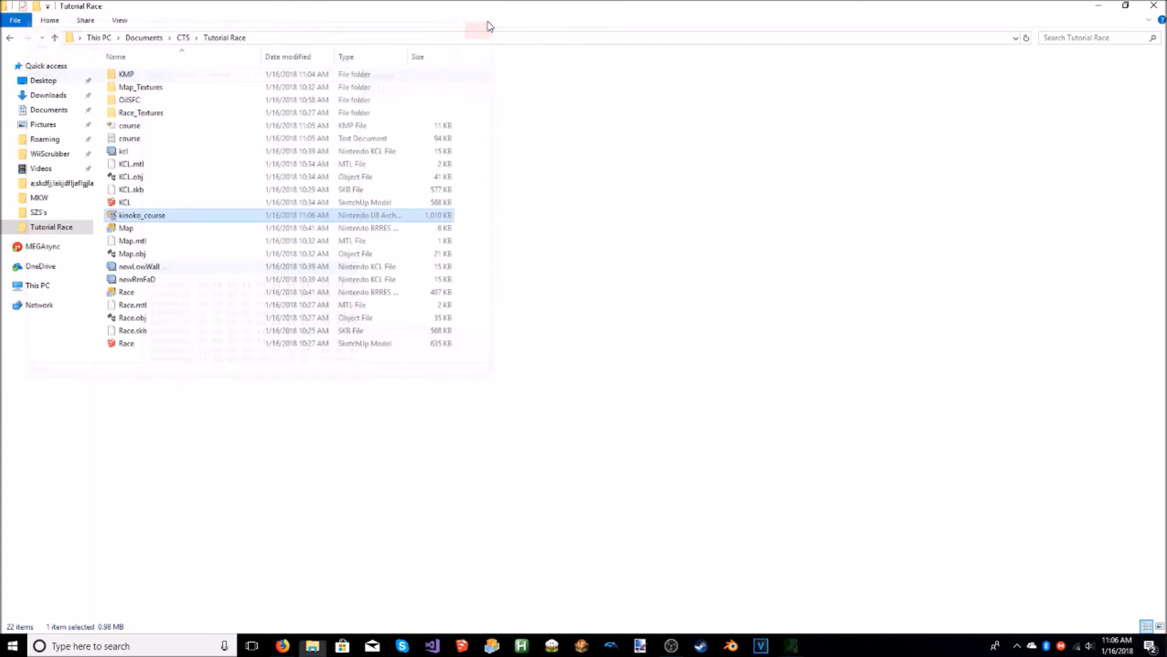